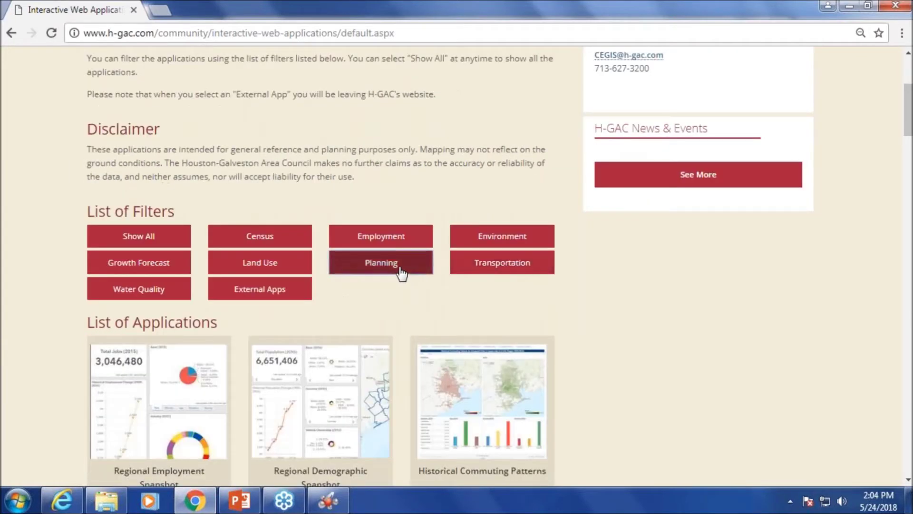
Filter the web applications by Planning and launch the ACE (Activity-Connectivity Explorer) - Advanced Viewer, accepting its disclaimer.
left_click(400, 269)
scroll(621, 295, "down", 9)
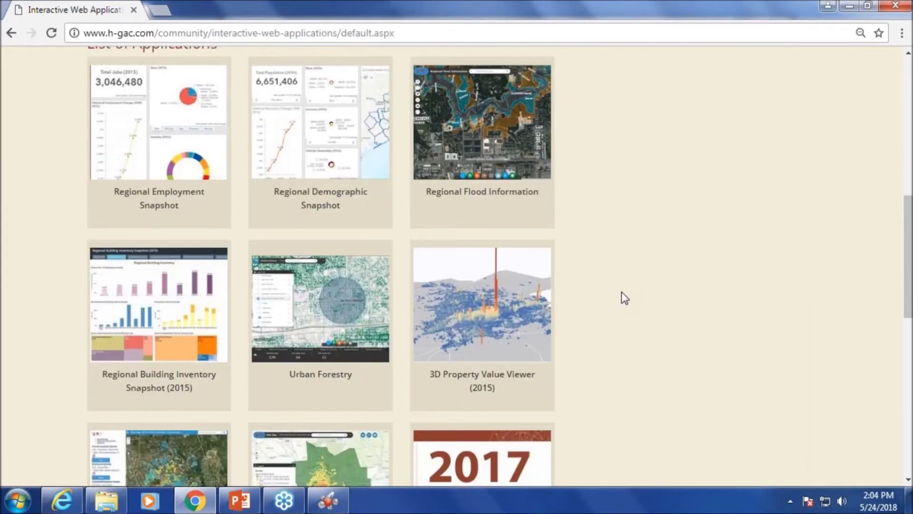
scroll(621, 289, "down", 3)
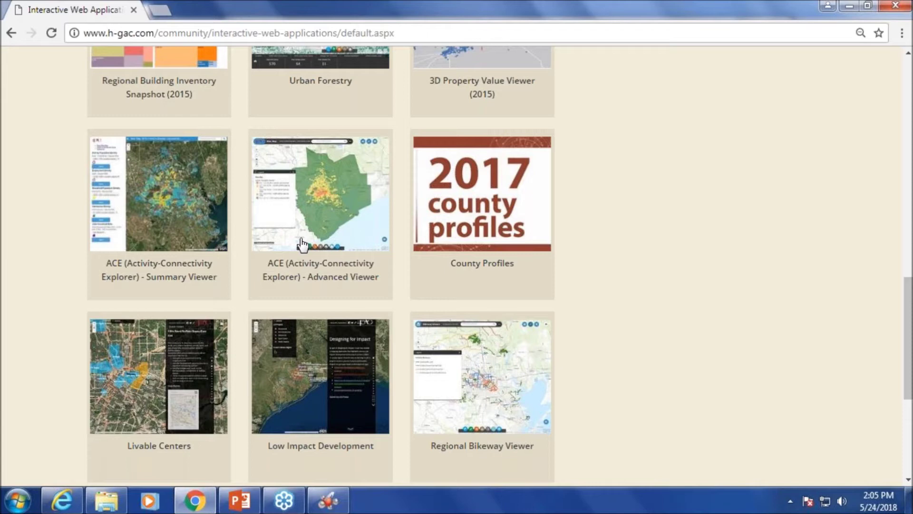
left_click(319, 222)
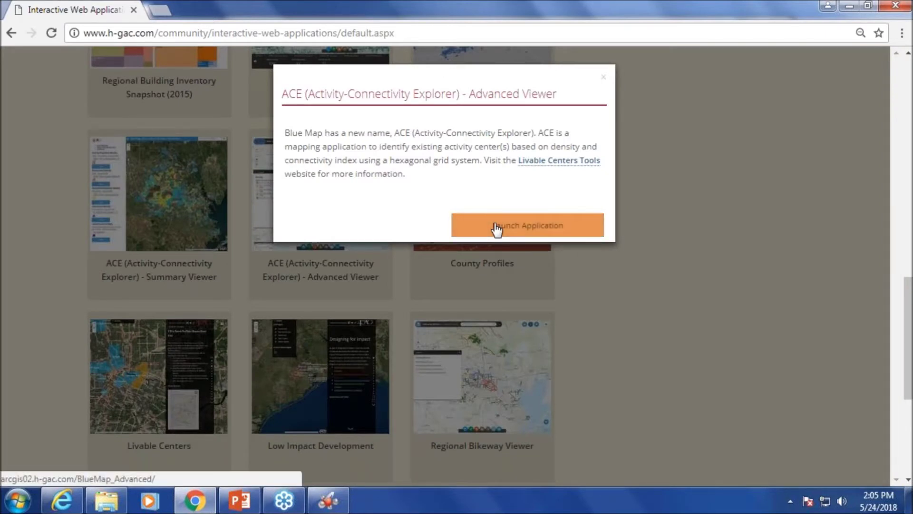
left_click(496, 230)
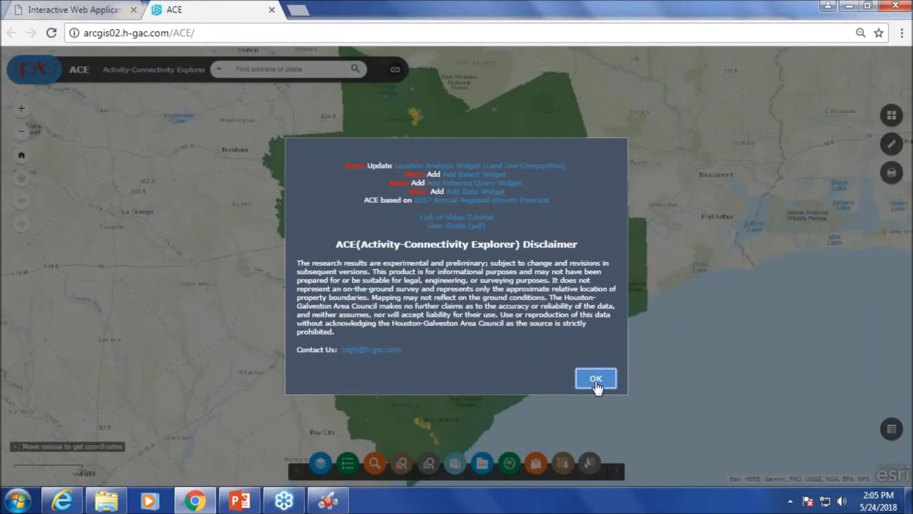
left_click(597, 388)
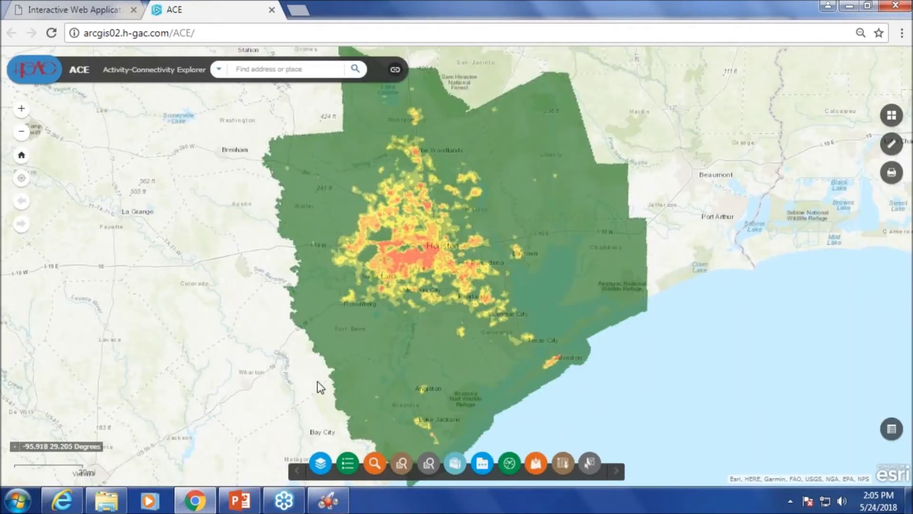
Show the map's layer list and expand the ACE Layers group to reveal its density sublayers.
left_click_drag(323, 273, 351, 325)
left_click(321, 463)
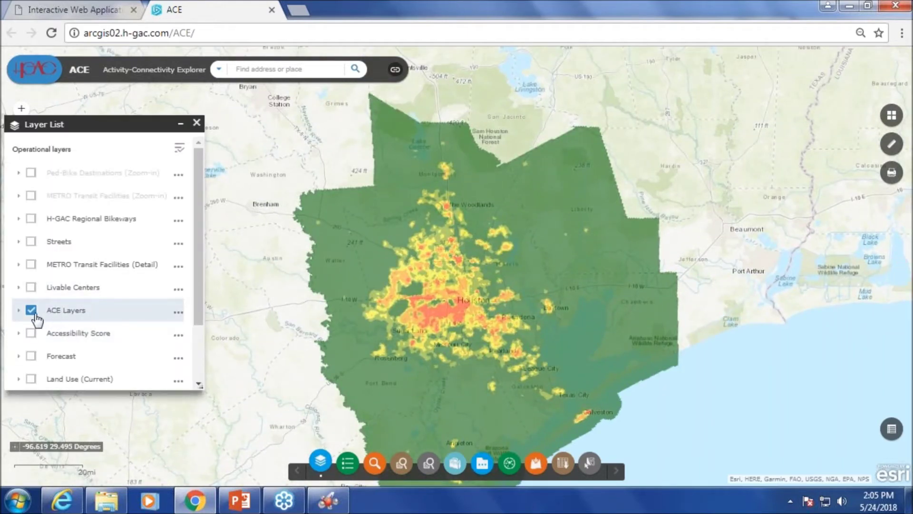
left_click(18, 311)
left_click_drag(203, 261, 199, 304)
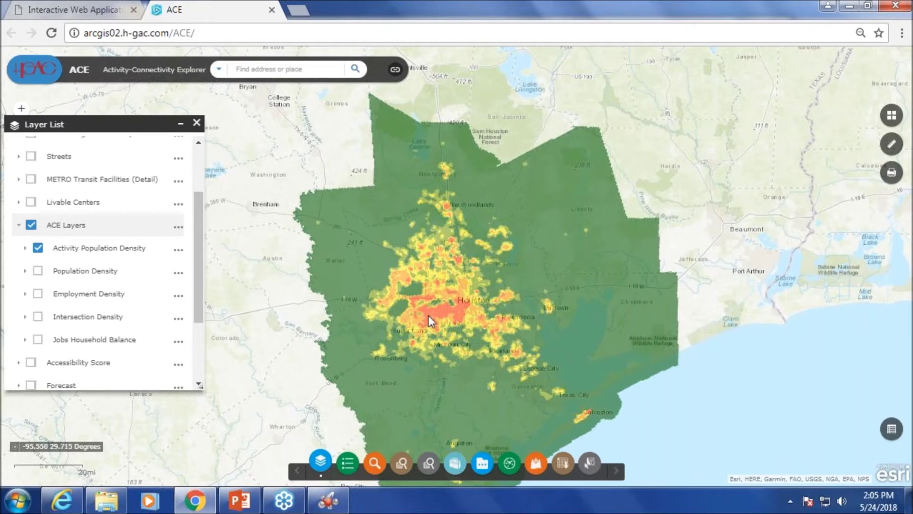
Examine the Activity Population Density pattern around central Houston against the layer's legend.
scroll(449, 320, "up", 3)
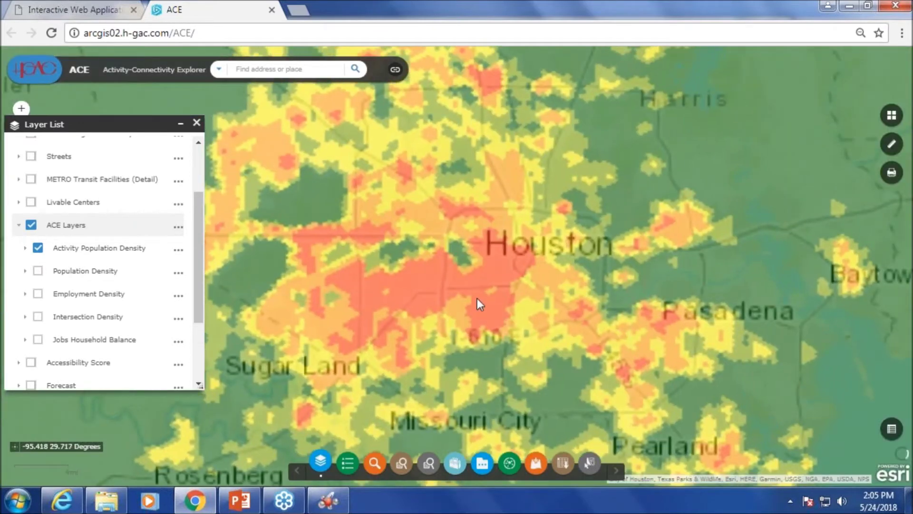
scroll(500, 270, "up", 1)
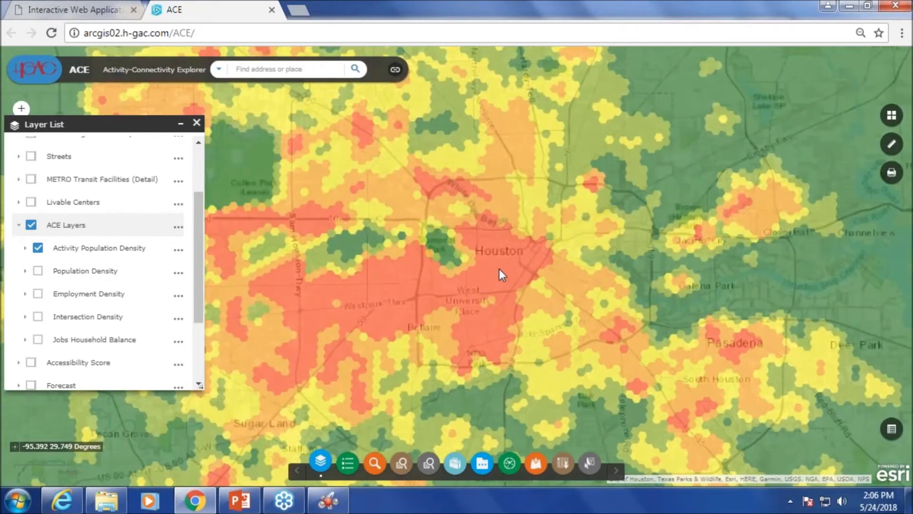
scroll(499, 271, "up", 1)
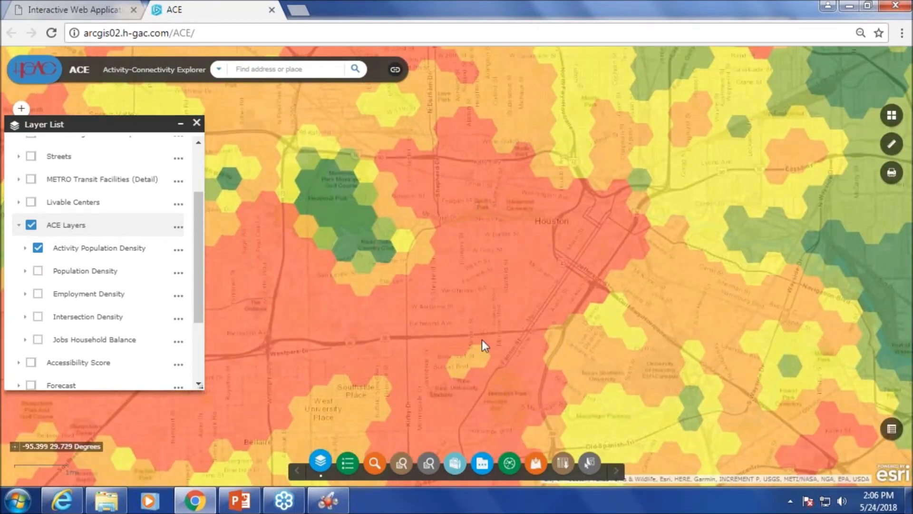
scroll(482, 339, "down", 1)
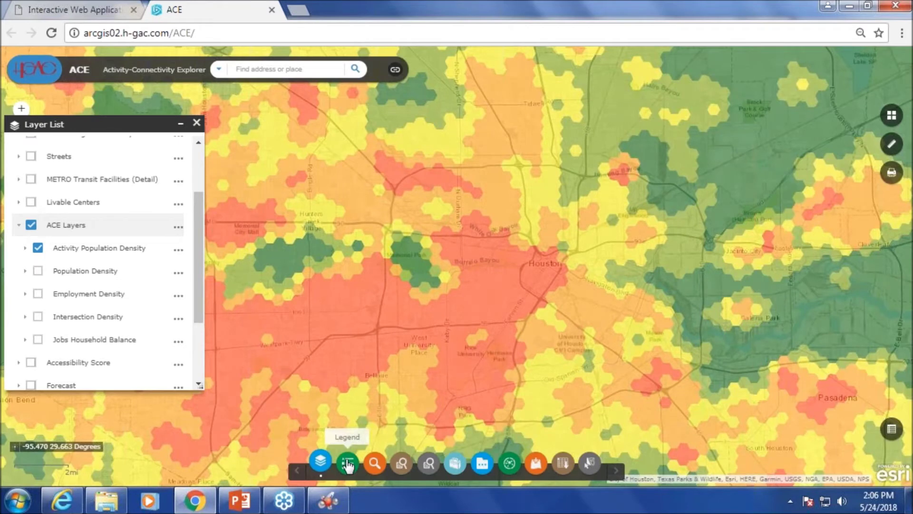
left_click(348, 463)
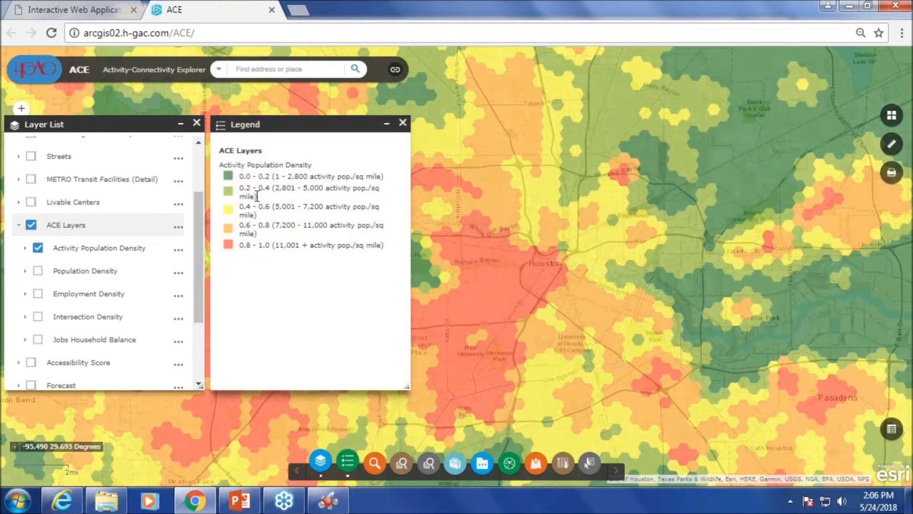
left_click_drag(491, 236, 686, 197)
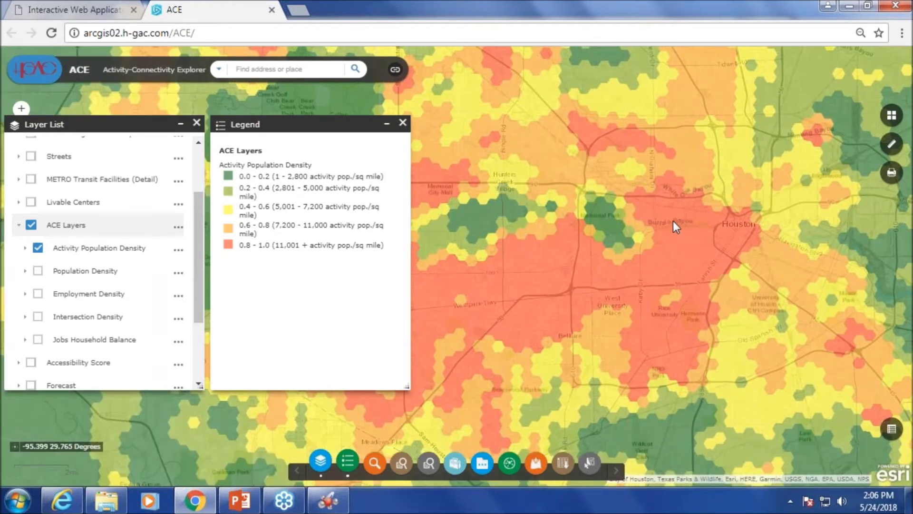
Inspect the household, job and density attributes of a red hexagon just west of downtown Houston, and close its details.
scroll(667, 242, "down", 1)
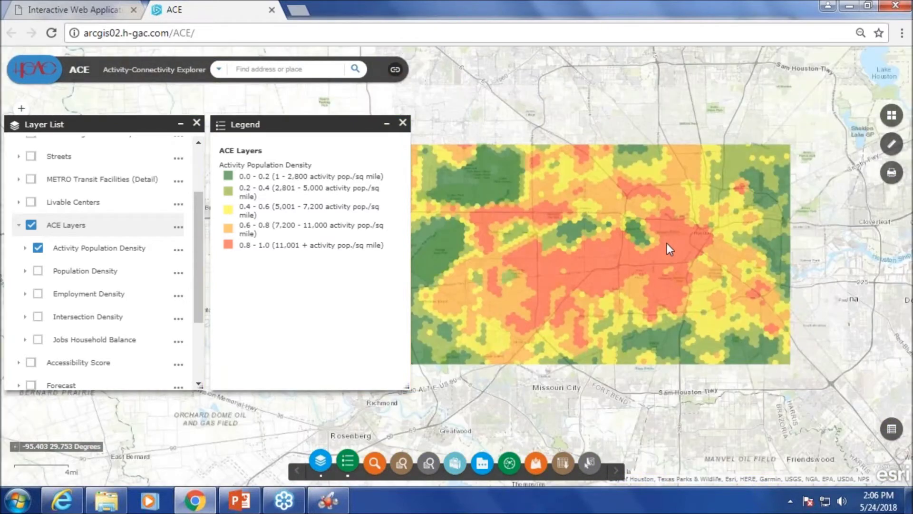
scroll(667, 243, "down", 2)
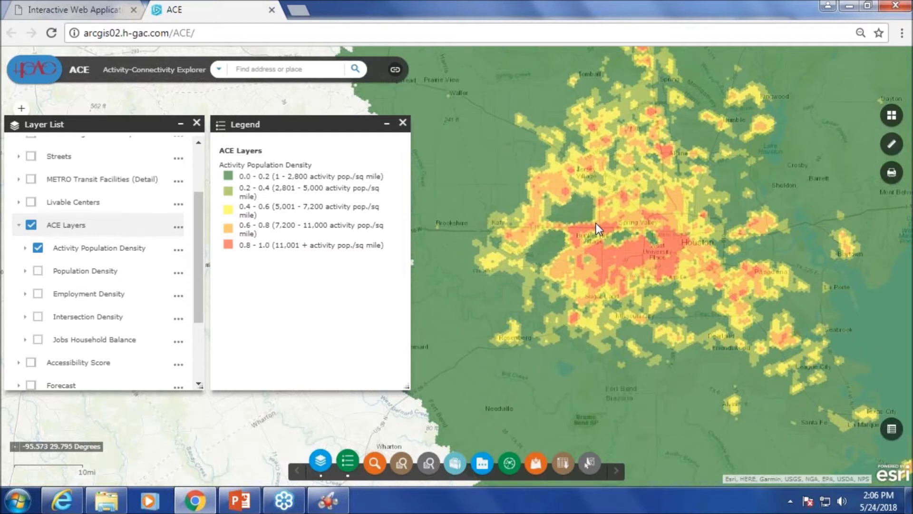
scroll(670, 256, "up", 1)
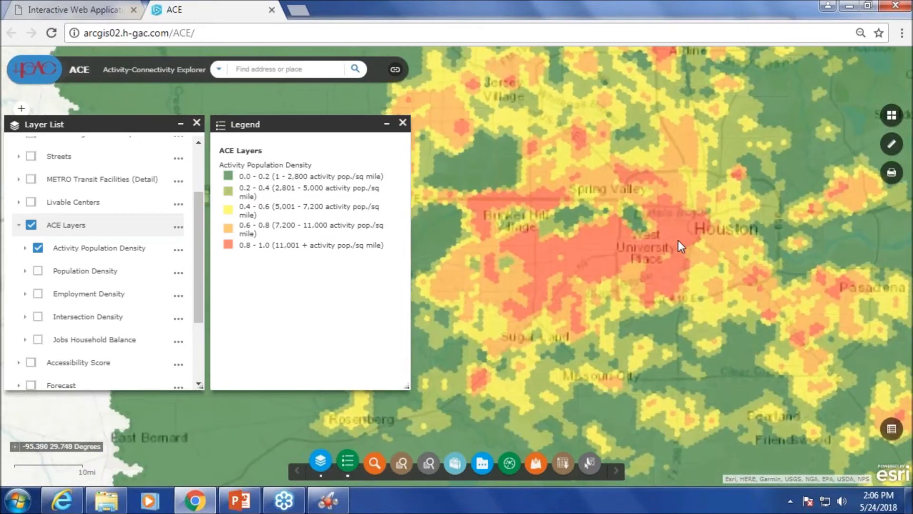
scroll(674, 235, "up", 1)
left_click(680, 236)
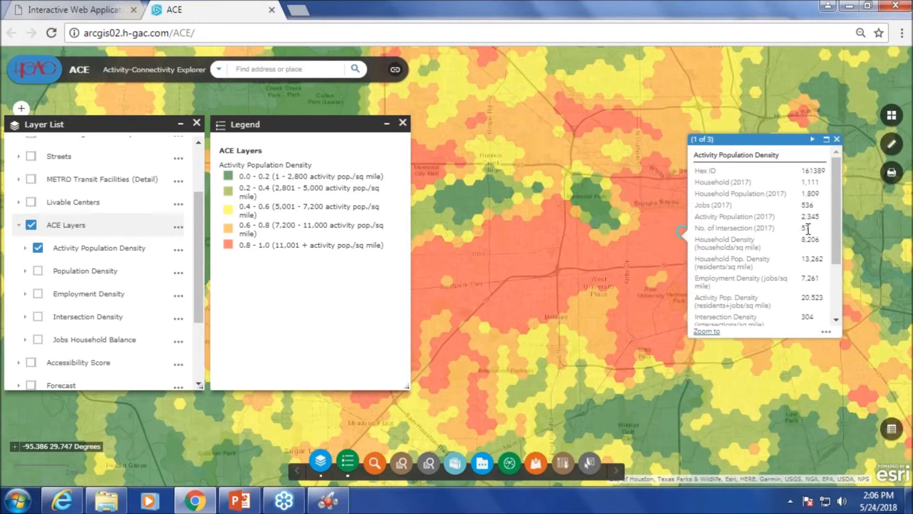
left_click_drag(832, 230, 829, 241)
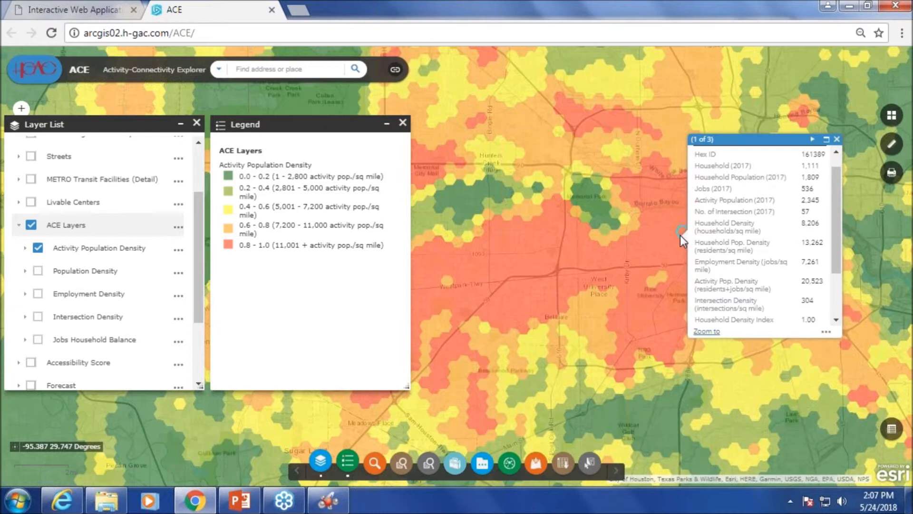
left_click_drag(838, 263, 841, 242)
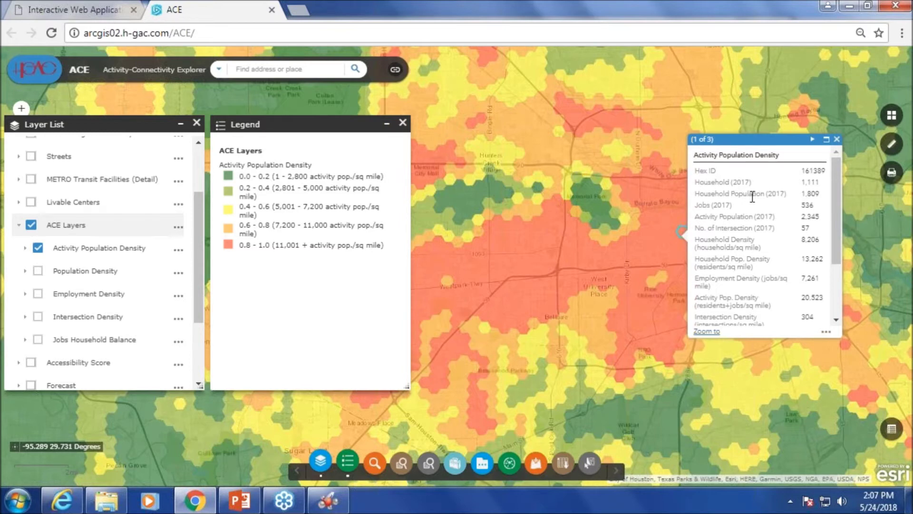
left_click_drag(836, 232, 839, 310)
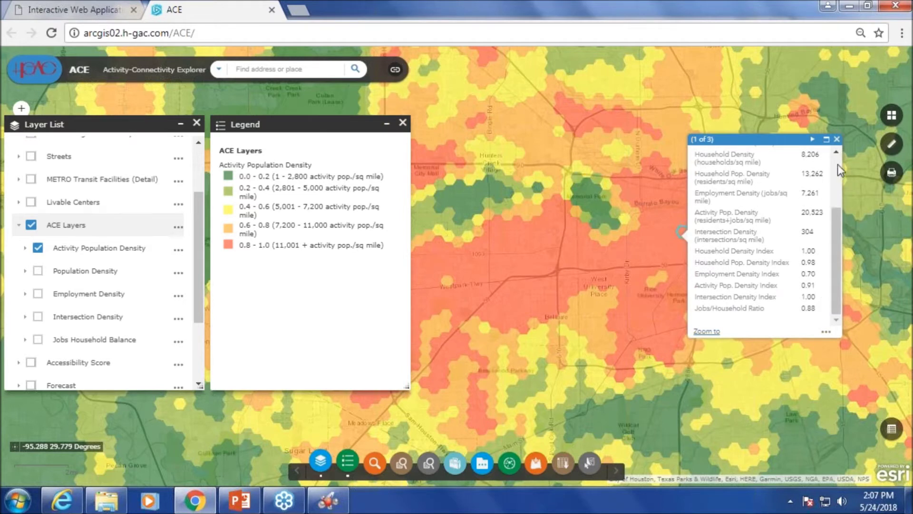
left_click(838, 140)
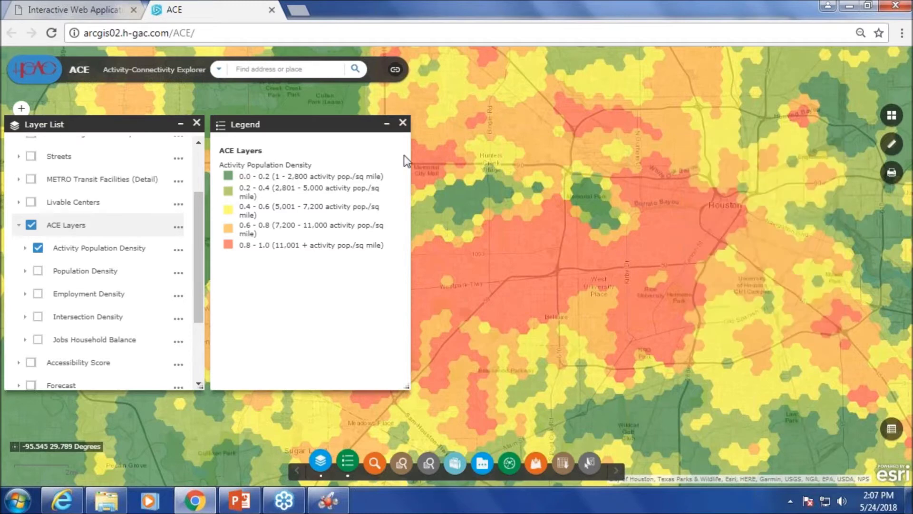
Close the legend and replace the Activity Population Density layer with Population Density across the region.
left_click(403, 124)
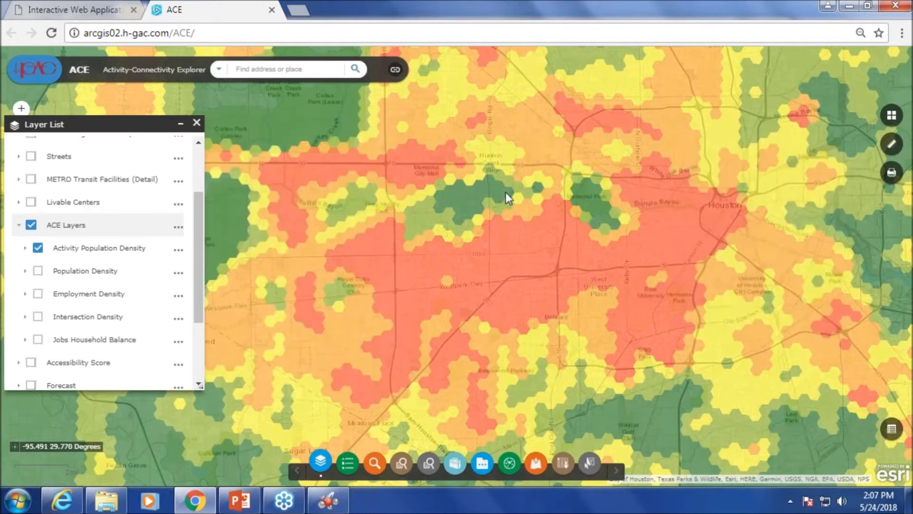
scroll(506, 192, "down", 2)
scroll(501, 193, "down", 2)
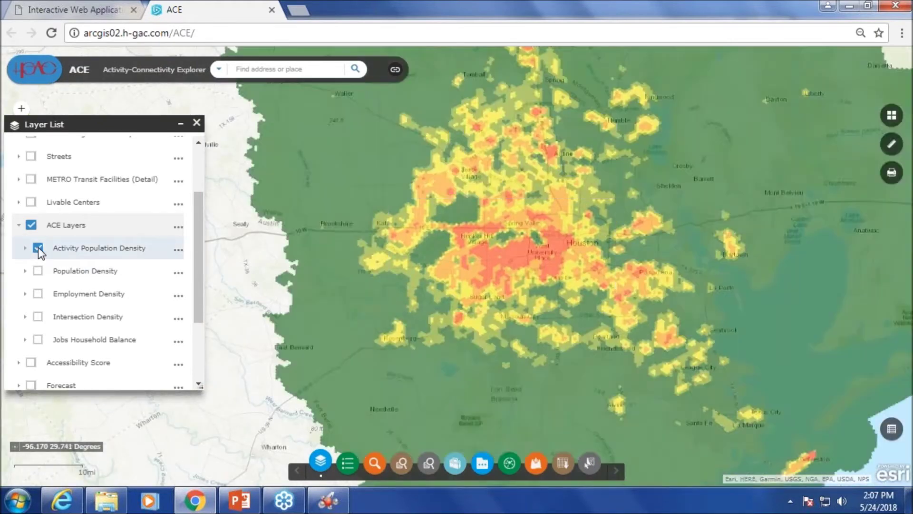
left_click(38, 247)
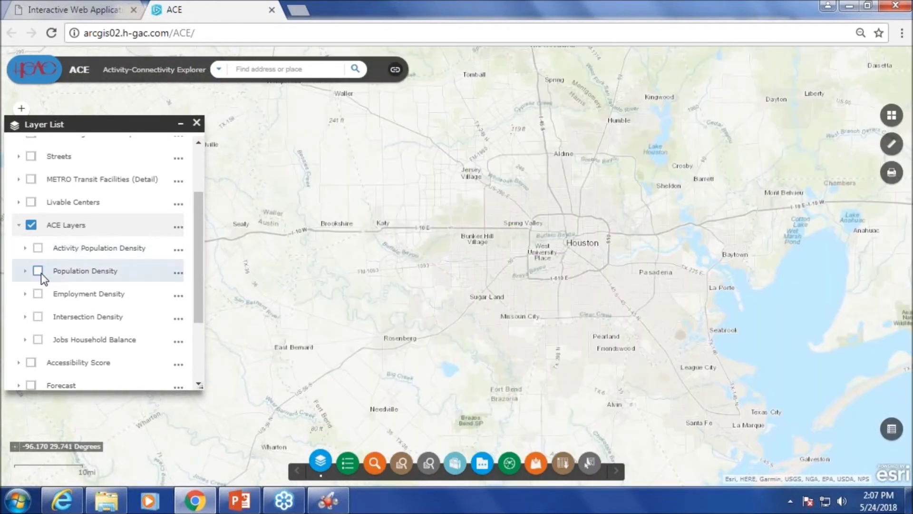
left_click(37, 272)
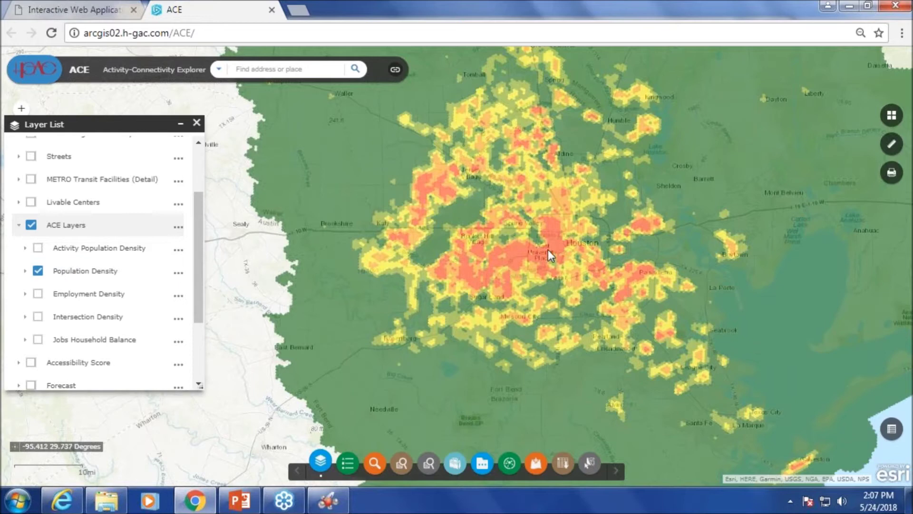
Examine the Population Density layer around Houston and review its legend of residents per square mile.
scroll(549, 248, "up", 1)
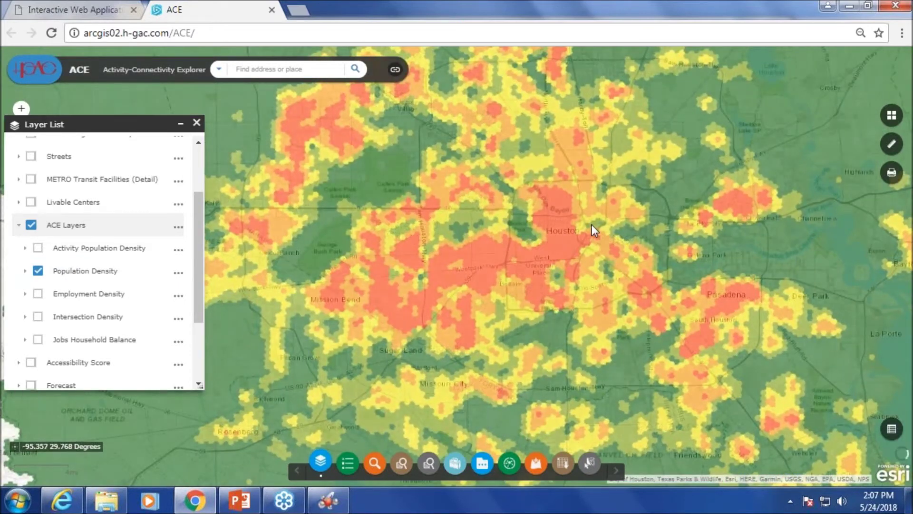
scroll(591, 227, "up", 1)
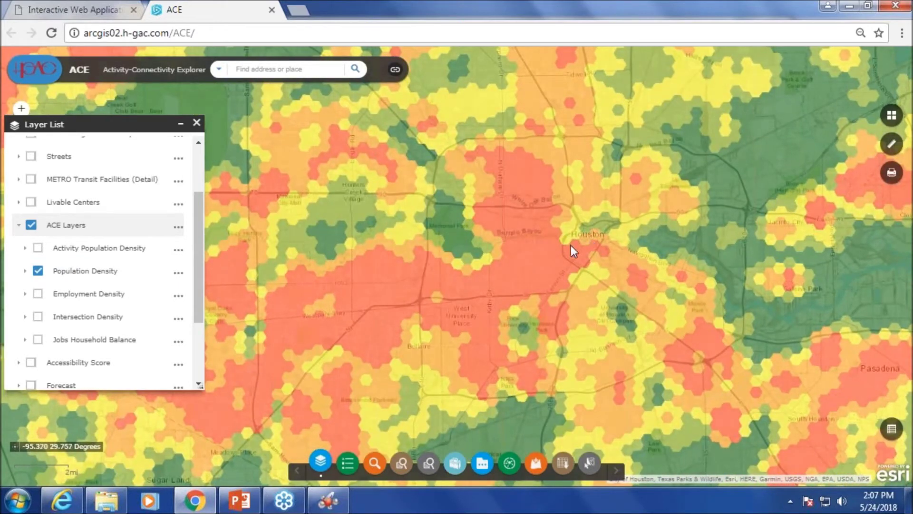
scroll(573, 245, "down", 2)
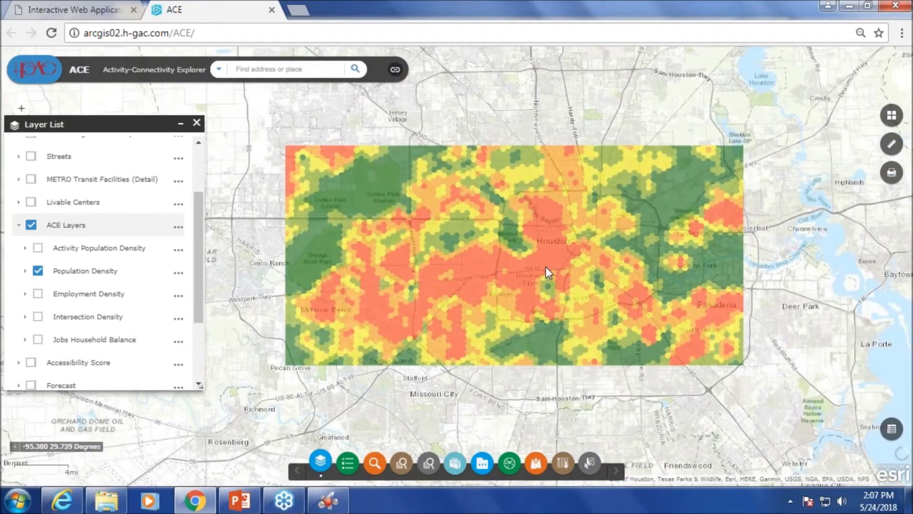
scroll(570, 278, "down", 1)
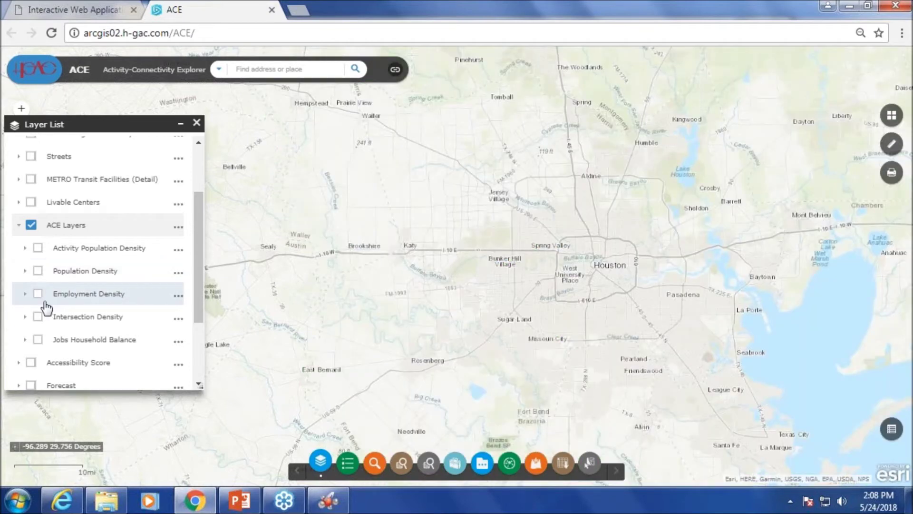
left_click(38, 271)
left_click(348, 464)
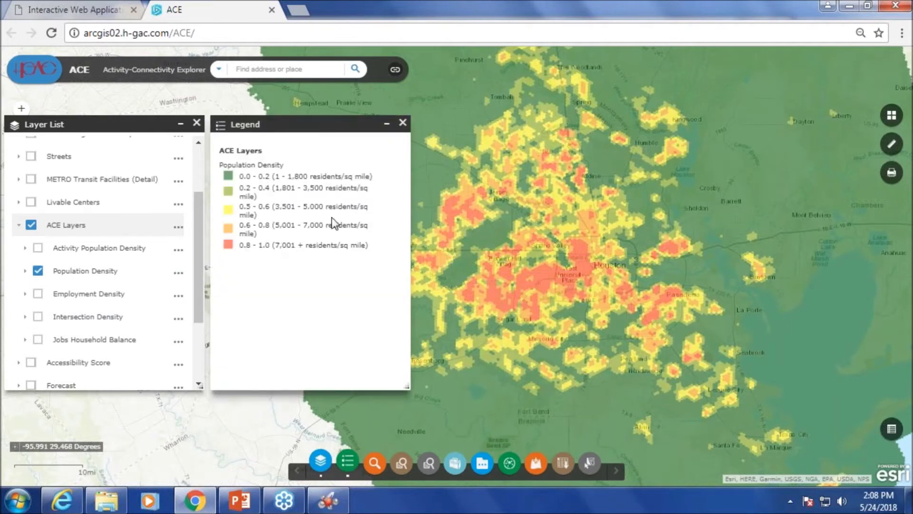
left_click(402, 123)
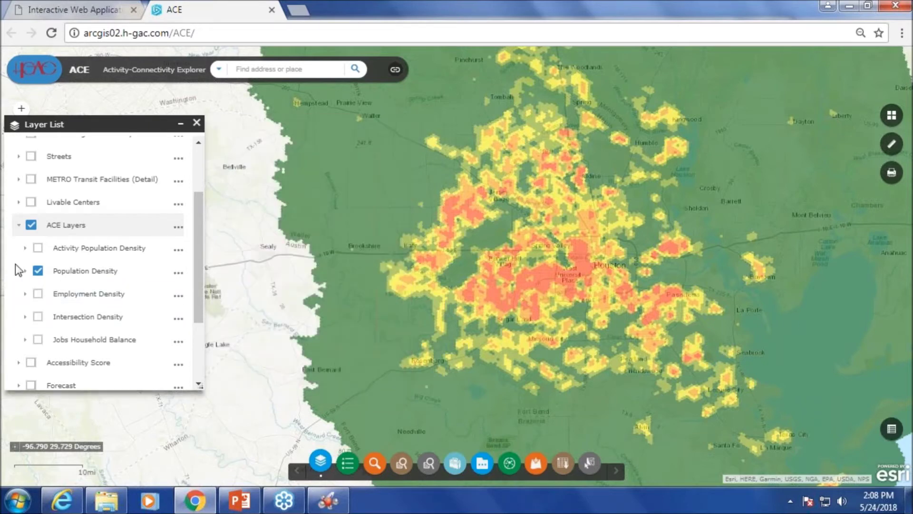
Replace the Population Density layer with Employment Density and examine it from Houston north to The Woodlands.
left_click(39, 272)
left_click(38, 296)
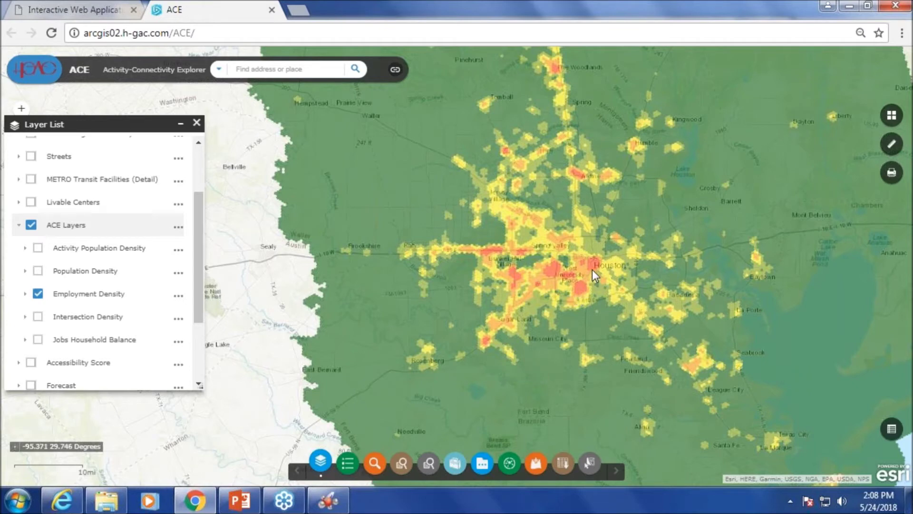
scroll(592, 269, "up", 2)
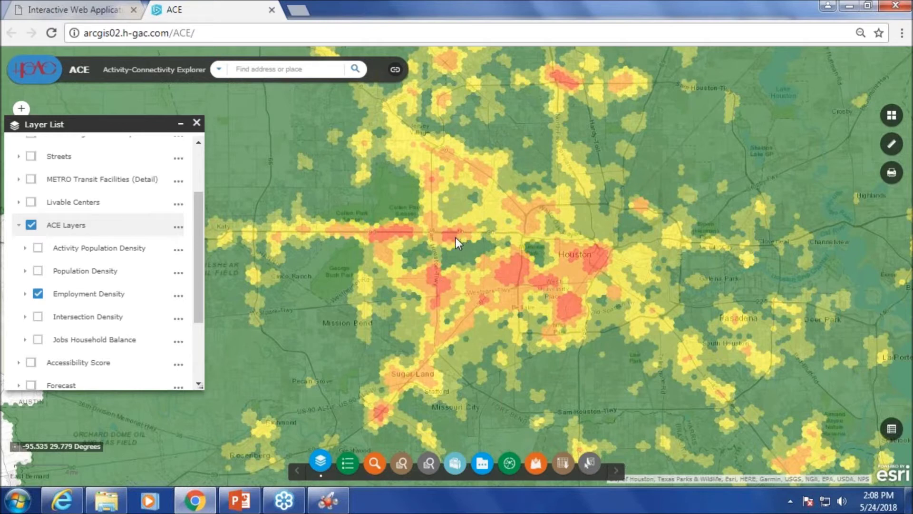
left_click_drag(561, 167, 581, 309)
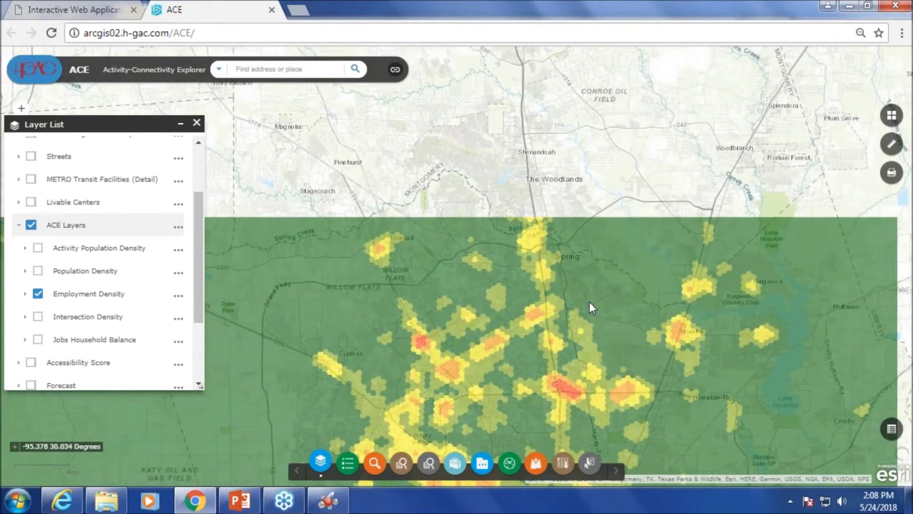
scroll(590, 302, "down", 1)
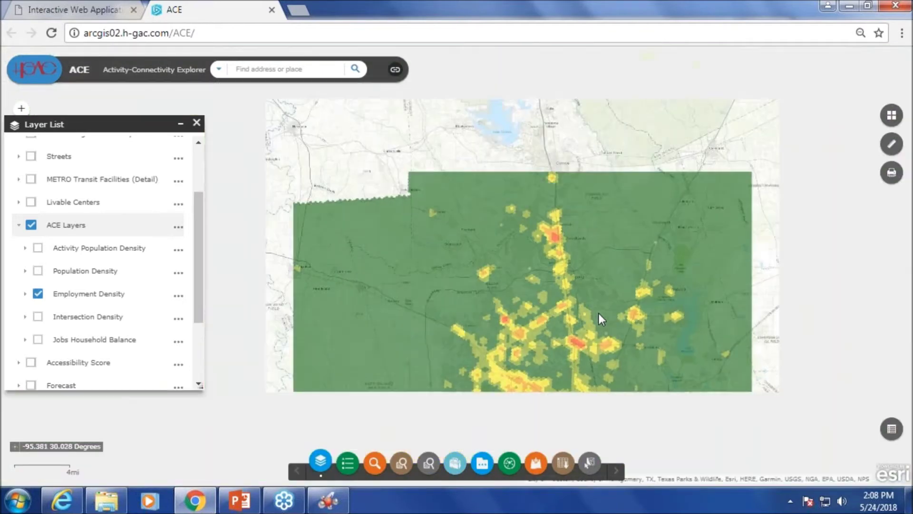
Replace the Employment Density layer with Intersection Density and examine it across the Houston region and the central city.
left_click_drag(600, 314, 575, 183)
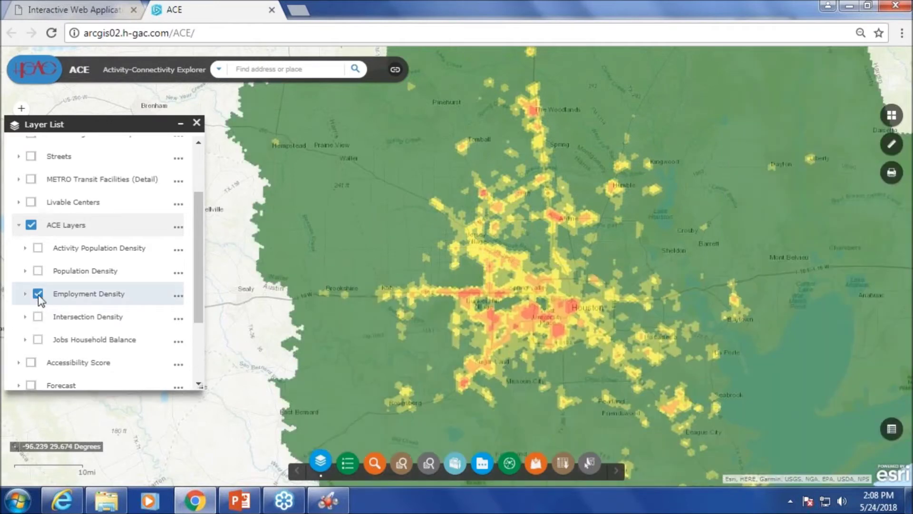
left_click(38, 295)
left_click(39, 318)
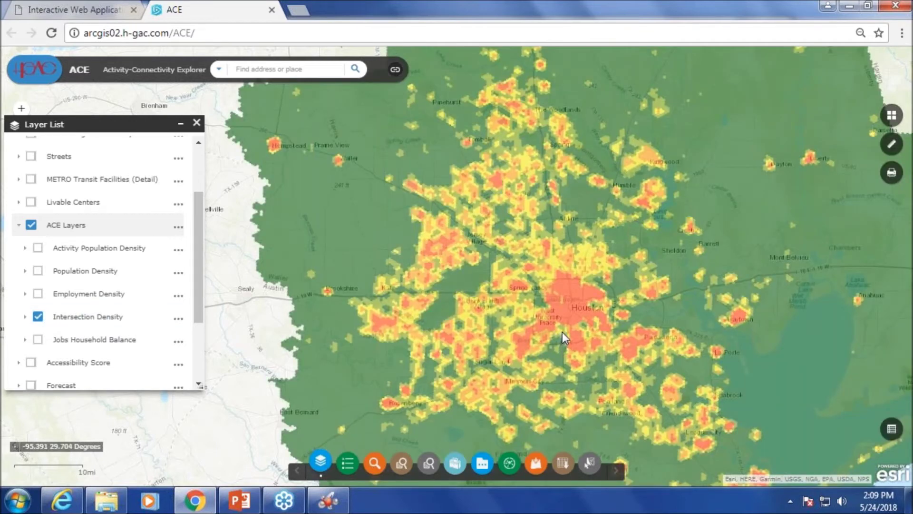
scroll(578, 326, "up", 2)
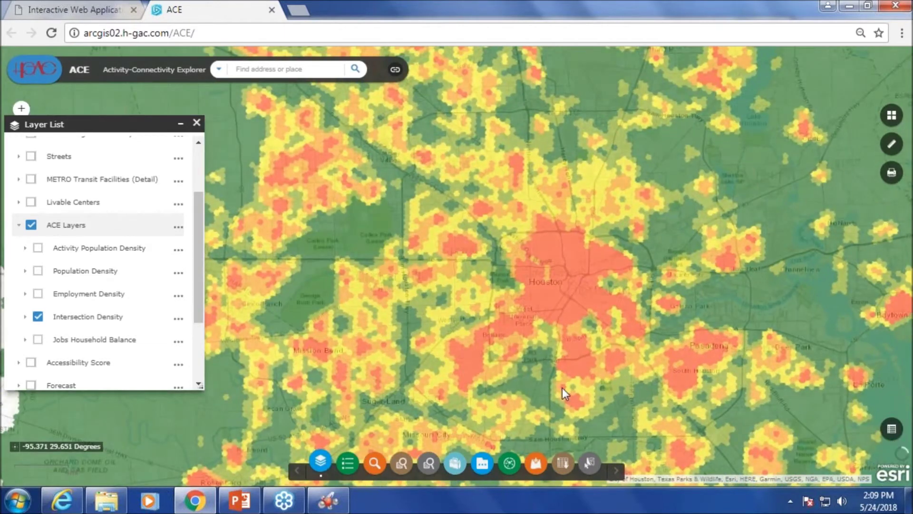
scroll(573, 289, "down", 1)
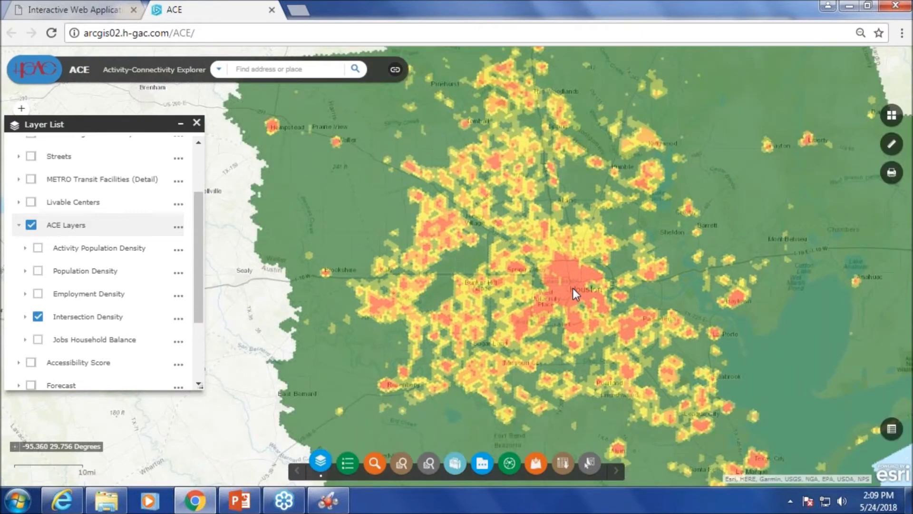
scroll(573, 293, "up", 1)
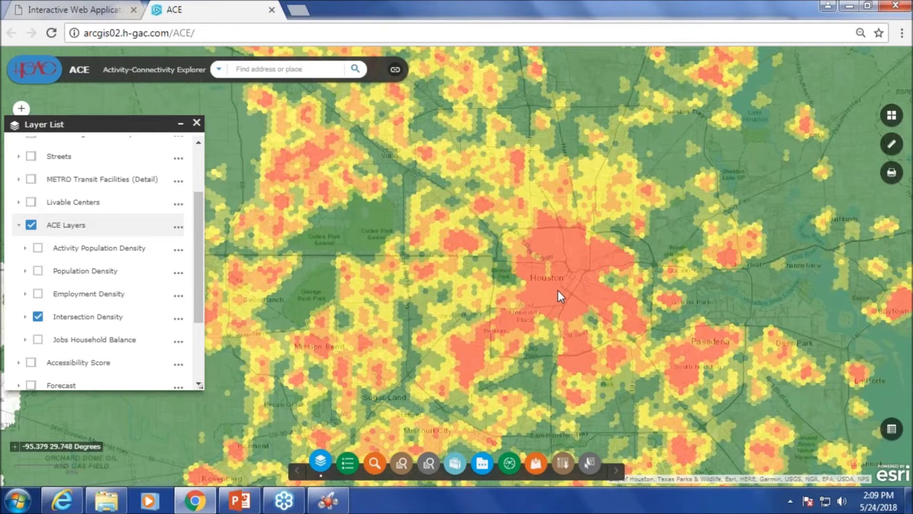
scroll(558, 290, "down", 1)
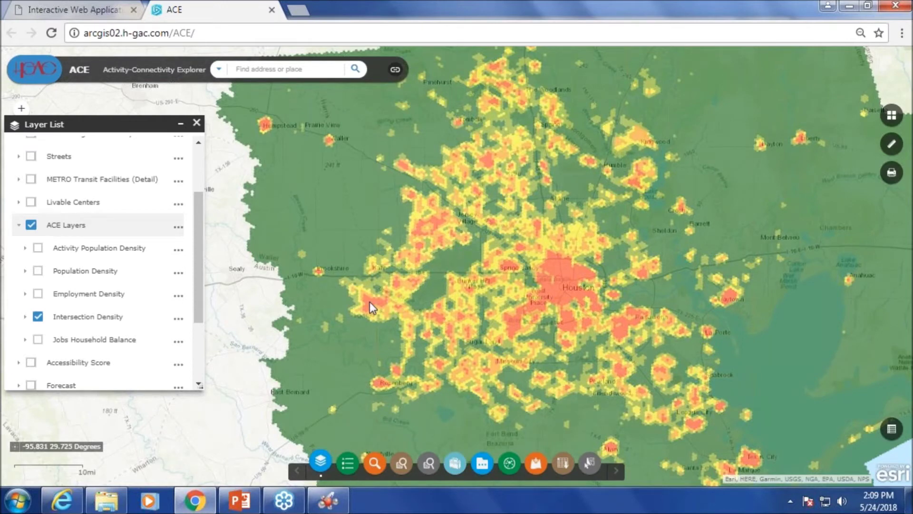
Examine Intersection Density at street level in the red cluster south of Katy, and compare it with the surrounding region.
scroll(370, 301, "up", 3)
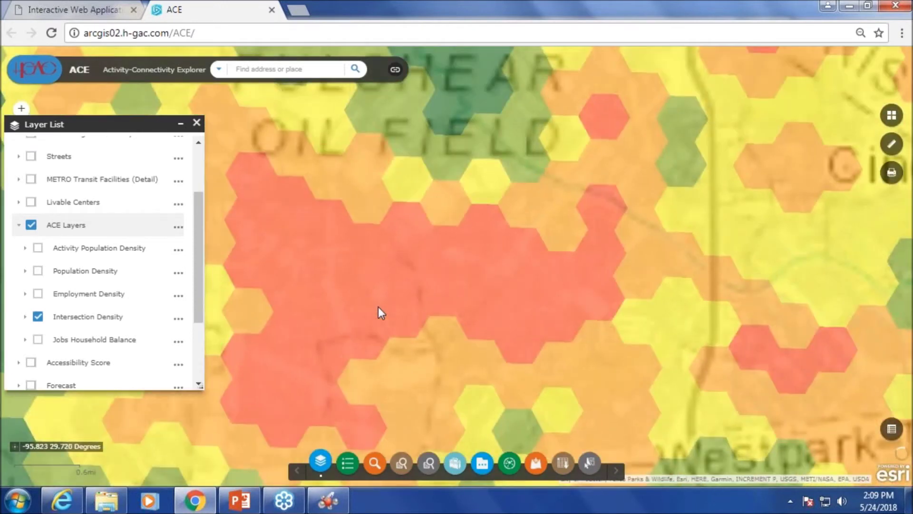
scroll(378, 307, "up", 4)
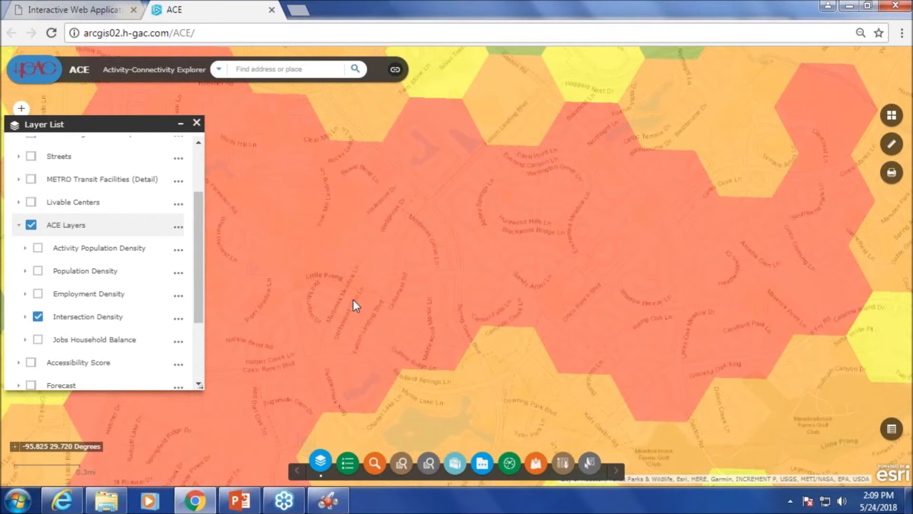
scroll(354, 299, "up", 2)
scroll(355, 299, "down", 1)
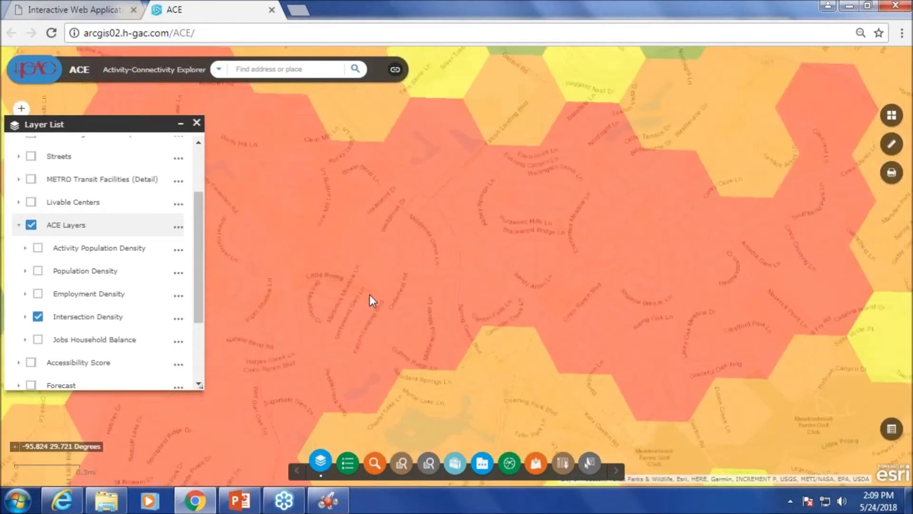
scroll(371, 294, "down", 2)
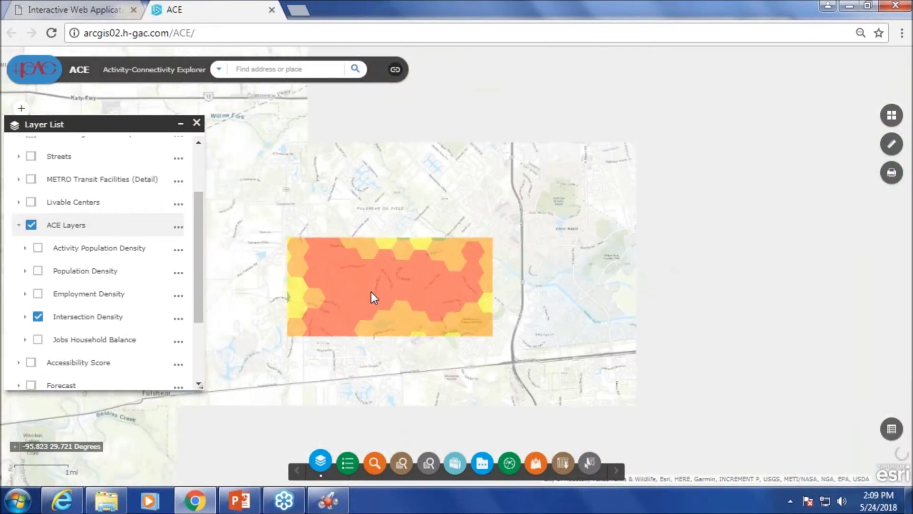
scroll(371, 292, "down", 2)
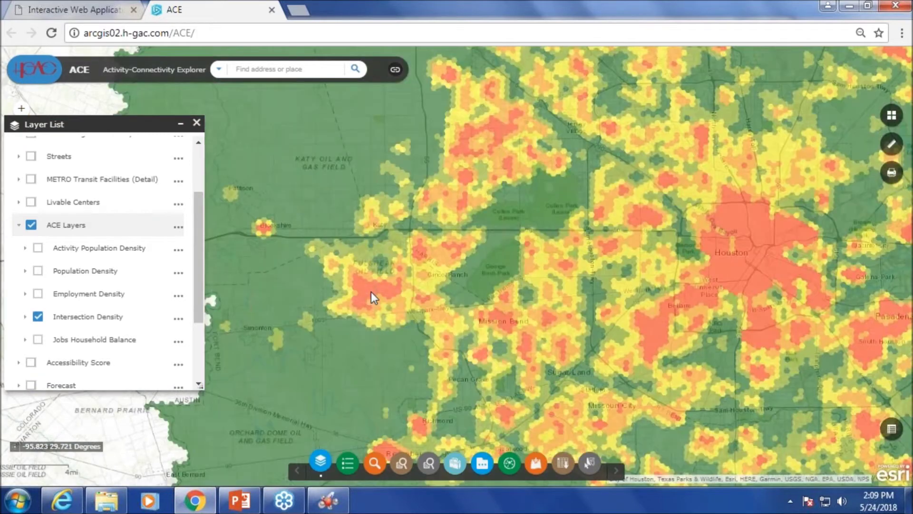
scroll(484, 267, "down", 1)
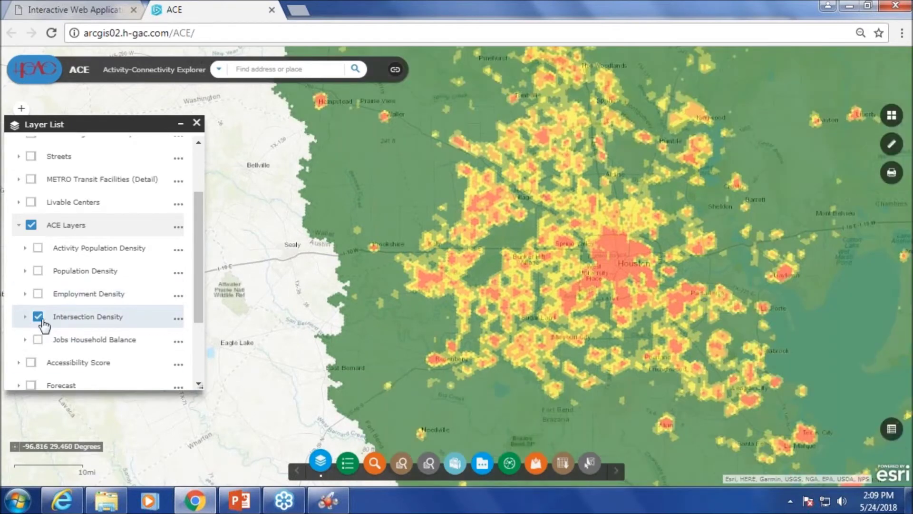
Replace Intersection Density with Jobs Household Balance and review its legend, highlighting the 0.76 - 1.50 class.
left_click(39, 317)
left_click_drag(192, 313, 200, 346)
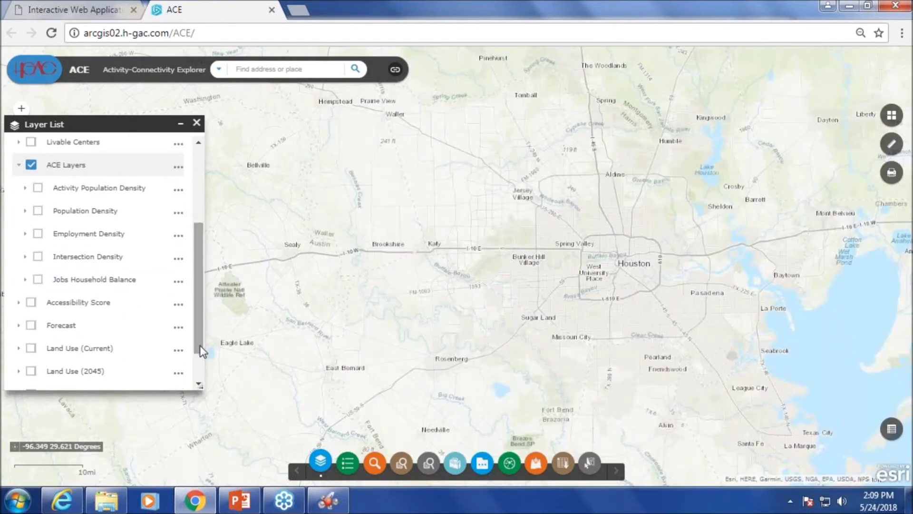
left_click(36, 279)
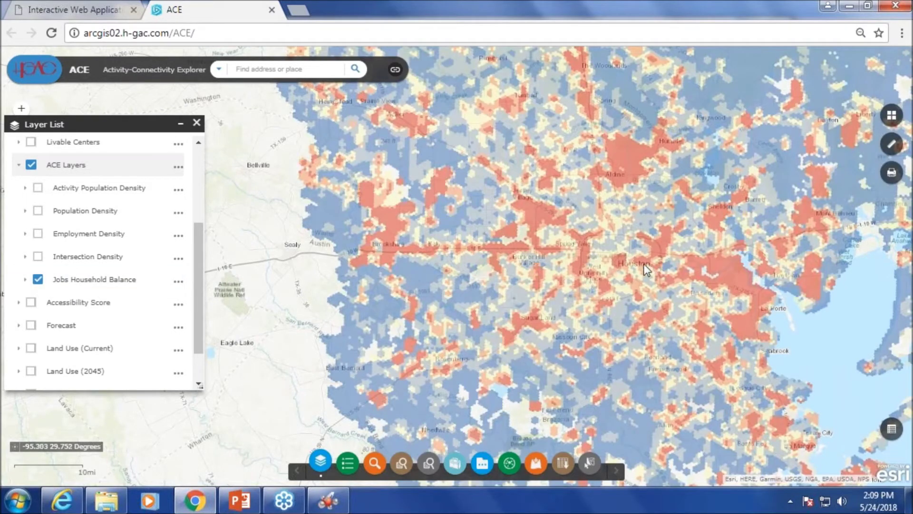
left_click(349, 464)
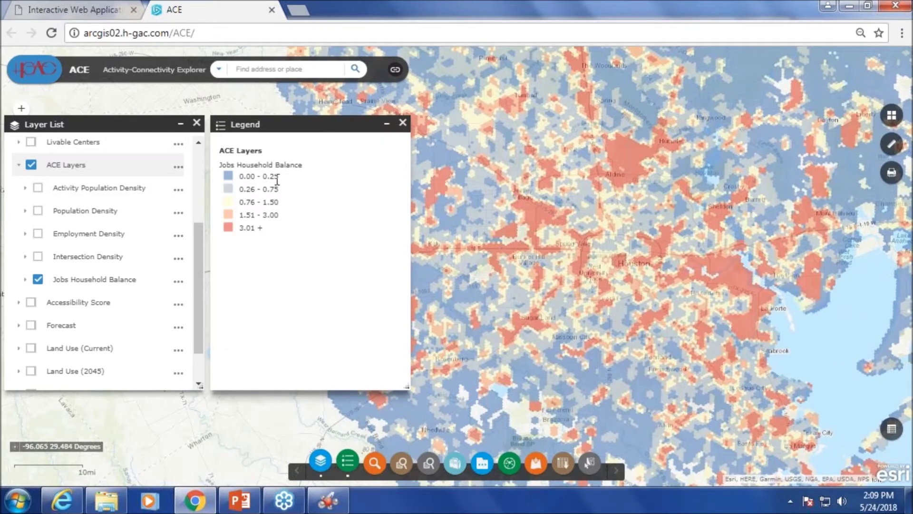
left_click_drag(240, 201, 280, 201)
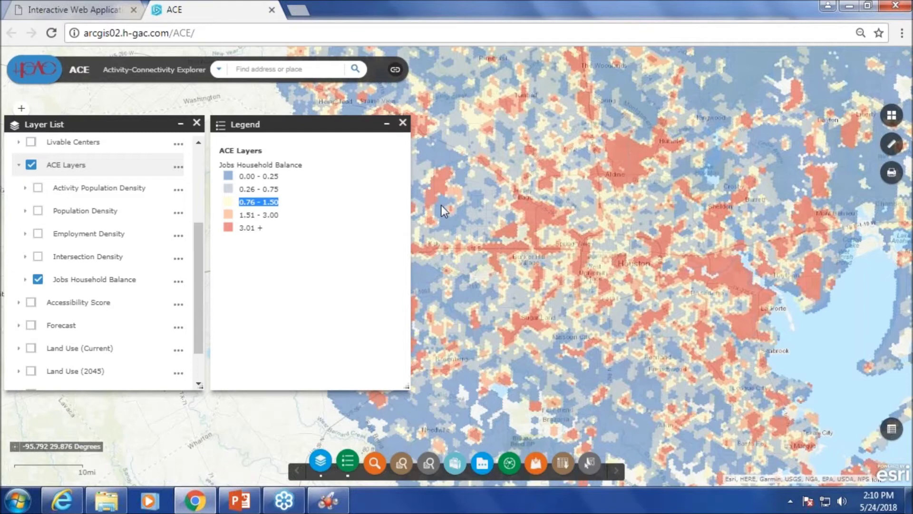
Examine the Jobs Household Balance layer around downtown Houston, along the areas to its west, and across the wider region.
scroll(618, 259, "up", 1)
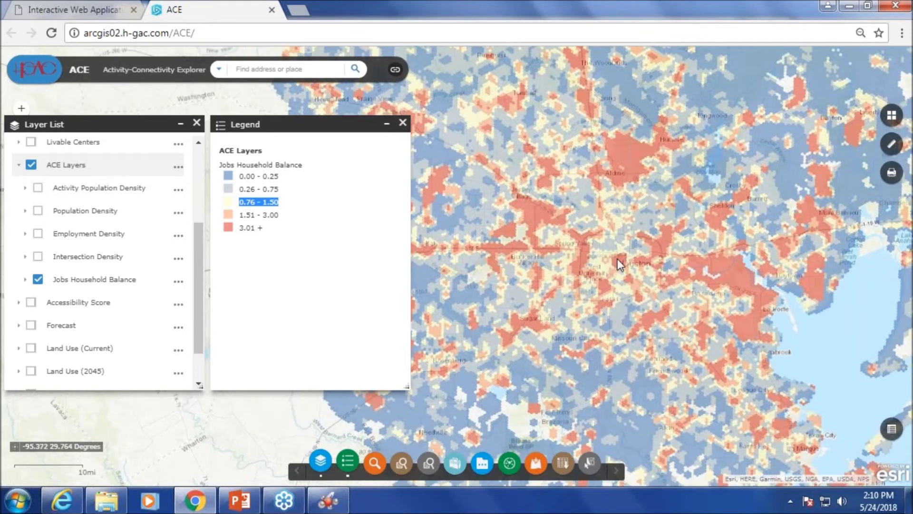
scroll(623, 260, "up", 1)
double_click(624, 262)
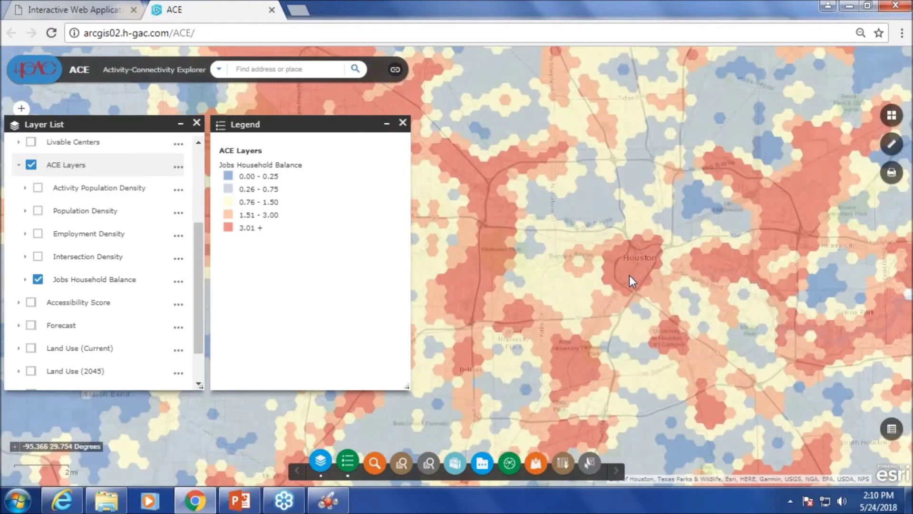
left_click_drag(635, 274, 655, 275)
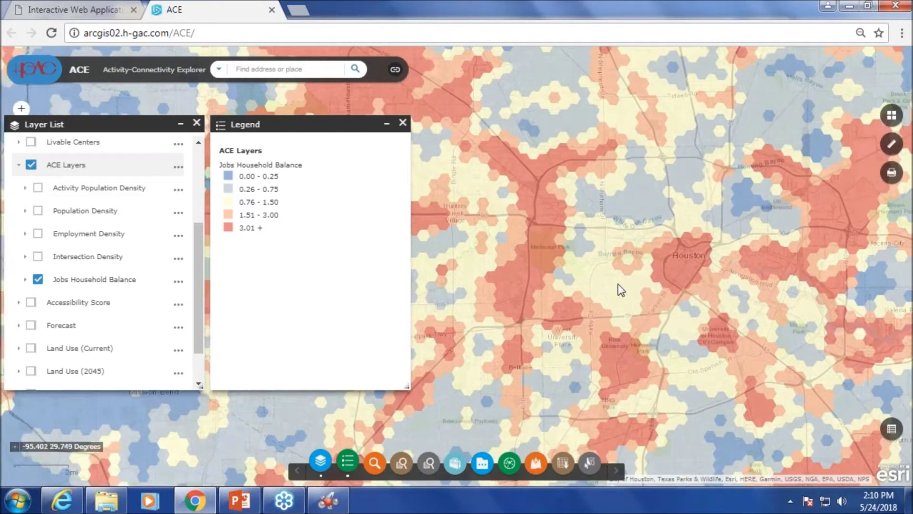
left_click_drag(618, 285, 669, 275)
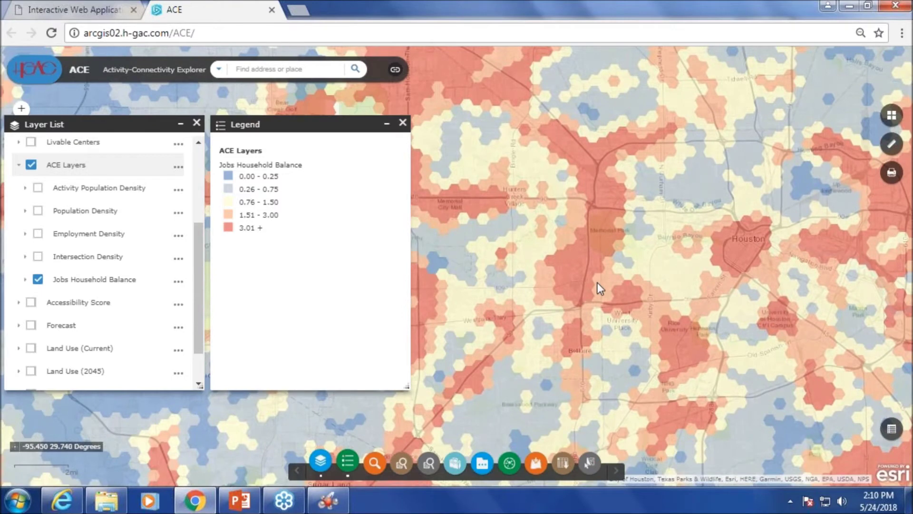
left_click_drag(598, 284, 665, 273)
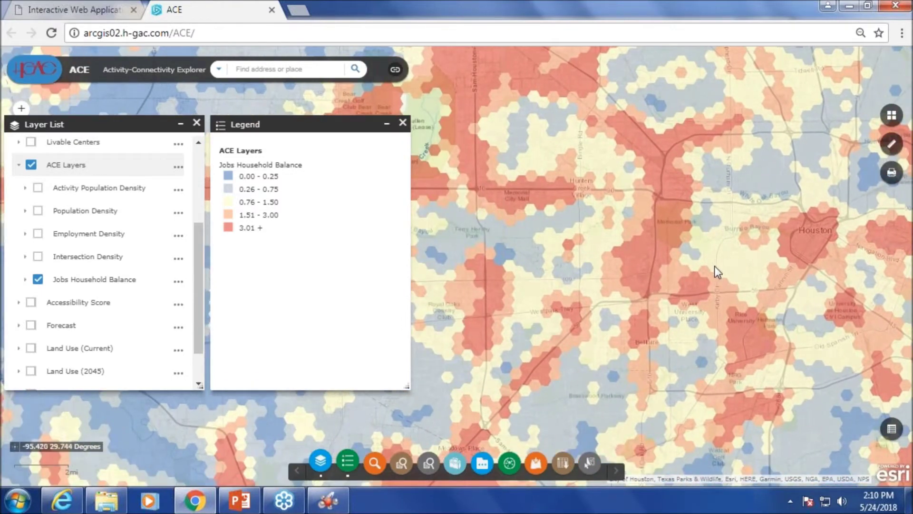
scroll(715, 265, "down", 1)
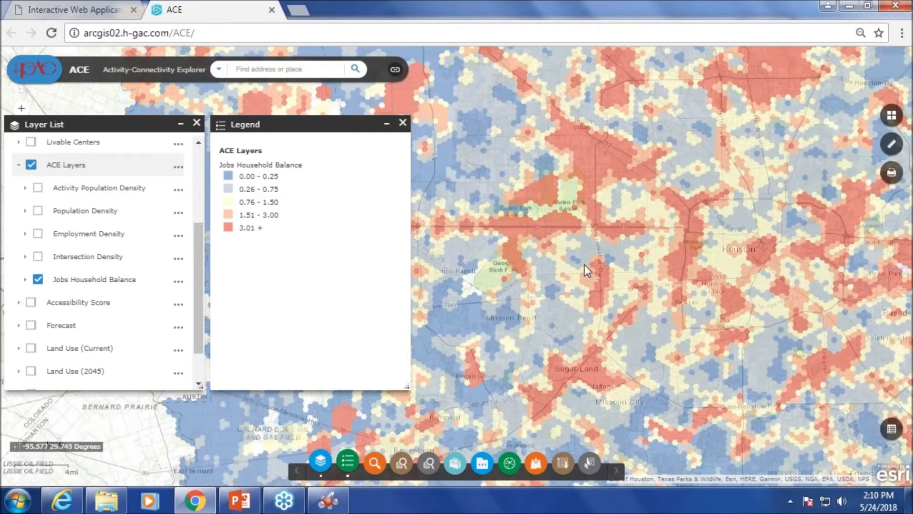
scroll(584, 264, "down", 1)
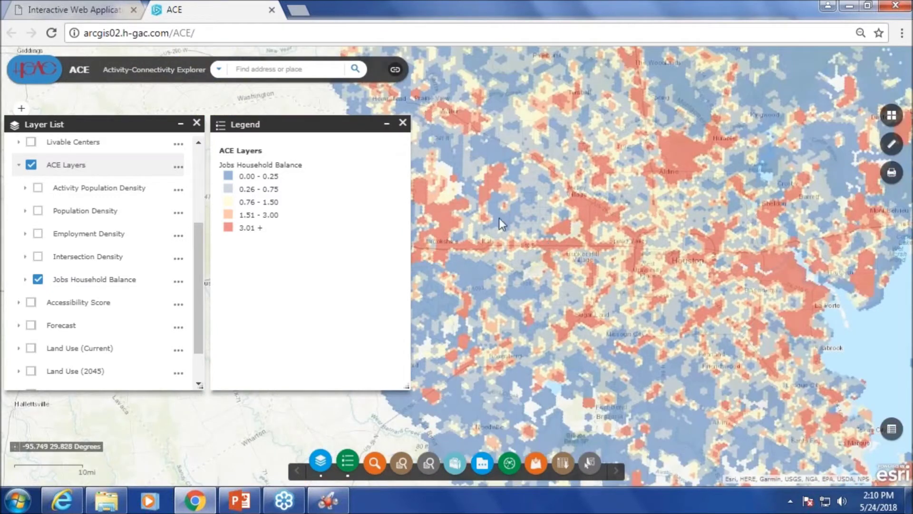
Turn off Jobs Household Balance, collapse the ACE Layers group and close the legend.
left_click(38, 283)
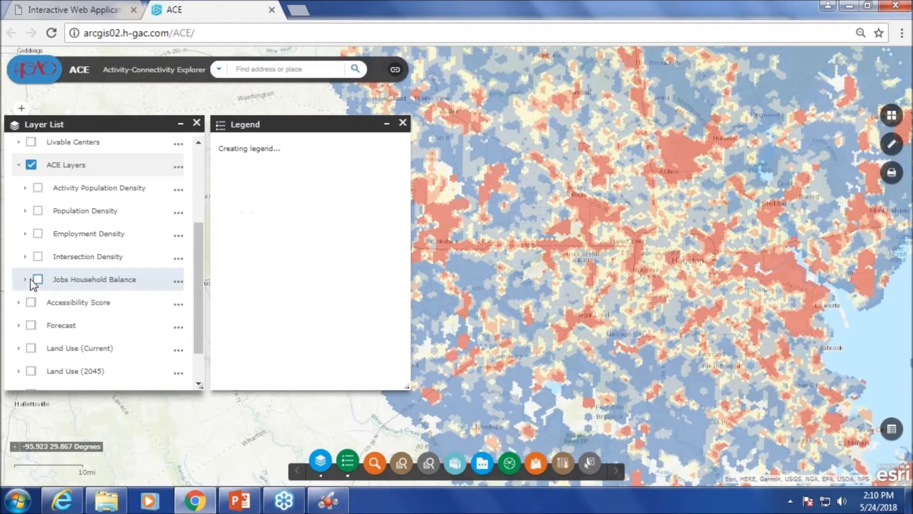
left_click(20, 165)
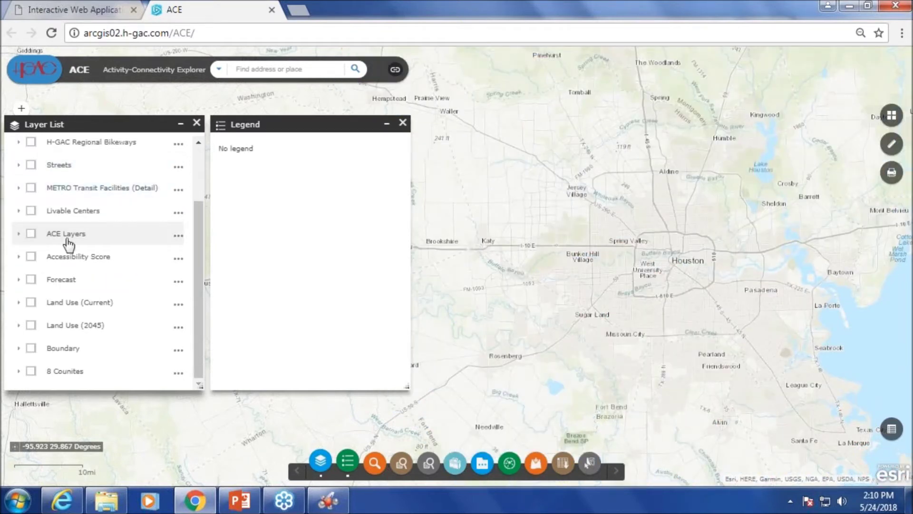
scroll(90, 280, "up", 2)
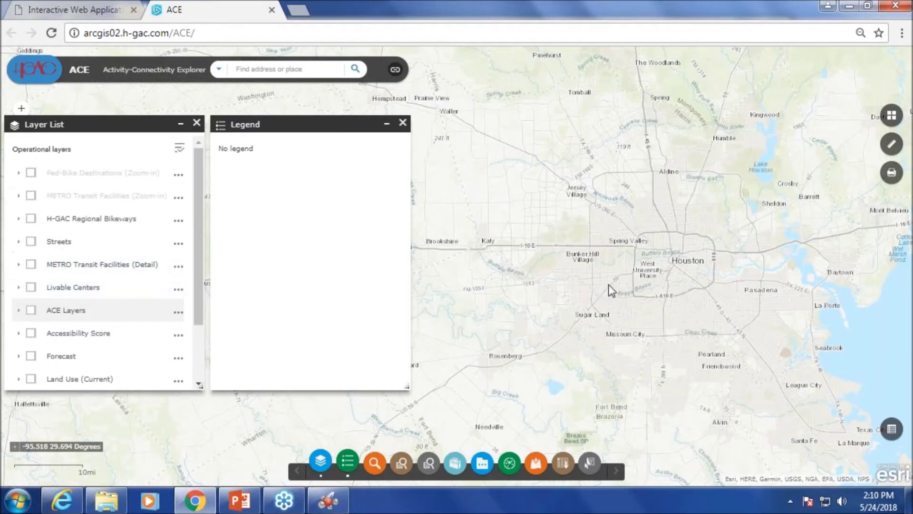
scroll(608, 283, "up", 1)
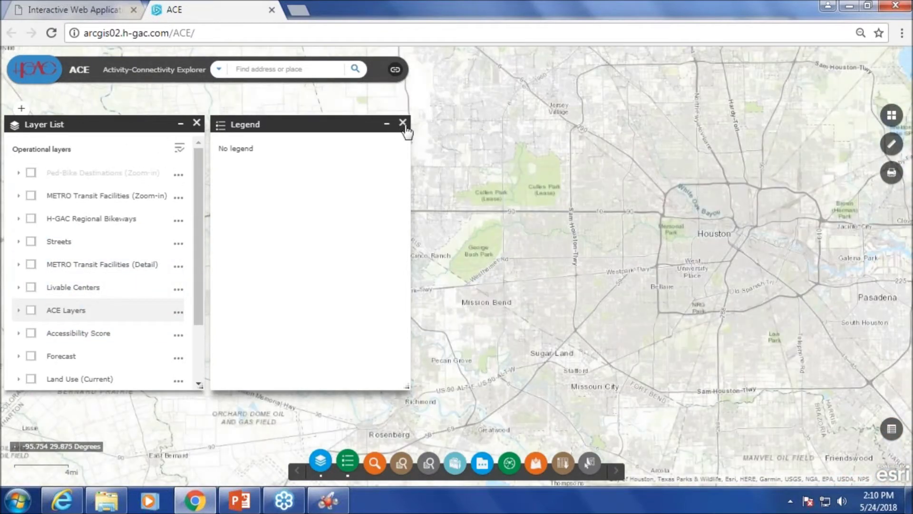
left_click(402, 123)
Show the Ped-Bike Destinations (Zoom-in) layer over downtown Houston and Montrose, and review its legend of destination types.
left_click_drag(686, 221, 563, 241)
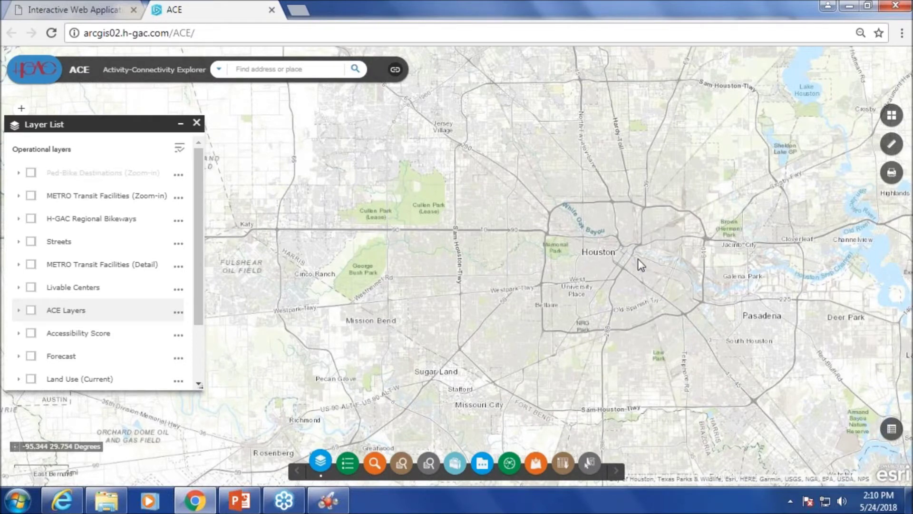
scroll(638, 258, "up", 2)
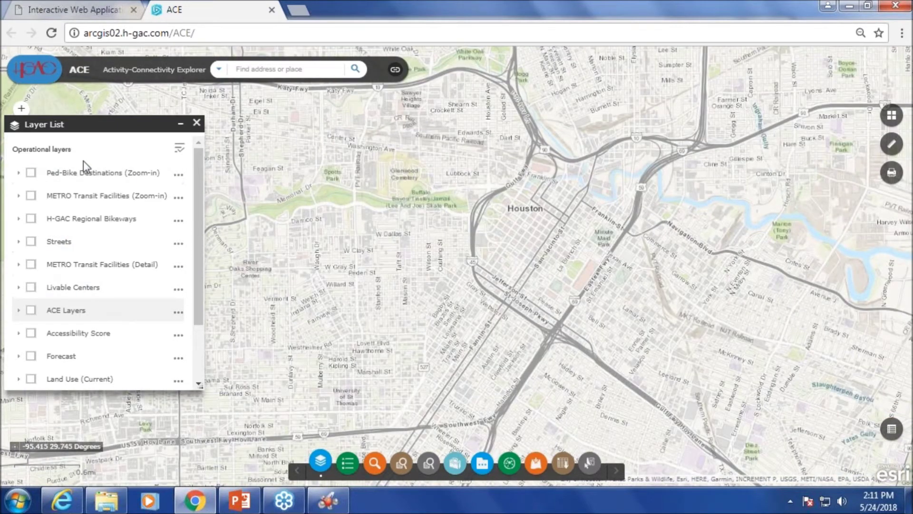
scroll(641, 172, "up", 1)
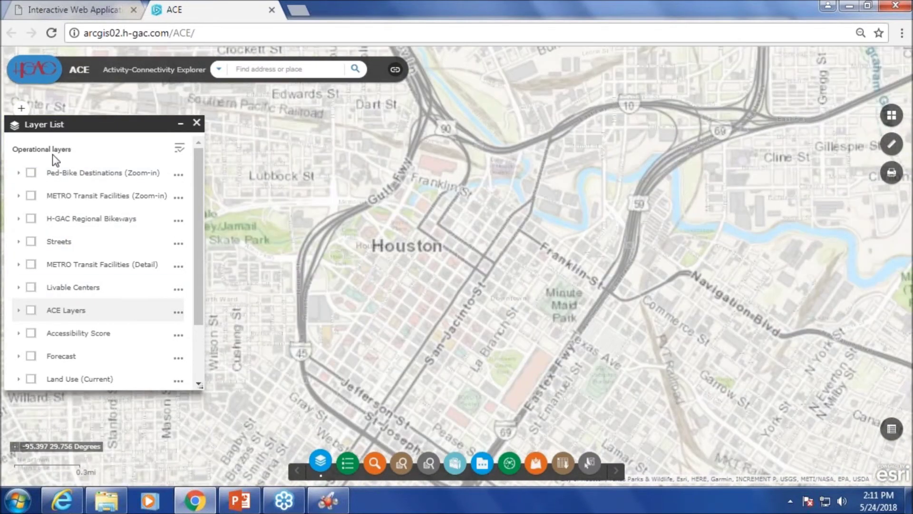
left_click(31, 172)
left_click_drag(414, 367, 669, 262)
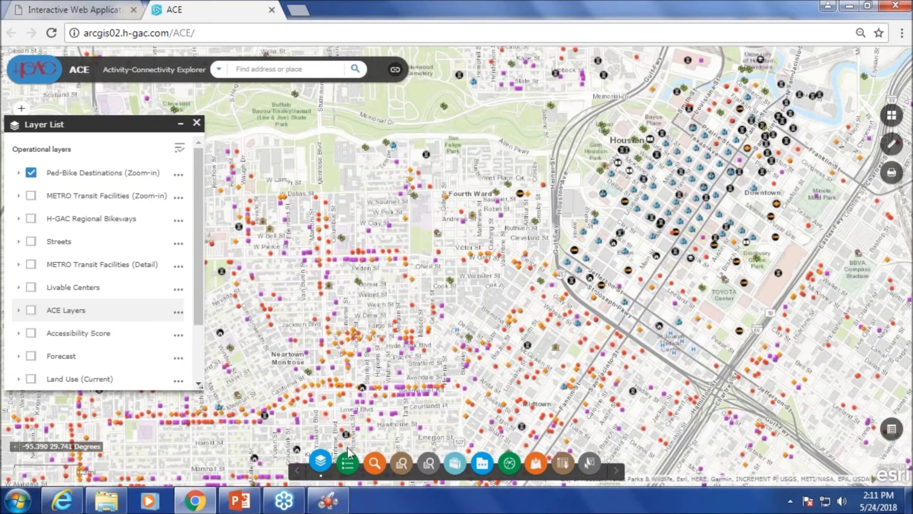
left_click(348, 469)
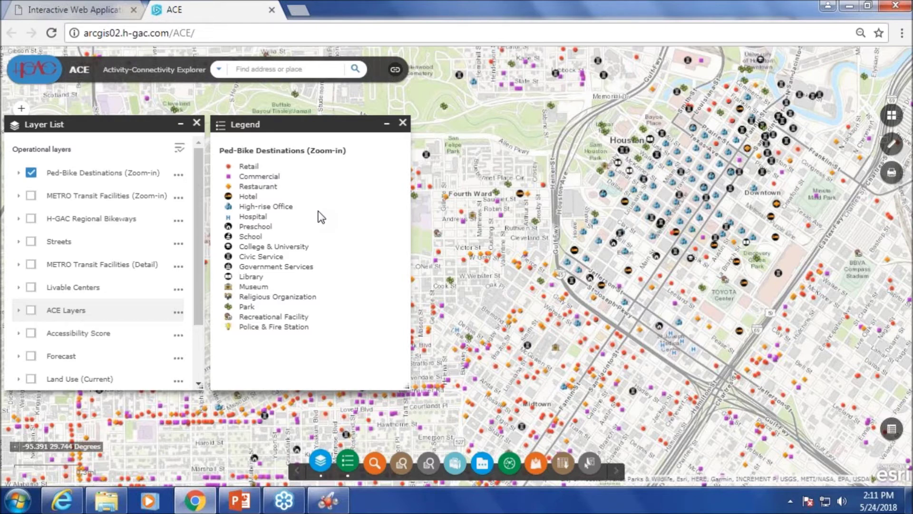
left_click(403, 123)
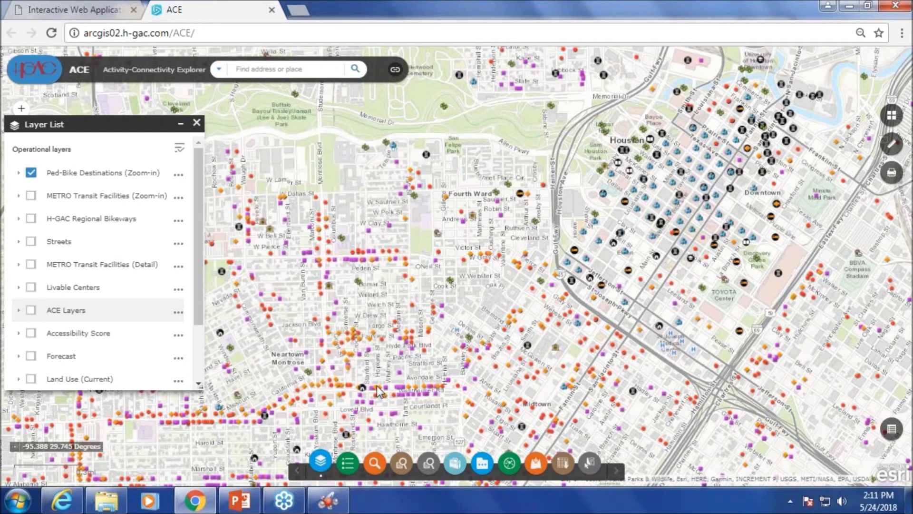
Replace the Ped-Bike Destinations layer with METRO Transit Facilities (Zoom-in) over downtown Houston.
left_click(30, 173)
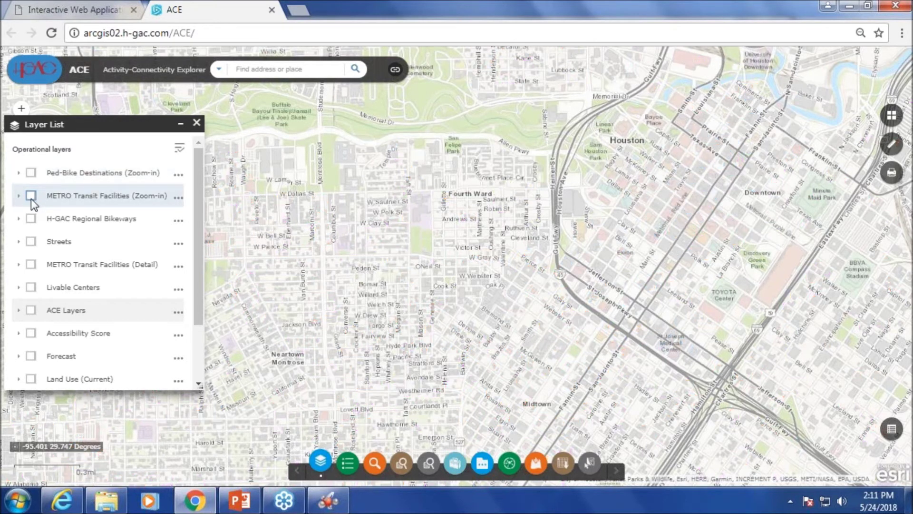
left_click(31, 196)
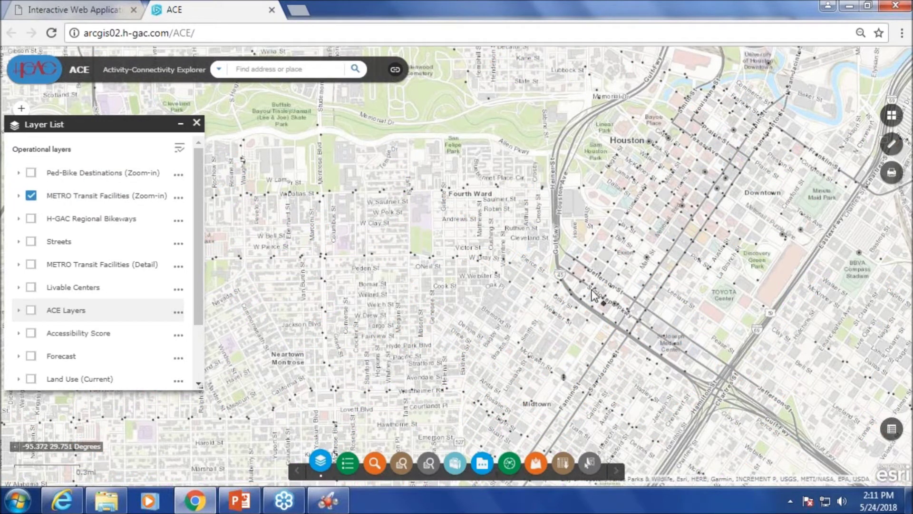
Review the METRO Transit Facilities (Zoom-in) symbols and legend, and examine the transit network across the Houston area.
left_click(21, 196)
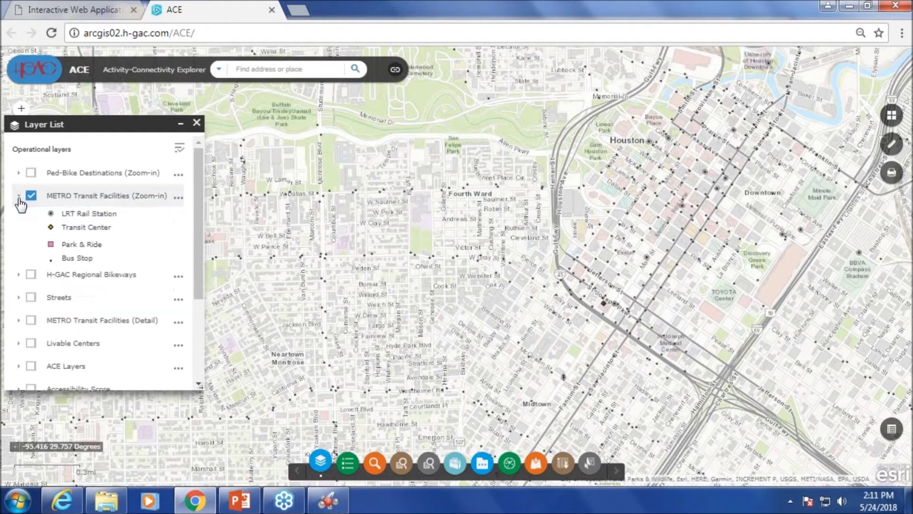
left_click(343, 467)
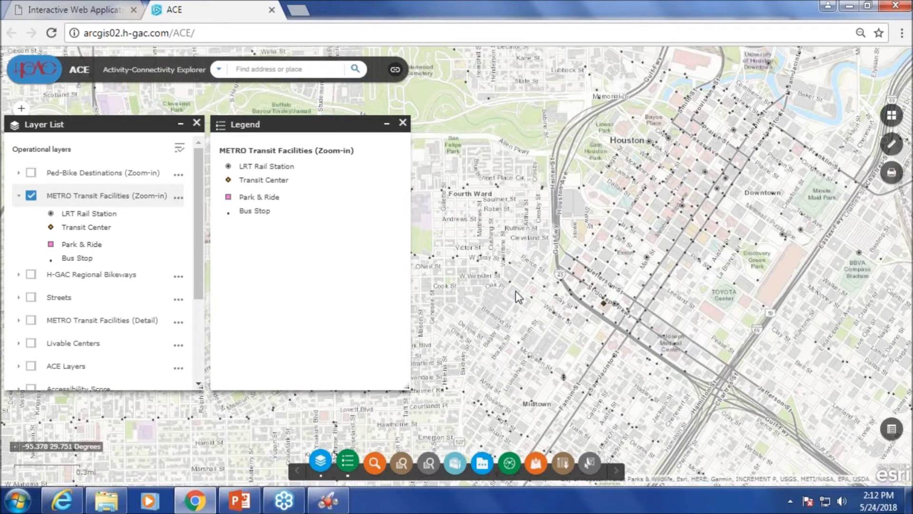
scroll(515, 290, "down", 1)
scroll(517, 291, "down", 2)
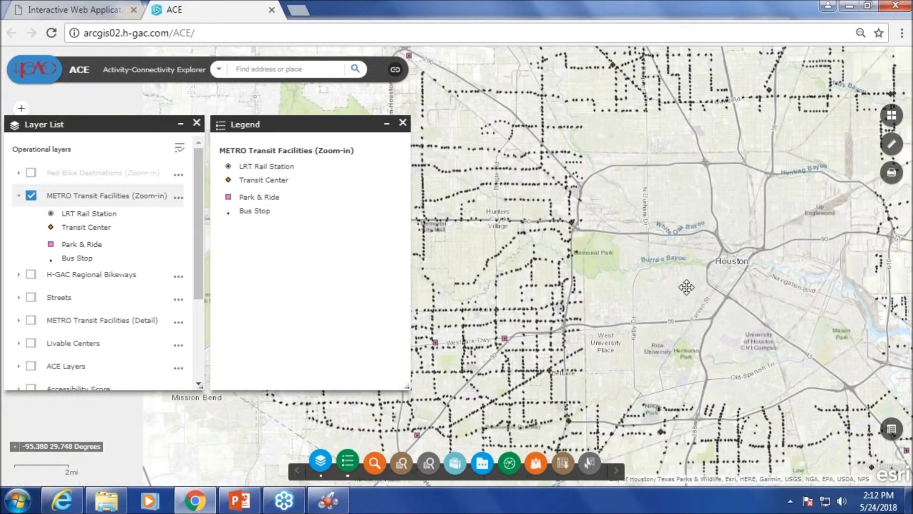
scroll(686, 287, "down", 1)
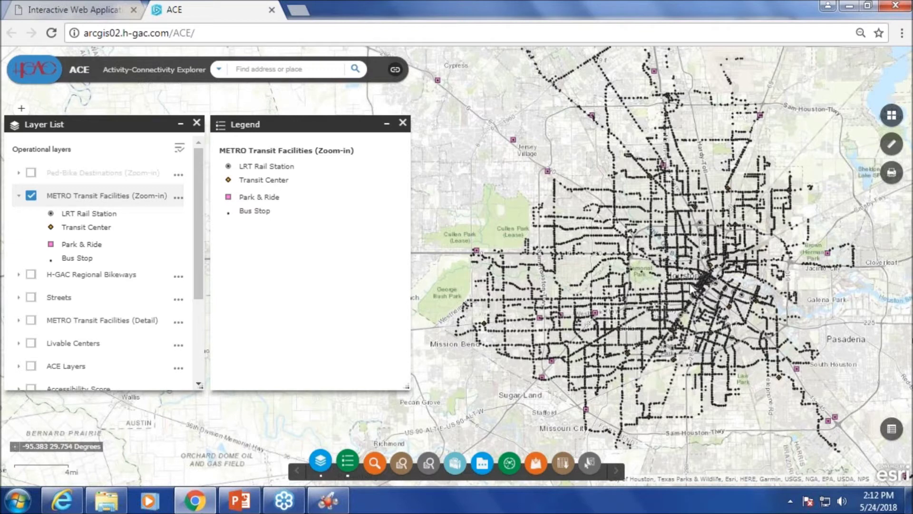
scroll(692, 294, "up", 1)
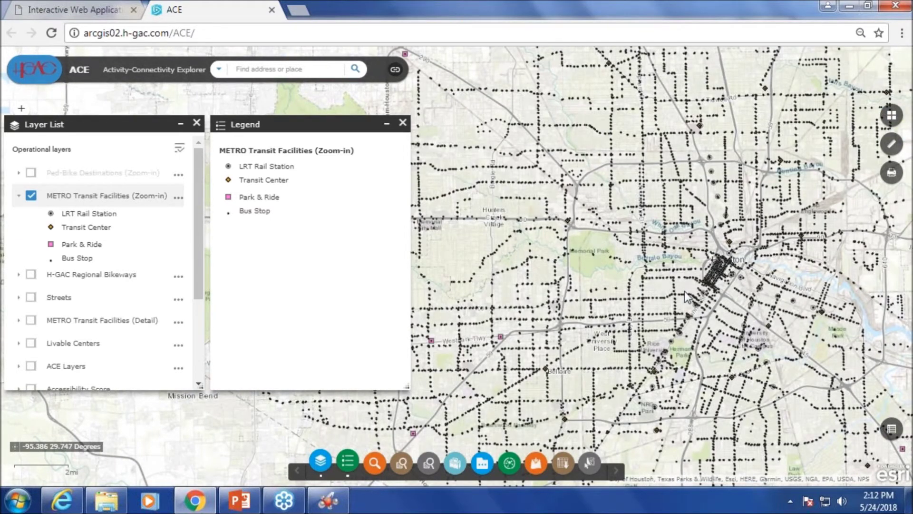
scroll(684, 290, "up", 1)
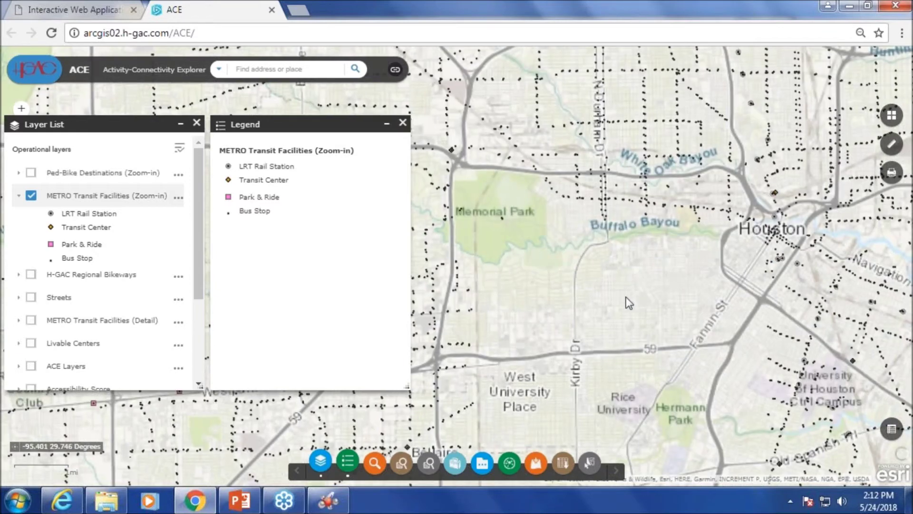
Close the legend, and turn off and collapse the METRO Transit Facilities (Zoom-in) layer.
left_click(403, 123)
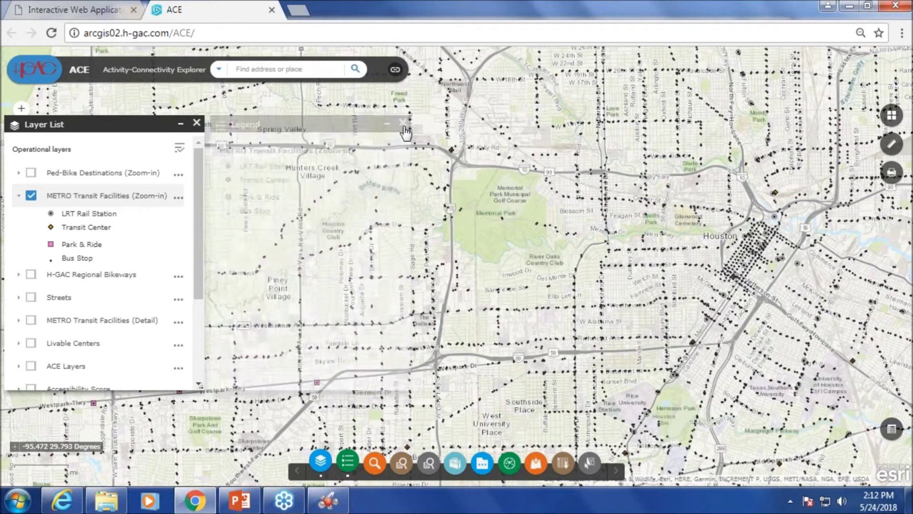
left_click(31, 196)
left_click(19, 196)
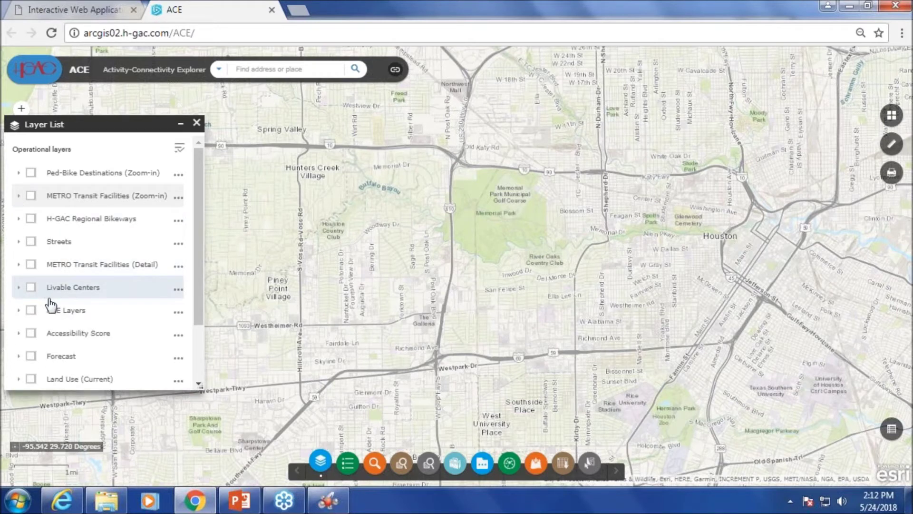
Expand the Accessibility Score group and show its Accessibility Score layer across the region together with the legend.
scroll(45, 302, "down", 2)
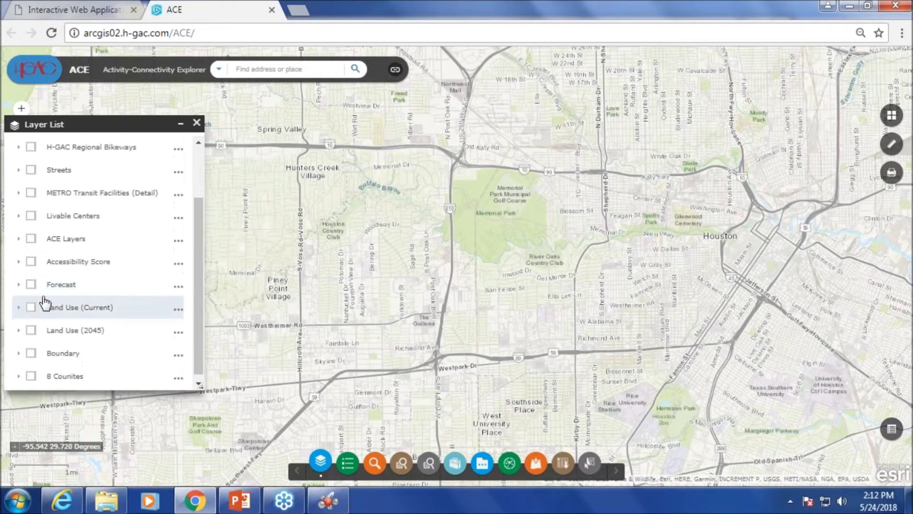
left_click(20, 266)
left_click(31, 264)
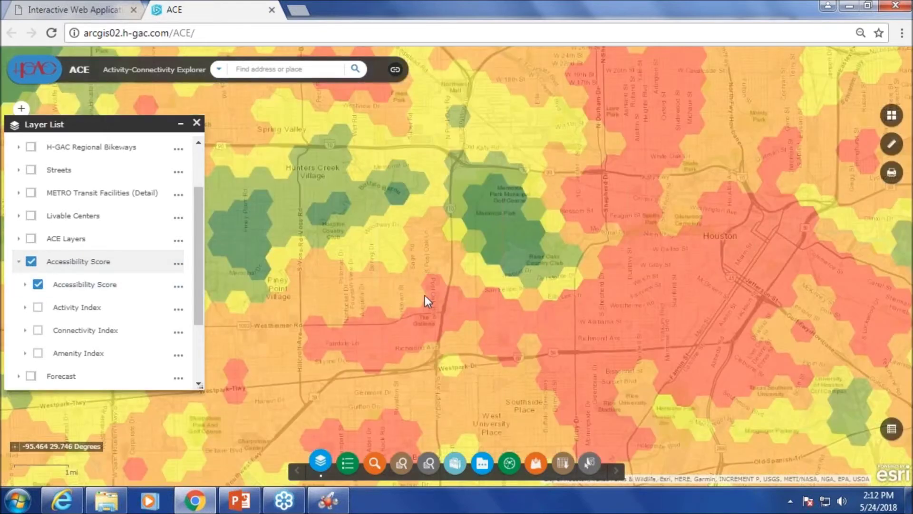
scroll(424, 296, "down", 1)
scroll(423, 296, "down", 2)
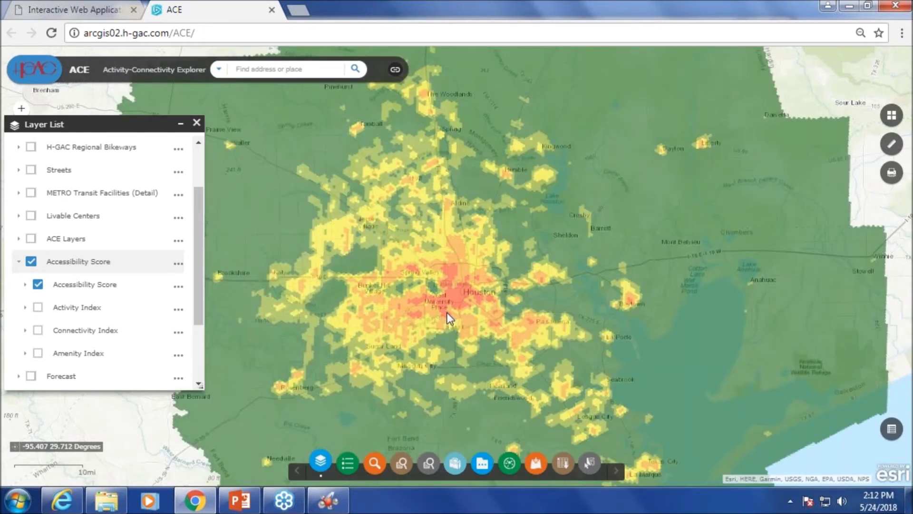
left_click(349, 465)
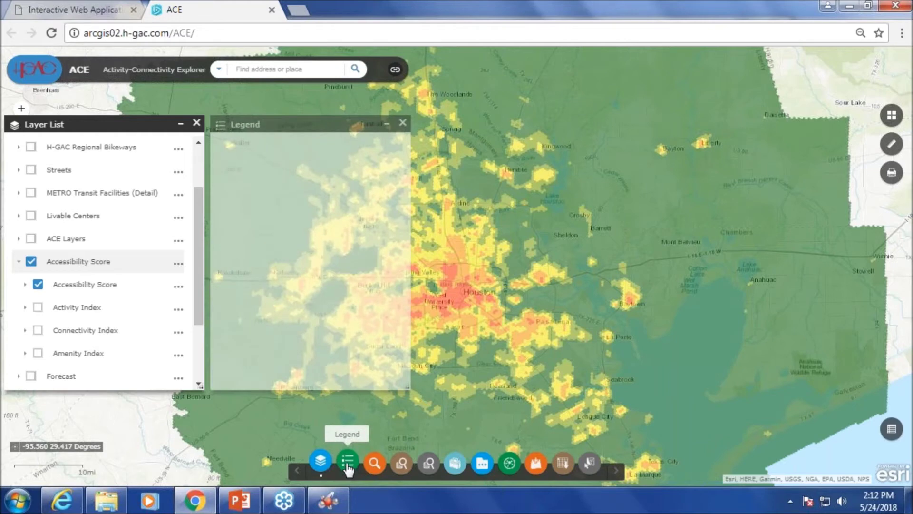
Examine the Accessibility Score layer around central Houston, along the areas to its west, and across the whole region.
left_click_drag(522, 322, 647, 256)
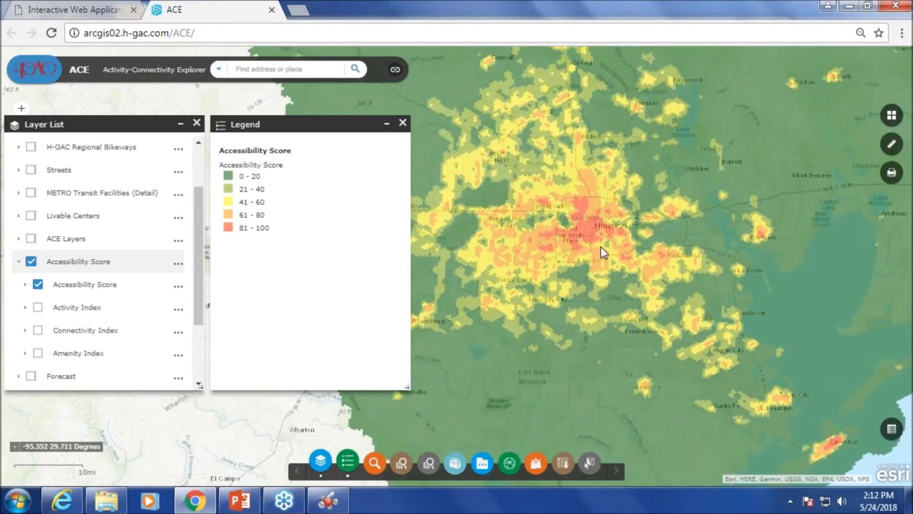
scroll(576, 230, "up", 2)
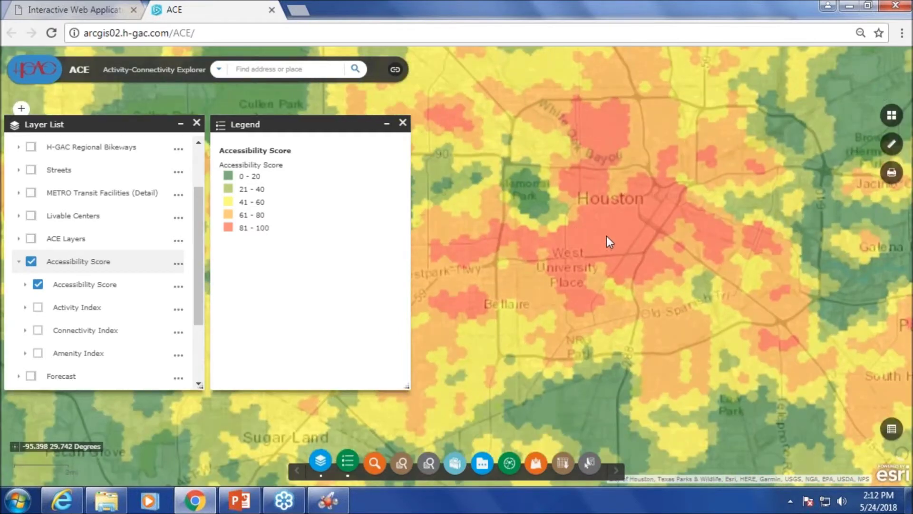
scroll(606, 236, "up", 1)
left_click_drag(639, 260, 721, 241)
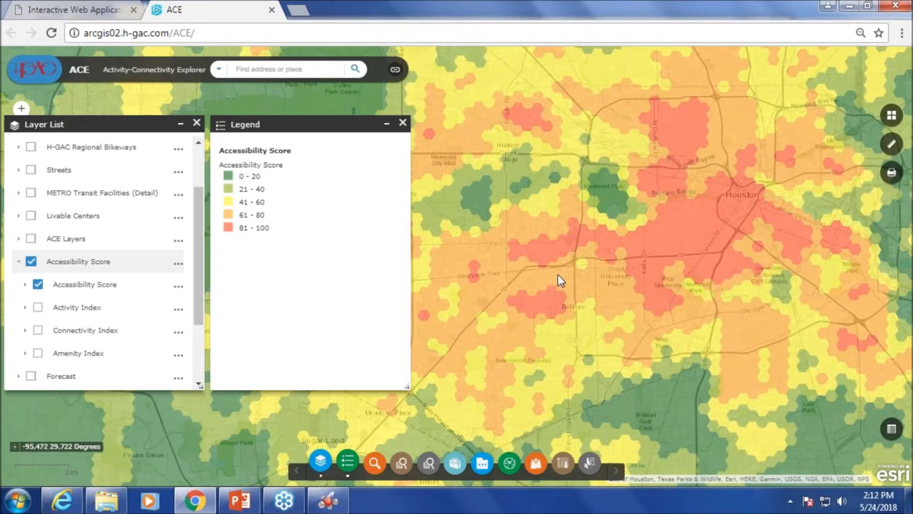
left_click_drag(558, 275, 681, 261)
left_click_drag(547, 260, 634, 272)
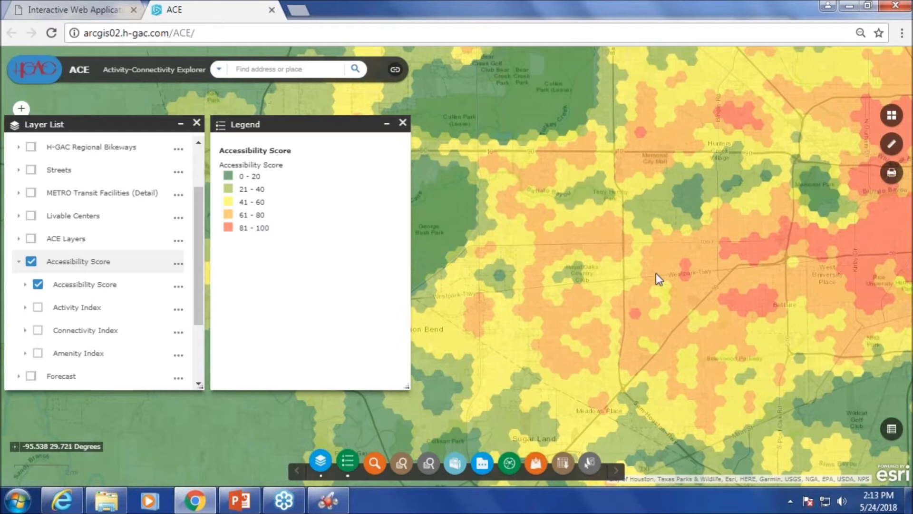
left_click_drag(679, 281, 591, 277)
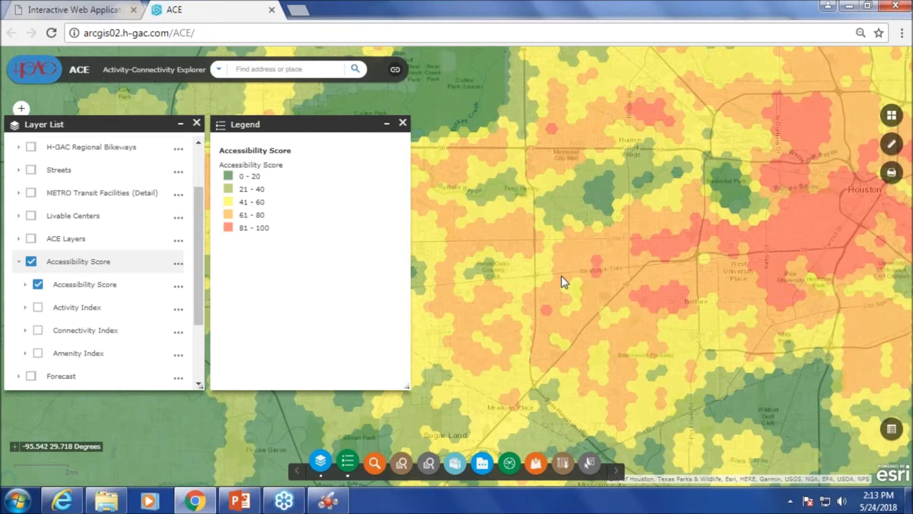
scroll(551, 257, "down", 1)
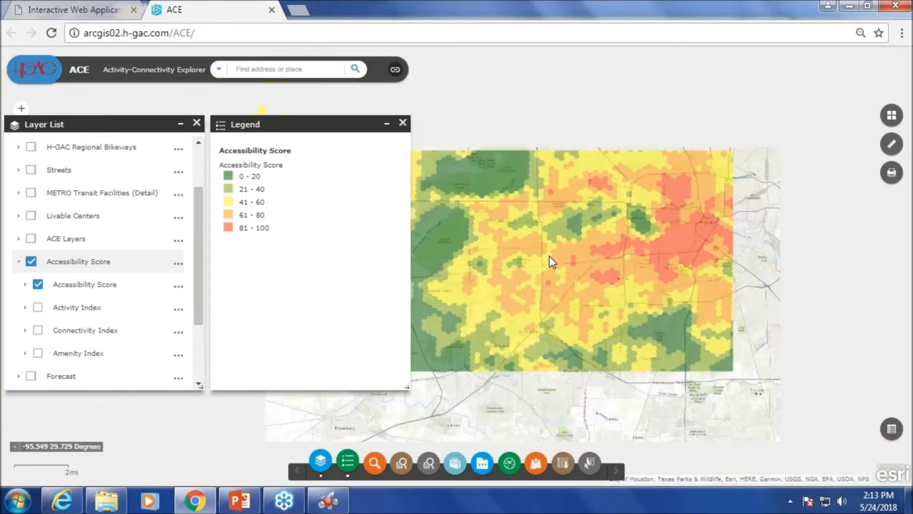
left_click_drag(650, 231, 581, 285)
scroll(589, 269, "down", 2)
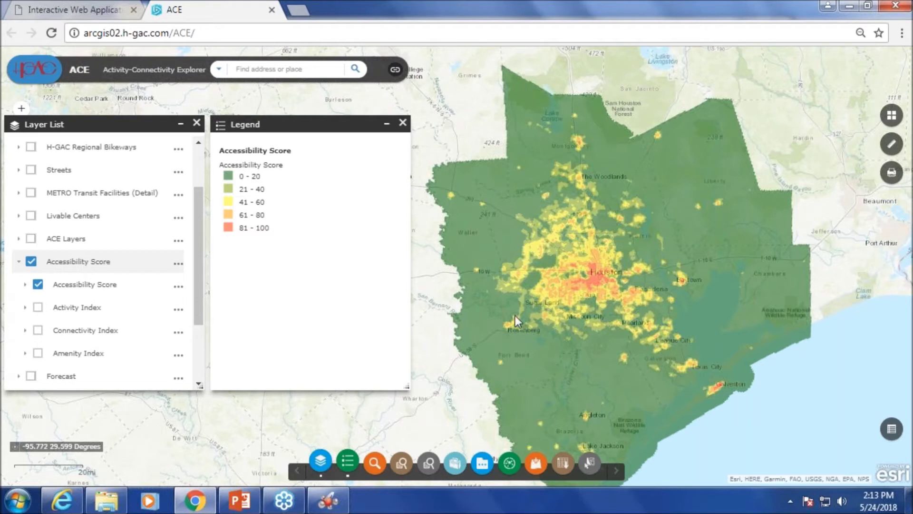
left_click_drag(518, 315, 566, 311)
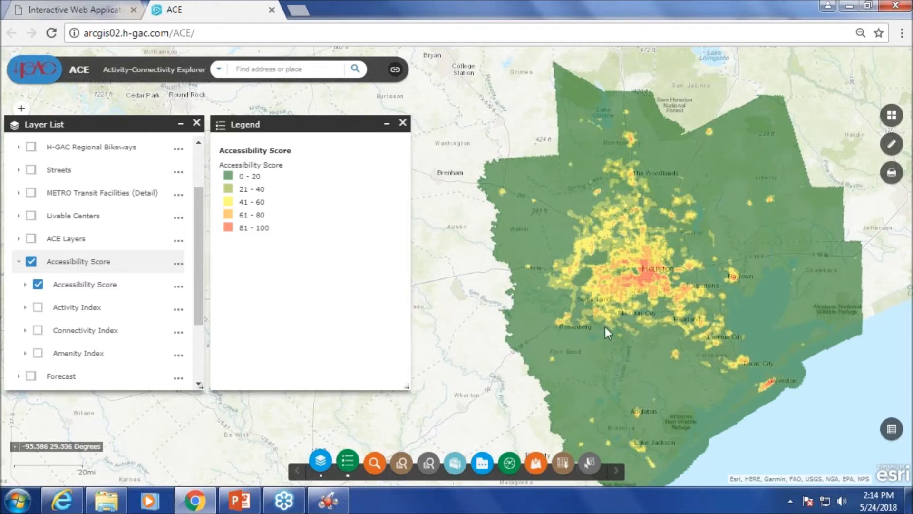
scroll(603, 326, "down", 1)
scroll(604, 327, "up", 1)
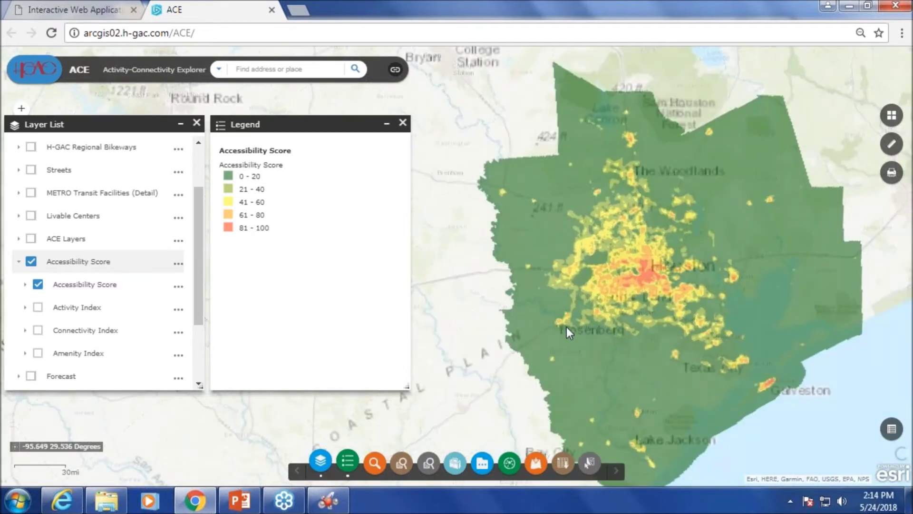
Replace the Accessibility Score sublayer with Amenity Index over the Houston region and show its legend.
left_click(403, 122)
left_click(38, 285)
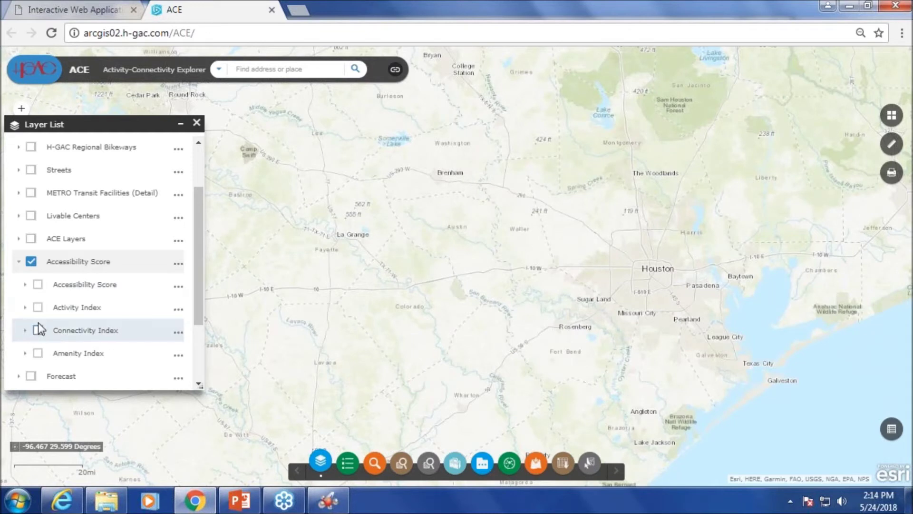
left_click(38, 353)
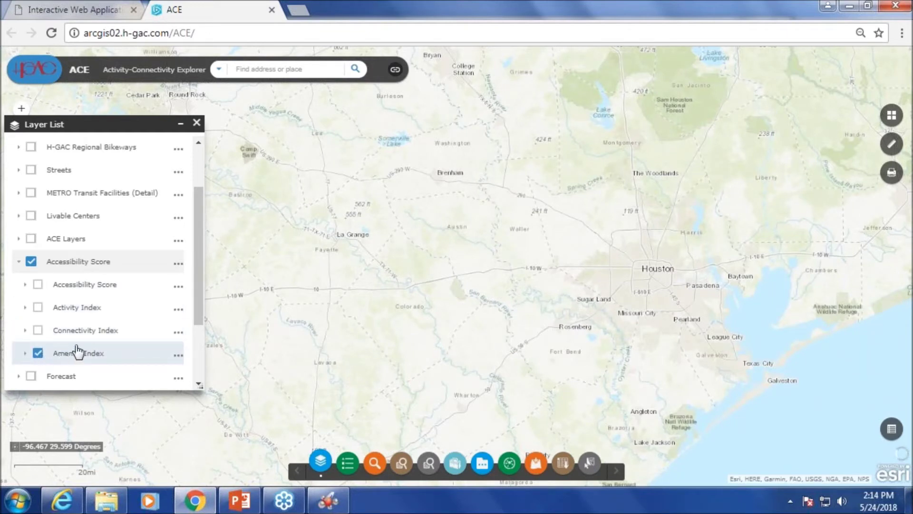
scroll(684, 305, "up", 2)
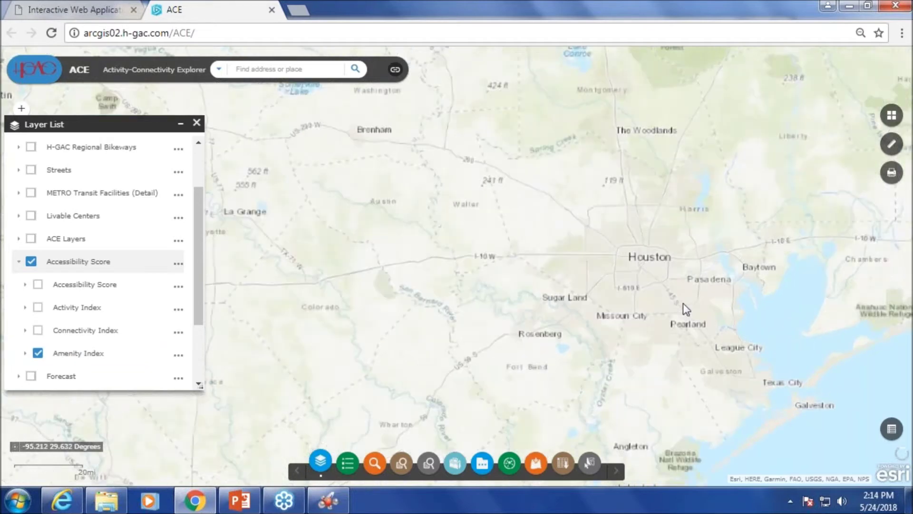
scroll(561, 298, "down", 1)
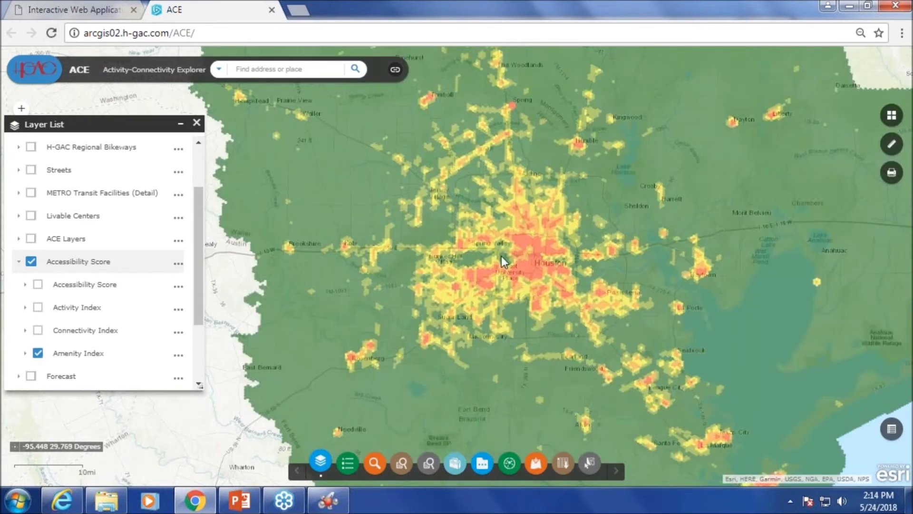
left_click(347, 462)
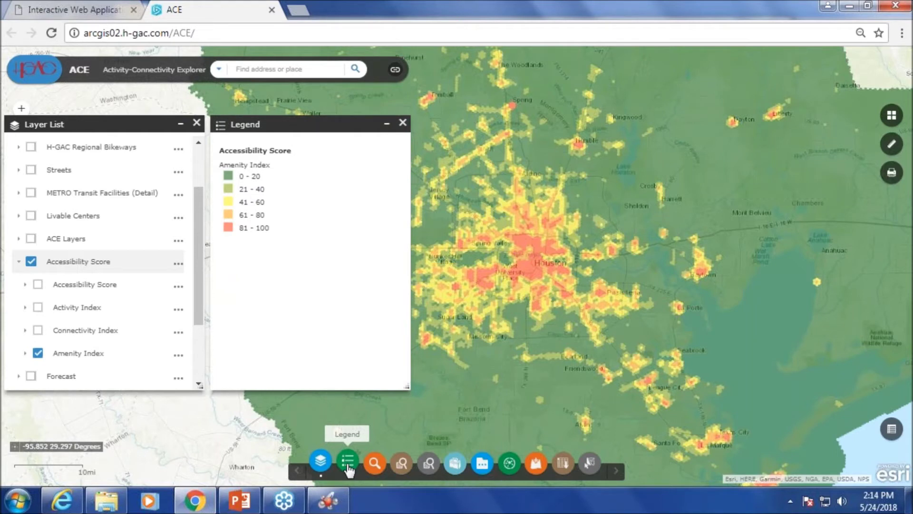
Turn off and collapse the Accessibility Score group, and close the legend and the layer list.
left_click(403, 124)
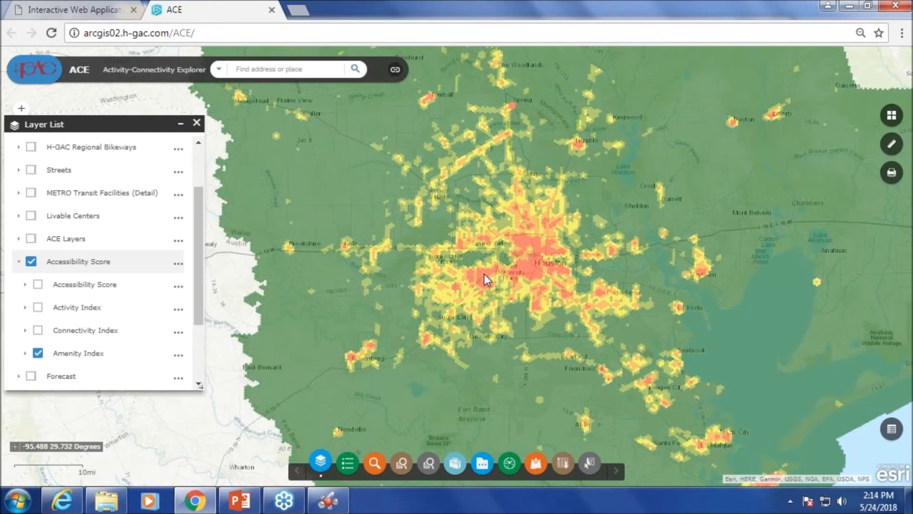
left_click(30, 262)
left_click(19, 262)
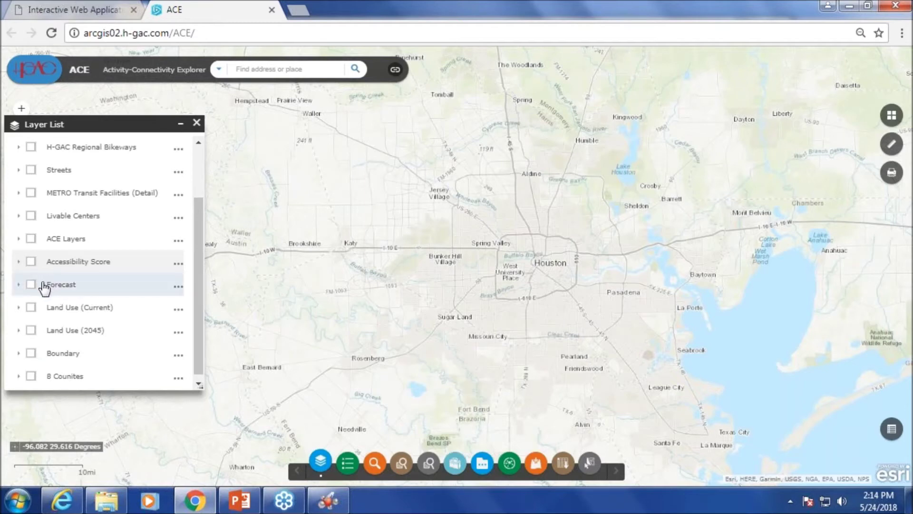
left_click(31, 286)
left_click(32, 285)
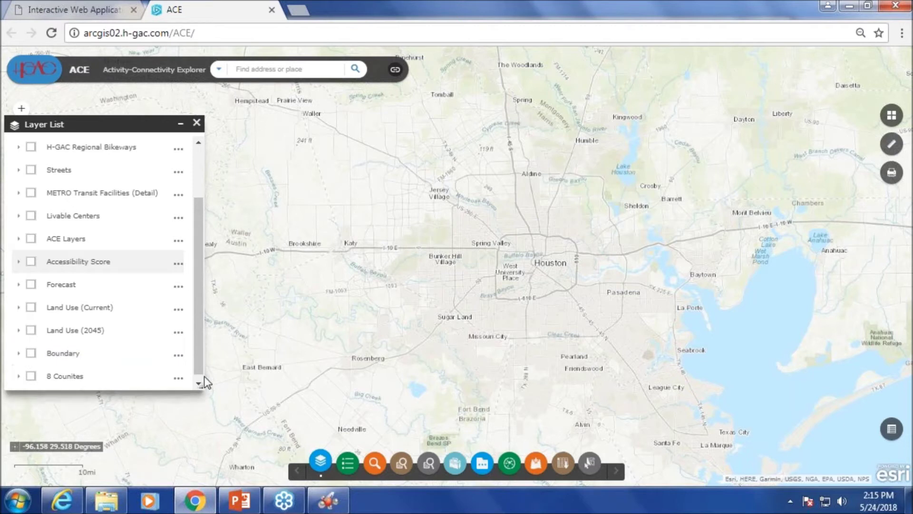
left_click(197, 123)
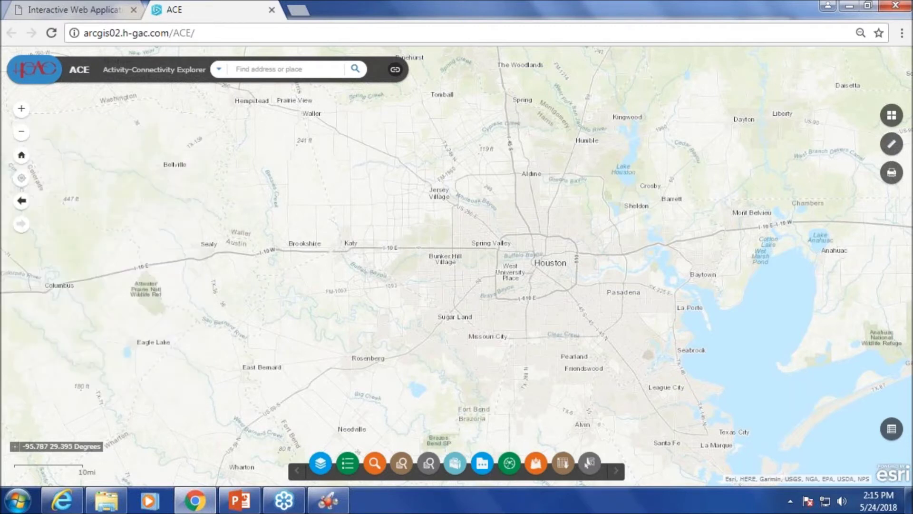
Search the summary boundaries for Activity Population Density of 18,000 + (90% cumulative density) and view the matching areas around Houston.
left_click(376, 464)
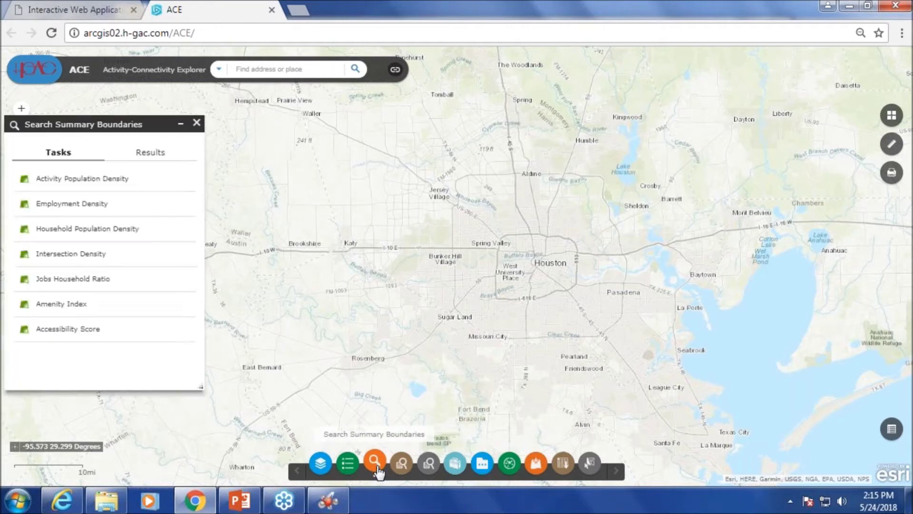
left_click(82, 181)
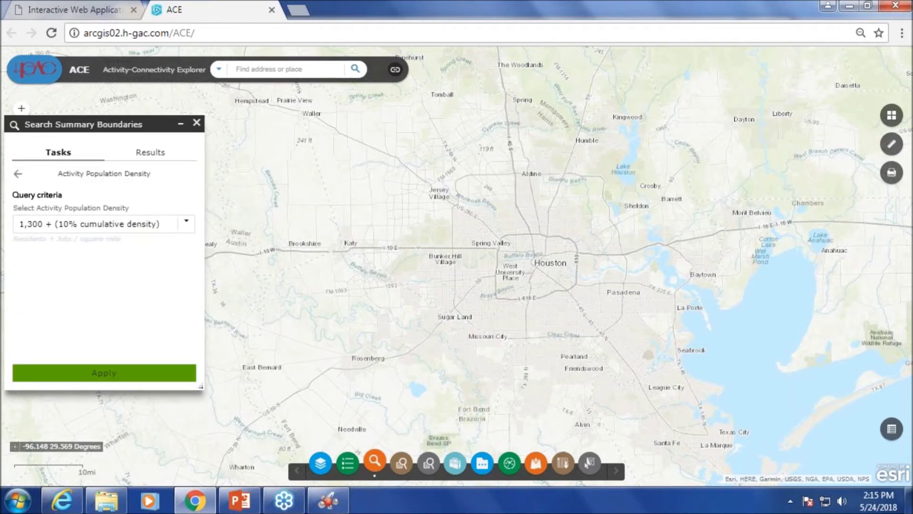
left_click(186, 224)
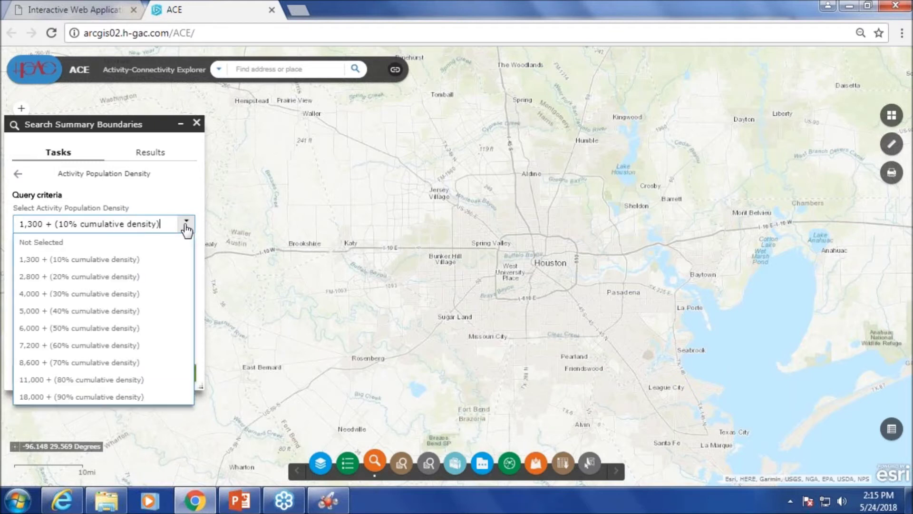
left_click(119, 397)
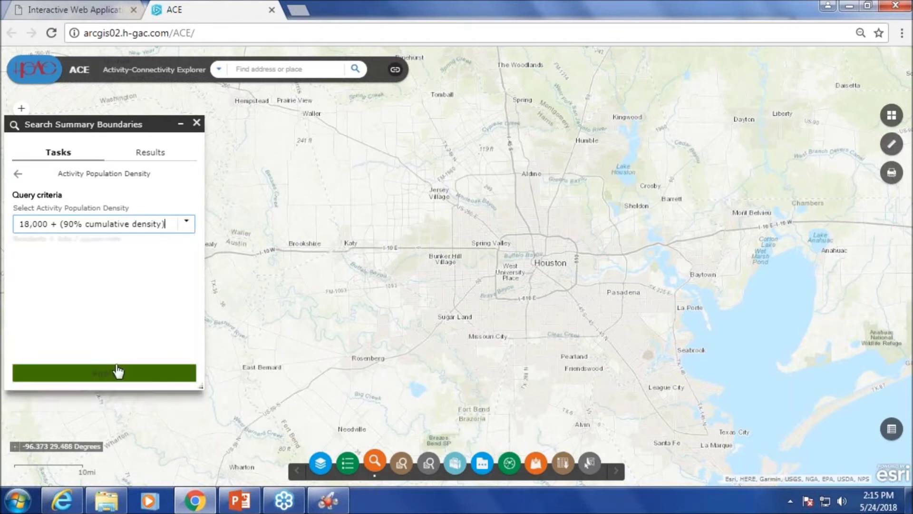
left_click_drag(482, 320, 338, 315)
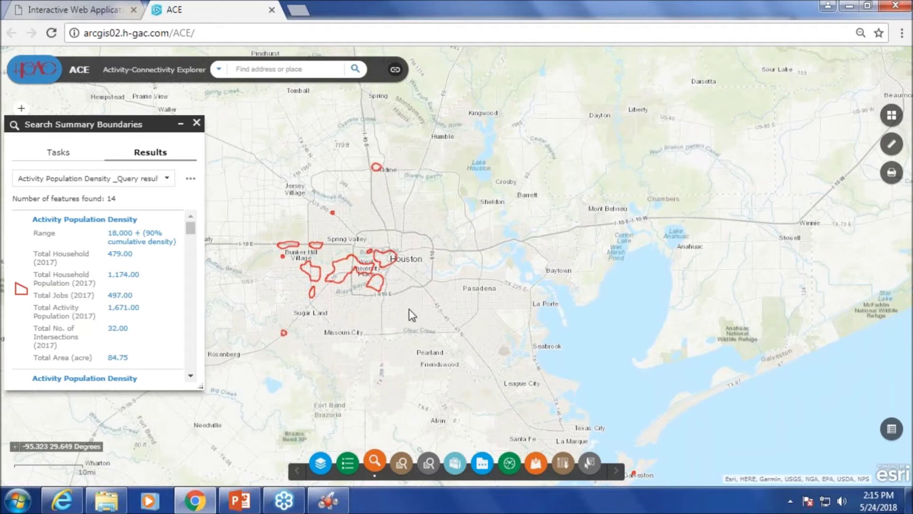
Examine the Activity Population Density result areas around central and west Houston, up to The Woodlands, and across the whole region.
scroll(409, 309, "up", 1)
left_click_drag(495, 239, 541, 267)
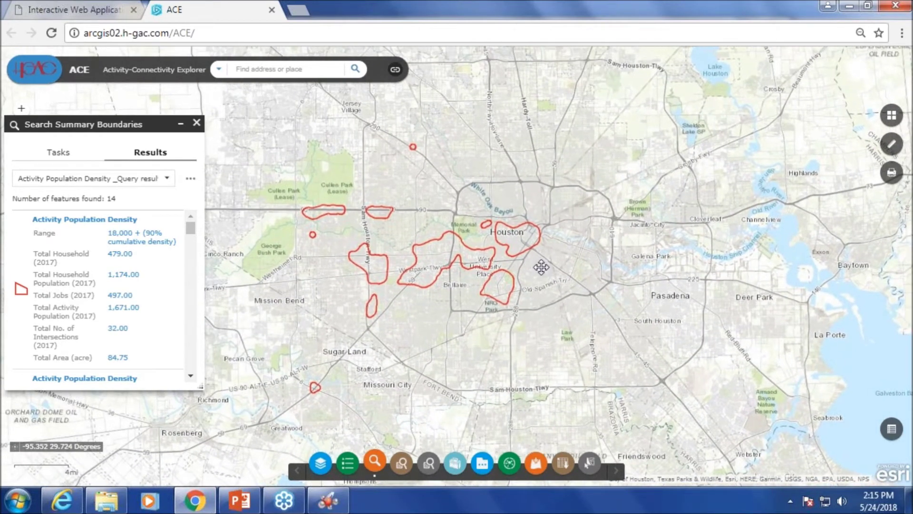
scroll(535, 250, "up", 1)
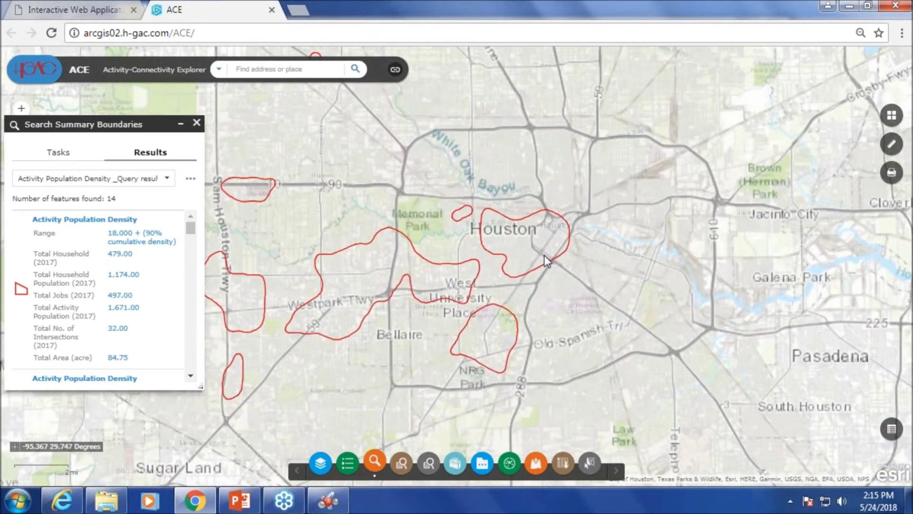
left_click_drag(543, 265, 576, 258)
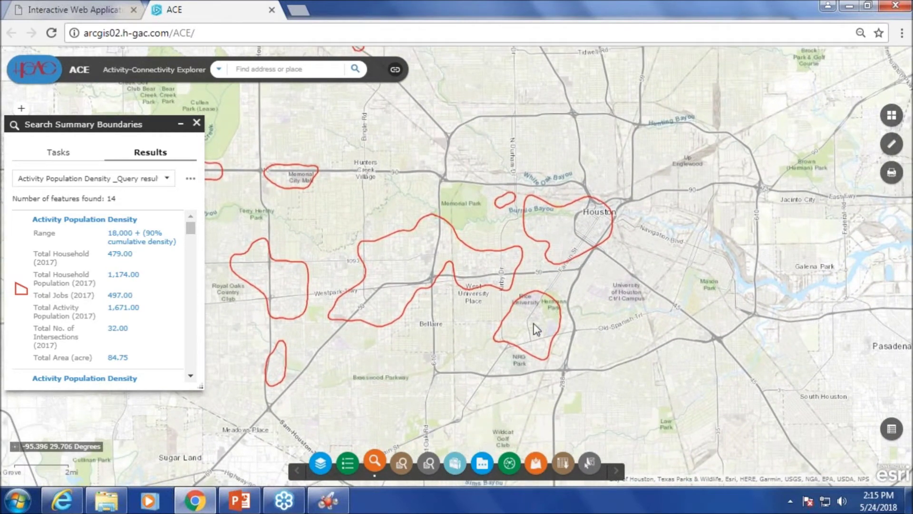
left_click_drag(533, 324, 588, 322)
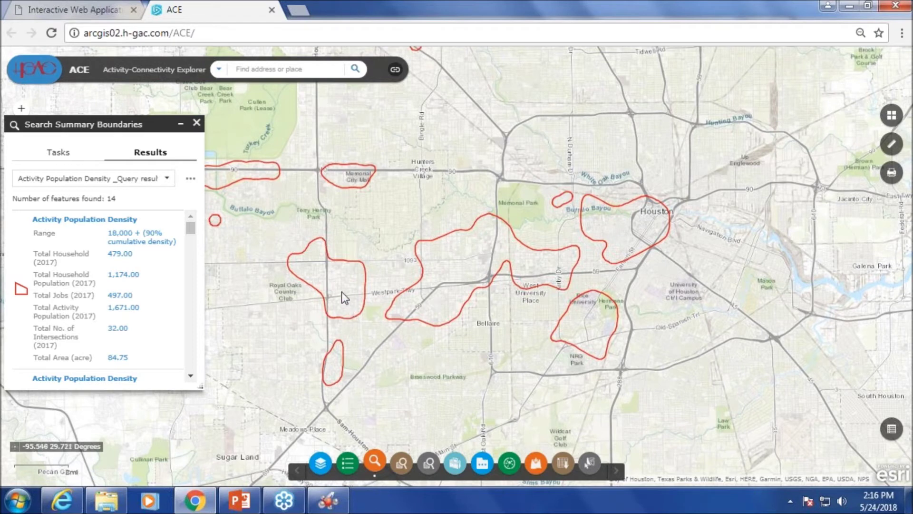
left_click_drag(338, 288, 384, 299)
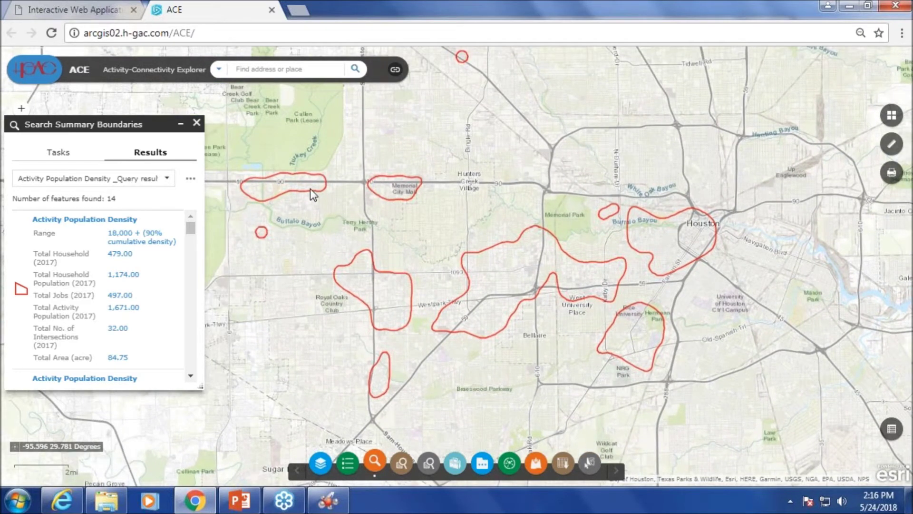
scroll(310, 189, "down", 1)
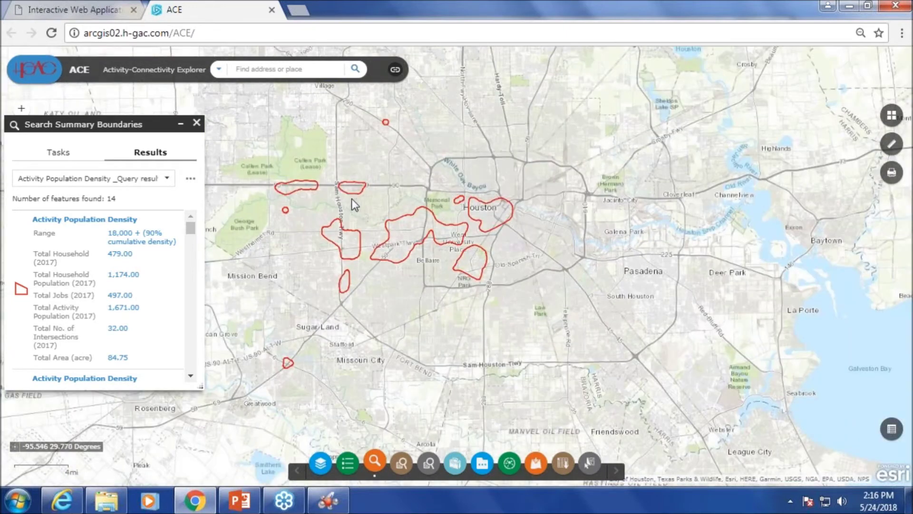
scroll(374, 228, "down", 1)
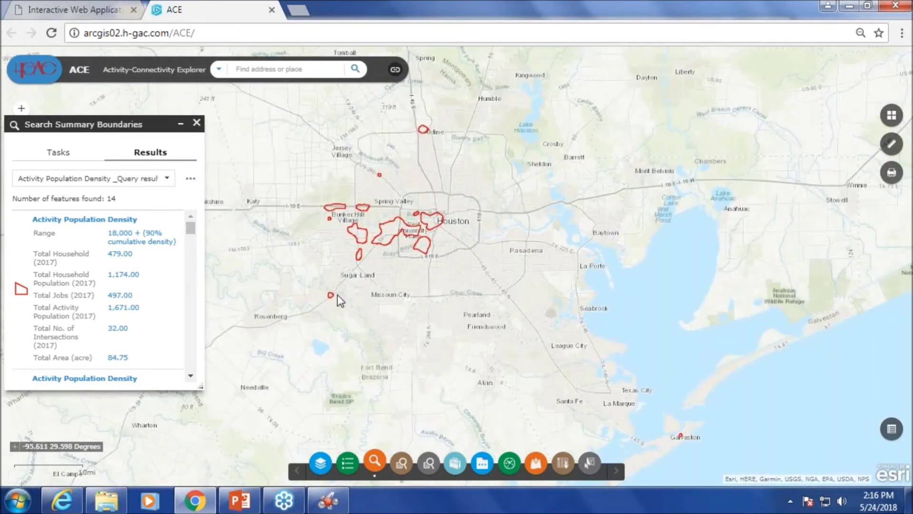
left_click_drag(338, 295, 346, 381)
left_click_drag(438, 187, 438, 234)
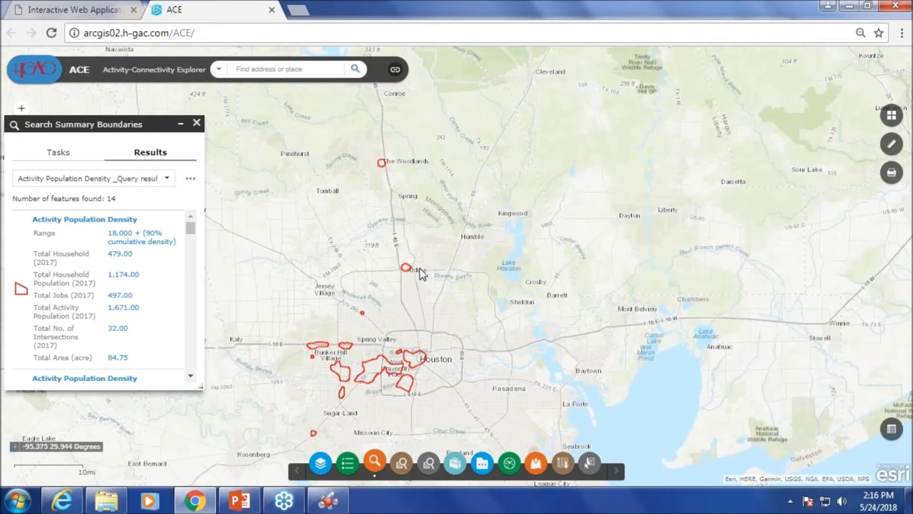
left_click_drag(501, 280, 496, 258)
scroll(490, 230, "down", 1)
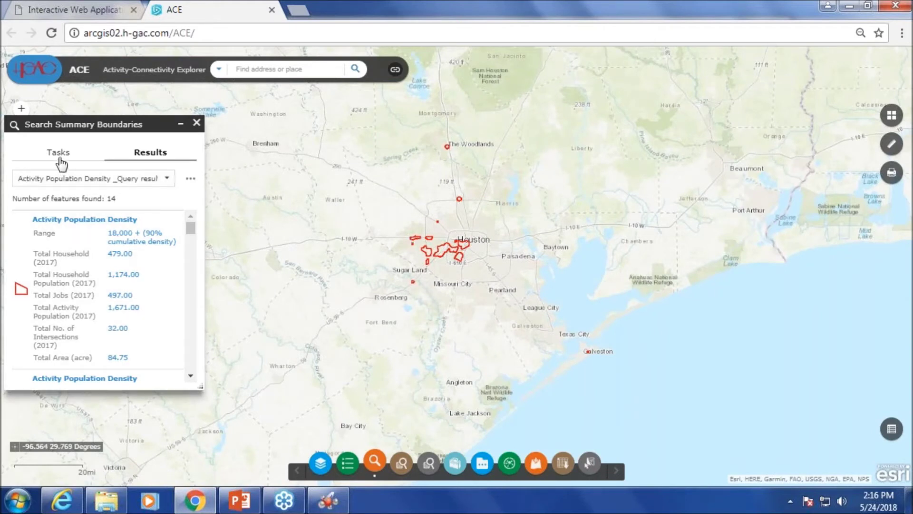
Remove the Activity Population Density query result and return to the list of search tasks.
left_click(190, 180)
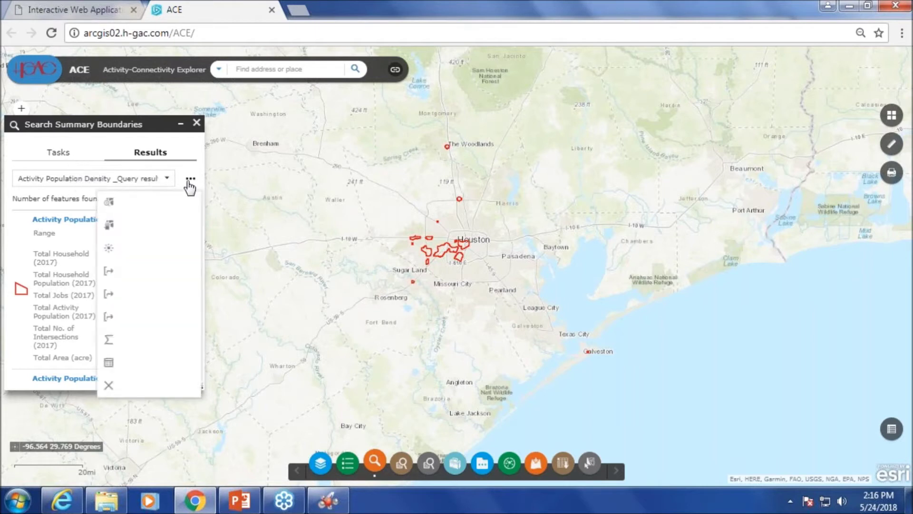
left_click(155, 387)
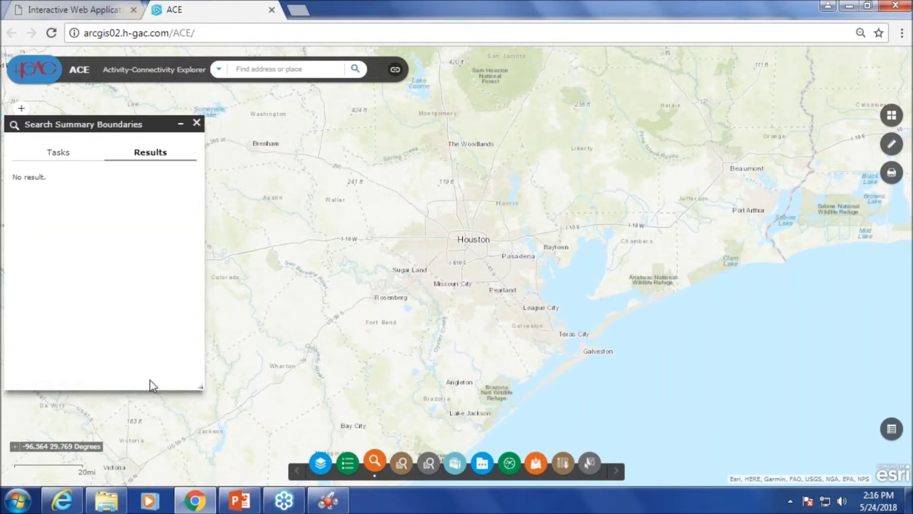
left_click(57, 157)
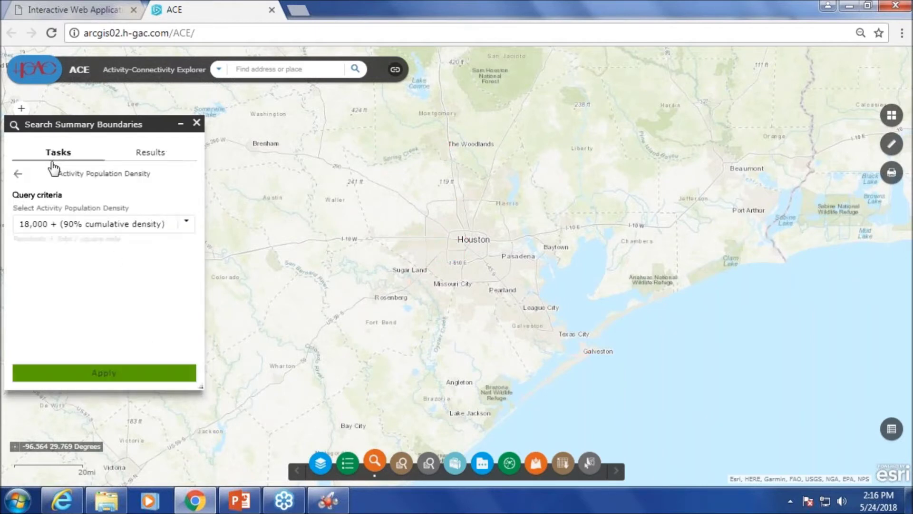
left_click(18, 173)
Search the summary boundaries for Employment Density of 30,000 + (90% cumulative density) and view the matching areas around Houston.
left_click(65, 206)
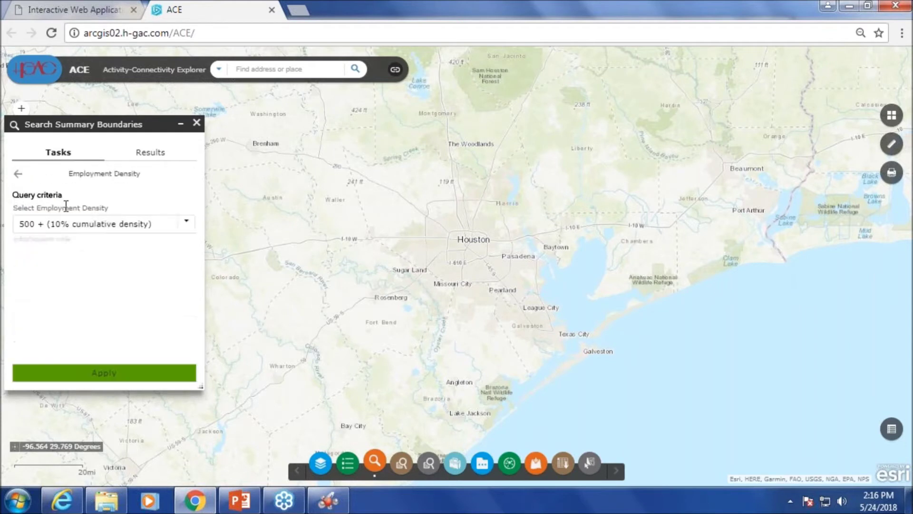
left_click(185, 225)
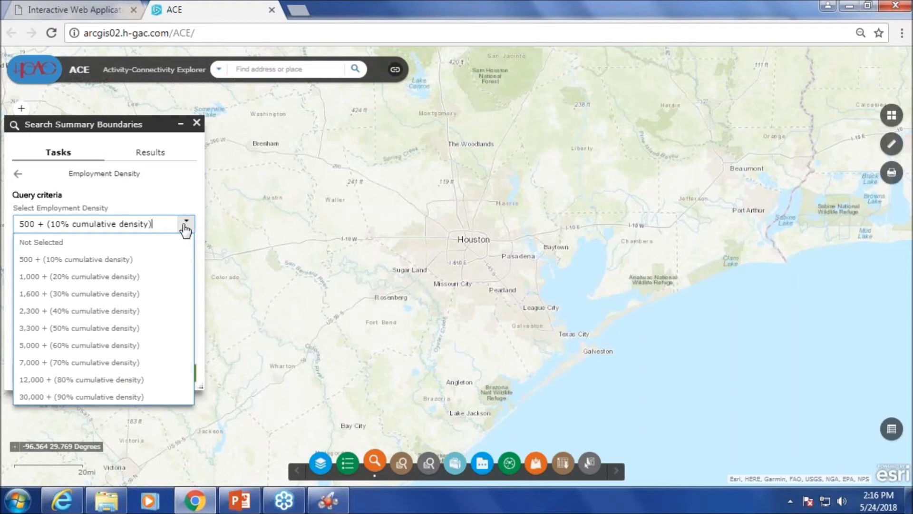
left_click(105, 397)
left_click(122, 376)
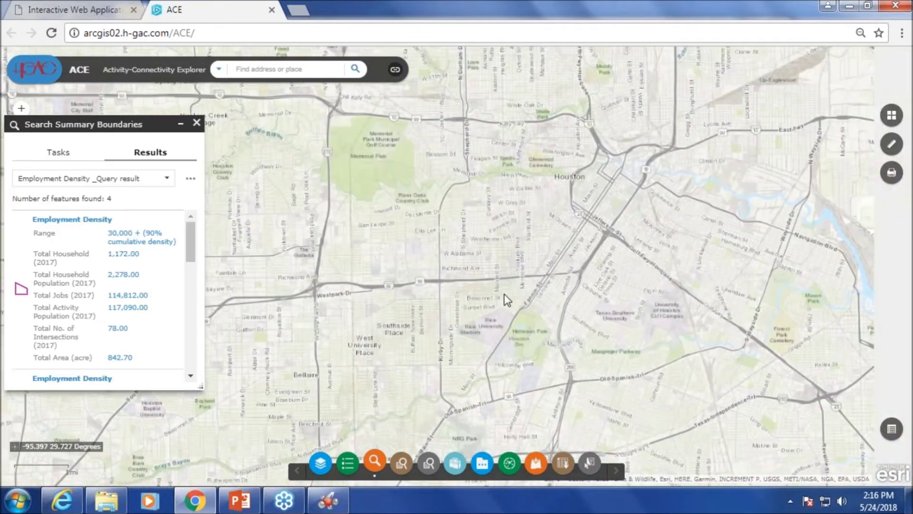
scroll(504, 293, "down", 3)
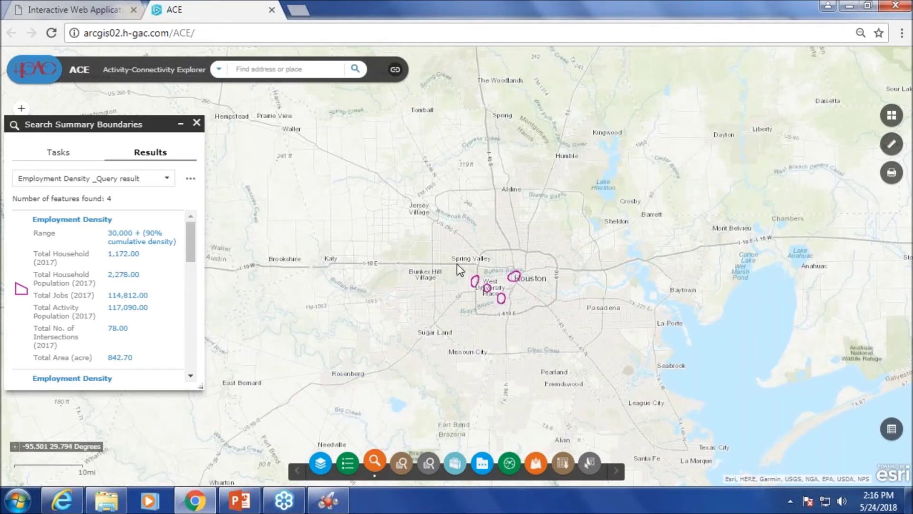
scroll(435, 267, "down", 1)
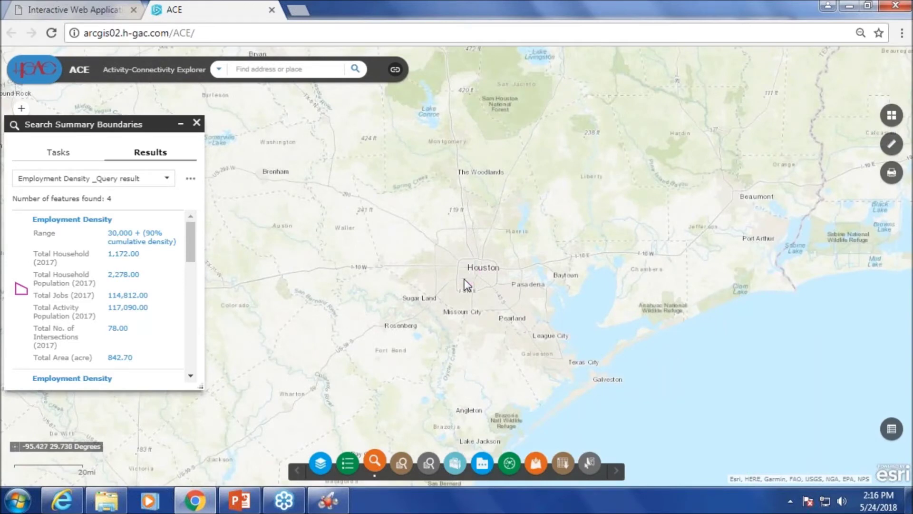
scroll(464, 279, "up", 1)
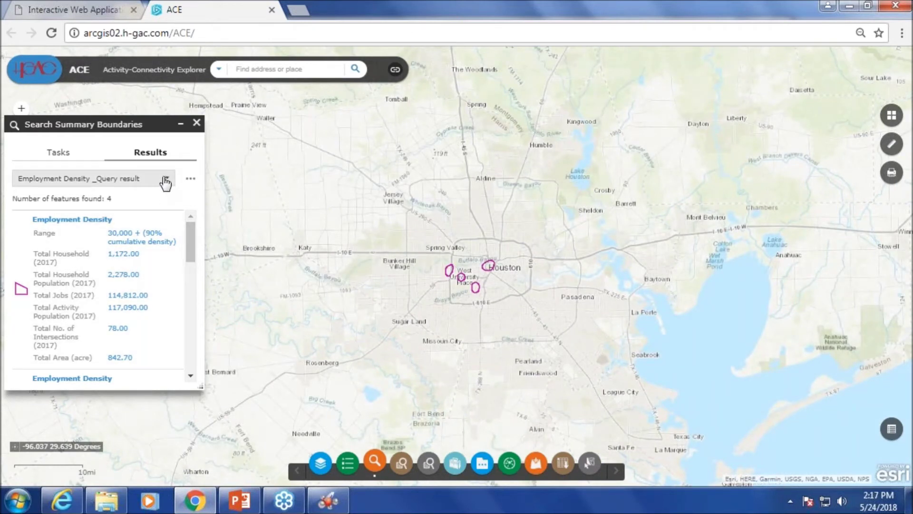
Remove the Employment Density query result for 30,000 + (90% cumulative density) from the map.
left_click(57, 153)
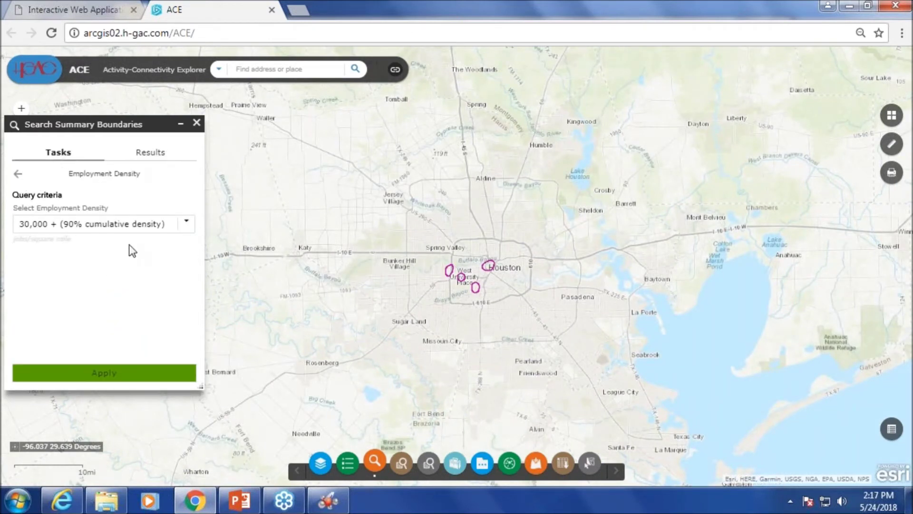
left_click(150, 153)
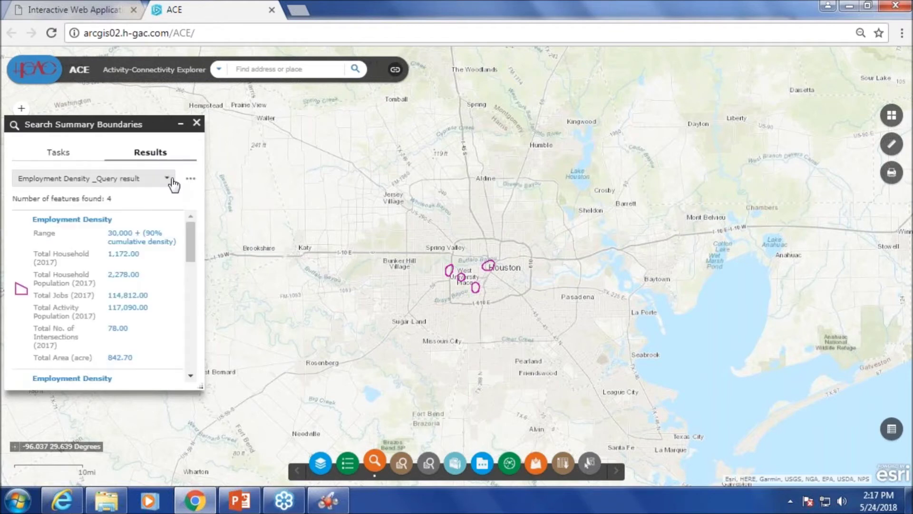
left_click(191, 178)
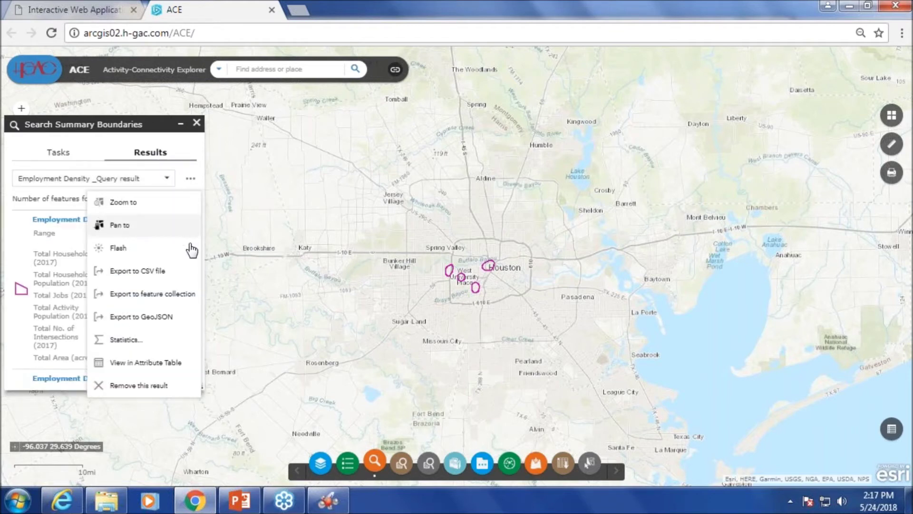
left_click(145, 386)
Search the summary boundaries for Employment Density of 12,000 + (80% cumulative density) and view the matching areas across the region.
left_click(58, 152)
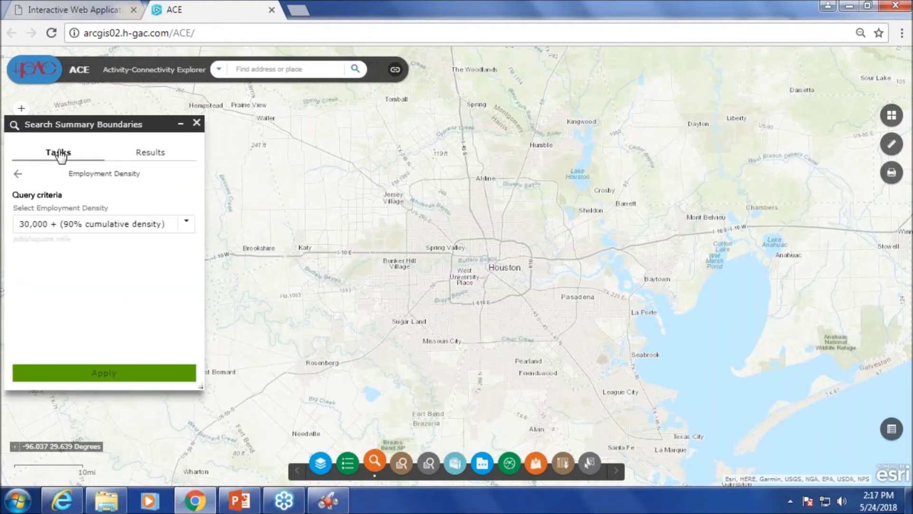
left_click(187, 224)
left_click(117, 378)
left_click(119, 375)
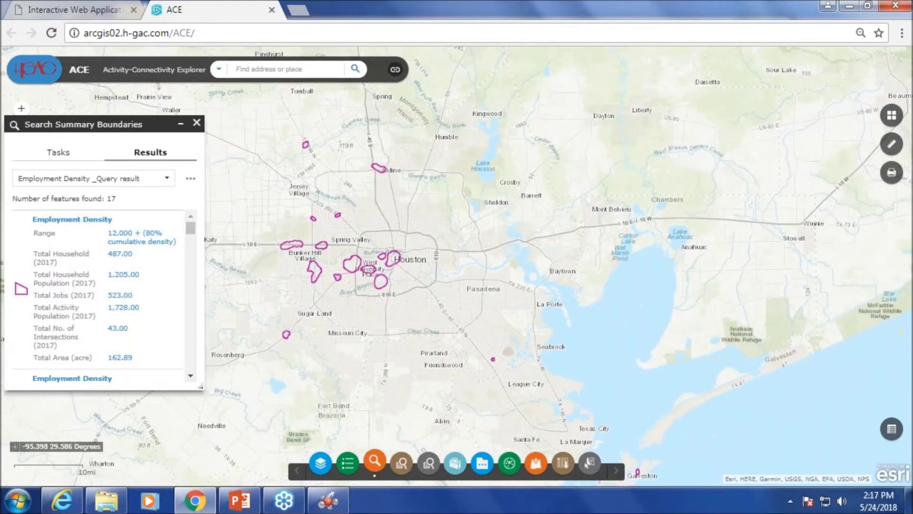
left_click_drag(382, 340, 447, 343)
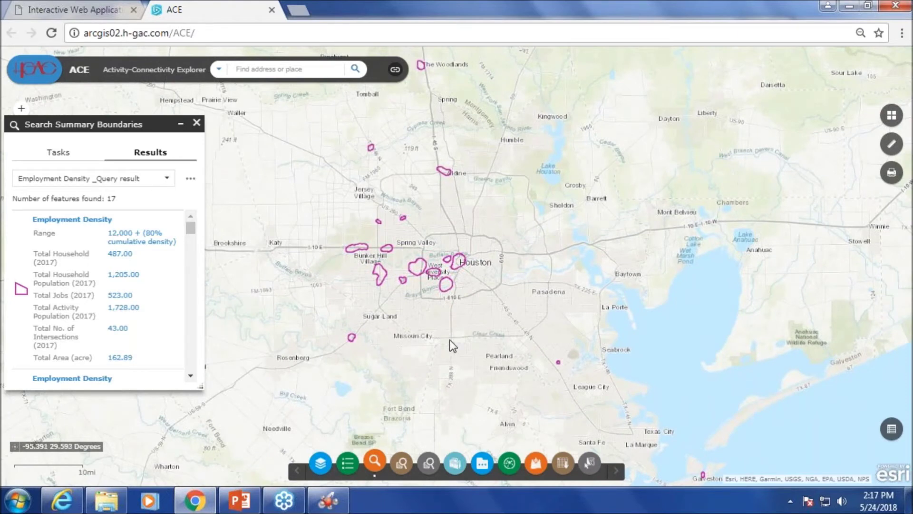
scroll(451, 343, "down", 1)
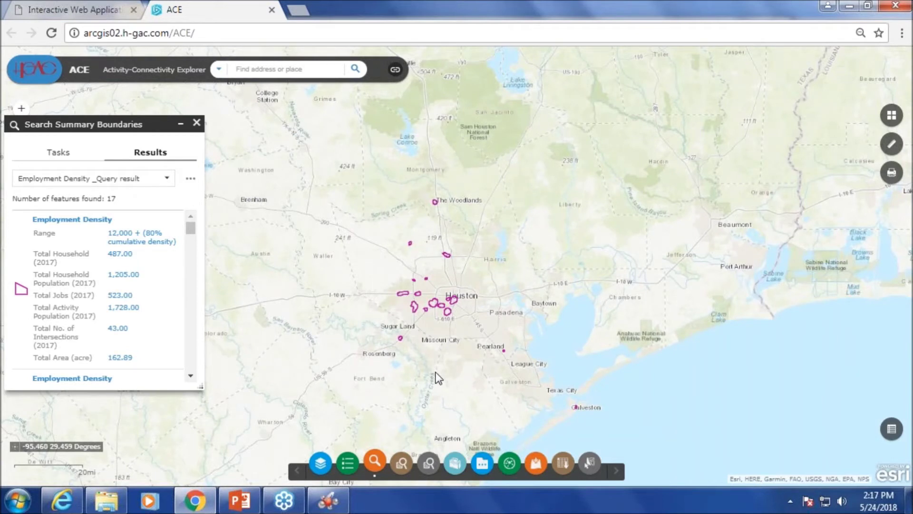
left_click_drag(436, 373, 445, 378)
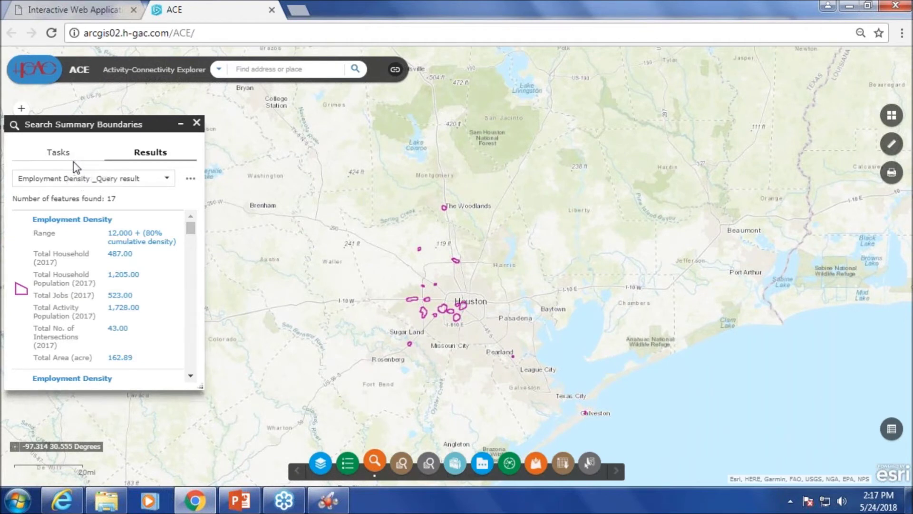
Remove the Employment Density query result for 12,000 + (80% cumulative density) and return to the list of search tasks.
left_click(190, 178)
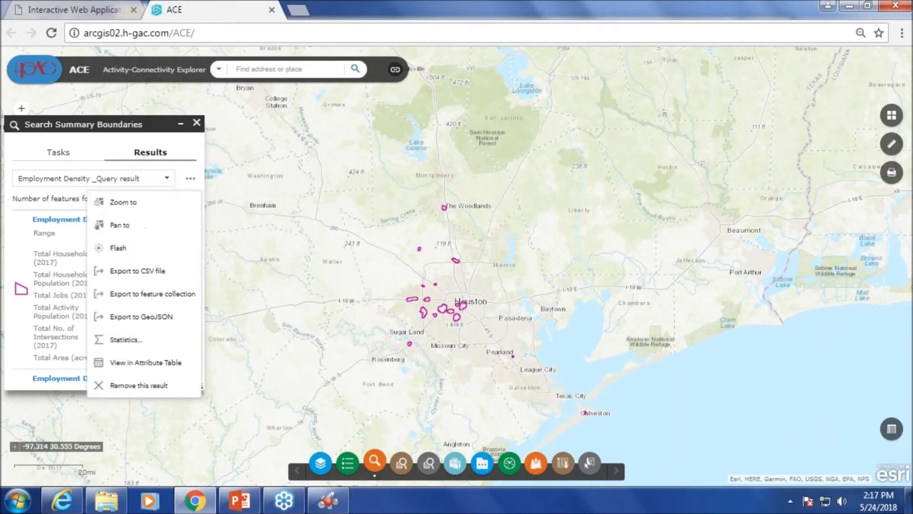
left_click(151, 388)
left_click(57, 153)
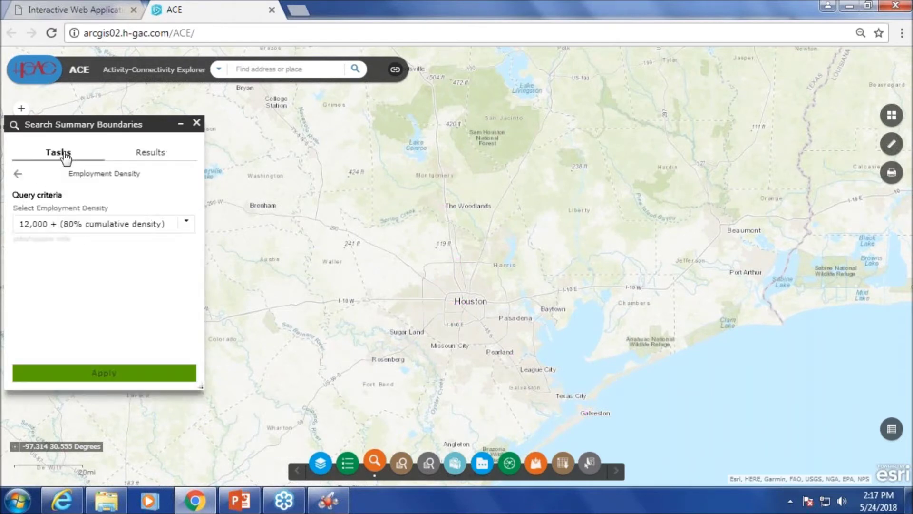
left_click(17, 174)
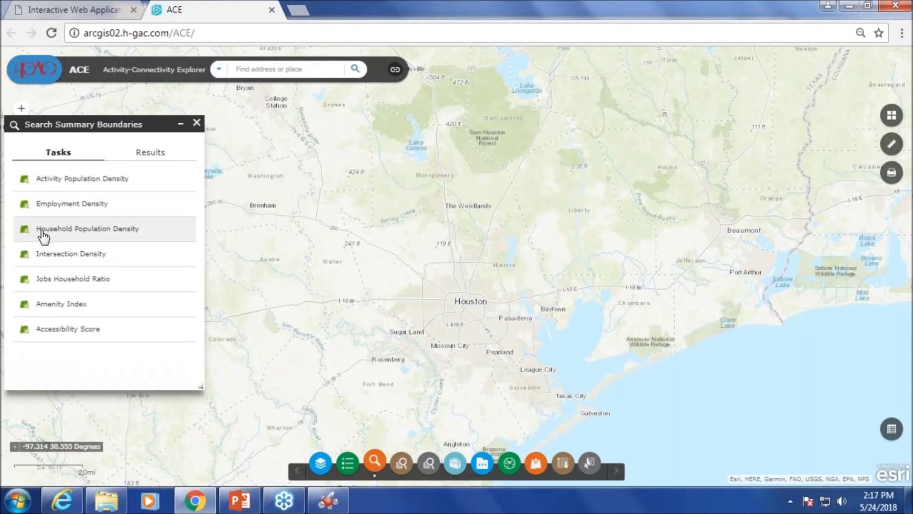
Search the summary boundaries for Intersection Density of 97 + (80% cumulative density) and view the matching areas around central Houston.
left_click(75, 260)
left_click(186, 223)
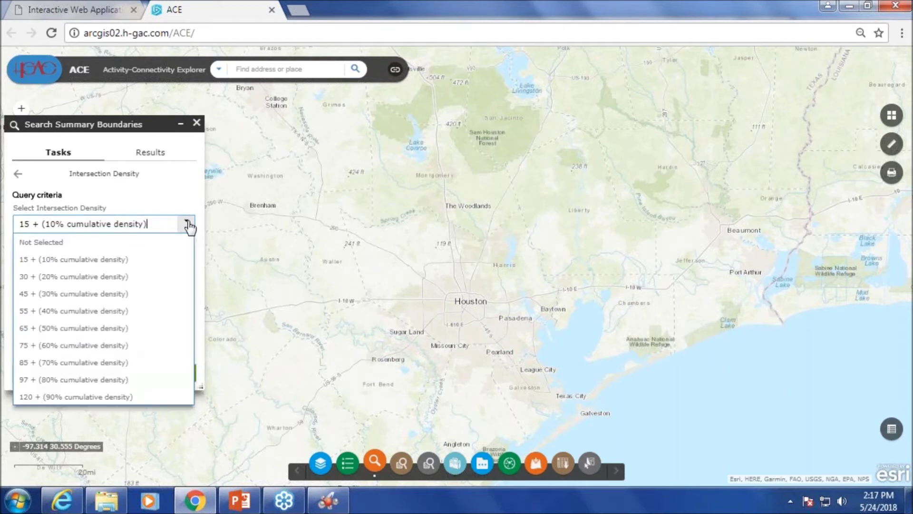
left_click(90, 381)
left_click(103, 376)
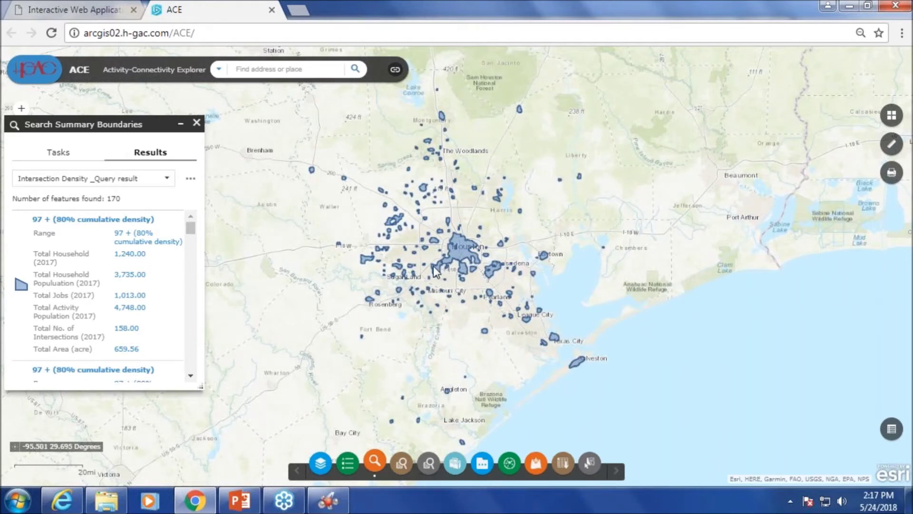
scroll(430, 265, "up", 1)
scroll(432, 265, "up", 2)
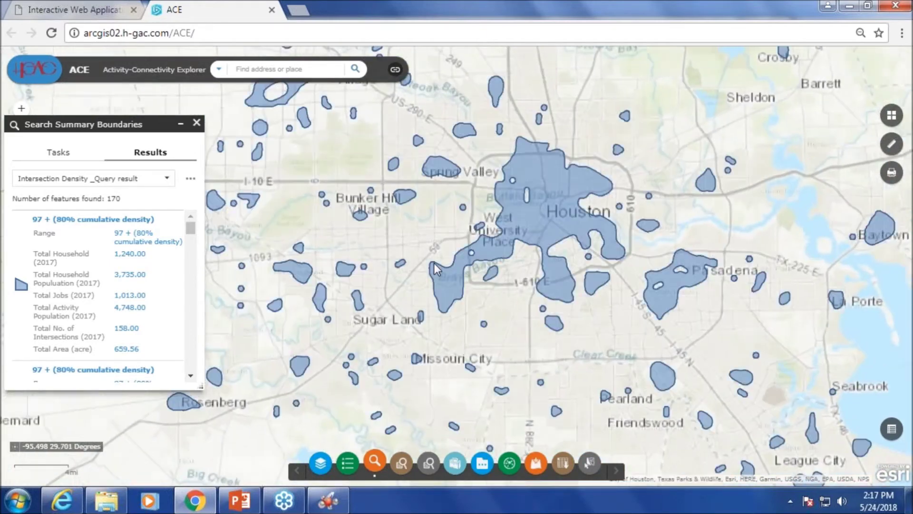
Search the summary boundaries for Activity Population Density of 11,000 + (80% cumulative density).
left_click(64, 156)
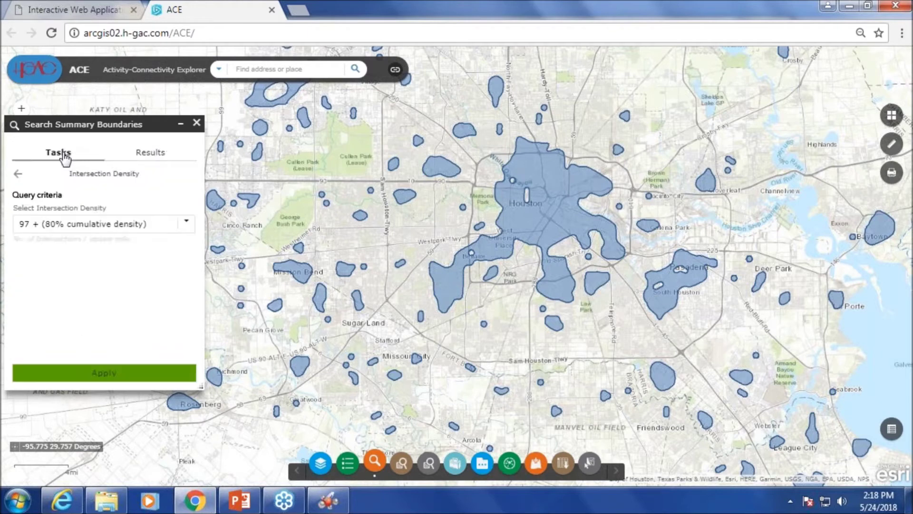
left_click(19, 174)
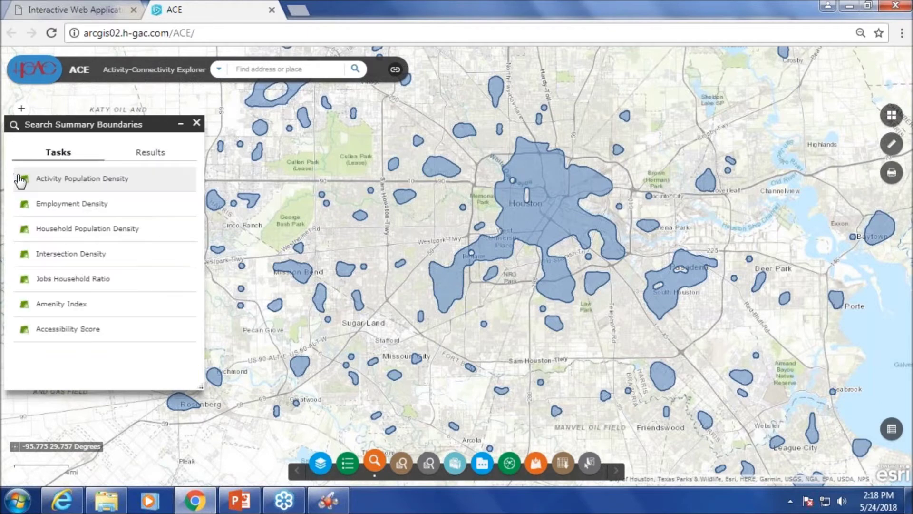
left_click(70, 181)
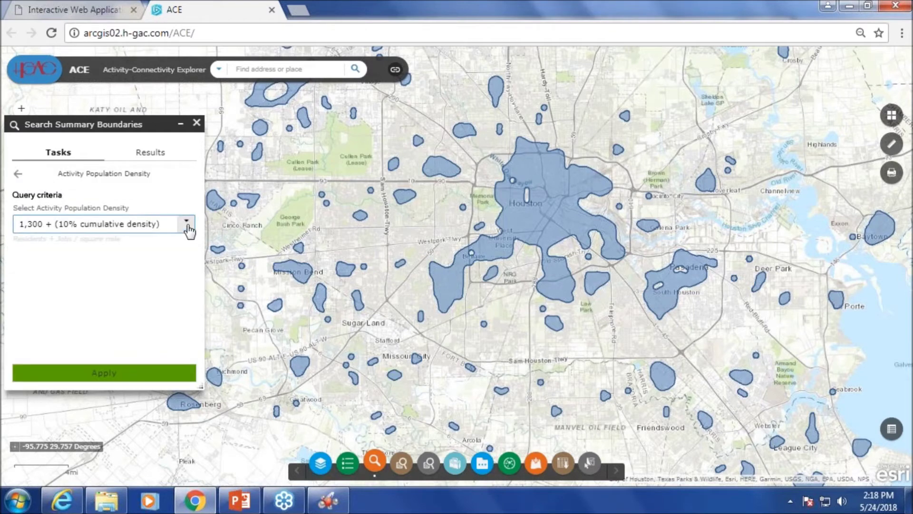
left_click(185, 231)
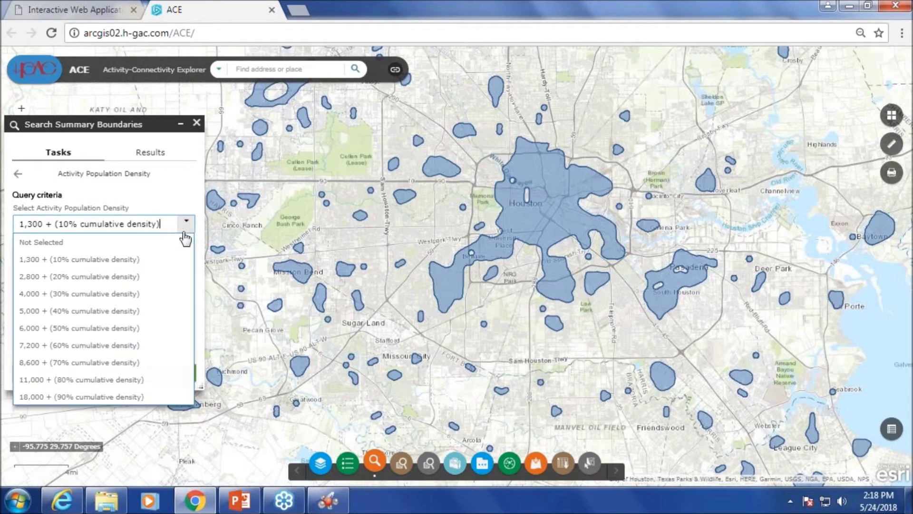
left_click(91, 381)
left_click(95, 375)
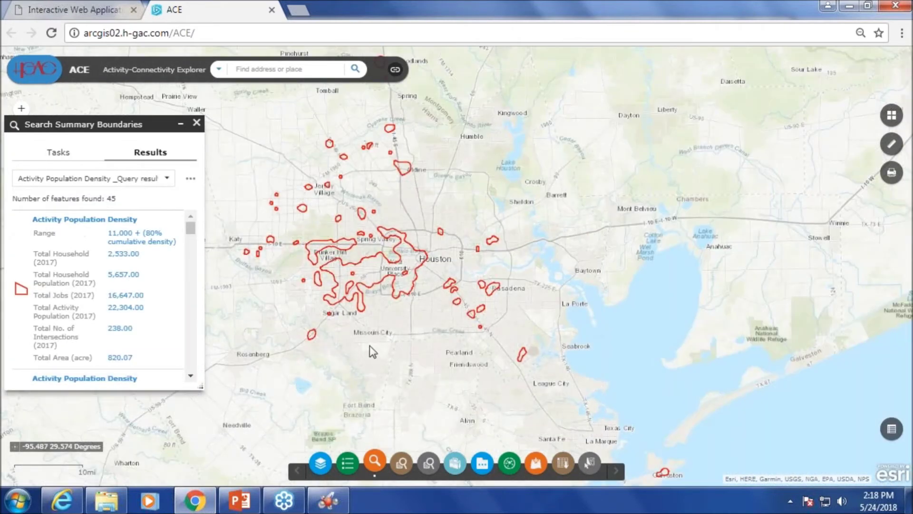
Turn on the Intersection Density query result layer alongside the Activity Population Density result, and minimize the layer list.
left_click(322, 464)
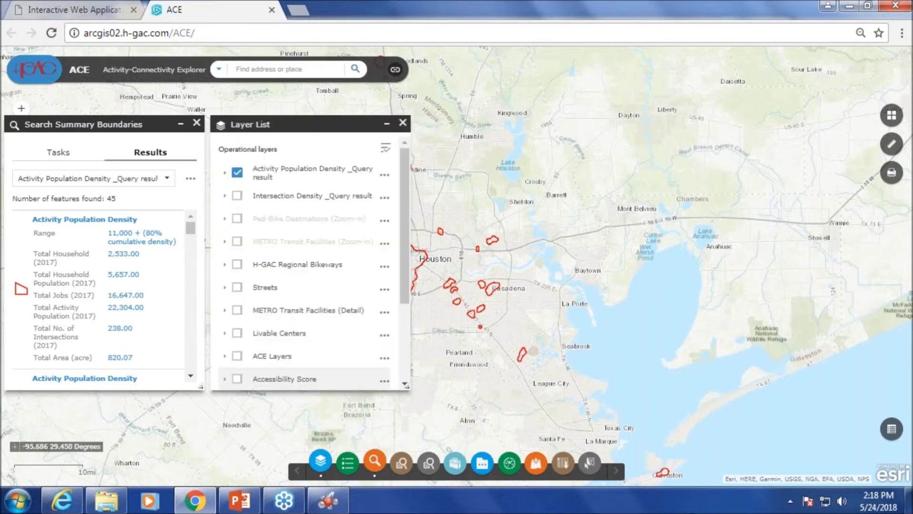
left_click(237, 199)
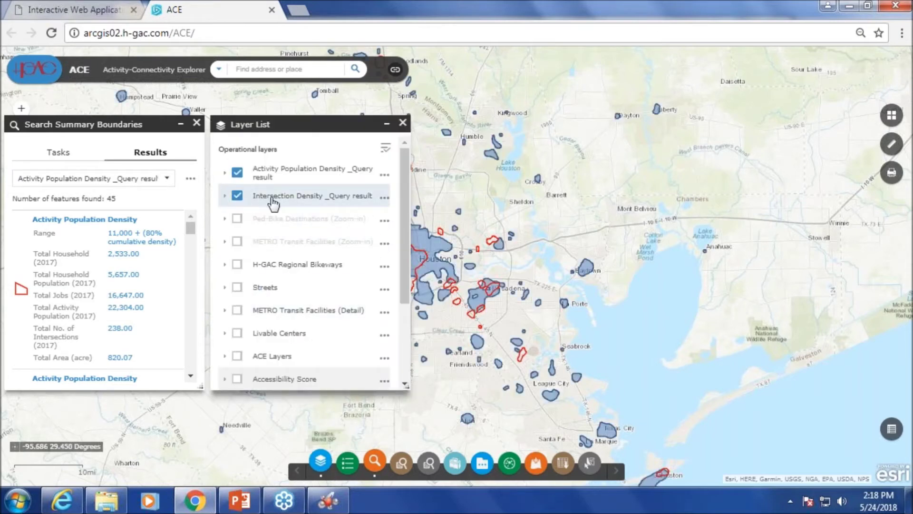
left_click_drag(520, 201, 658, 184)
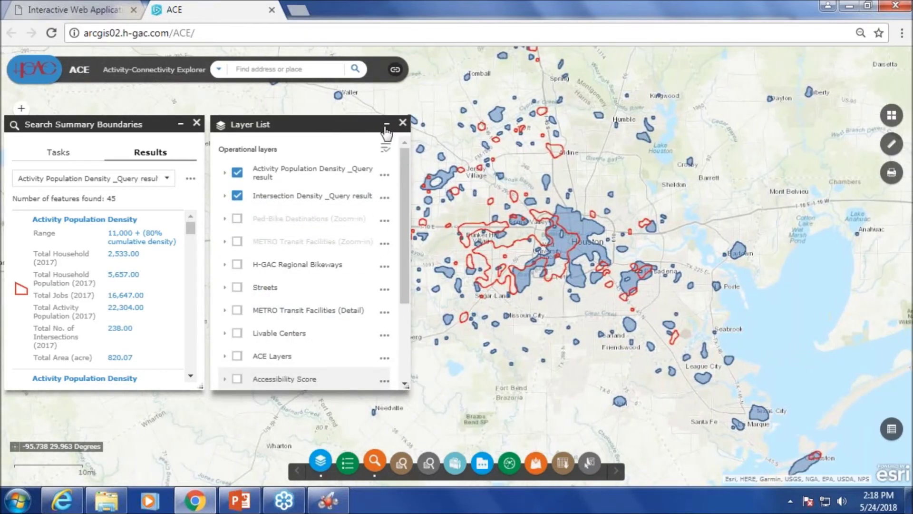
left_click(387, 124)
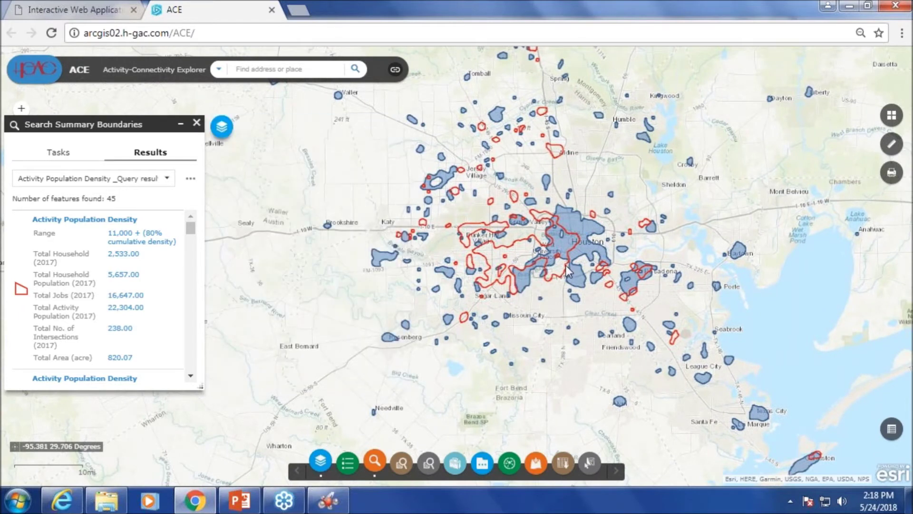
Compare the Activity Population Density outlines with the Intersection Density areas, examining the street network along the Southwest Fwy and the wider Houston region.
scroll(565, 266, "up", 1)
scroll(557, 272, "up", 1)
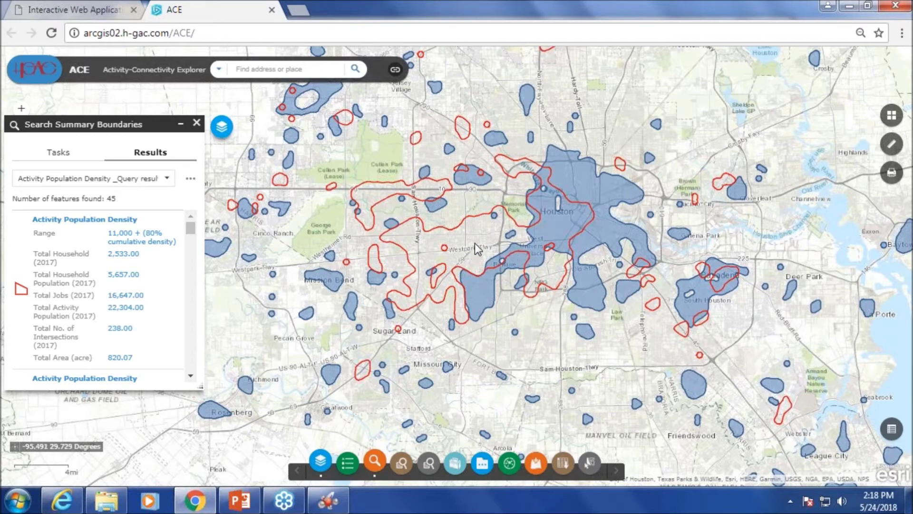
scroll(480, 251, "up", 1)
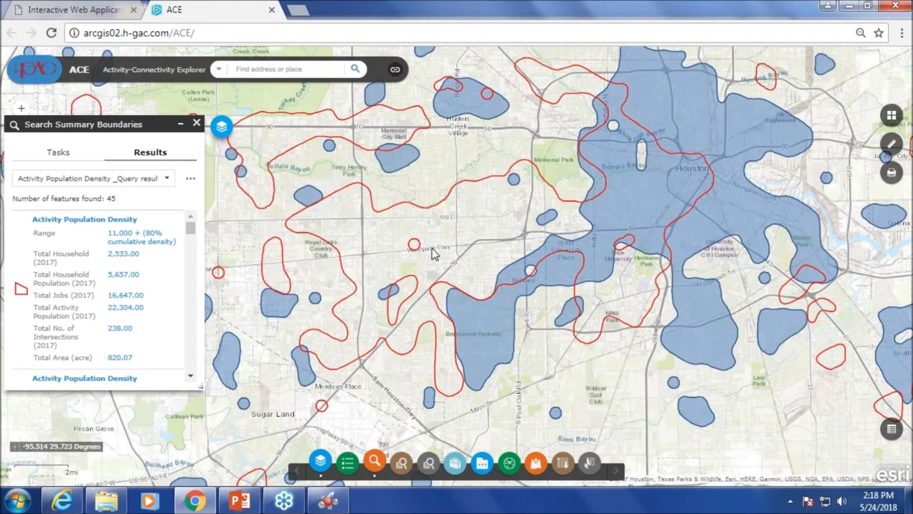
scroll(431, 250, "up", 1)
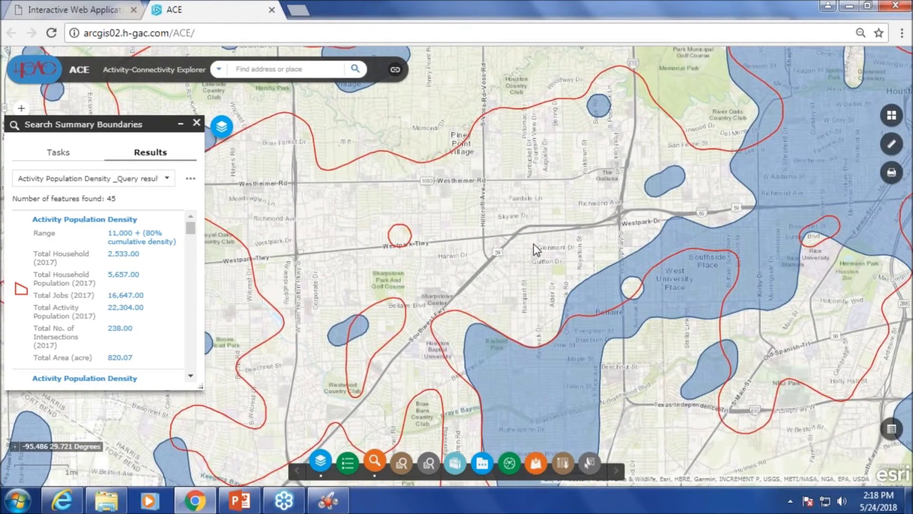
scroll(534, 245, "up", 1)
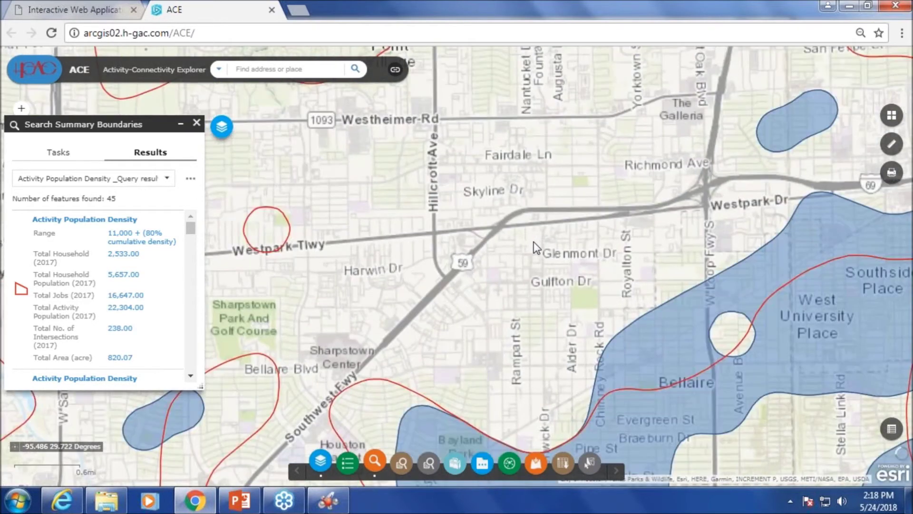
scroll(534, 242, "up", 1)
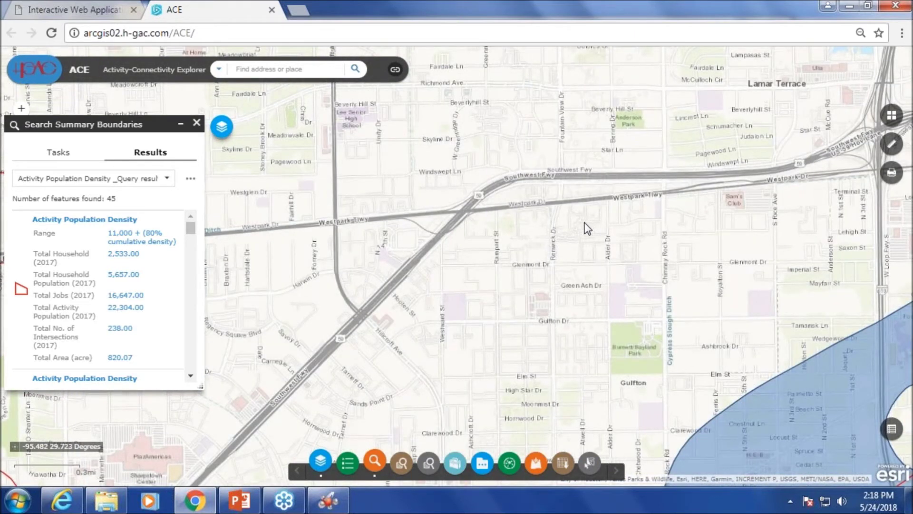
left_click_drag(586, 228, 571, 297)
scroll(571, 190, "up", 1)
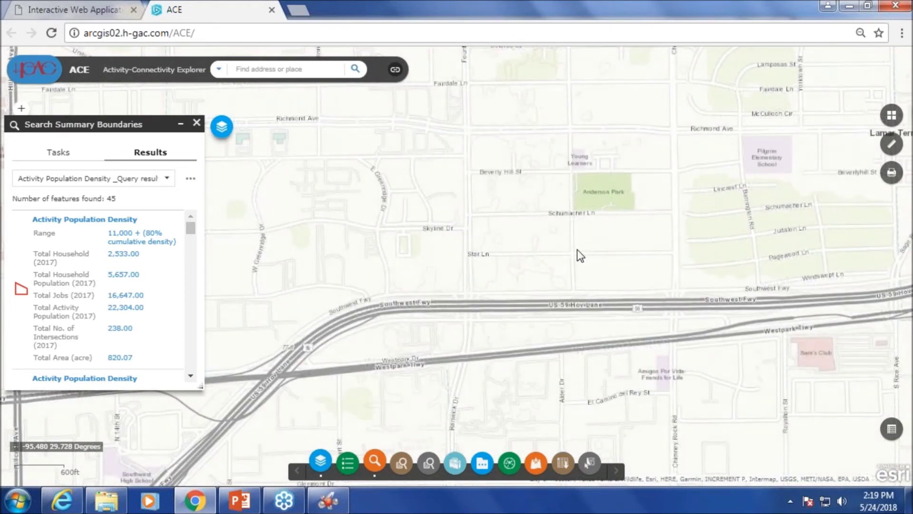
left_click_drag(602, 261, 435, 250)
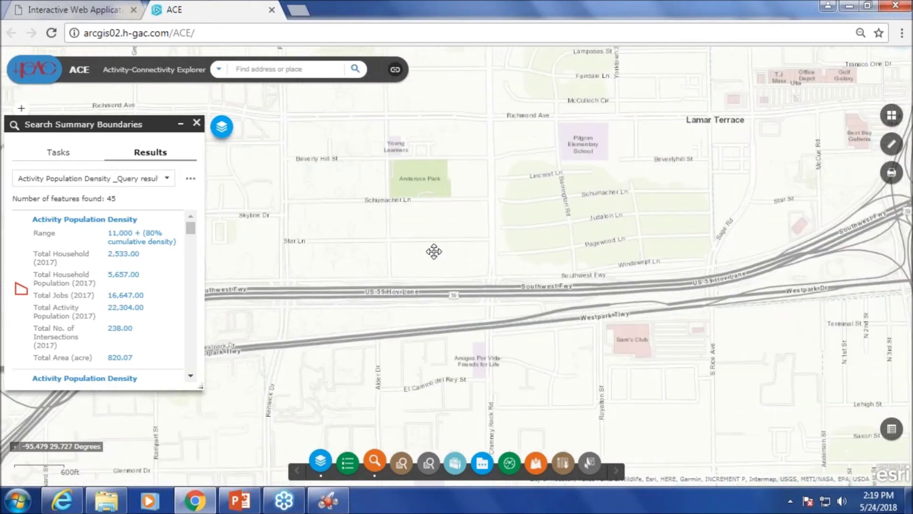
mouse_move(606, 247)
left_mouse_down()
mouse_move(512, 249)
mouse_move(494, 262)
left_mouse_up()
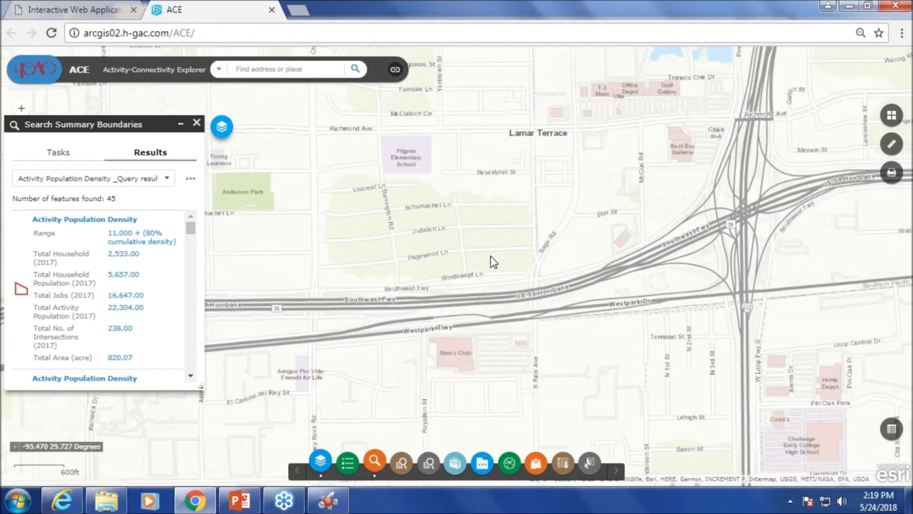
scroll(492, 261, "down", 4)
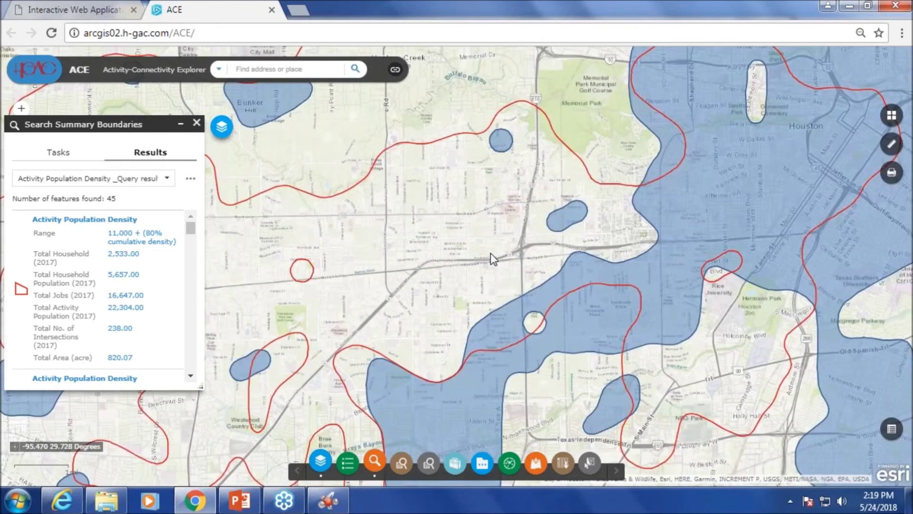
scroll(490, 253, "down", 1)
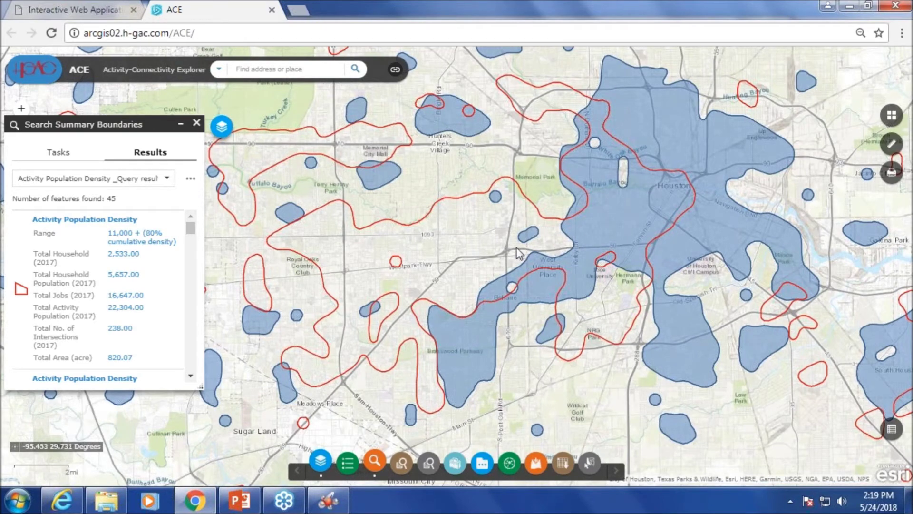
scroll(458, 249, "down", 1)
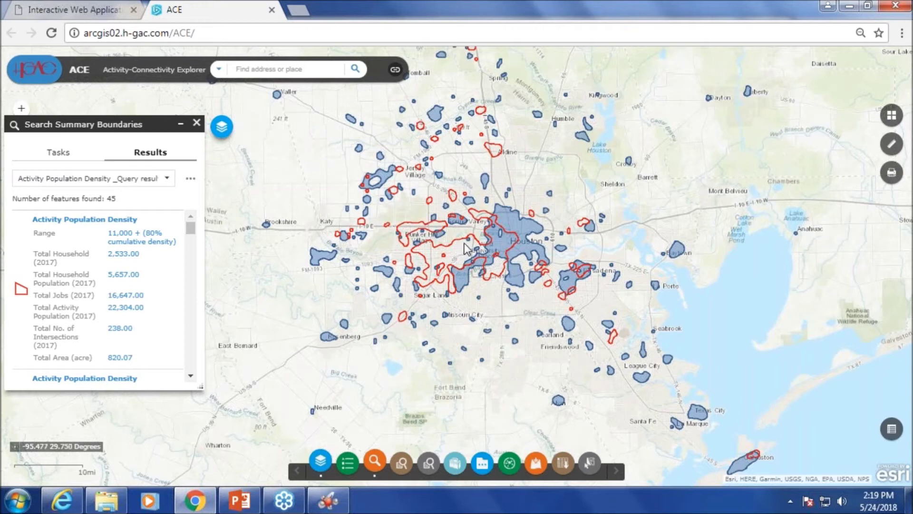
left_click_drag(448, 196, 454, 204)
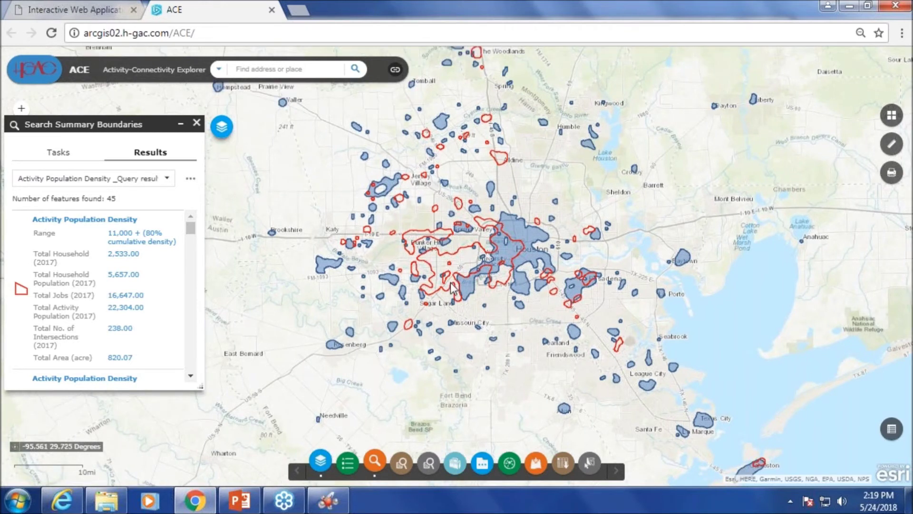
Remove the Activity Population Density and Intersection Density query results from the map.
left_click(190, 178)
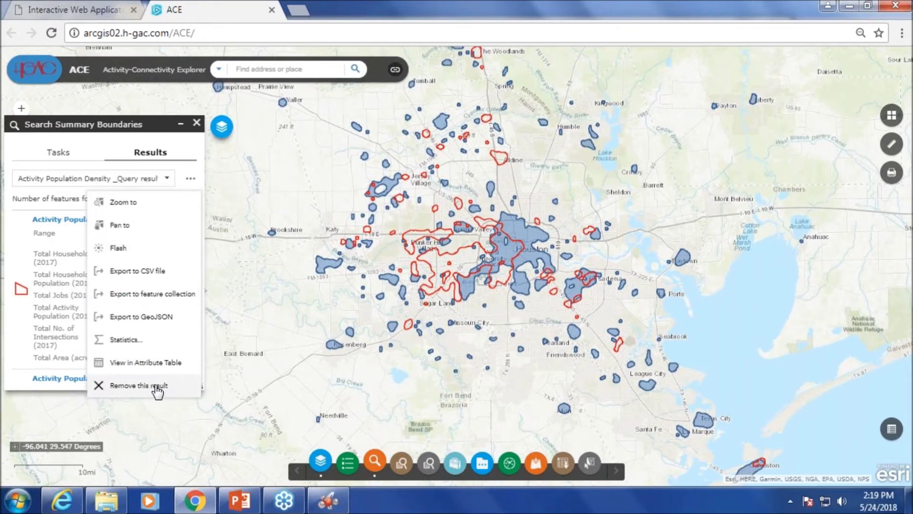
left_click(160, 388)
left_click(190, 178)
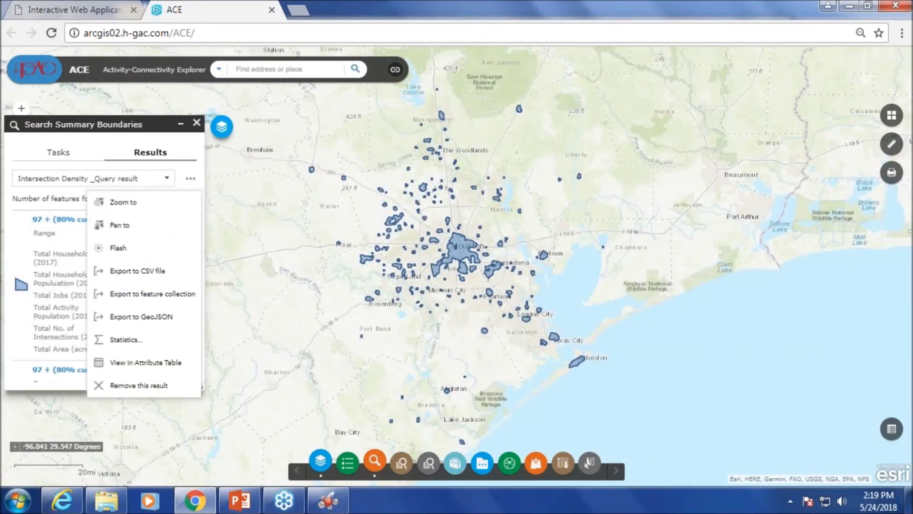
left_click(169, 387)
Search the summary boundaries for an Accessibility Score of 80% cumulative score and view the matching areas around central Houston and the region.
left_click(58, 153)
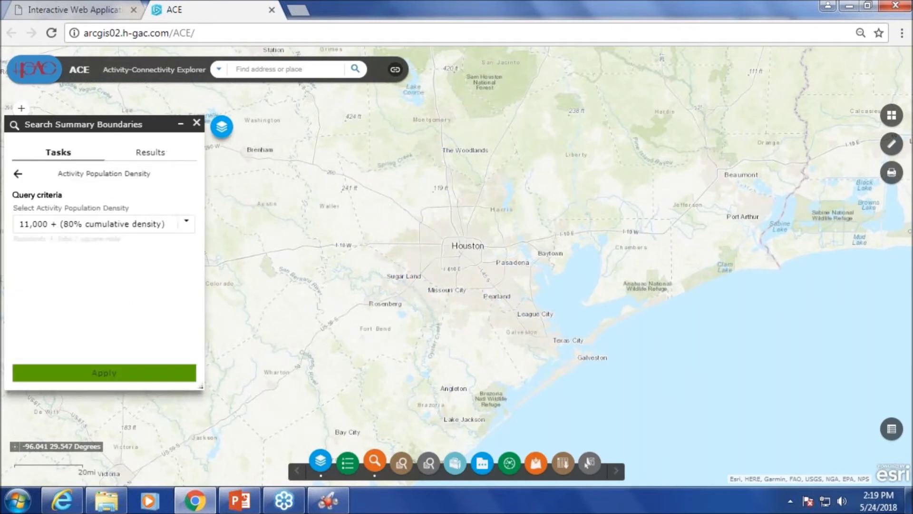
left_click(25, 177)
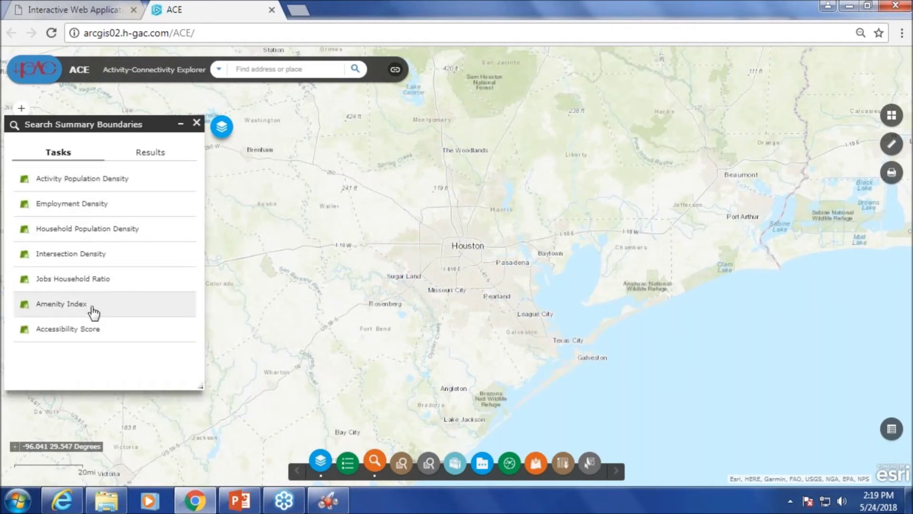
left_click(93, 332)
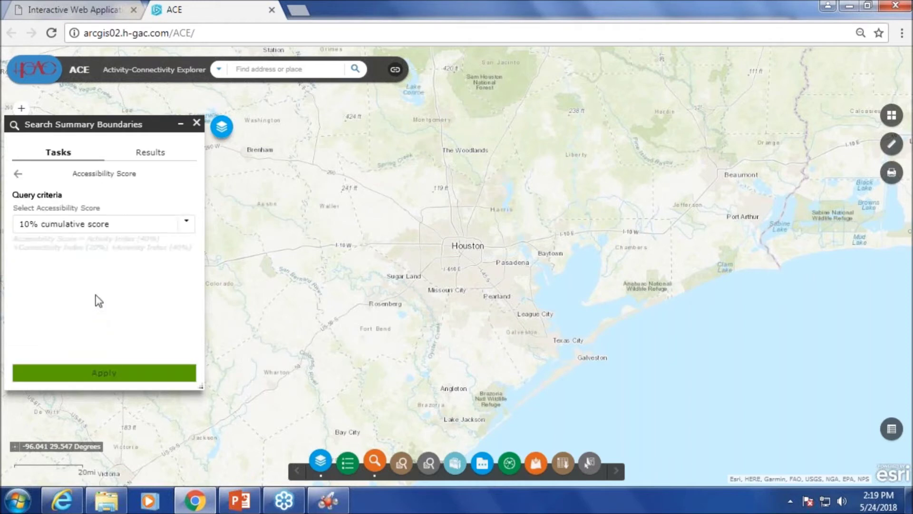
left_click(186, 224)
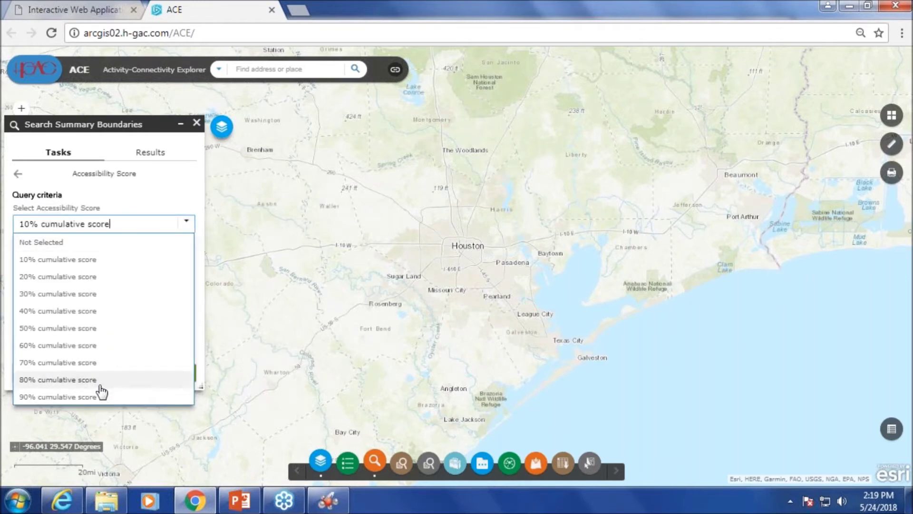
left_click(98, 379)
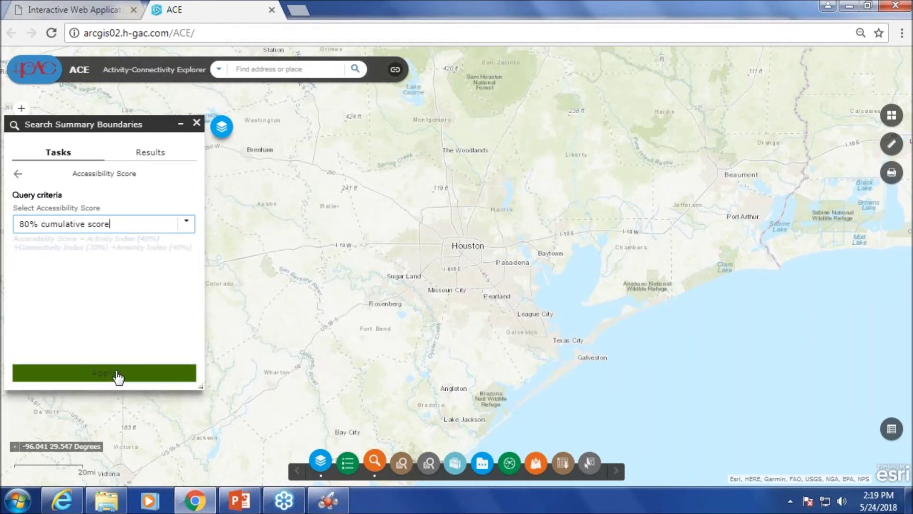
left_click(118, 375)
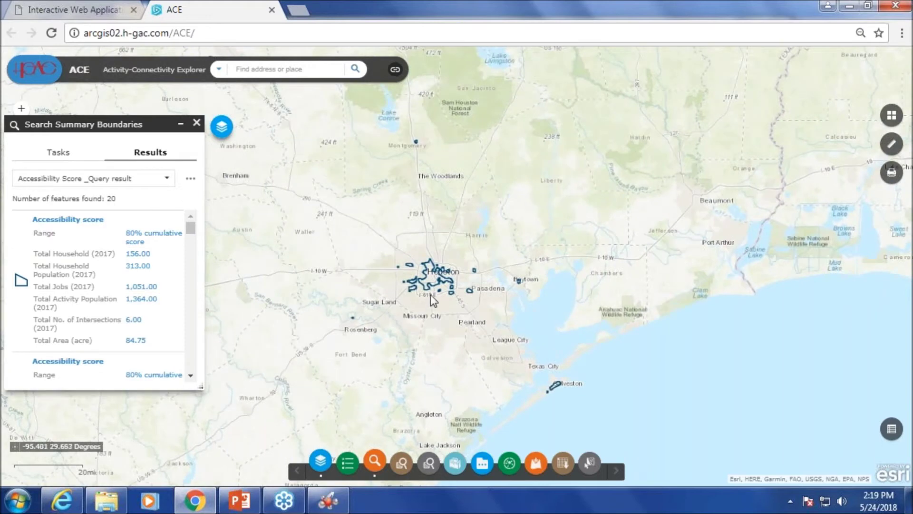
scroll(421, 281, "up", 2)
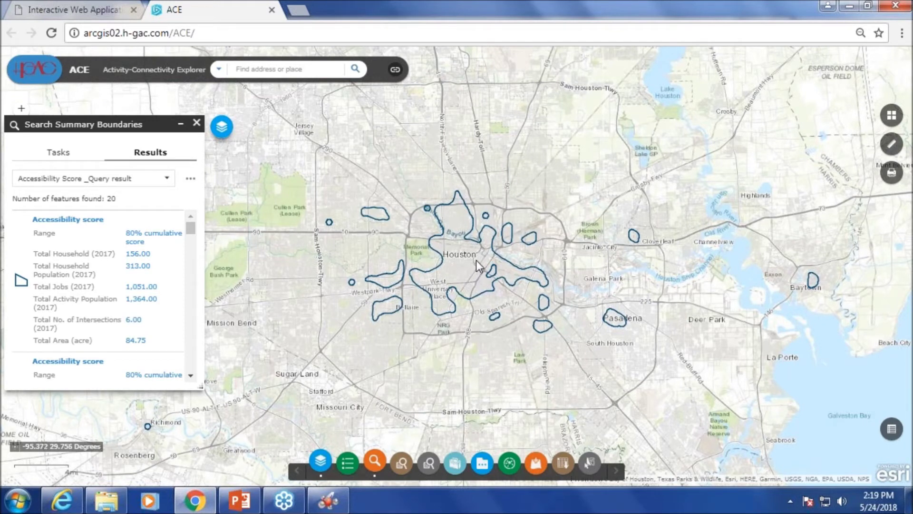
scroll(476, 260, "up", 1)
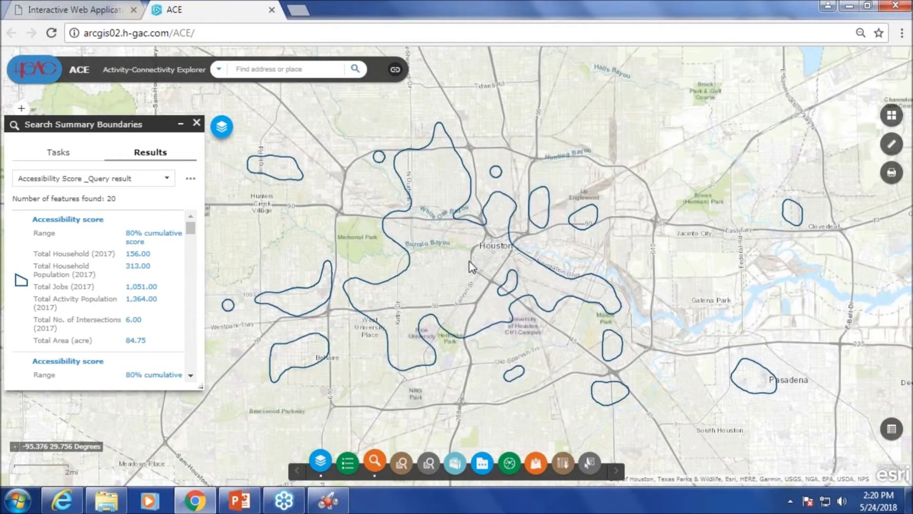
left_click_drag(470, 261, 573, 231)
scroll(574, 231, "down", 2)
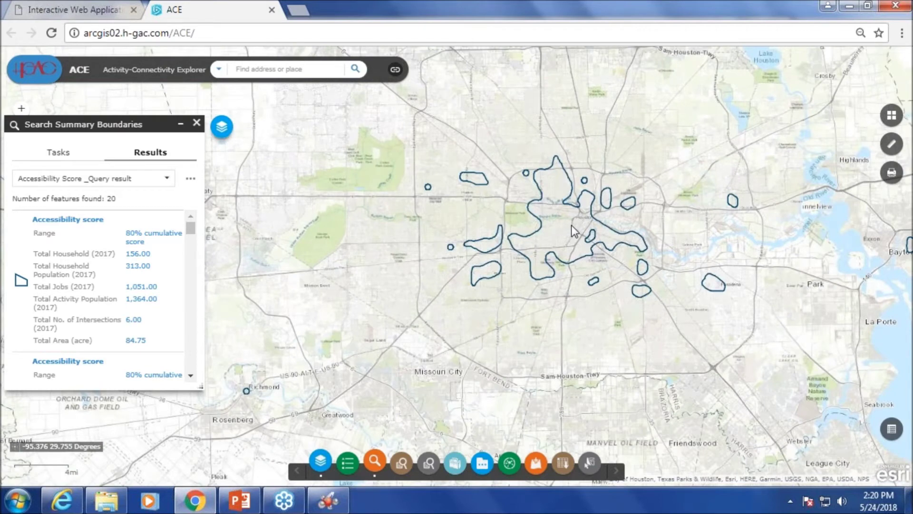
scroll(495, 217, "down", 1)
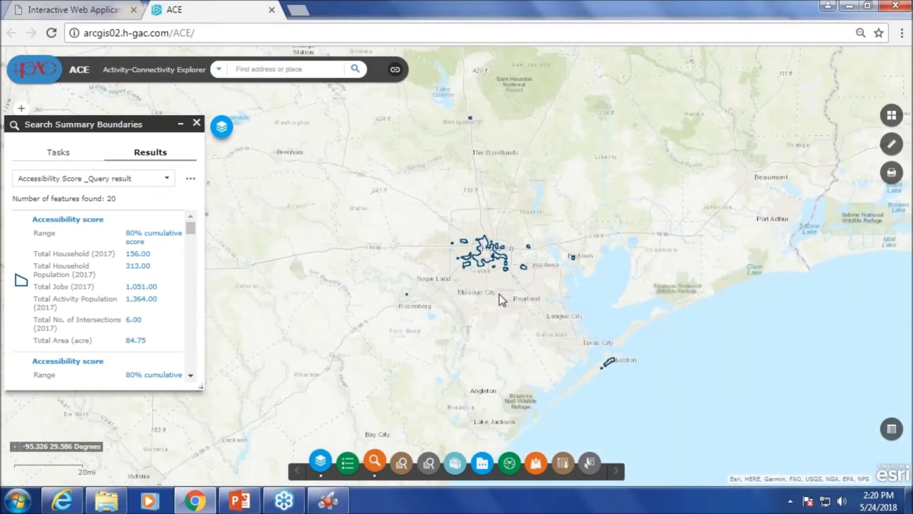
Remove the Accessibility Score query result from the map.
left_click(192, 180)
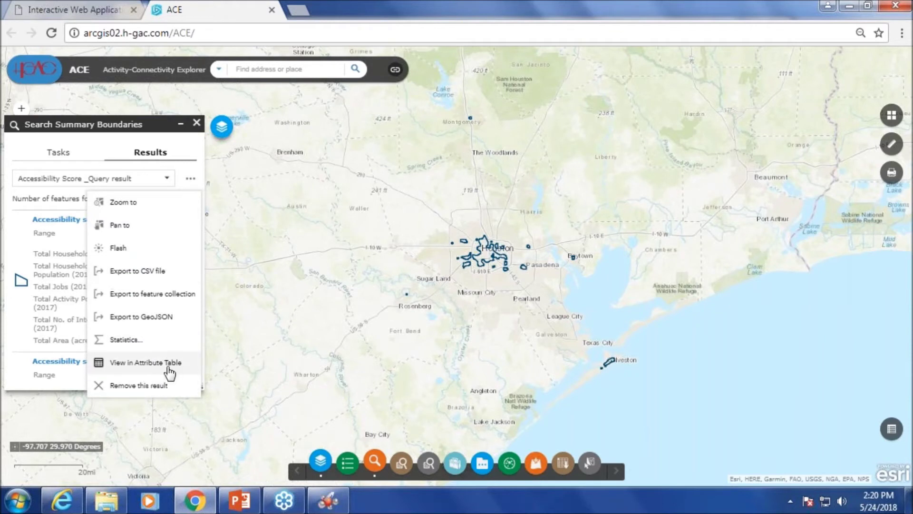
left_click(142, 386)
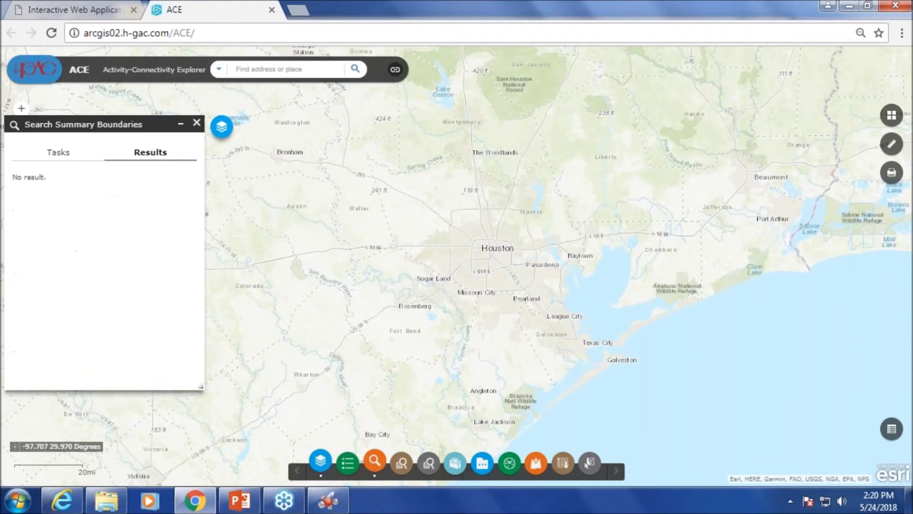
Return to the summary boundary task list, then close the boundary search and the operational layers list.
left_click(64, 156)
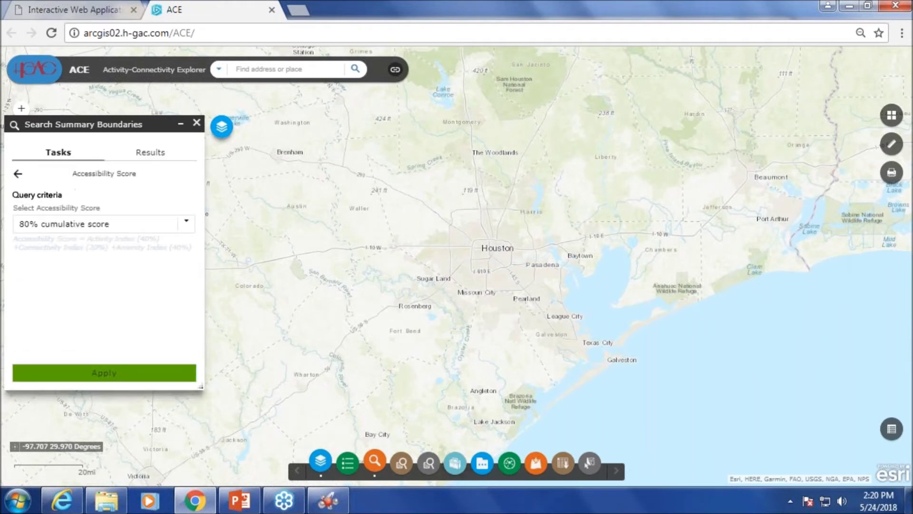
left_click(18, 174)
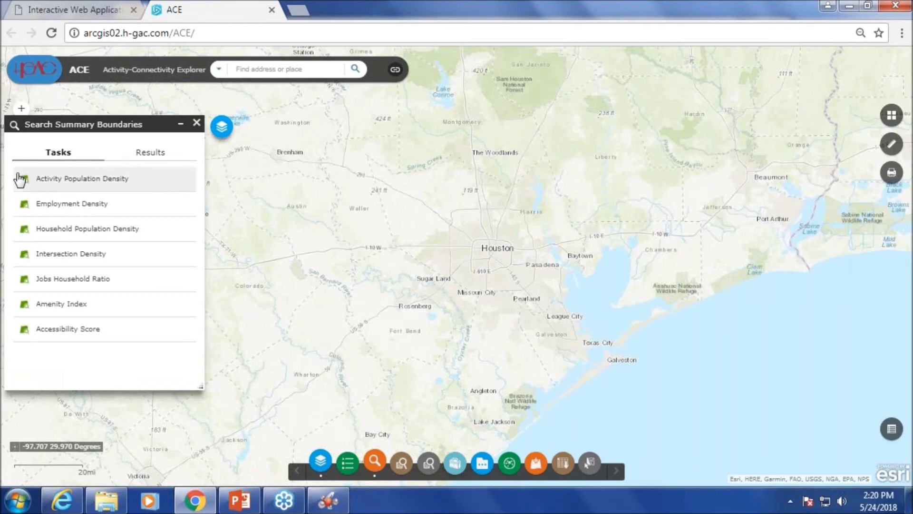
left_click(197, 123)
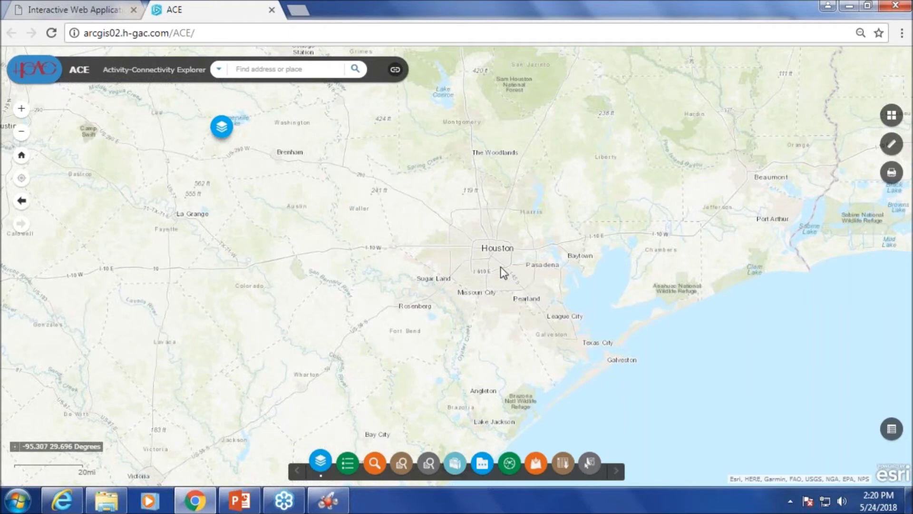
scroll(495, 258, "up", 1)
scroll(495, 257, "up", 3)
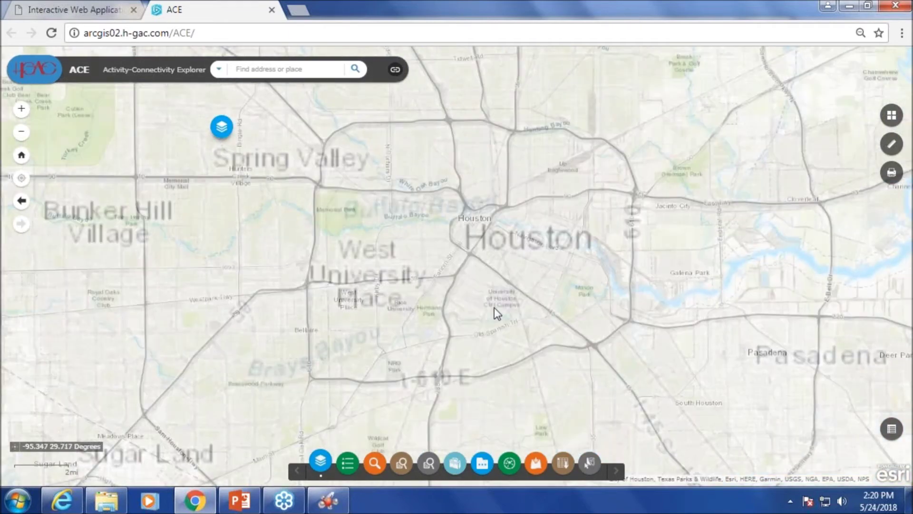
left_click(221, 126)
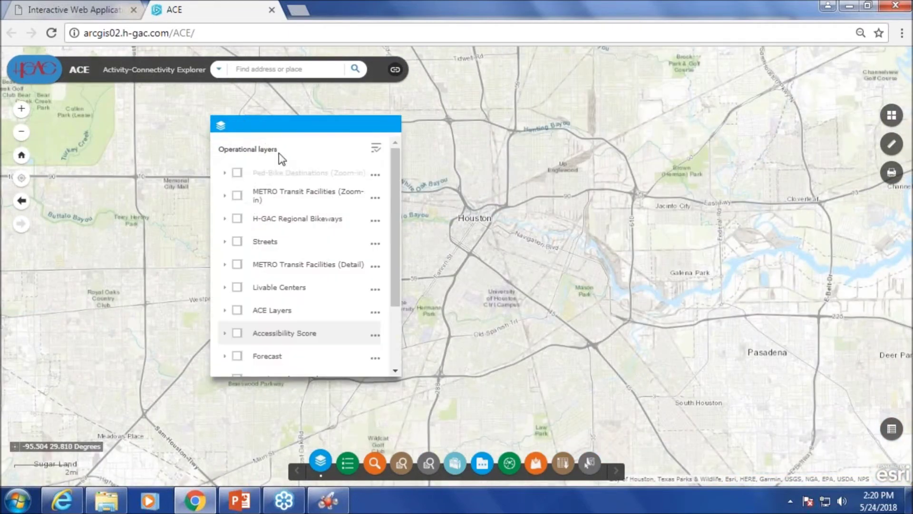
left_click(404, 124)
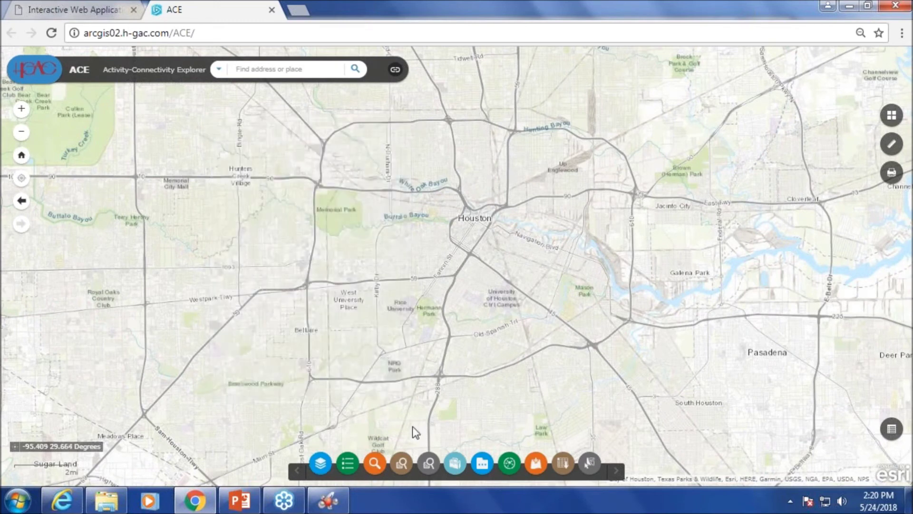
Draw a five-sided incident polygon around Greenway/Upper Kirby, spanning the Southwest Fwy from near Westheimer Rd to south of Westpark Dr, with Kirby Dr as its eastern edge.
left_click(507, 465)
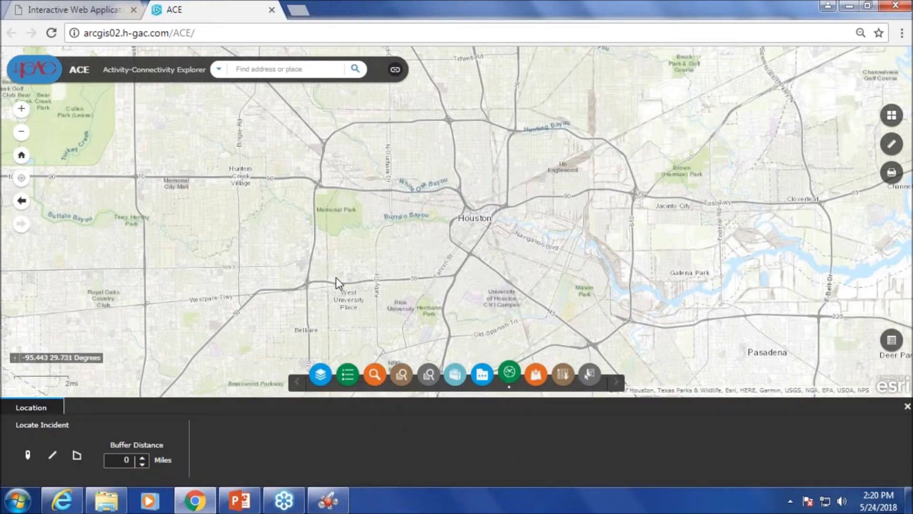
left_click_drag(339, 288, 457, 211)
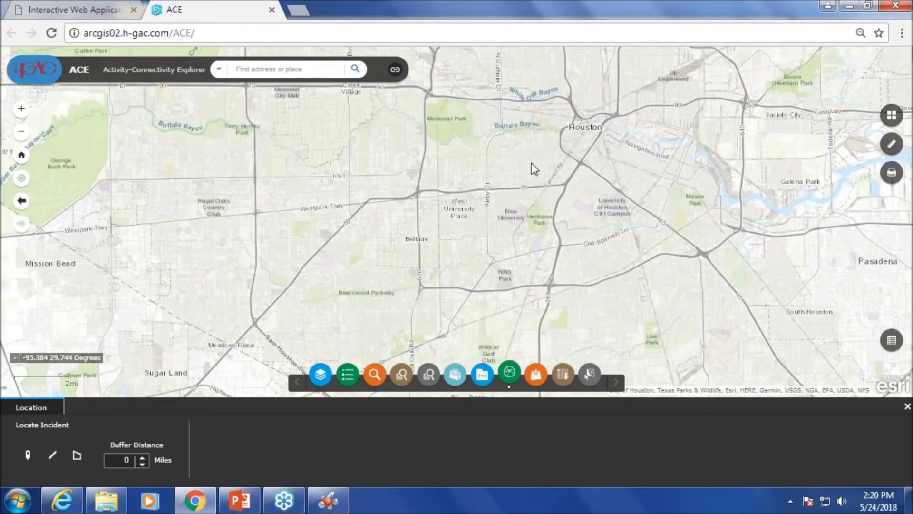
scroll(404, 192, "up", 1)
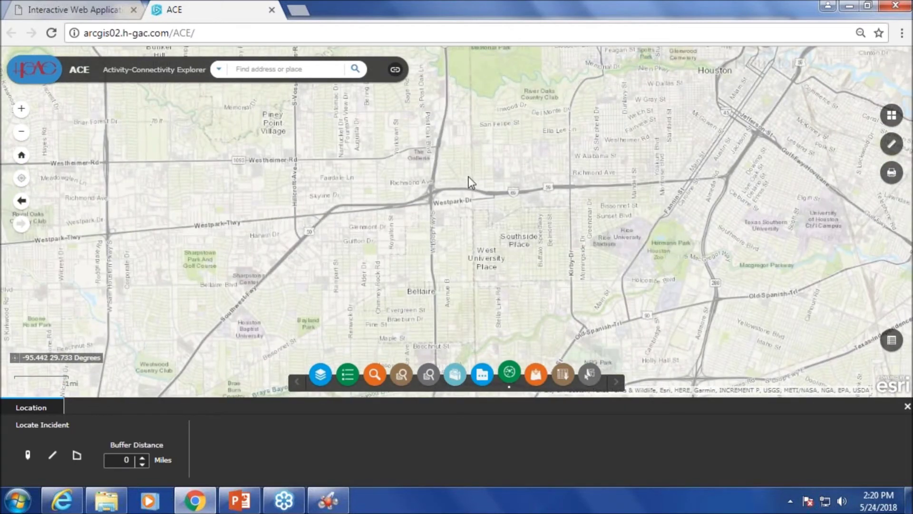
scroll(471, 177, "up", 2)
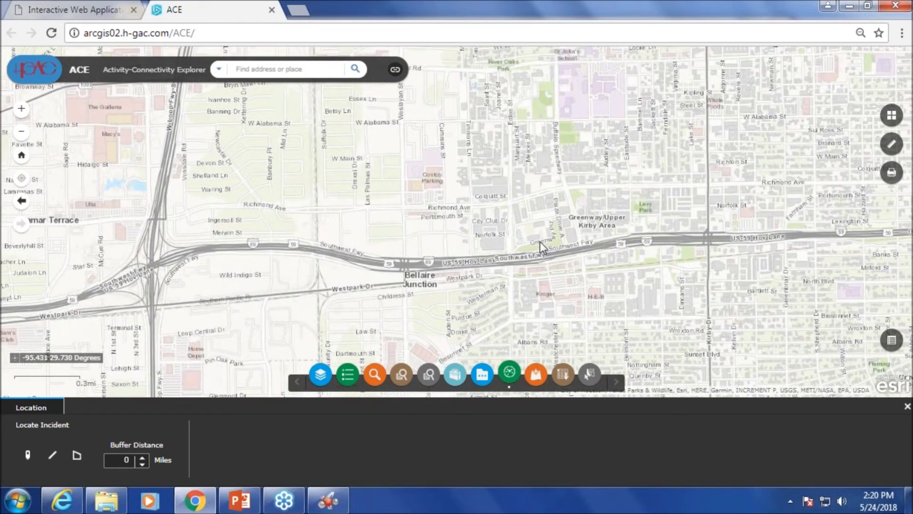
scroll(537, 229, "down", 1)
left_click_drag(538, 219, 443, 228)
left_click(77, 458)
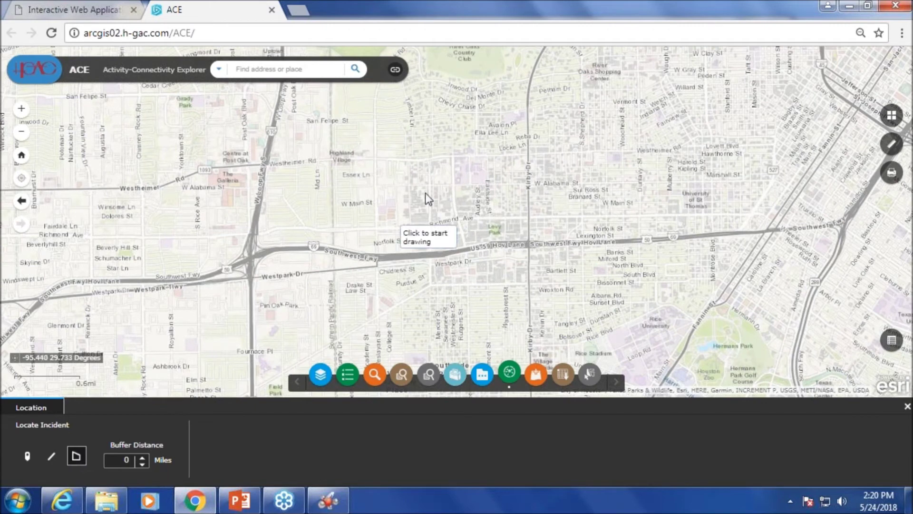
left_click(378, 158)
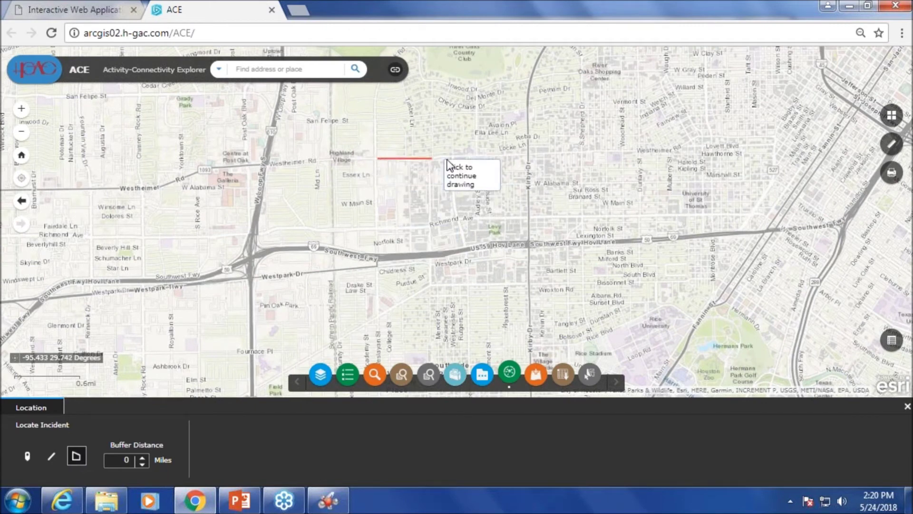
left_click(530, 154)
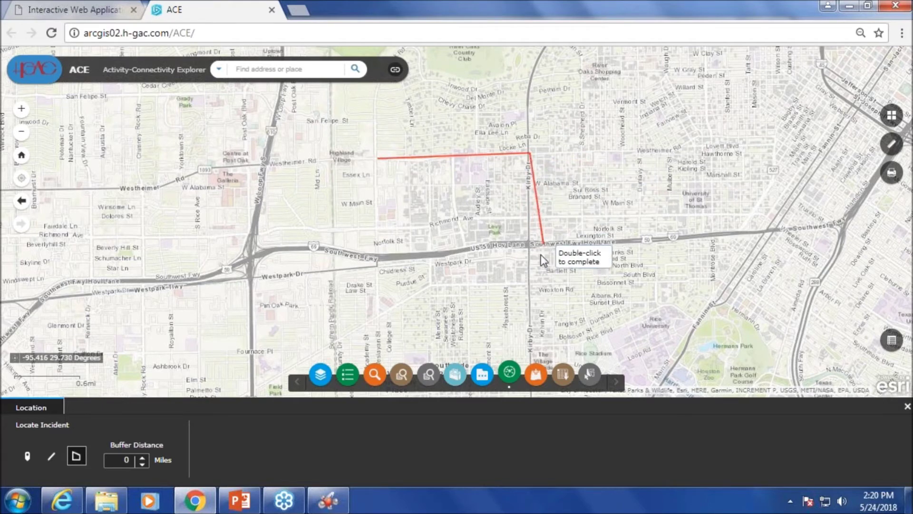
left_click(525, 288)
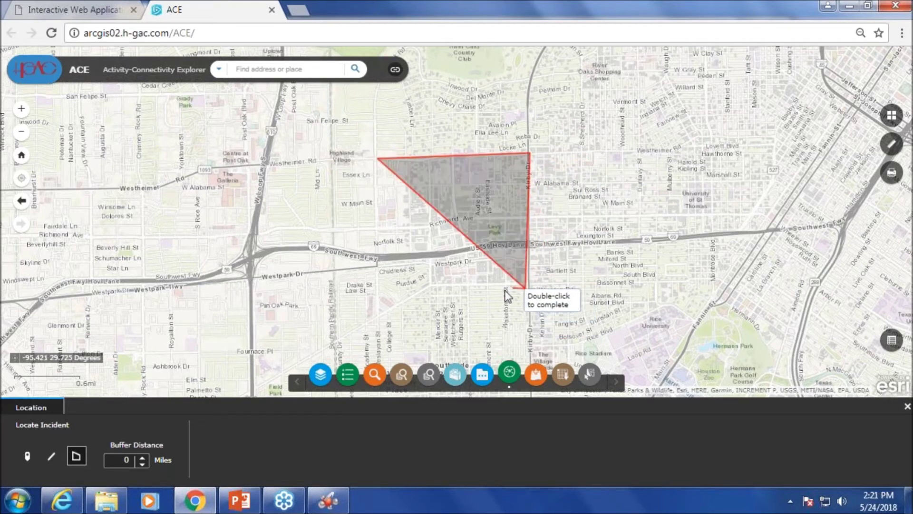
left_click(430, 286)
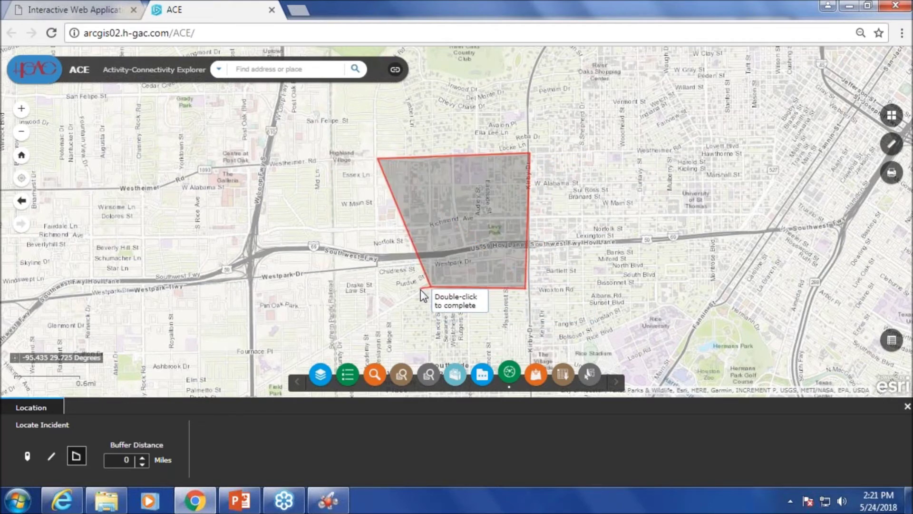
double_click(382, 316)
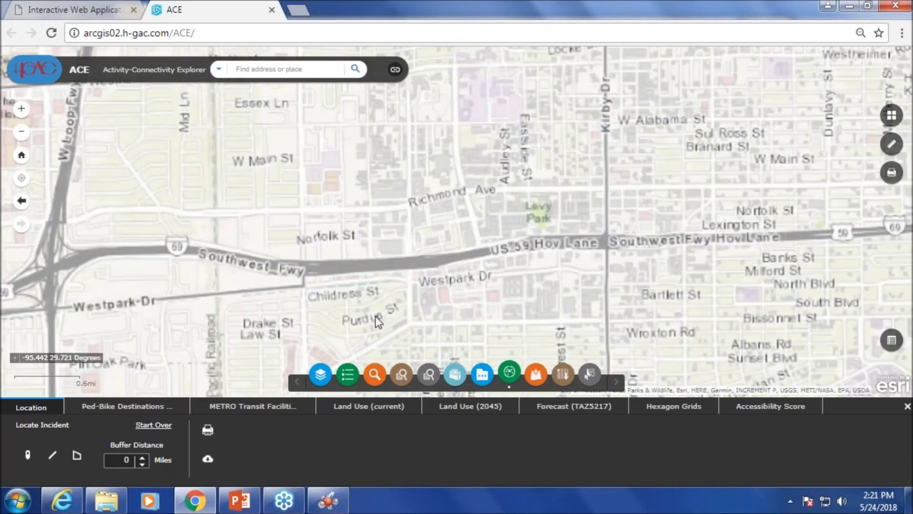
scroll(447, 196, "down", 1)
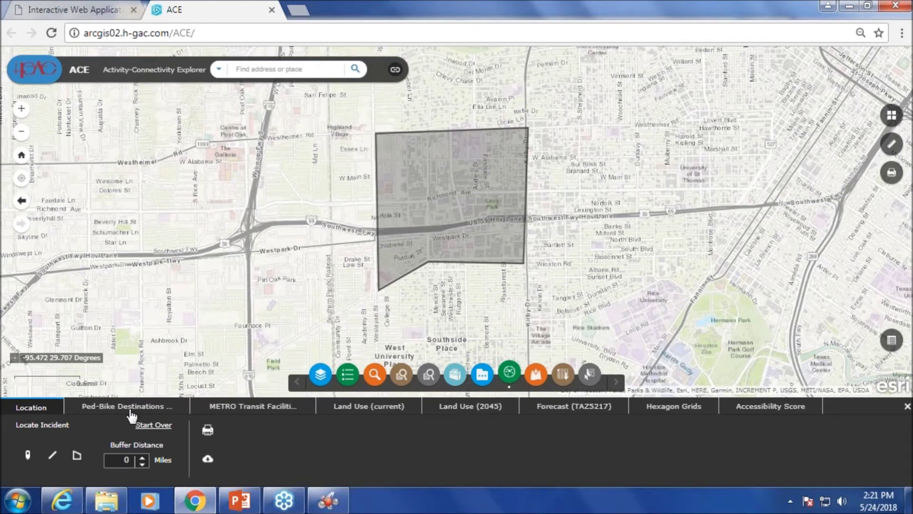
Review the polygon's summaries for Ped-Bike Destinations, METRO Transit Facilities, Land Use (current), Land Use (2045), Forecast (TAZ5217) and Hexagon Grids.
left_click(133, 409)
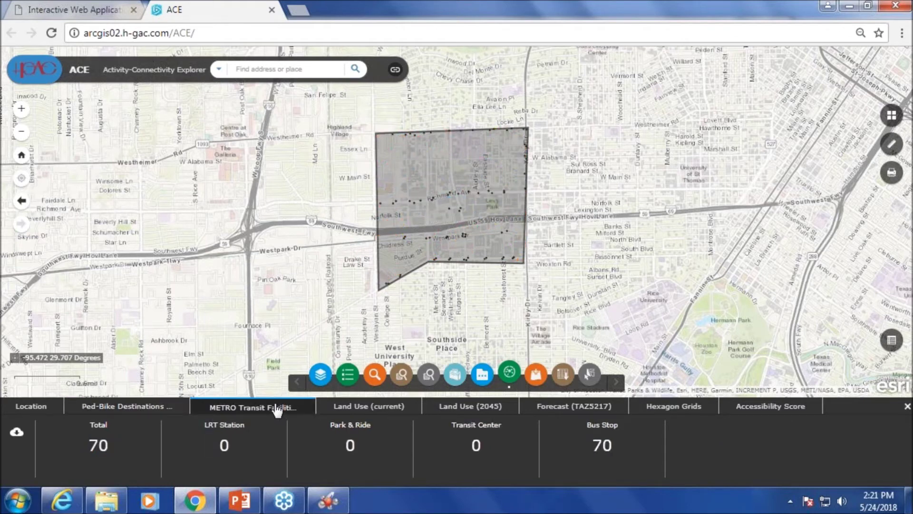
left_click(357, 412)
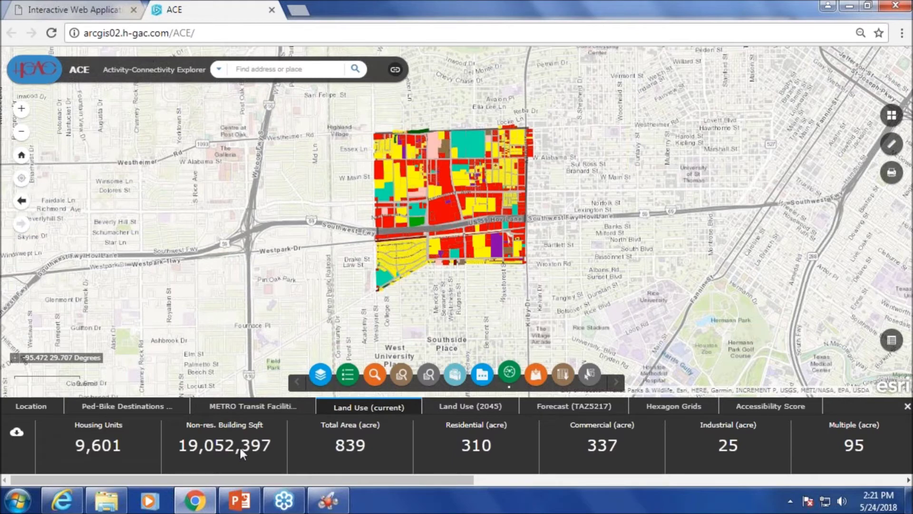
left_click(464, 407)
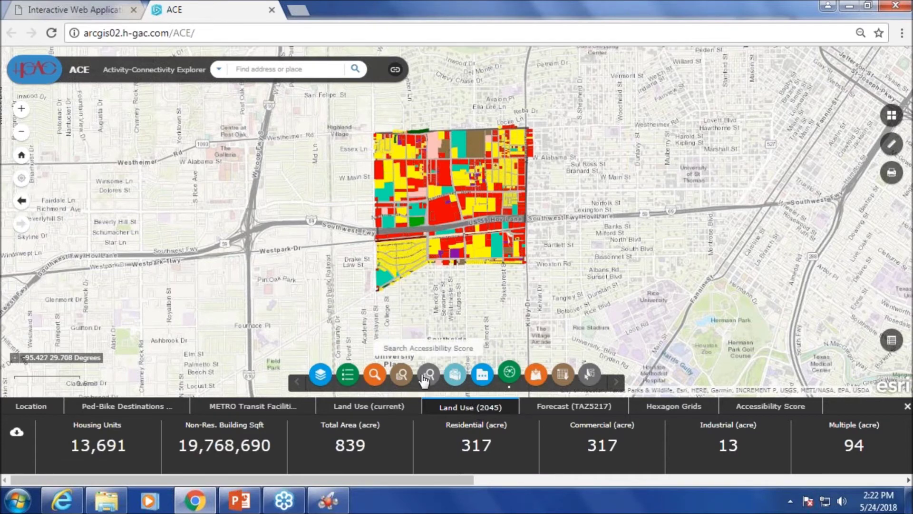
left_click(575, 412)
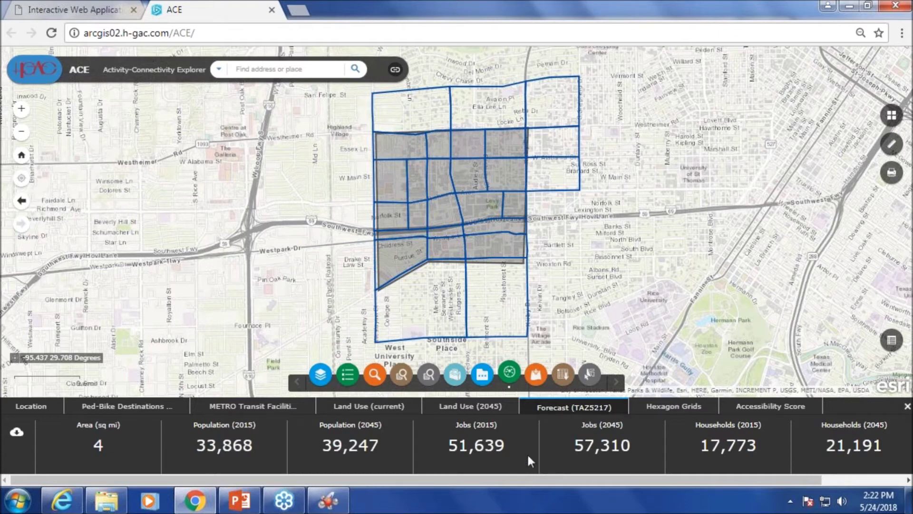
left_click(689, 408)
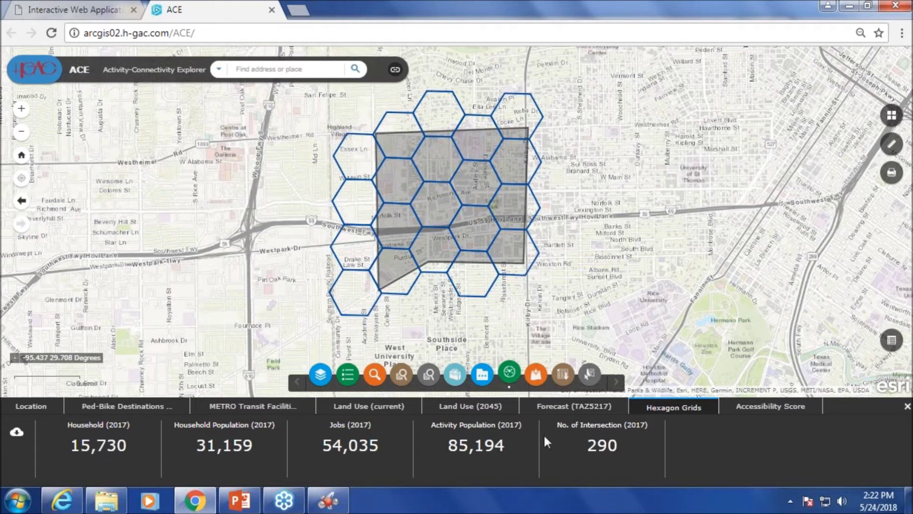
Set a buffer distance of 0.25 miles around the drawn polygon.
left_click(34, 408)
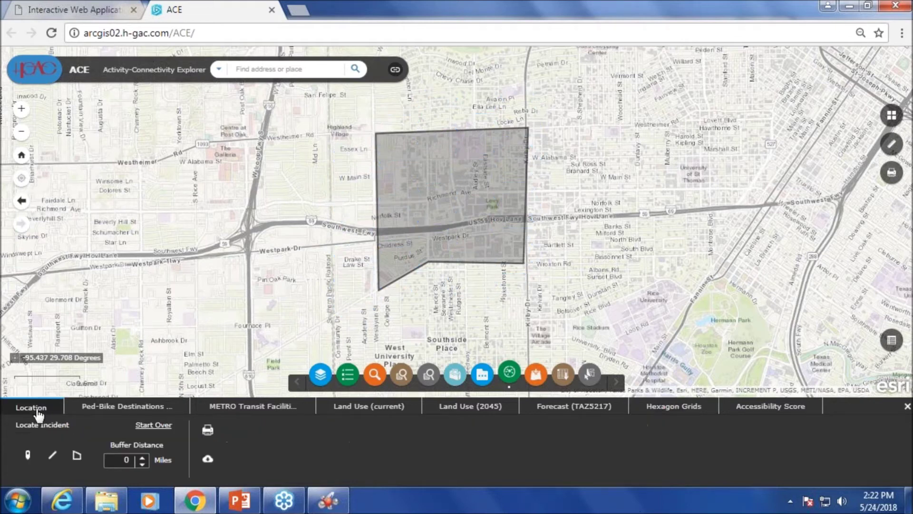
left_click(142, 457)
key("BackSpace")
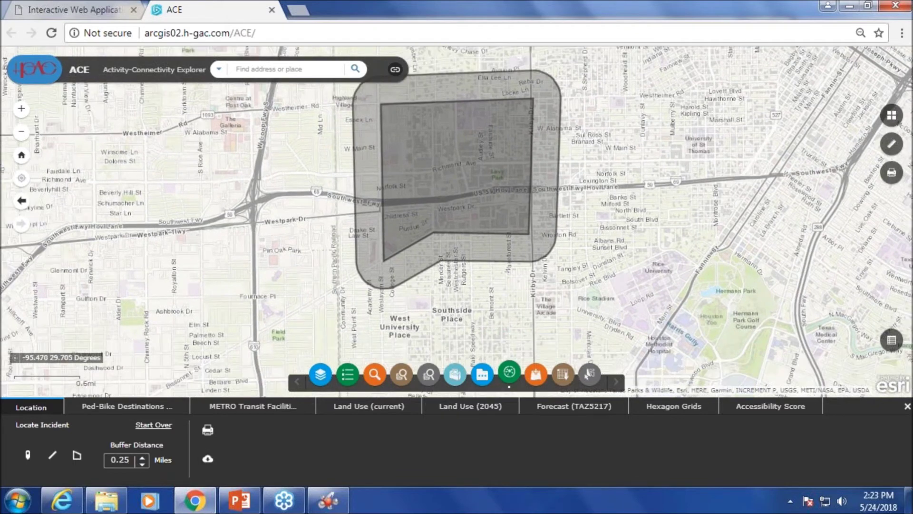
Review the Ped-Bike Destinations and METRO Transit Facilities summaries for the buffered area, then return to the location settings.
left_click(147, 410)
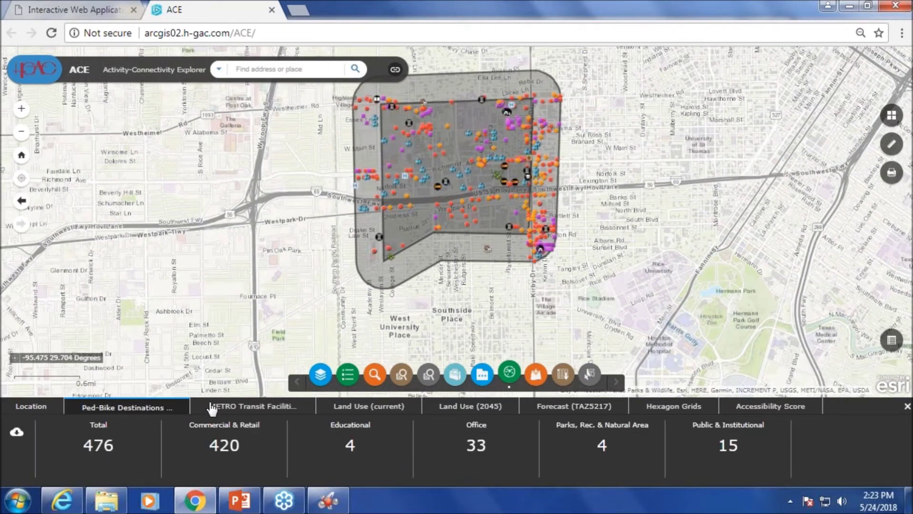
left_click(230, 409)
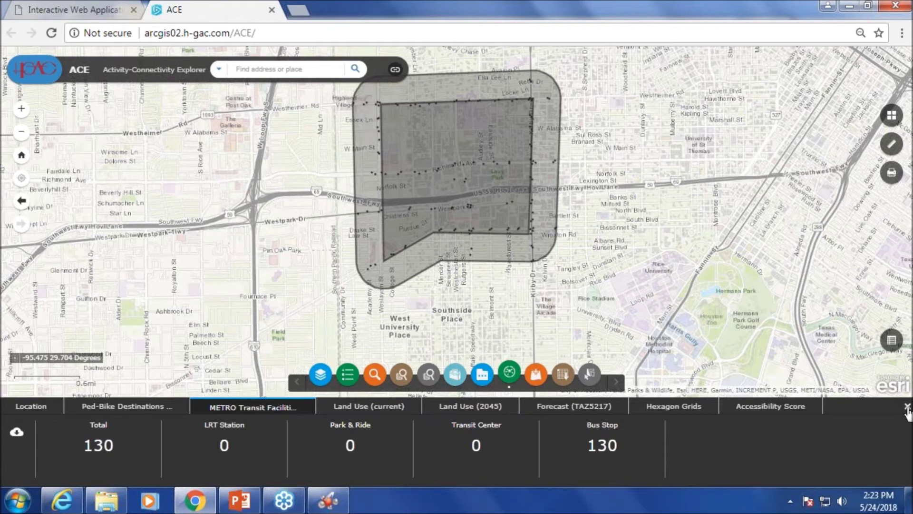
left_click(34, 408)
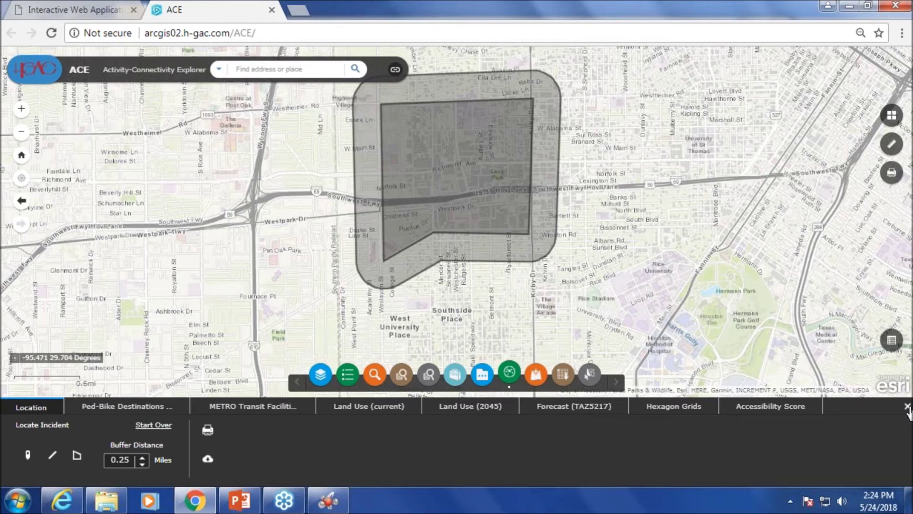
Start the incident analysis over to clear the polygon and its buffer, then close the analysis.
left_click(907, 408)
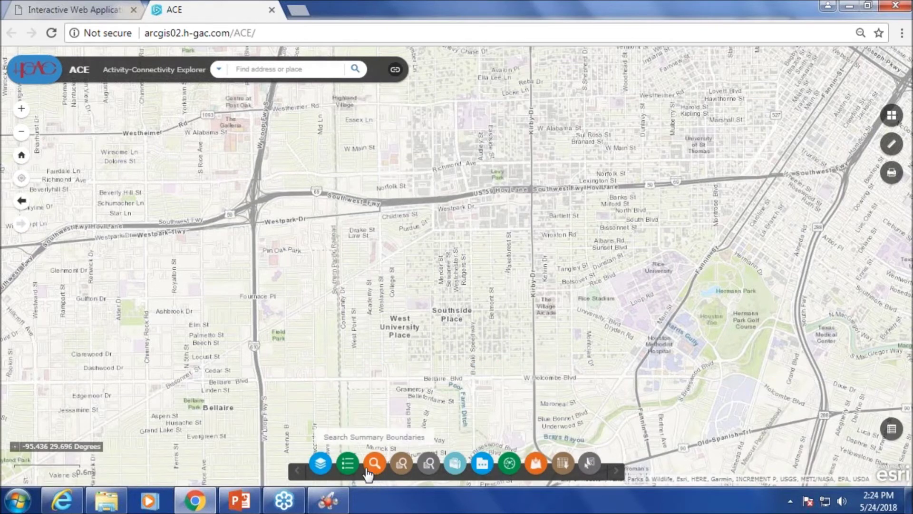
left_click(477, 469)
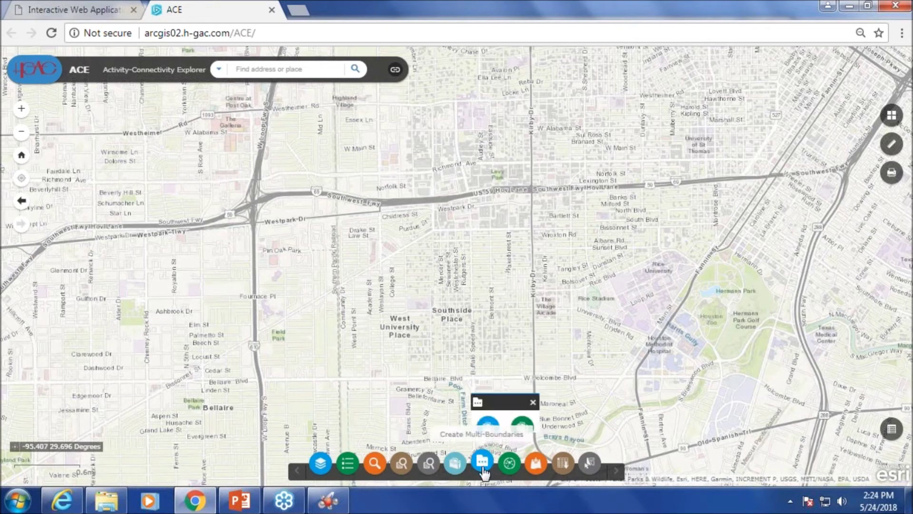
left_click(534, 402)
left_click(509, 463)
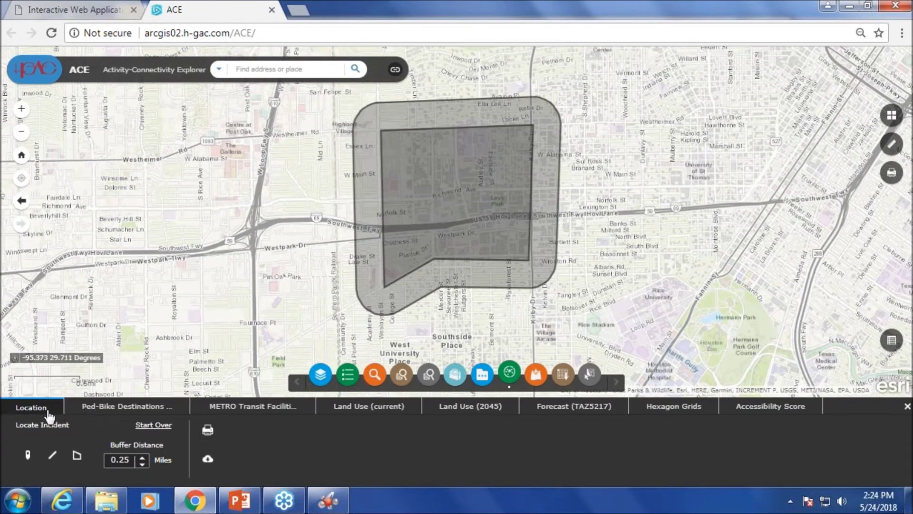
left_click(156, 426)
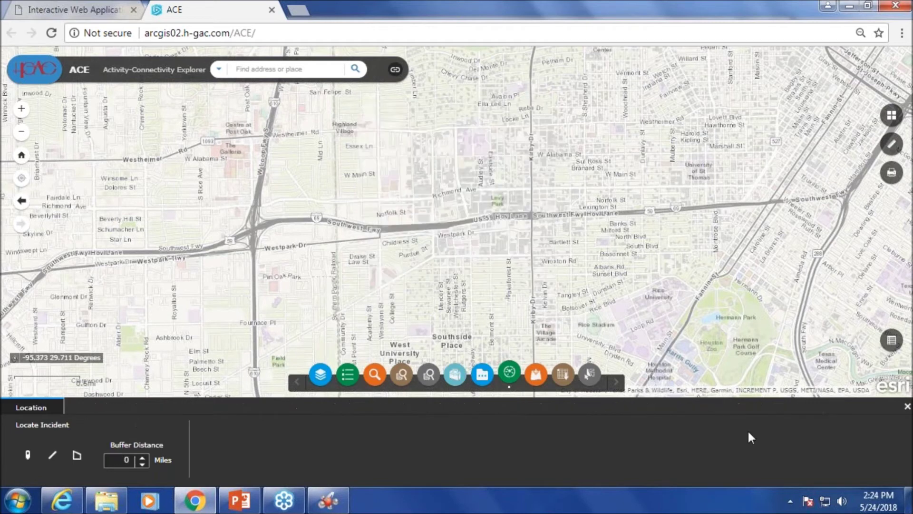
left_click(906, 408)
Show the Boundary layer with its Management Districts sublayer on the map.
left_click(322, 465)
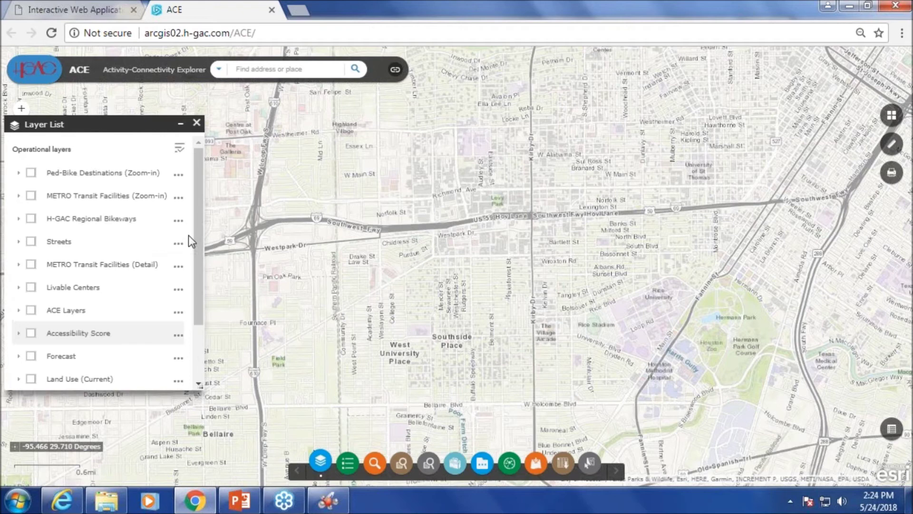
left_click_drag(196, 239, 199, 297)
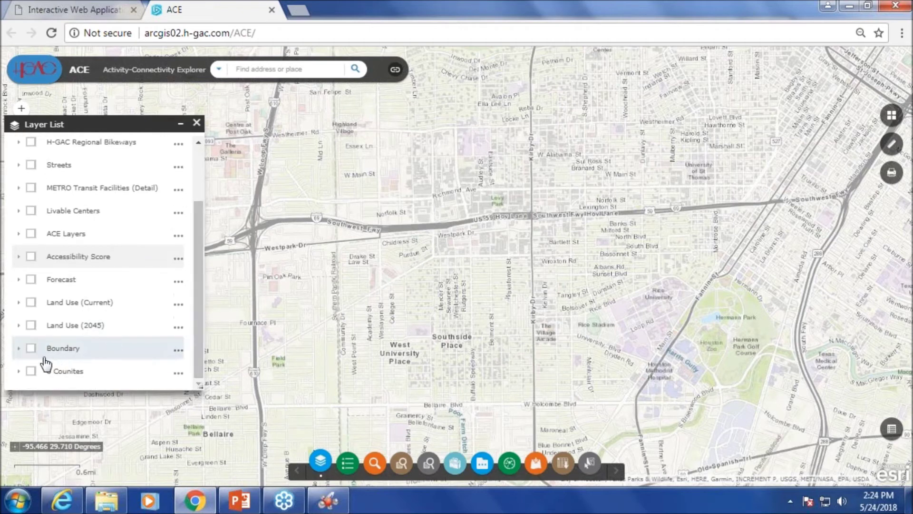
left_click(30, 348)
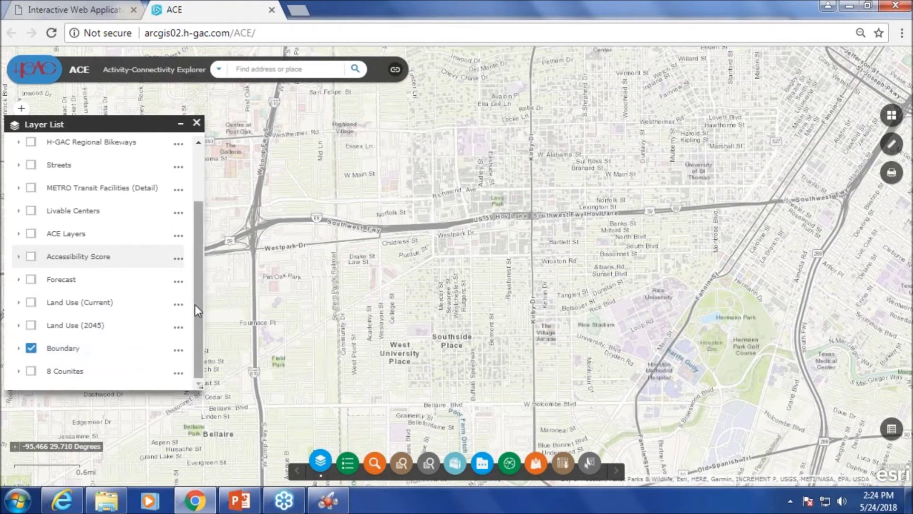
left_click(18, 350)
left_click_drag(193, 238, 196, 370)
left_click(39, 283)
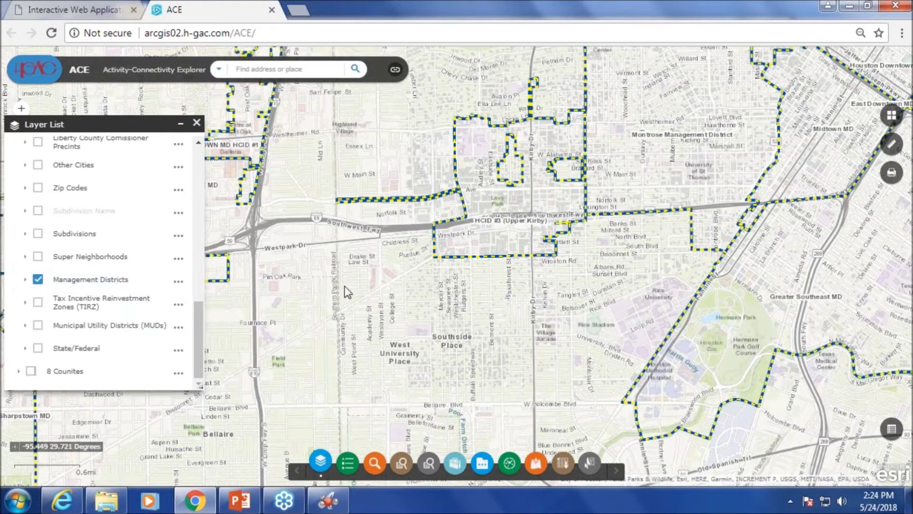
Set the Houston Downtown management district as the location for the incident analysis.
scroll(351, 285, "down", 3)
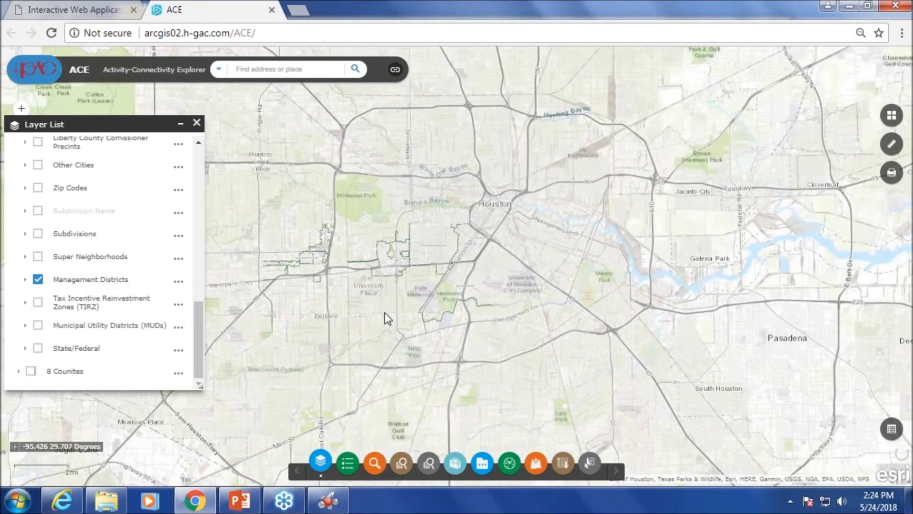
left_click_drag(235, 337, 387, 316)
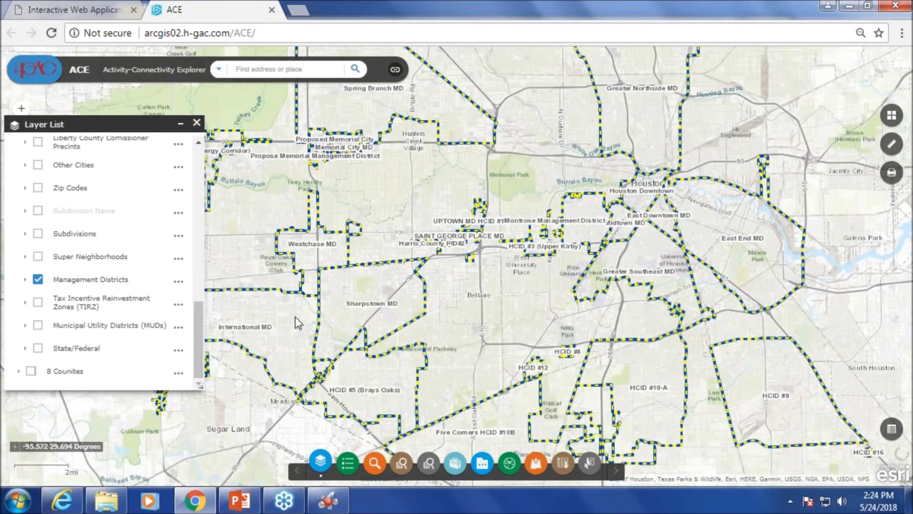
left_click_drag(297, 322, 360, 317)
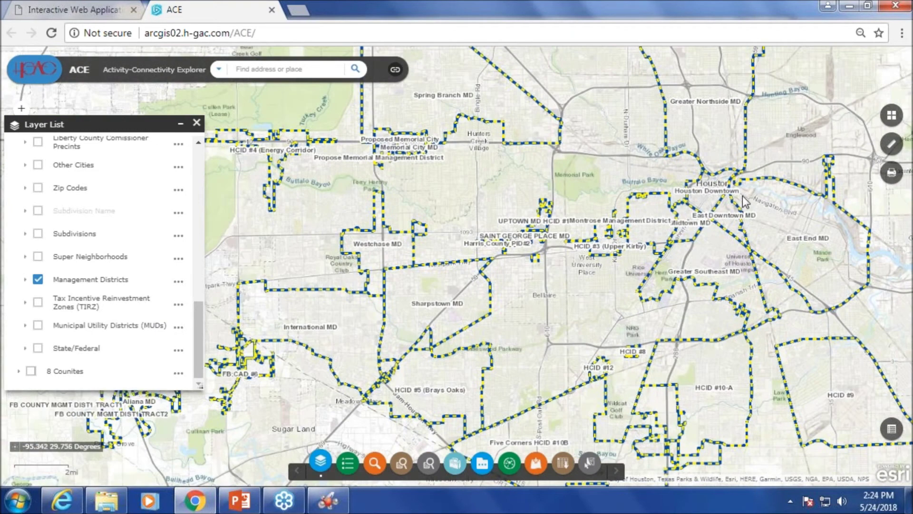
scroll(745, 202, "up", 1)
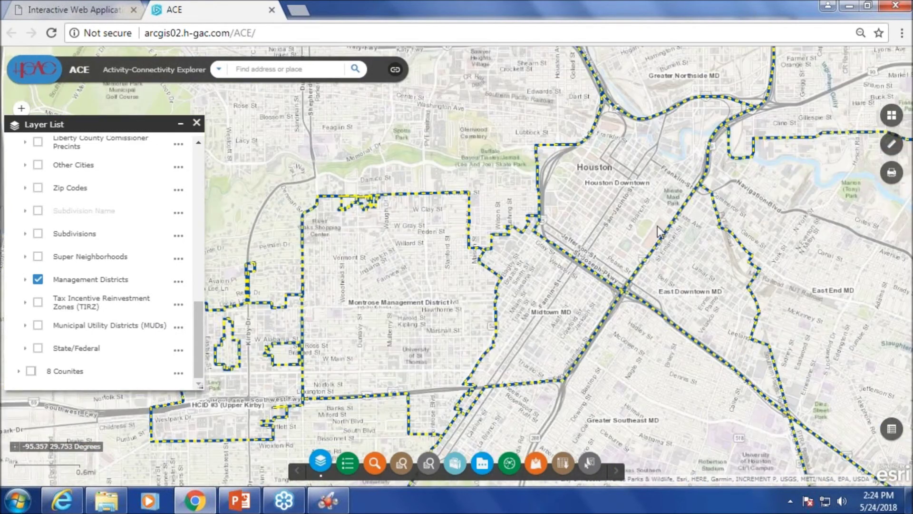
scroll(631, 219, "up", 2)
left_click_drag(633, 245, 496, 245)
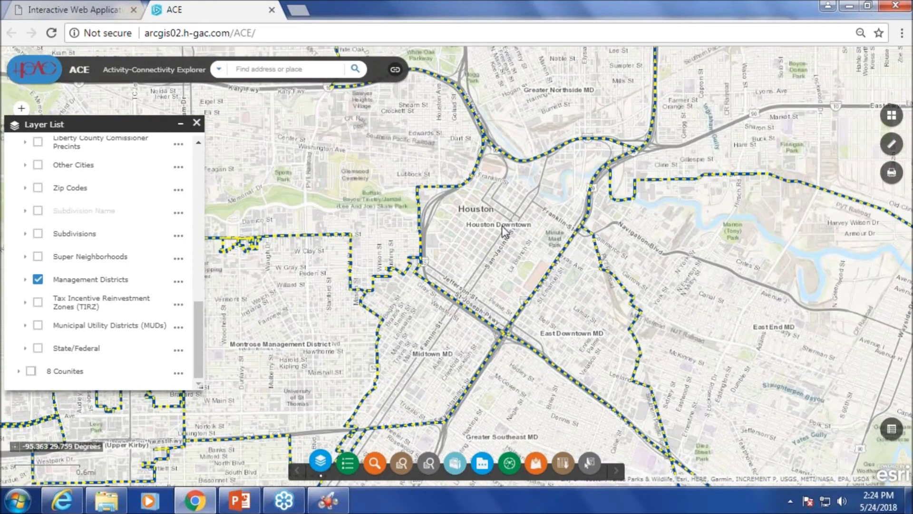
left_click(504, 232)
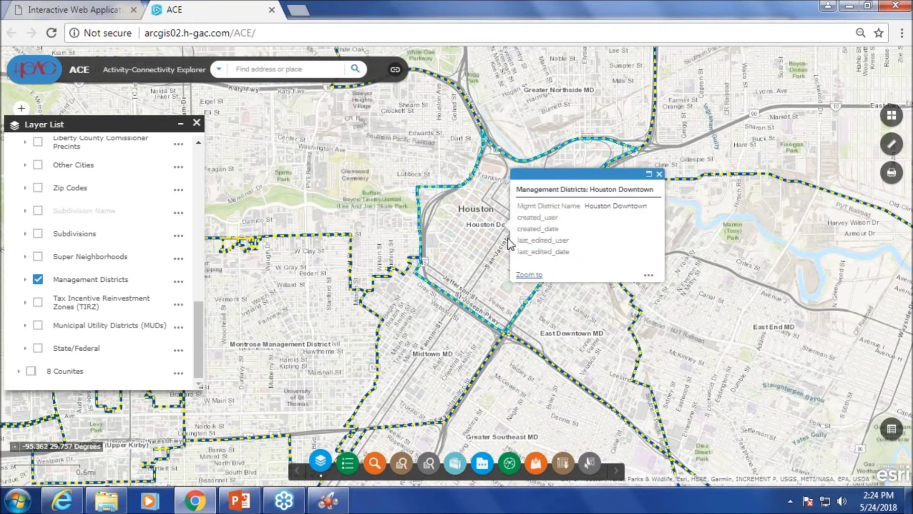
left_click(650, 276)
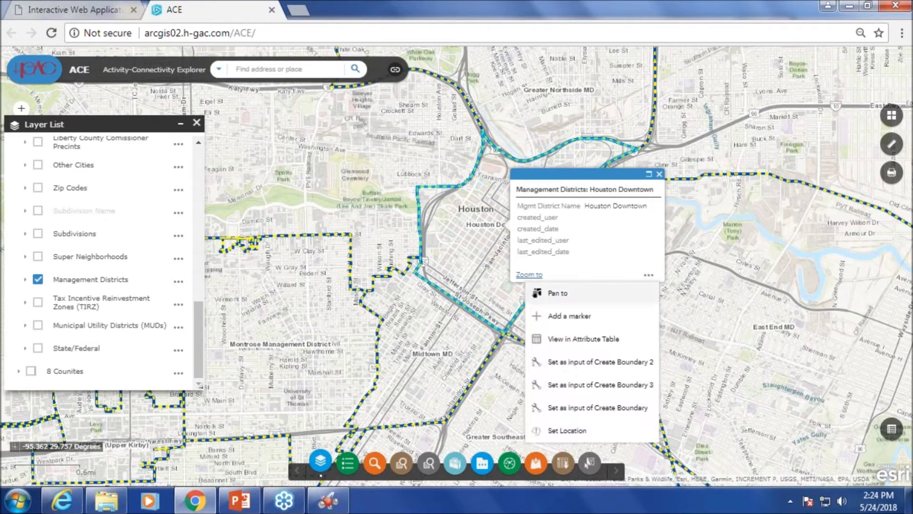
left_click(569, 431)
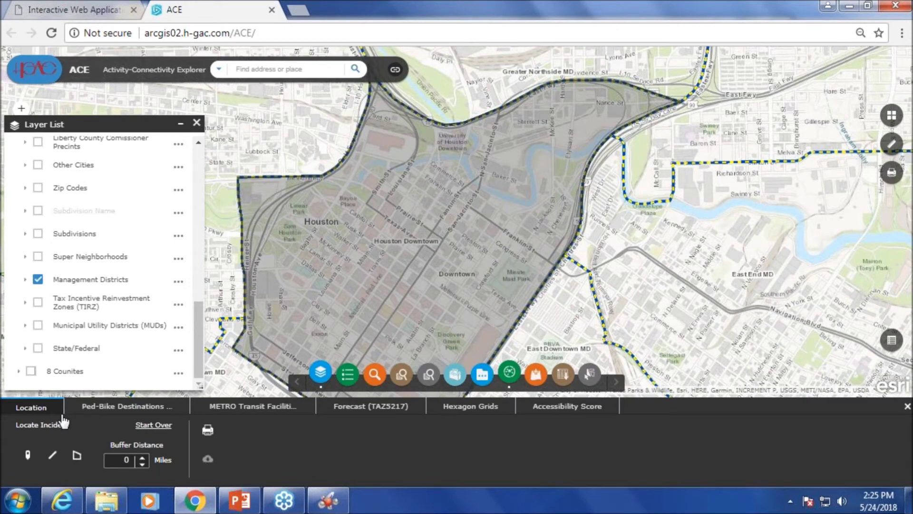
Review the Houston Downtown summaries for Ped-Bike Destinations, METRO Transit Facilities, current and 2045 Land Use, Forecast (TAZ5217), Hexagon Grids and Accessibility Score.
left_click(101, 409)
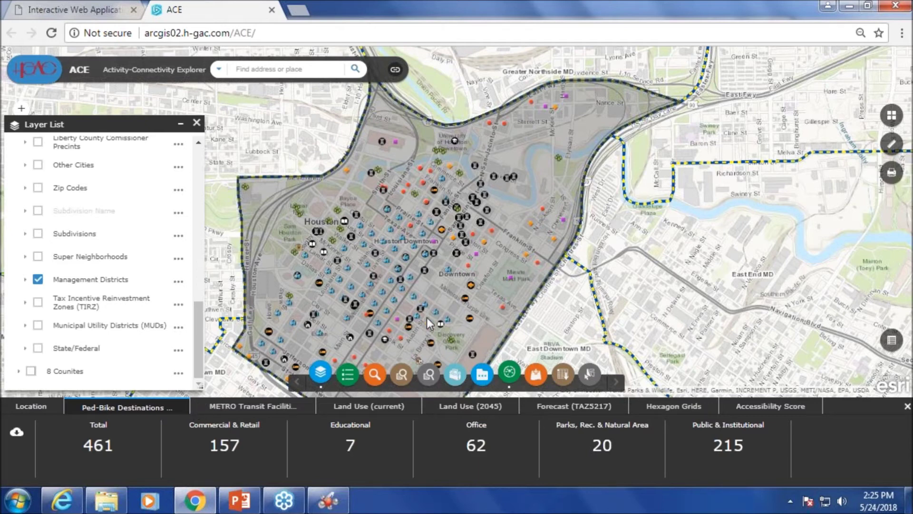
left_click(267, 412)
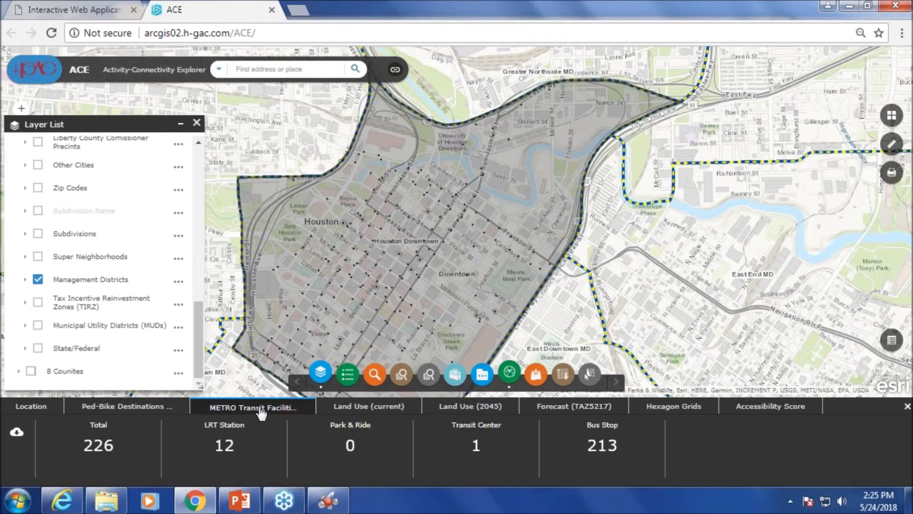
left_click(365, 412)
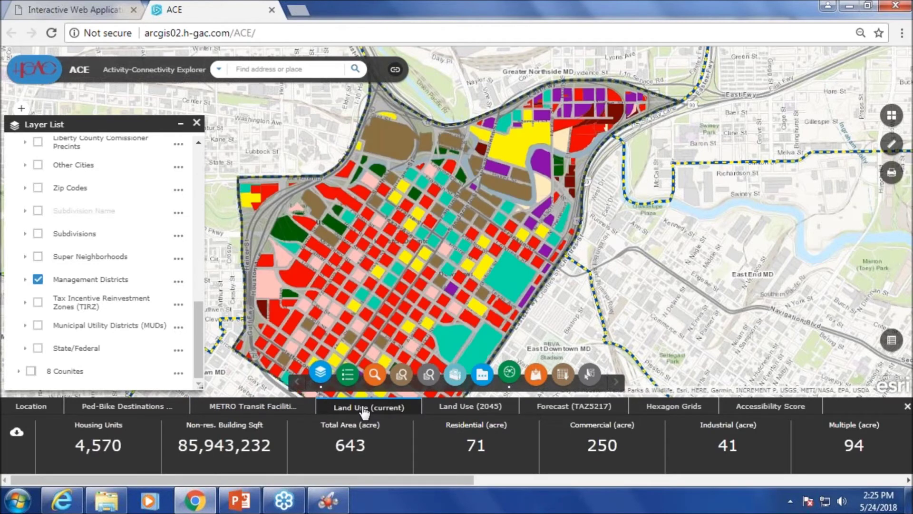
left_click(492, 409)
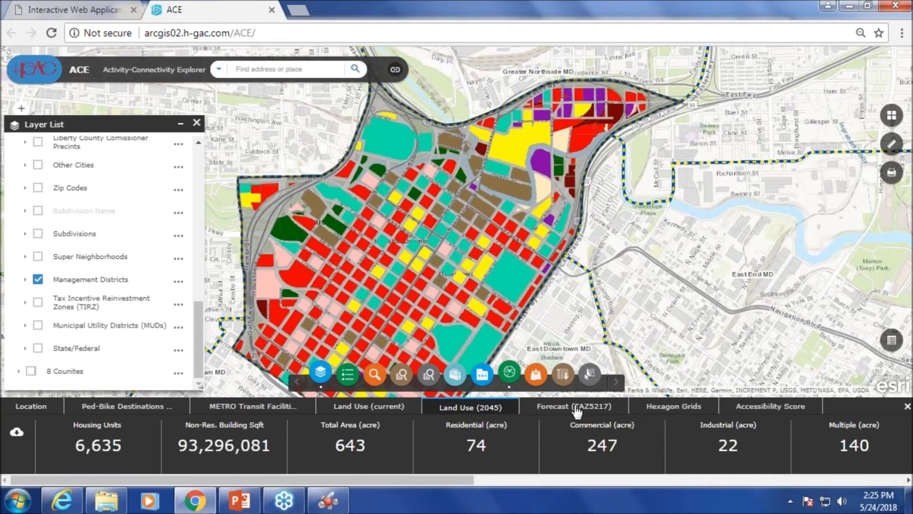
left_click(577, 412)
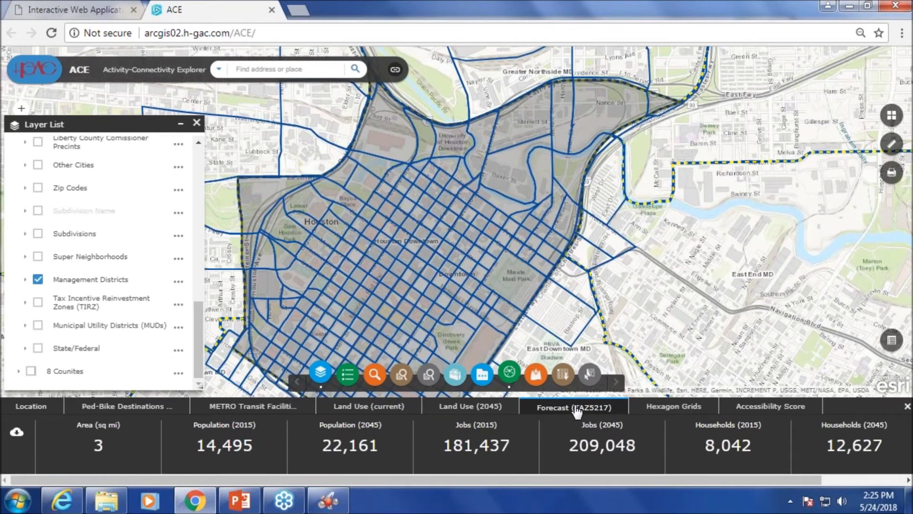
left_click(684, 412)
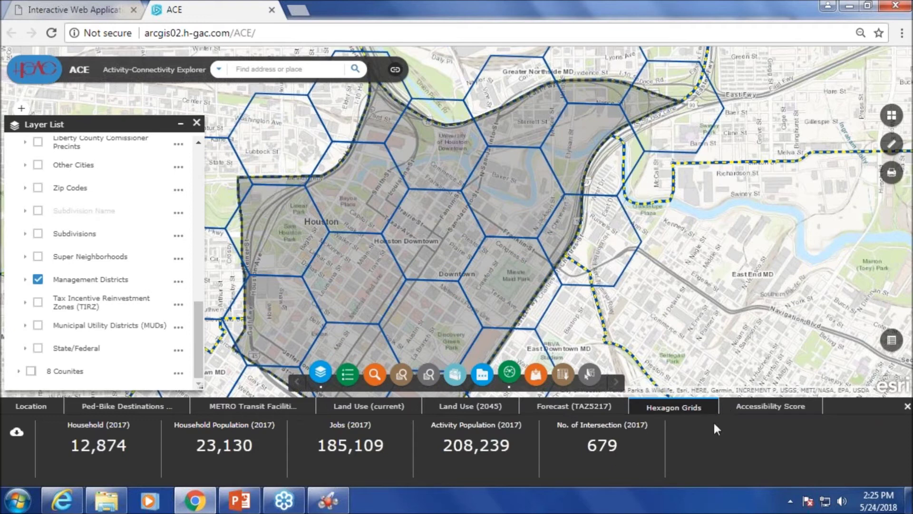
left_click(758, 413)
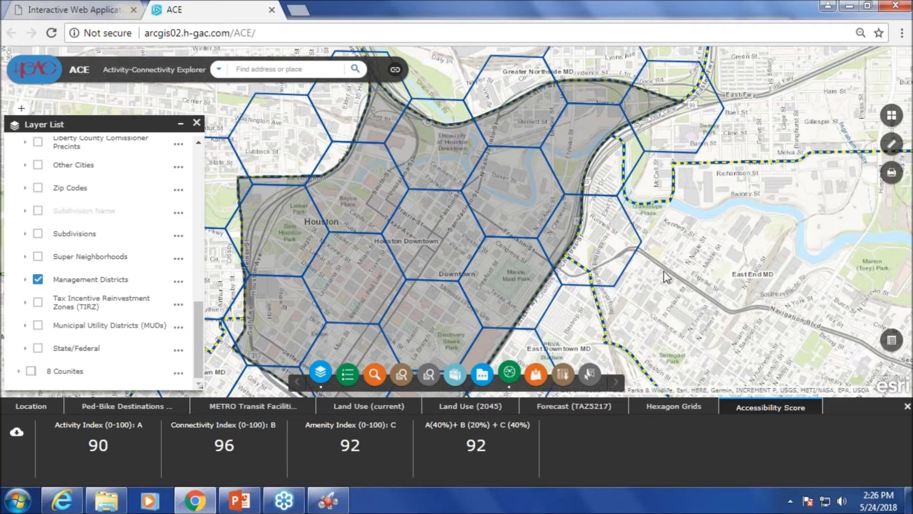
Replace the analysis location with the Westchase MD management district.
scroll(667, 277, "down", 1)
scroll(683, 320, "down", 1)
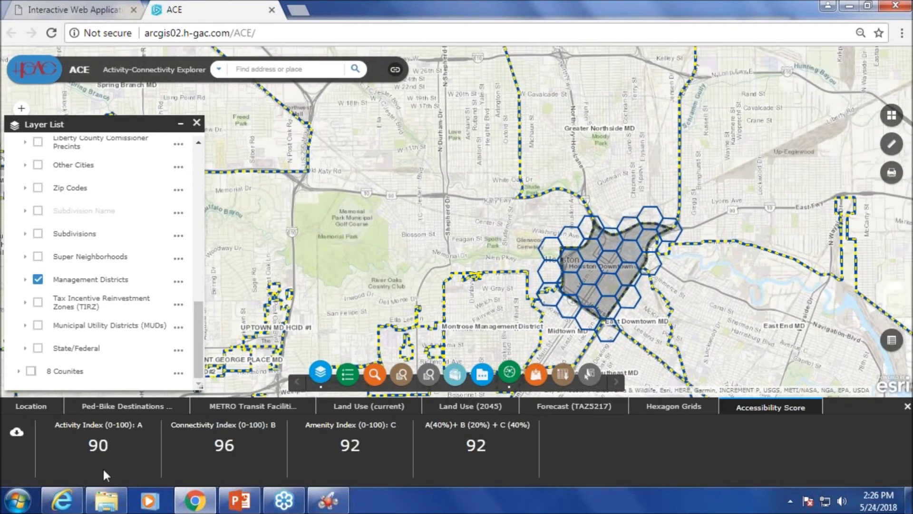
left_click_drag(318, 306, 537, 232)
left_click_drag(421, 261, 474, 241)
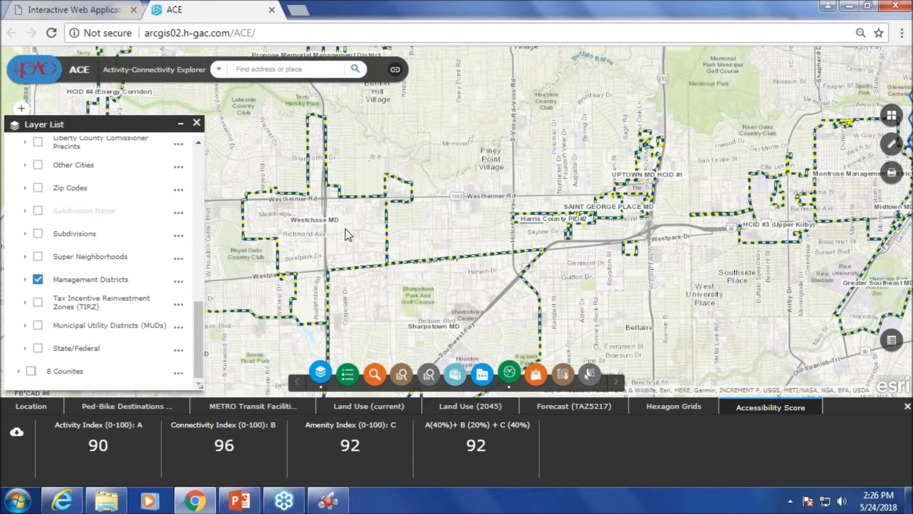
left_click(346, 229)
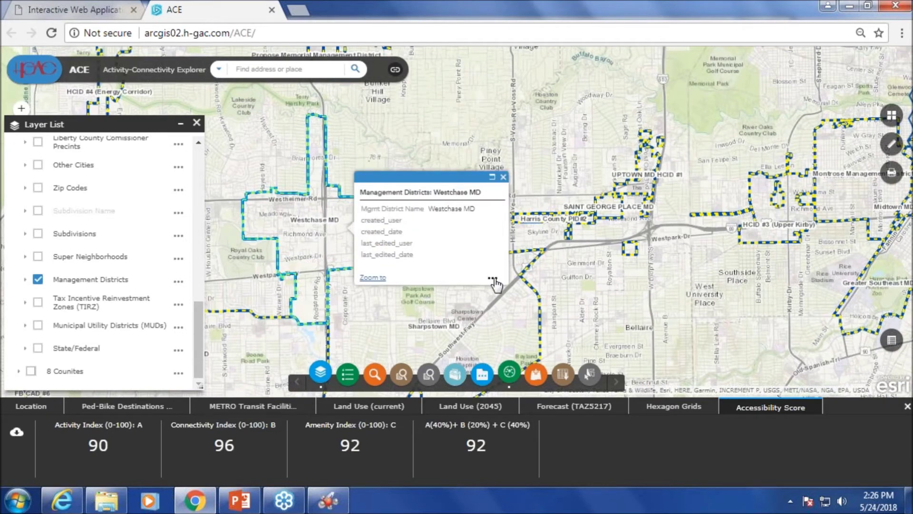
left_click(493, 279)
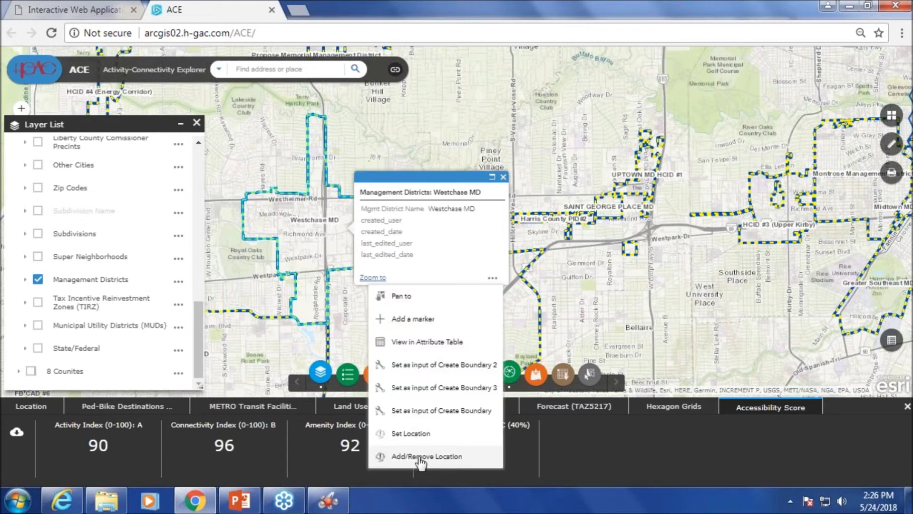
left_click(409, 434)
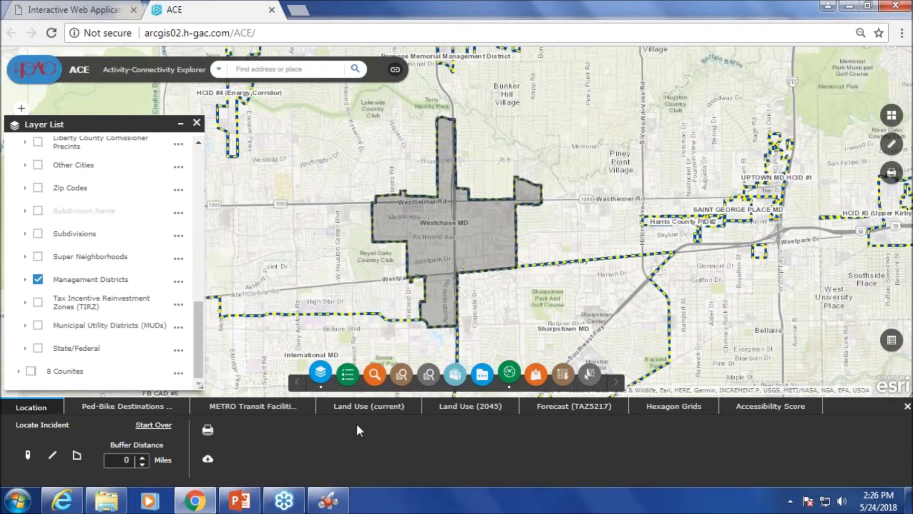
Review the Westchase MD summaries from Ped-Bike Destinations through current Land Use, Forecast, Hexagon Grids and Accessibility Score, and close the analysis.
left_click(151, 408)
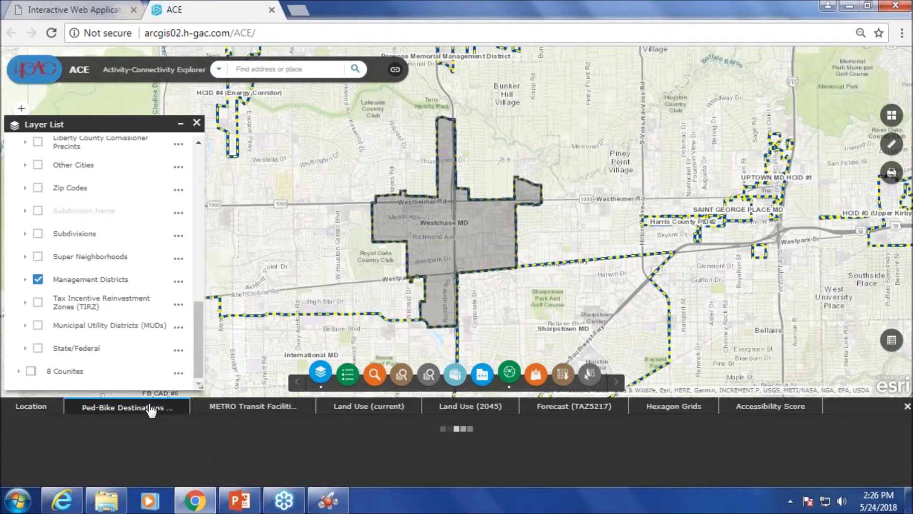
left_click(281, 408)
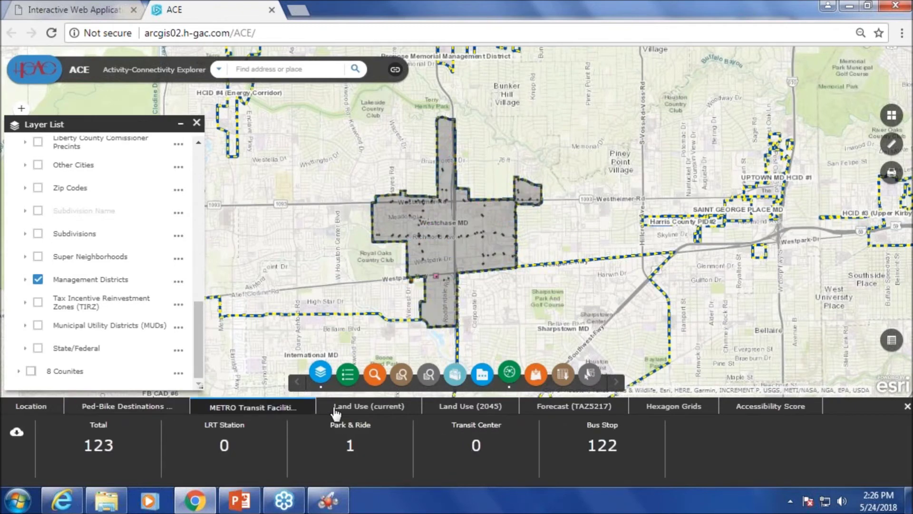
left_click(369, 408)
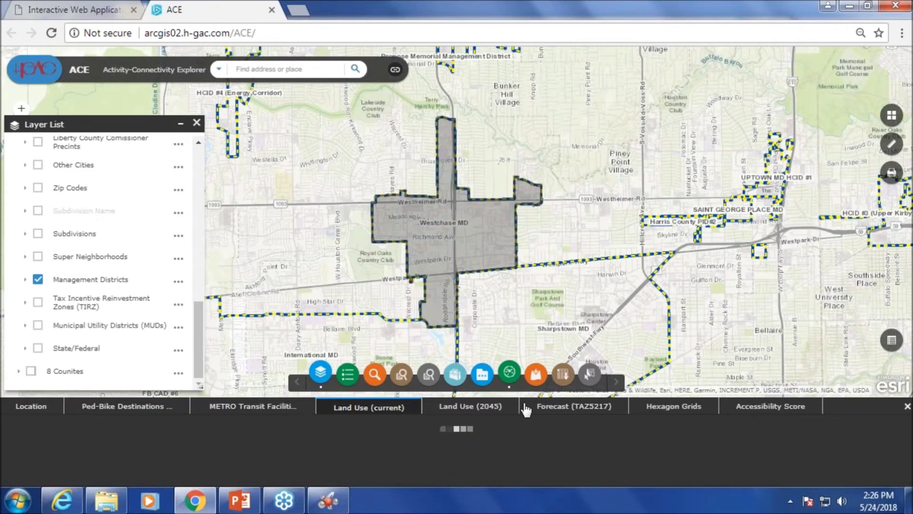
left_click(583, 412)
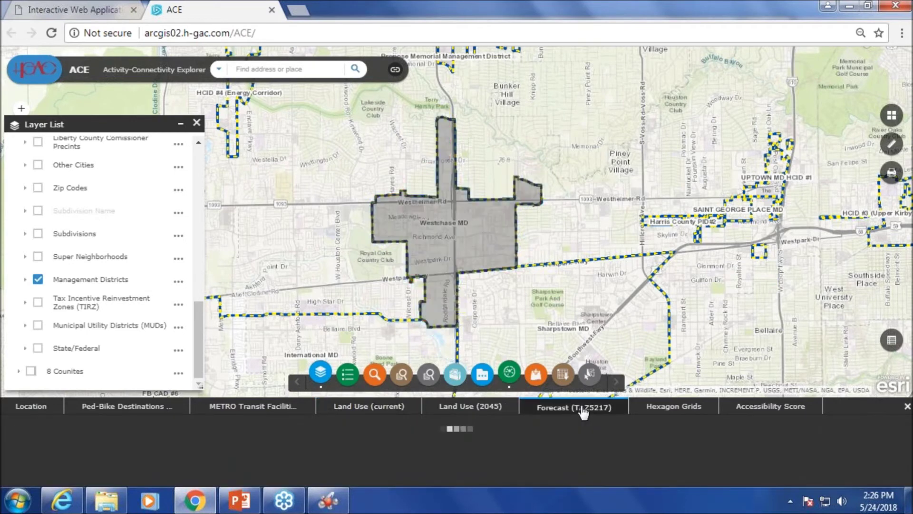
left_click(673, 408)
left_click(765, 408)
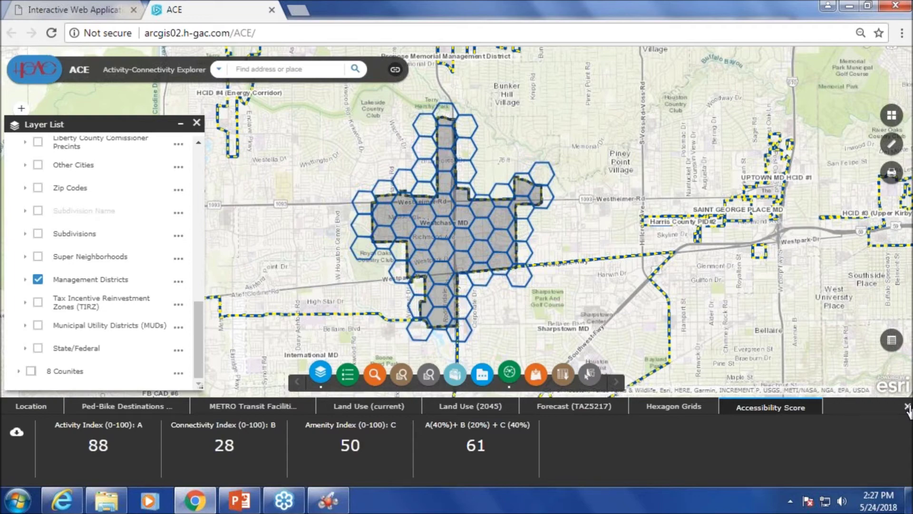
left_click(907, 407)
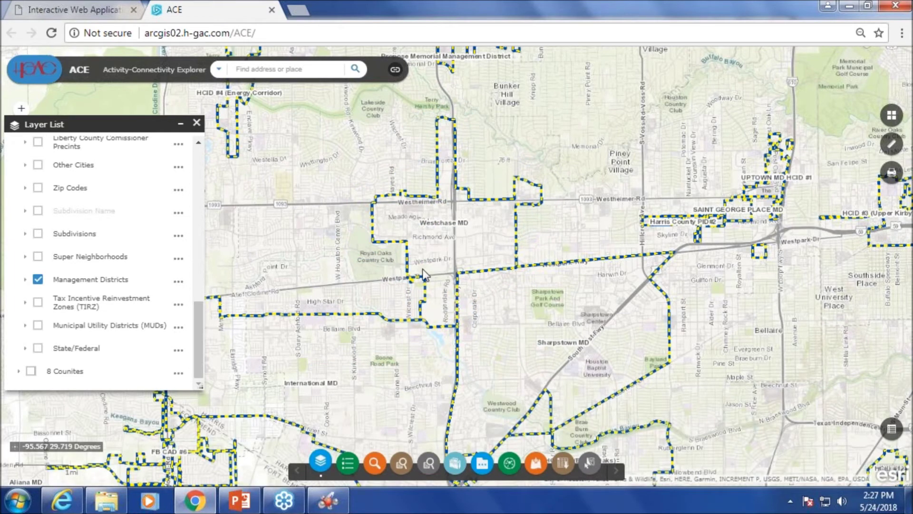
Turn off the Management Districts sublayer and its parent Boundary layer, and close the layer list.
scroll(422, 269, "down", 1)
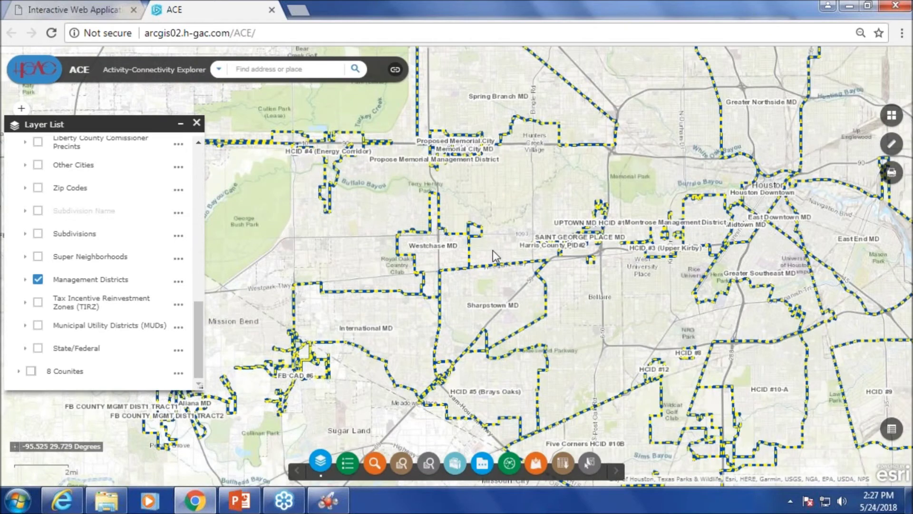
left_click_drag(493, 250, 432, 279)
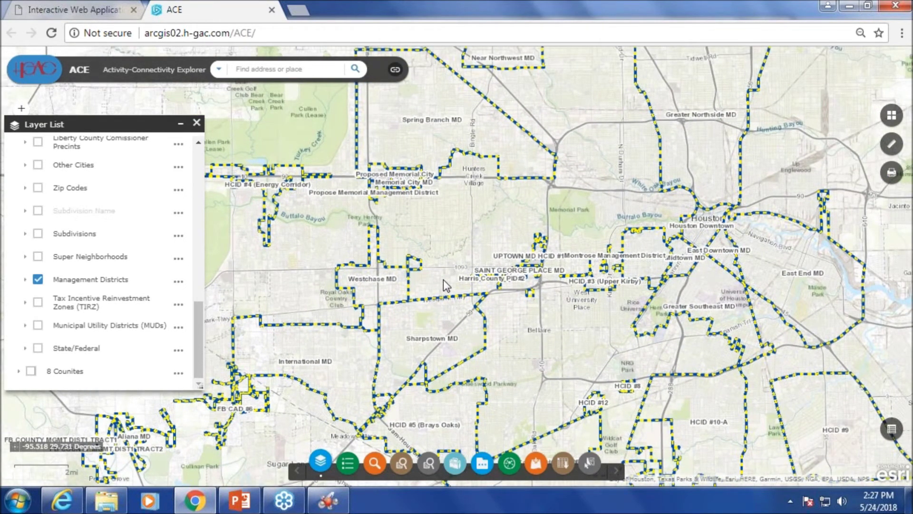
scroll(444, 279, "down", 1)
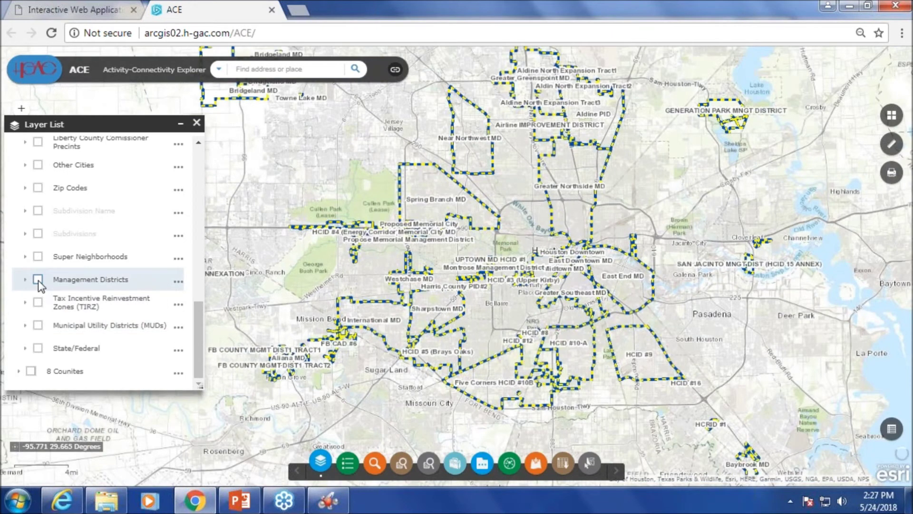
left_click(38, 280)
left_click_drag(202, 330, 196, 242)
left_click(32, 211)
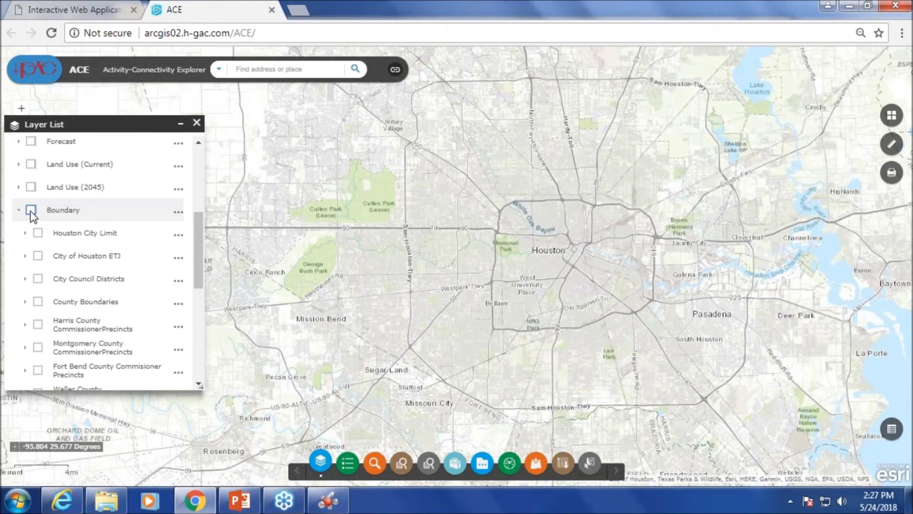
left_click(198, 123)
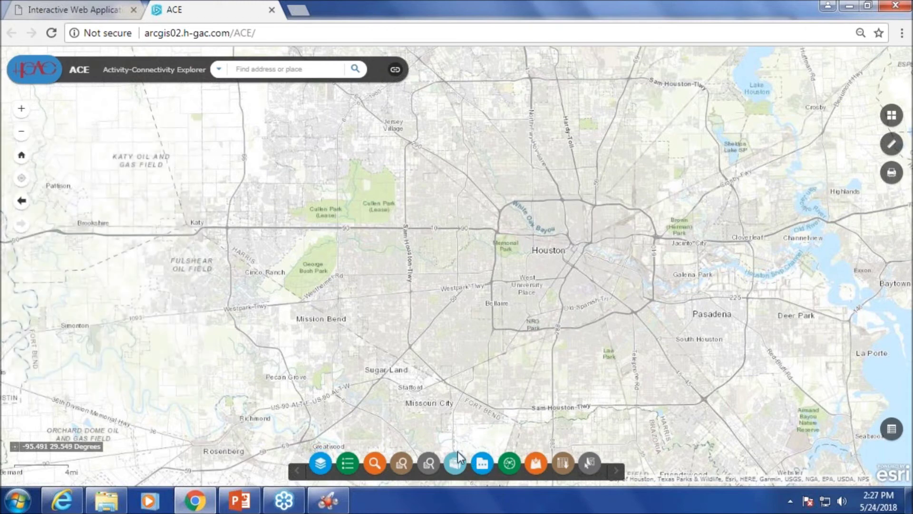
Search hexagons by Activity Population Density with a density index between .85 and 1.
left_click(405, 468)
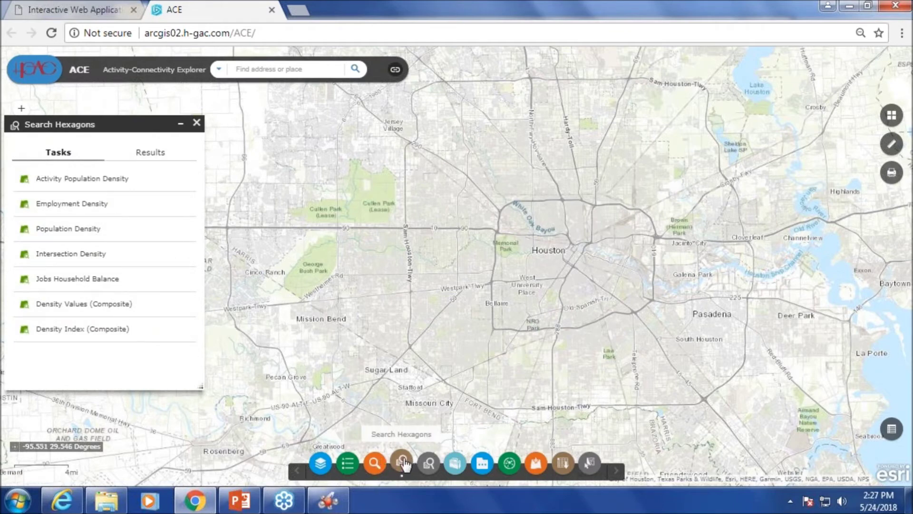
left_click(95, 184)
left_click(77, 275)
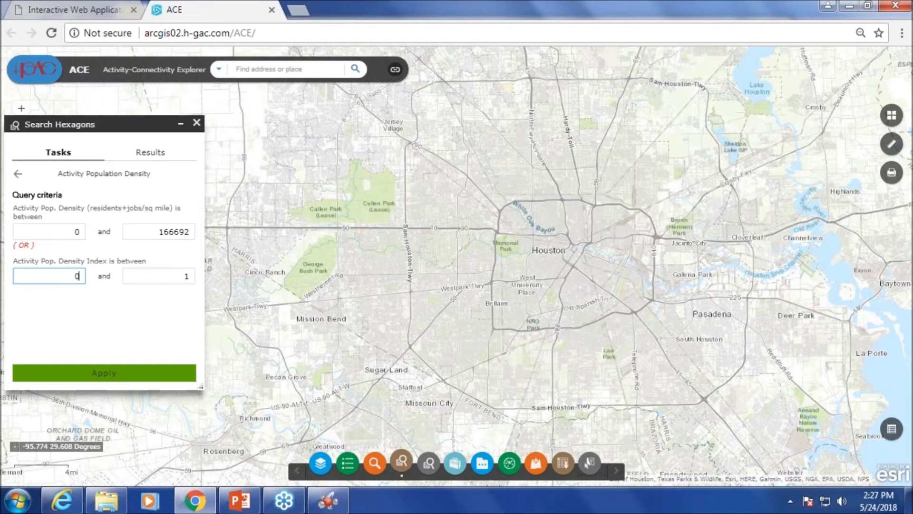
double_click(76, 277)
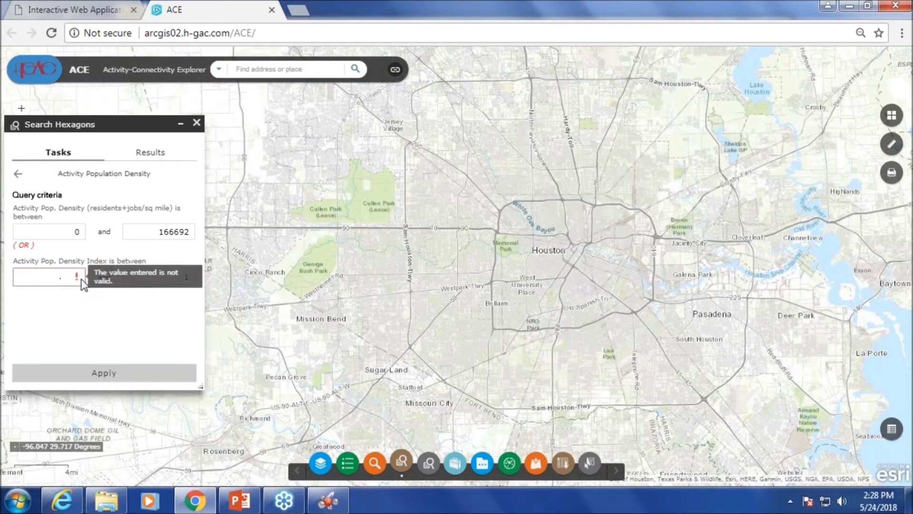
type("85")
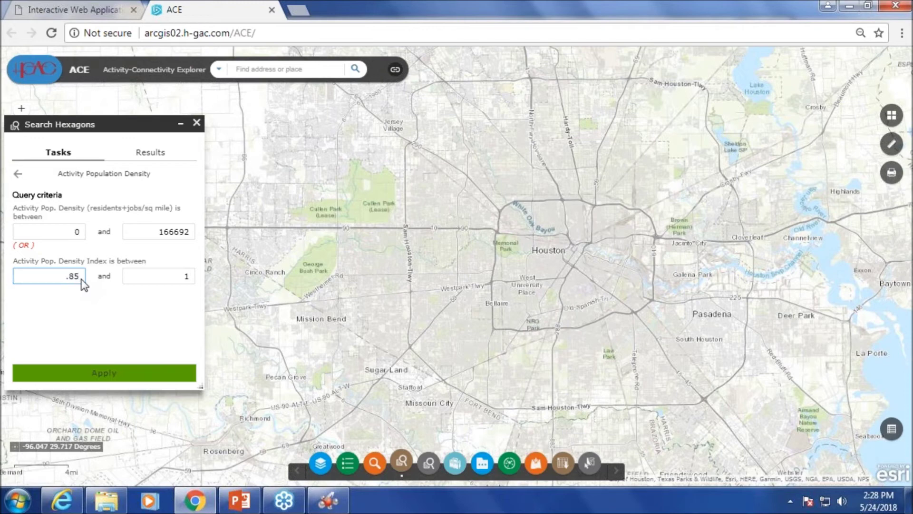
left_click(115, 375)
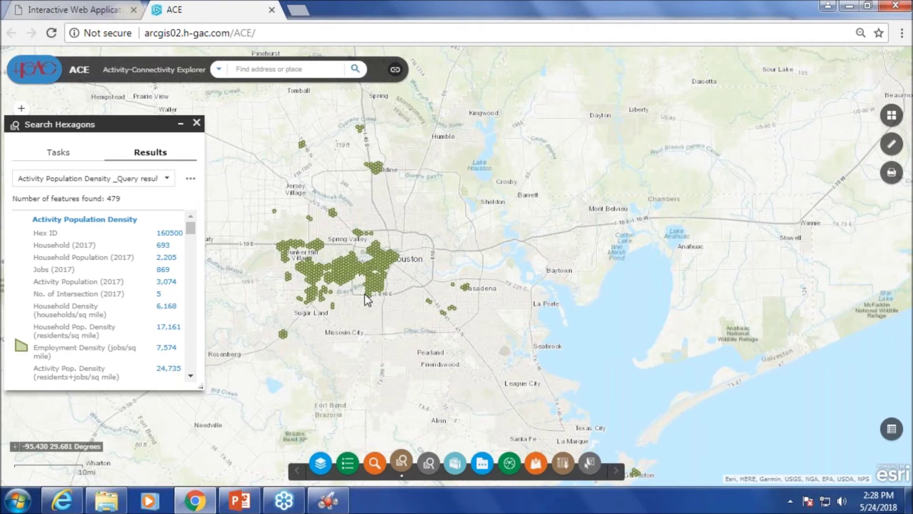
Inspect the attributes of one matching hexagon north of Bellaire, close its details and view the results' regional distribution.
scroll(376, 311, "up", 2)
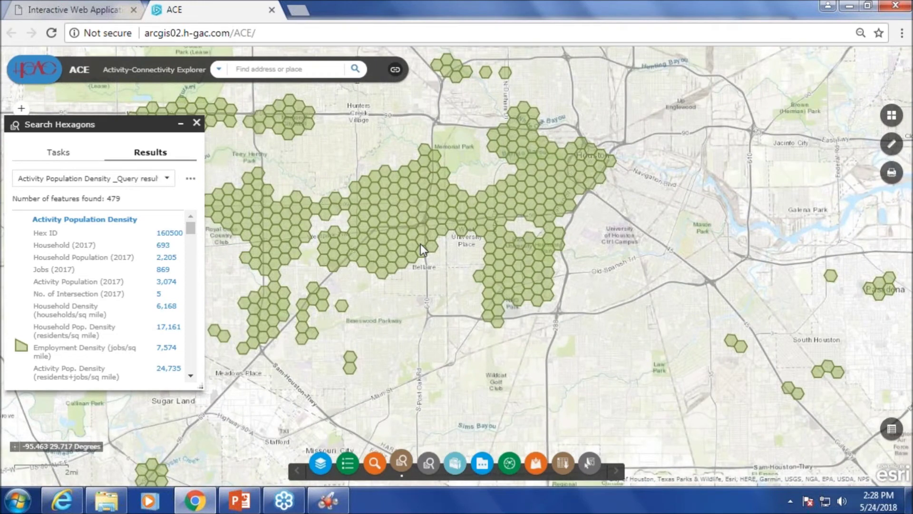
left_click(423, 204)
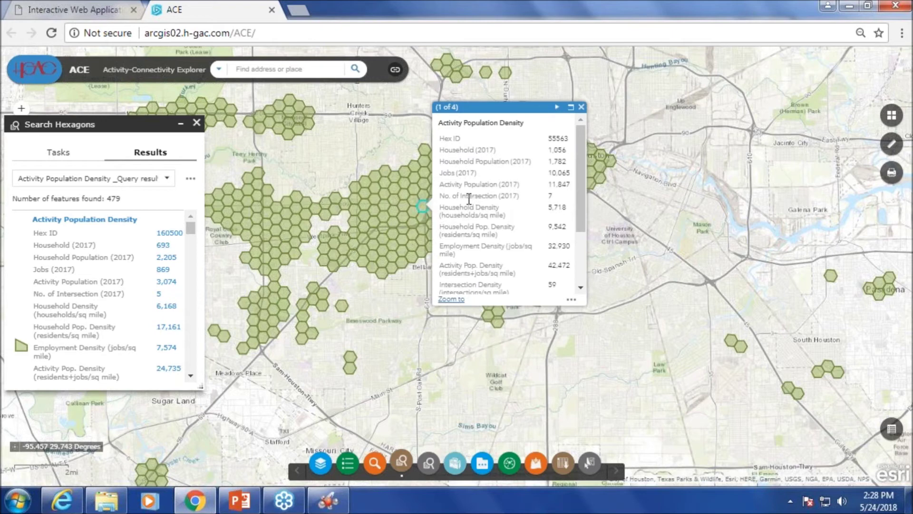
left_click(582, 107)
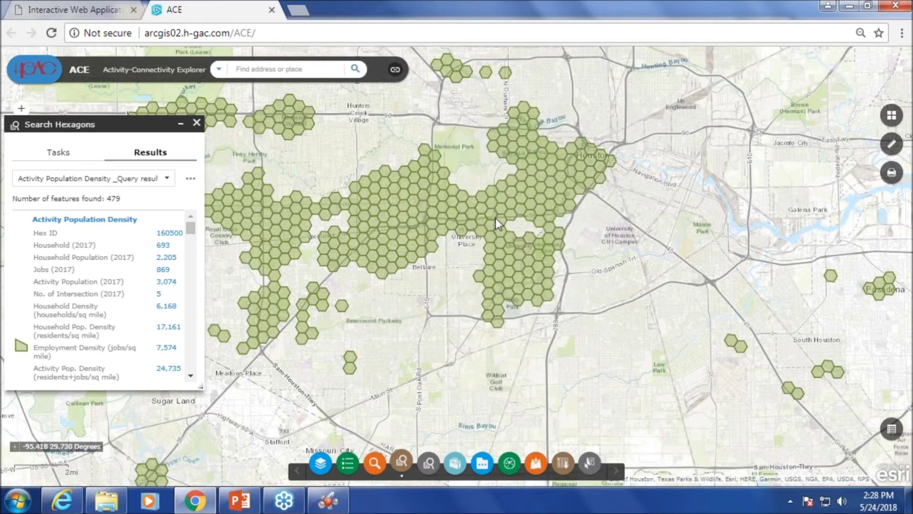
scroll(487, 222, "down", 3)
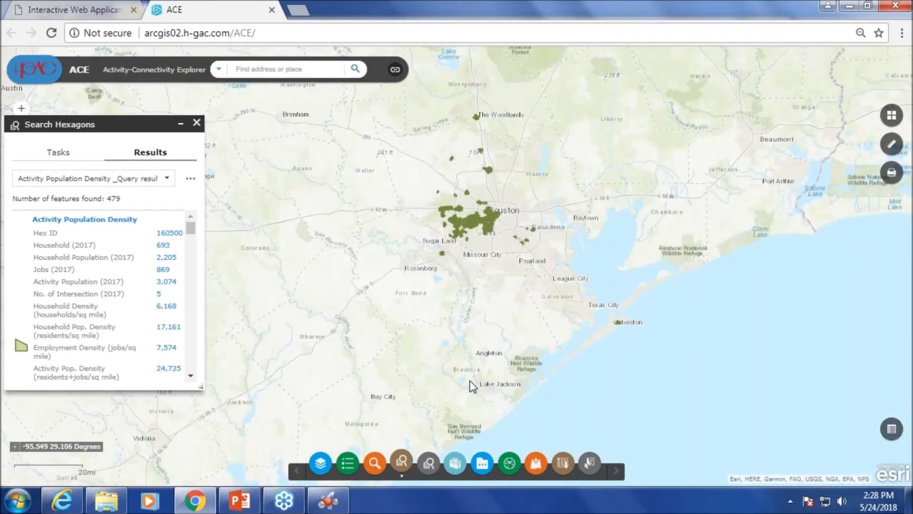
Try to create a boundary from the Activity Population Density query result layer, and close the boundary tool.
left_click(456, 466)
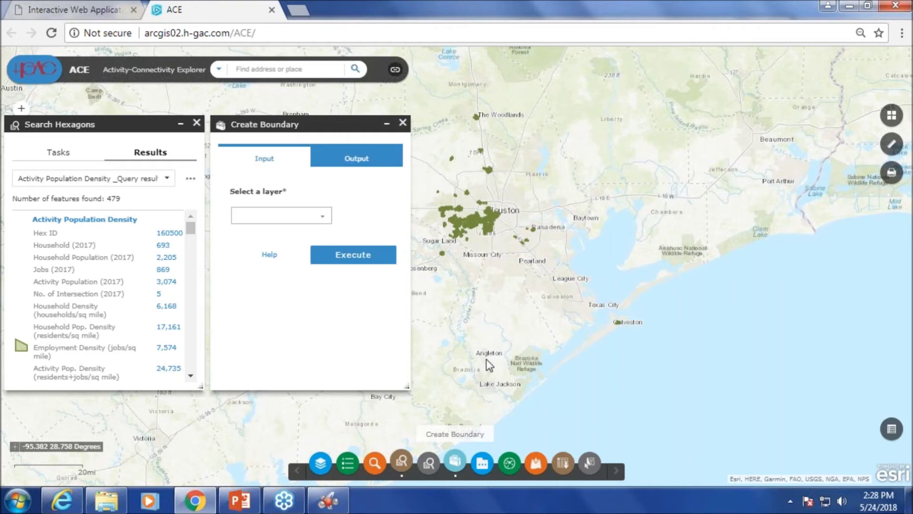
left_click_drag(493, 327, 607, 275)
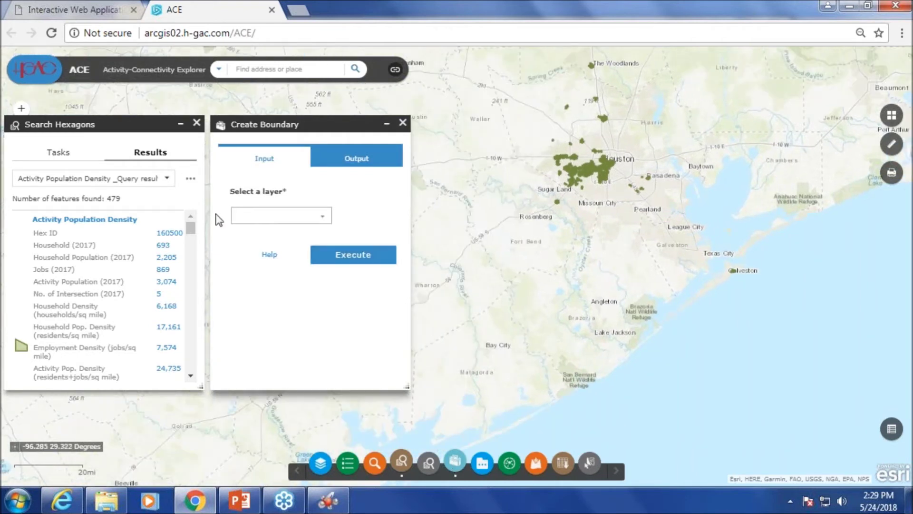
left_click(323, 220)
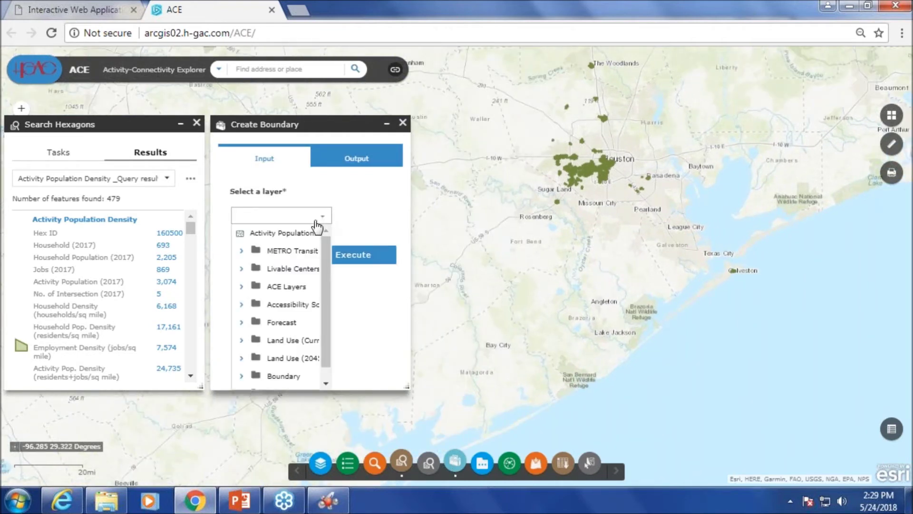
left_click(274, 235)
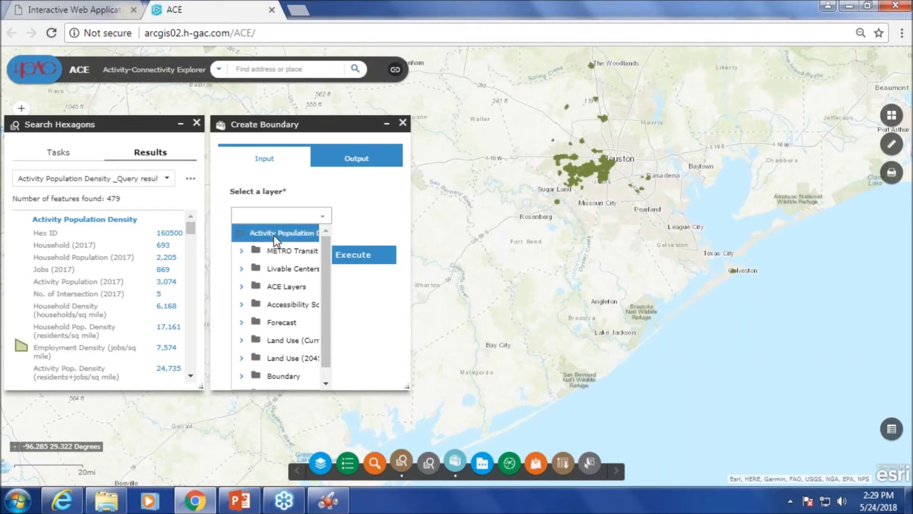
left_click(275, 236)
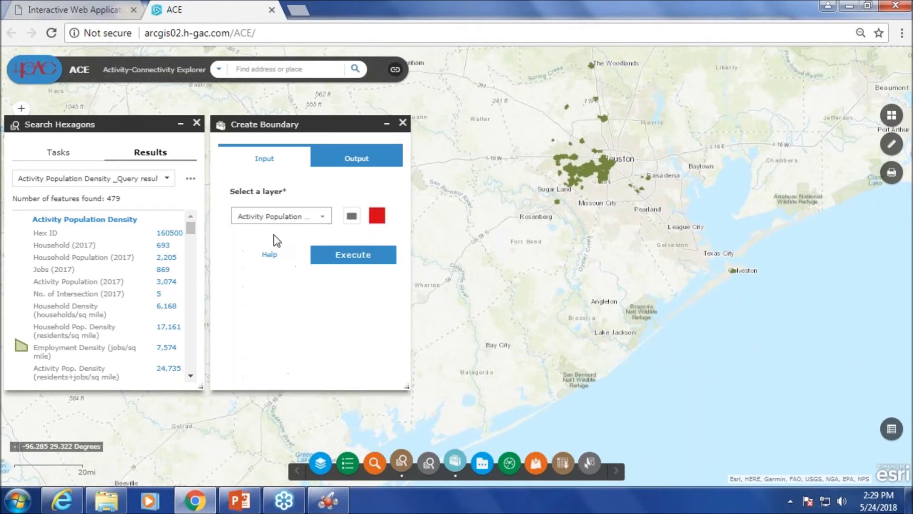
left_click(346, 261)
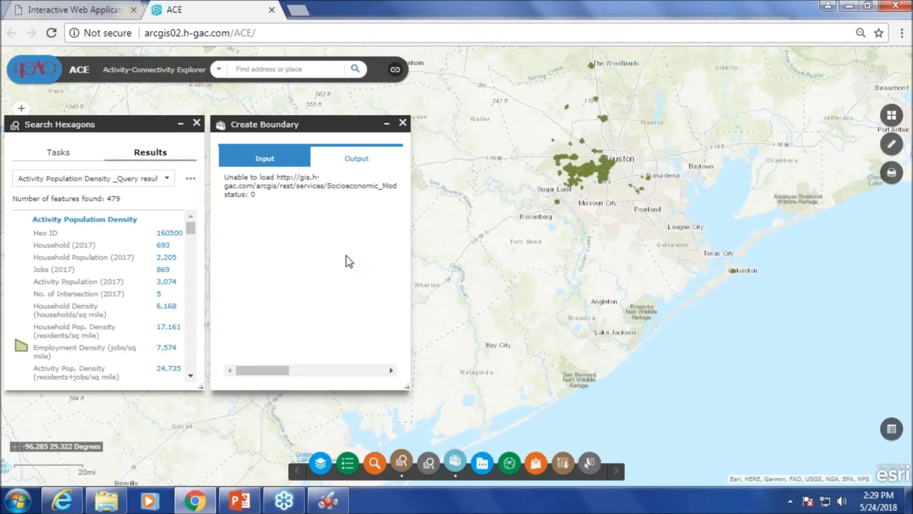
scroll(594, 177, "up", 1)
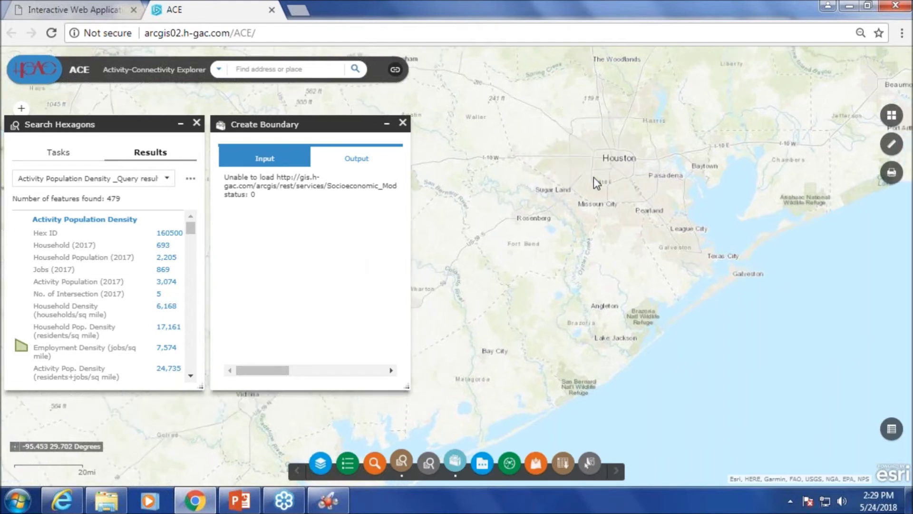
scroll(561, 242, "up", 1)
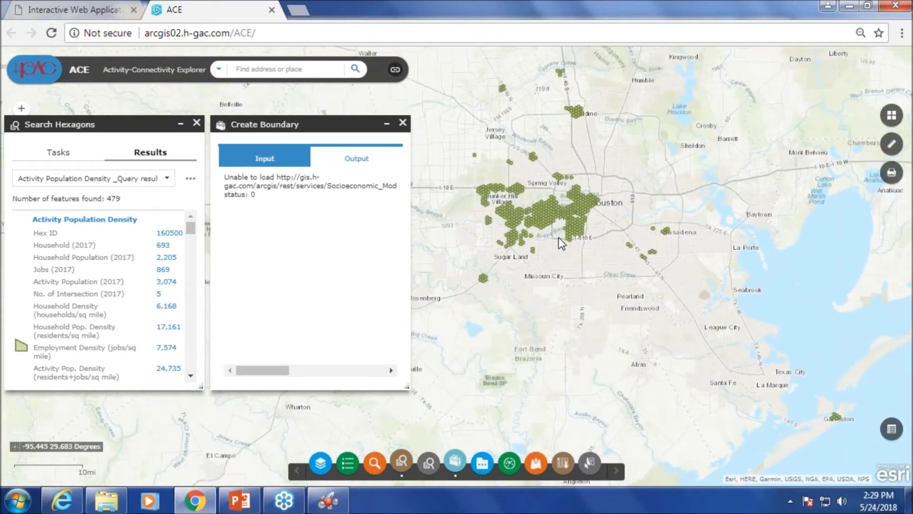
scroll(559, 235, "up", 1)
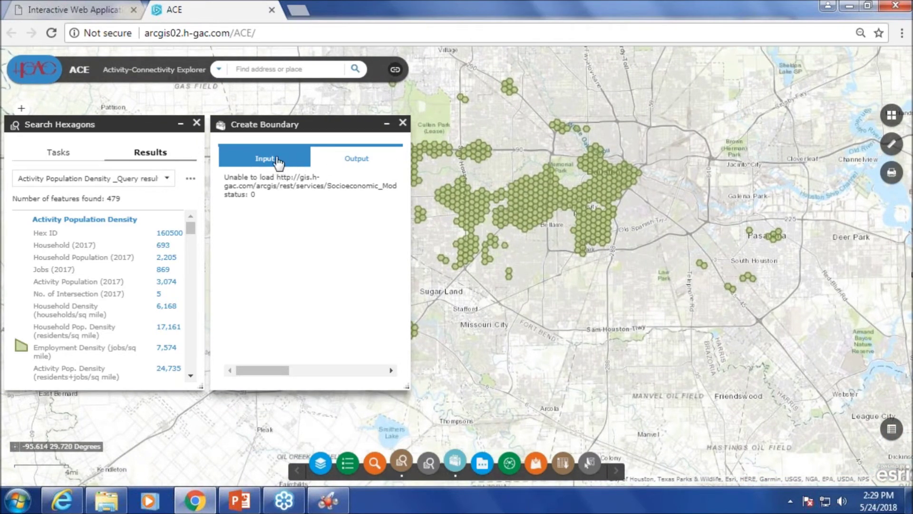
left_click(336, 162)
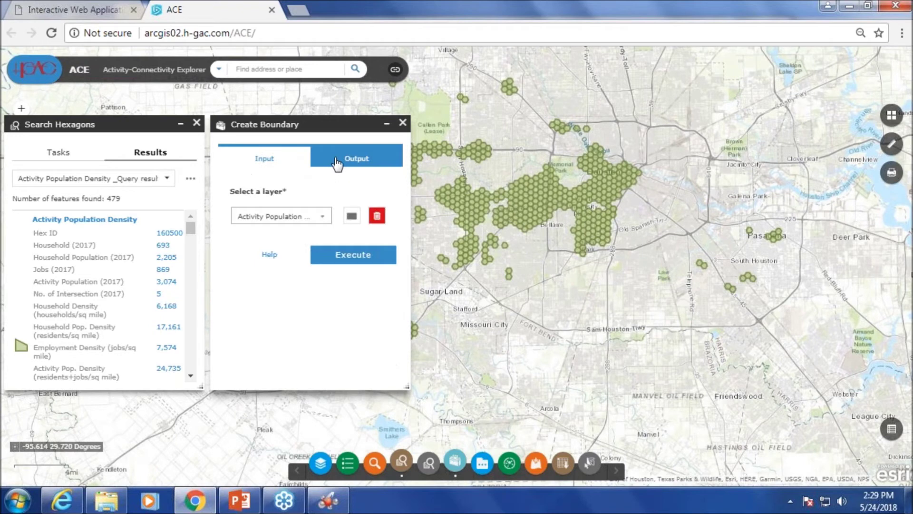
left_click(403, 124)
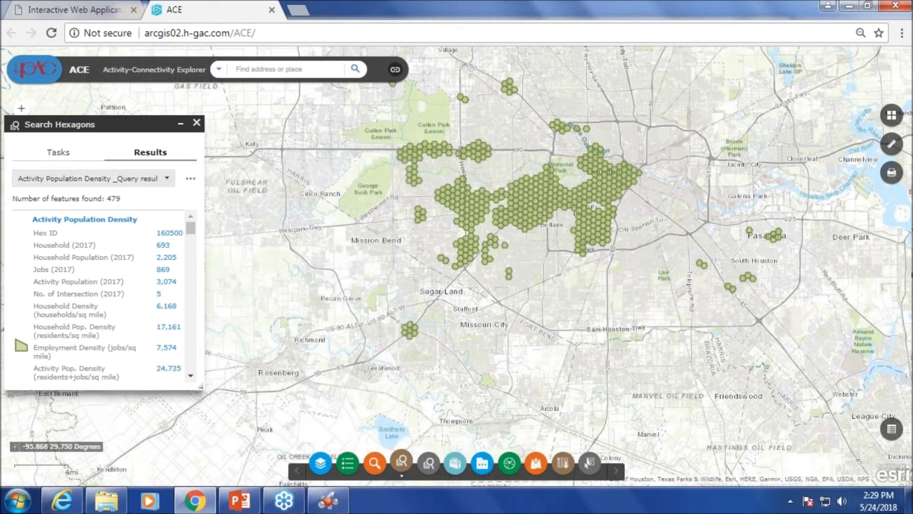
Reload the web map, accept the disclaimer, and turn off the ACE Layers group.
left_click(51, 33)
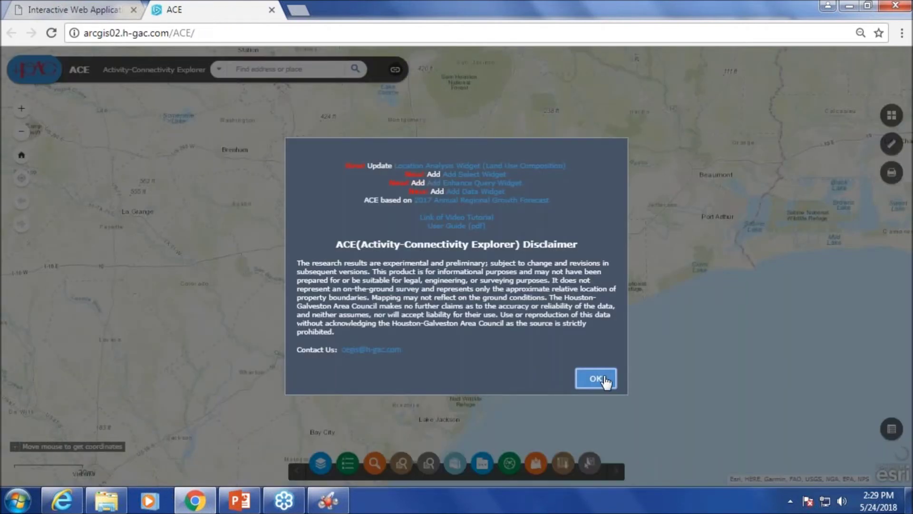
left_click(600, 378)
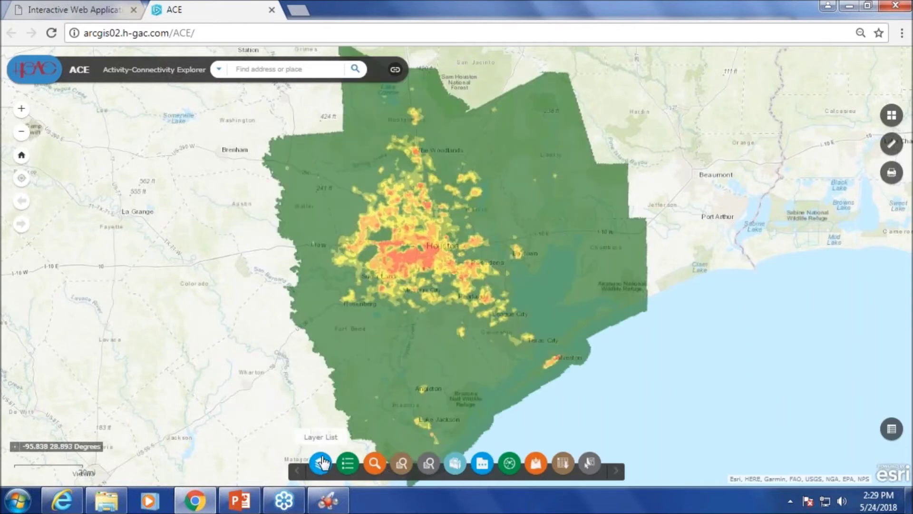
left_click(320, 464)
left_click(31, 310)
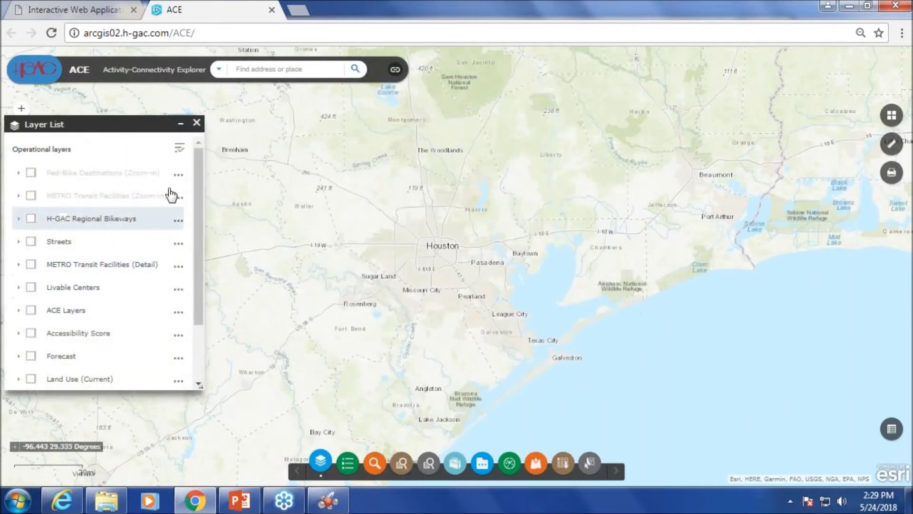
left_click(197, 123)
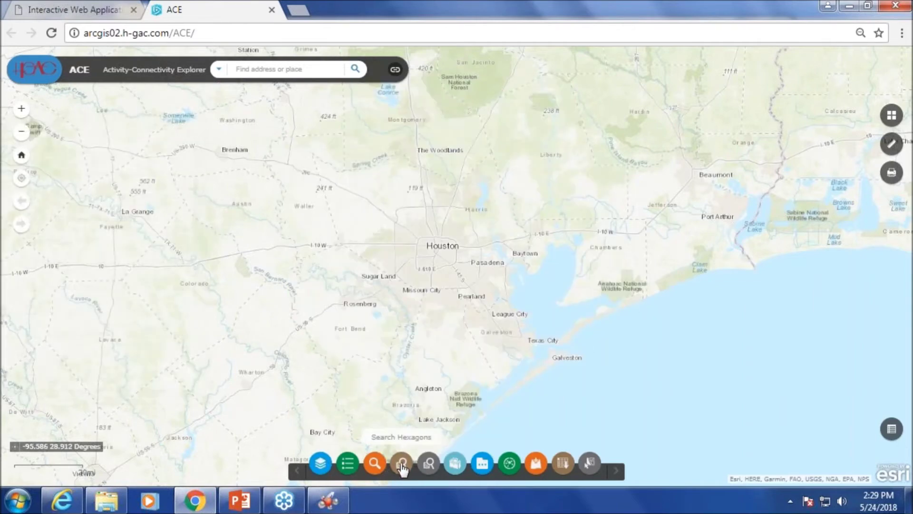
Search the hexagons for an Activity Population Density Index between 0.85 and 1.
left_click(402, 462)
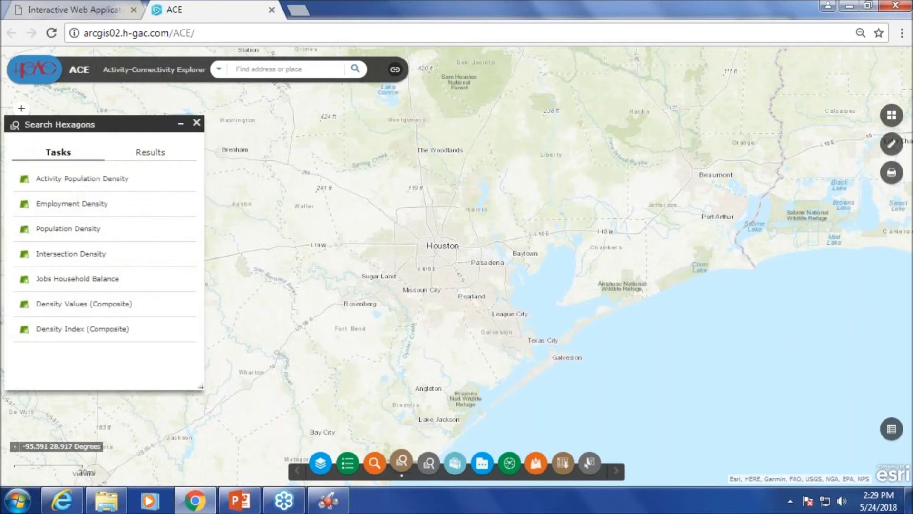
left_click(99, 183)
left_click(83, 280)
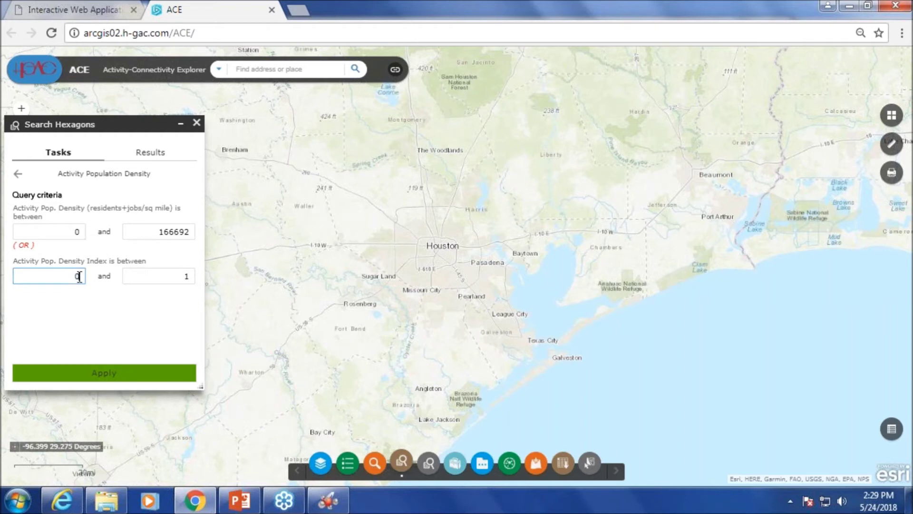
type(".85")
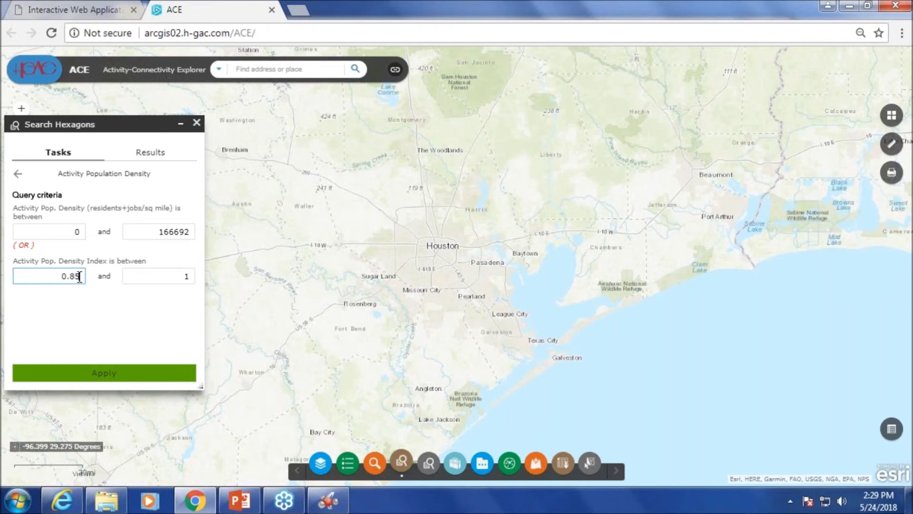
left_click(116, 381)
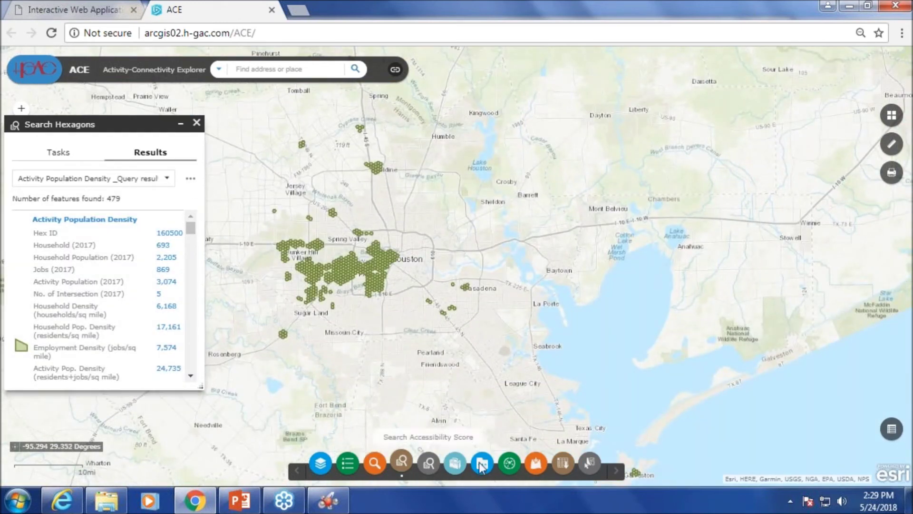
Try again to create a boundary from the new Activity Population Density query result, and close the boundary tool.
left_click(460, 470)
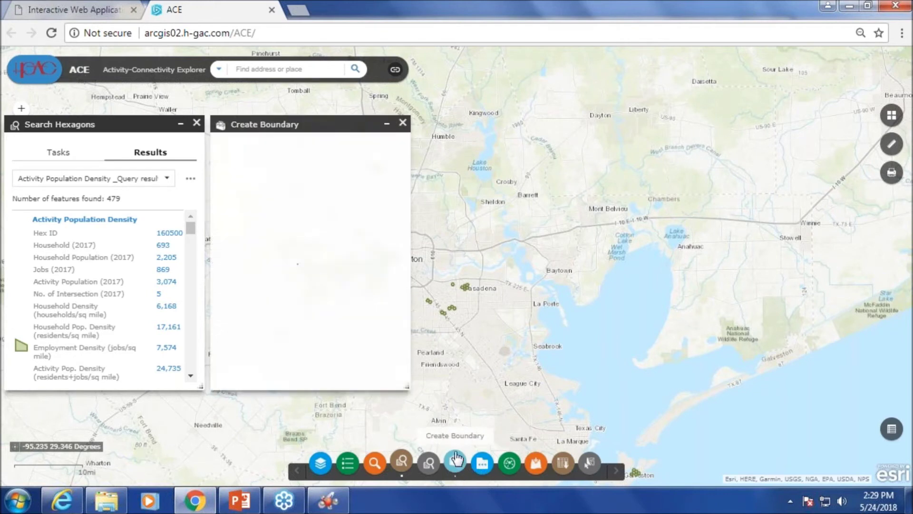
left_click(323, 222)
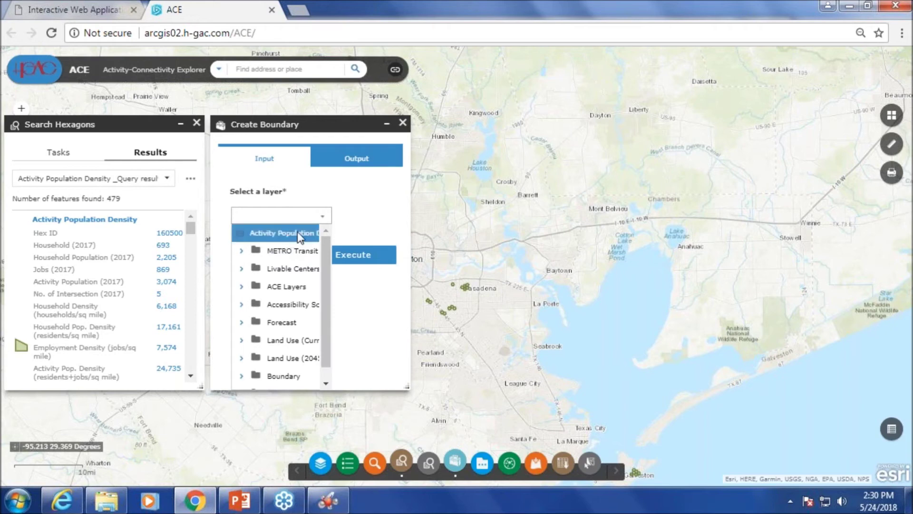
left_click(288, 233)
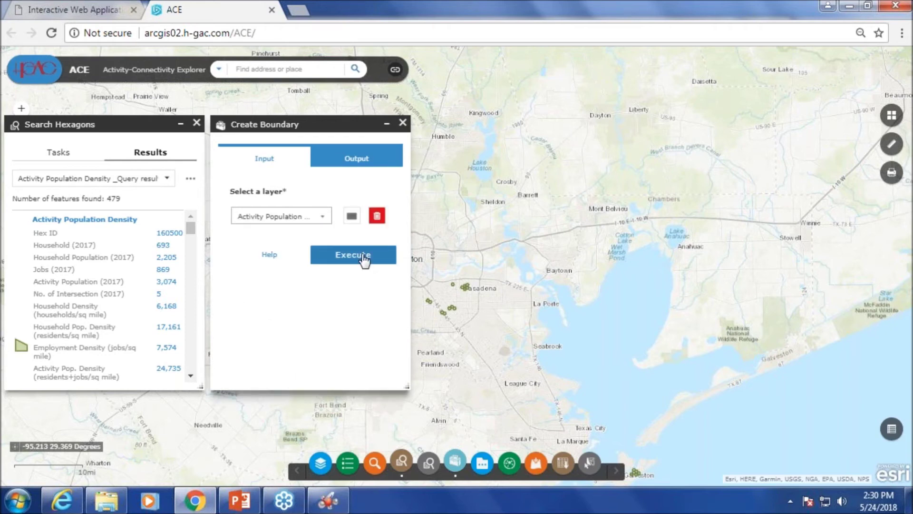
left_click(365, 259)
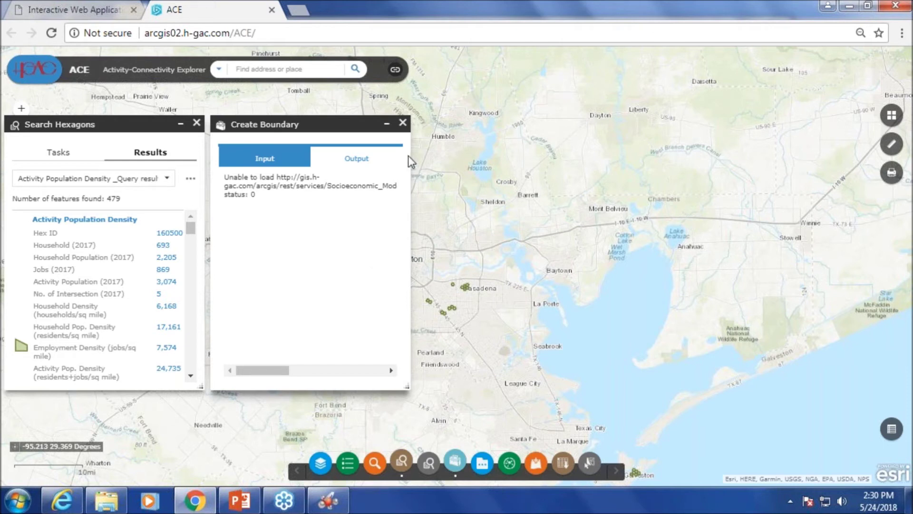
left_click(403, 123)
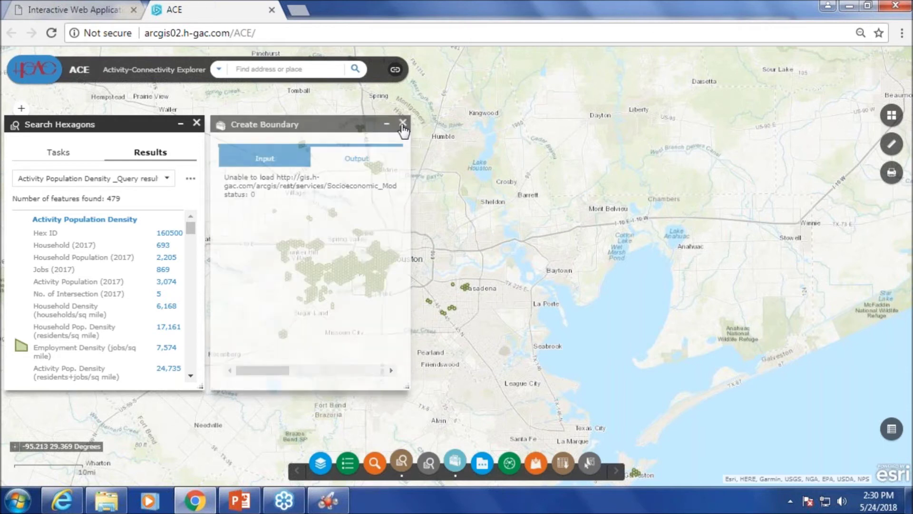
Remove the Activity Population Density query result and close the hexagon search.
left_click(190, 179)
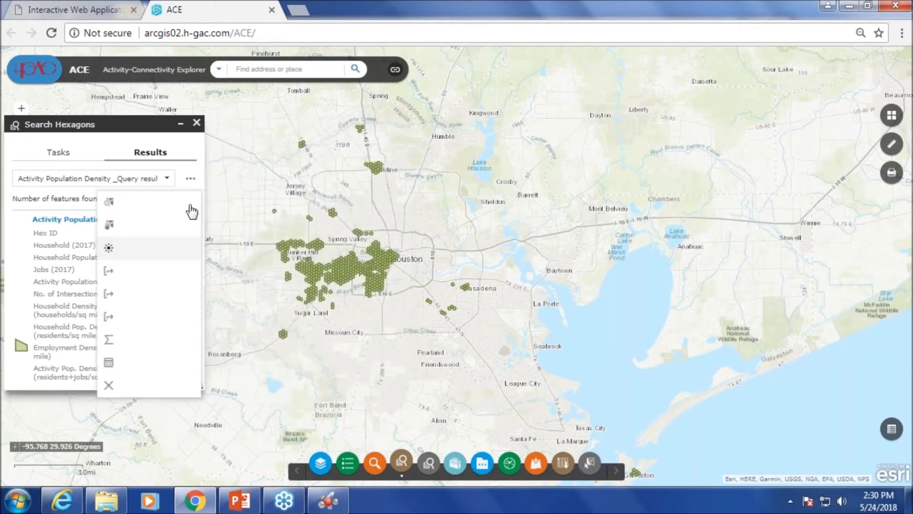
left_click(131, 388)
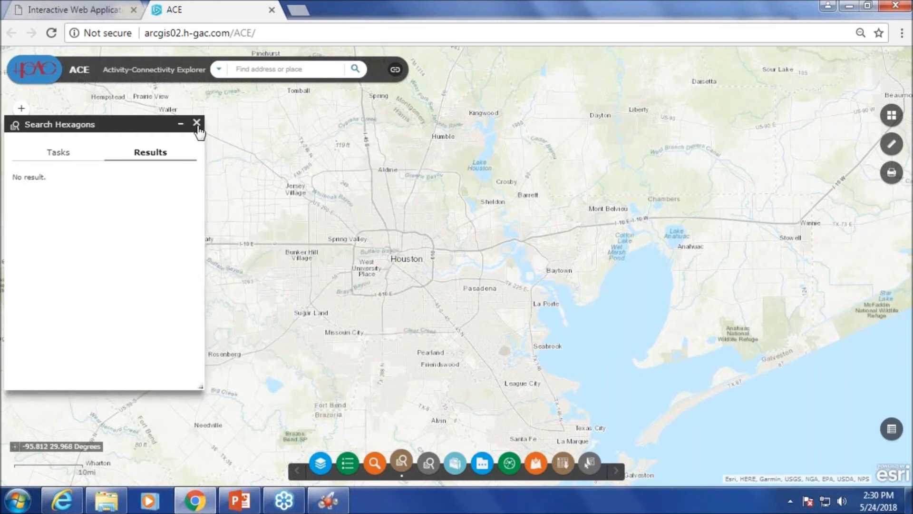
left_click(197, 124)
Search the hexagons for an Accessibility Score between 85 and 100.
left_click(429, 462)
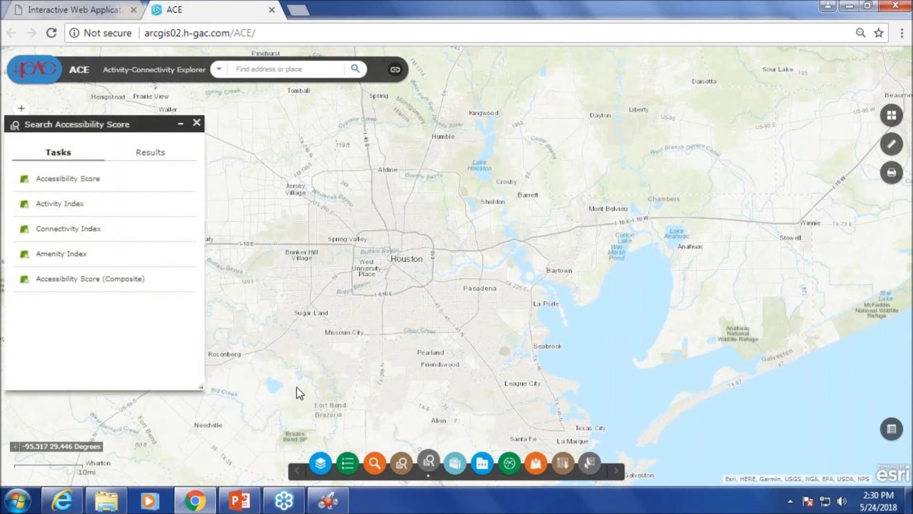
left_click(116, 182)
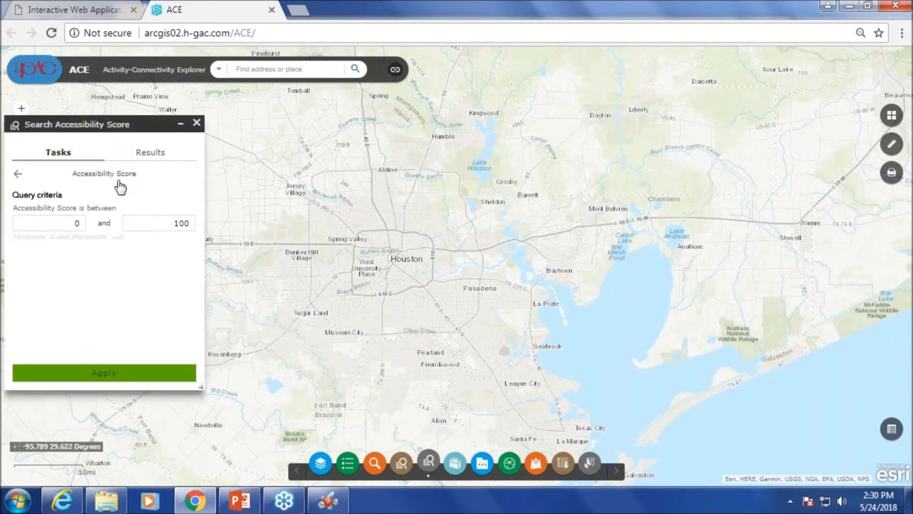
left_click(81, 223)
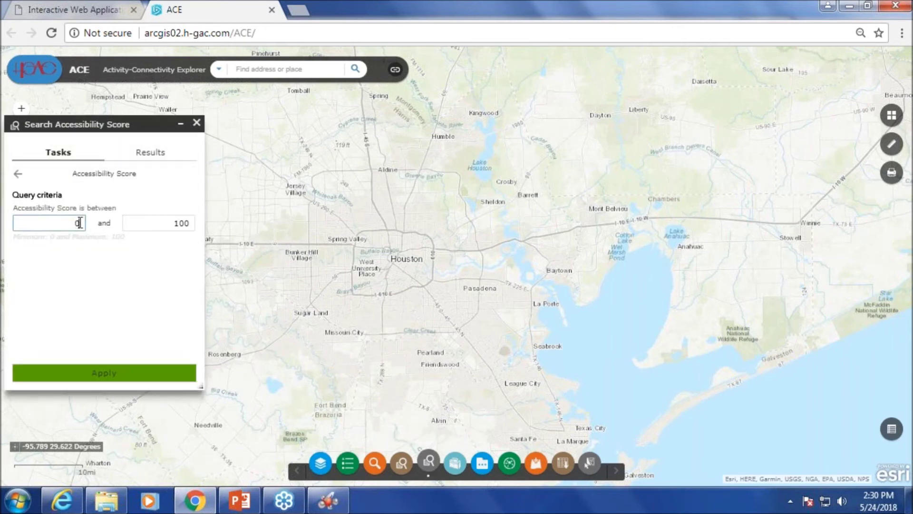
type(".")
type("85")
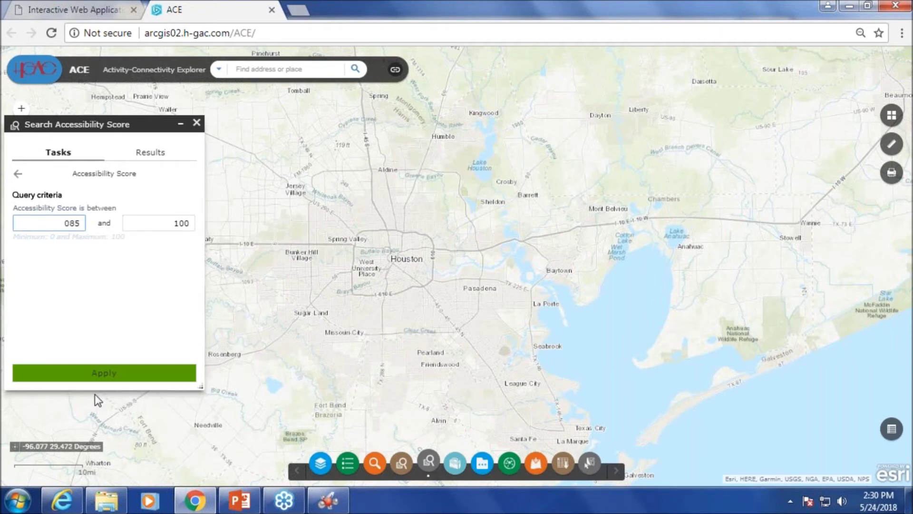
left_click(103, 375)
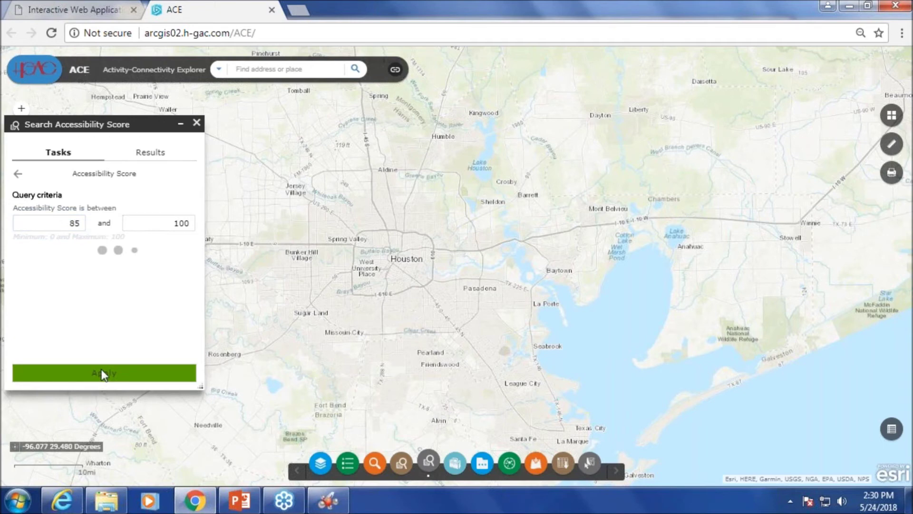
Examine the matching accessibility hexagons on the map, and open and close the Create Boundary tool.
scroll(407, 287, "down", 1)
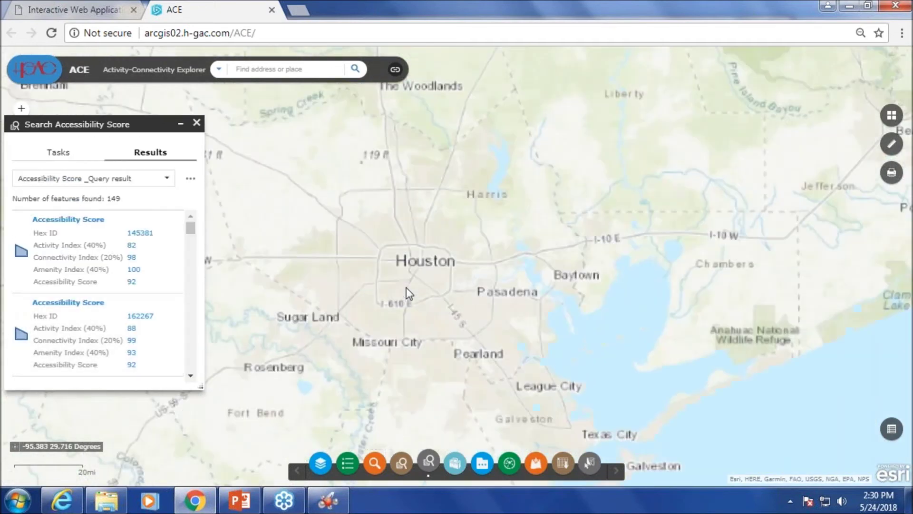
scroll(406, 287, "up", 2)
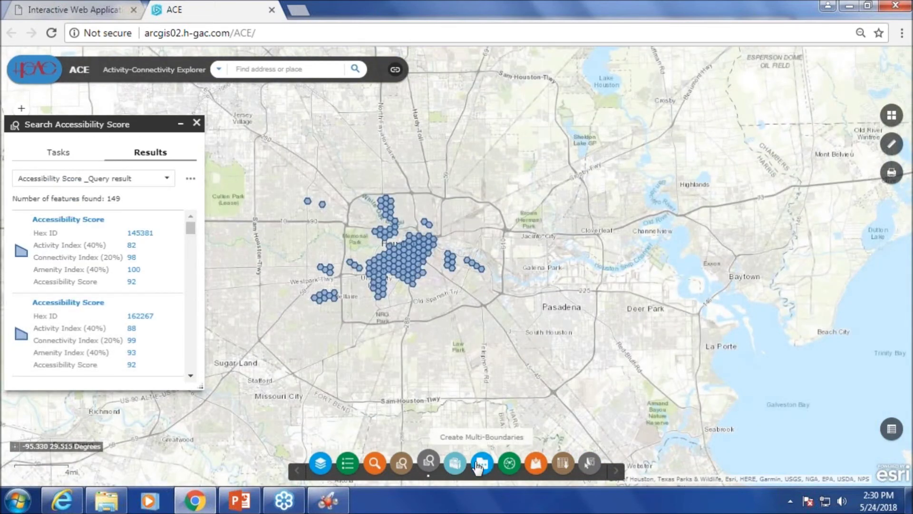
left_click(456, 465)
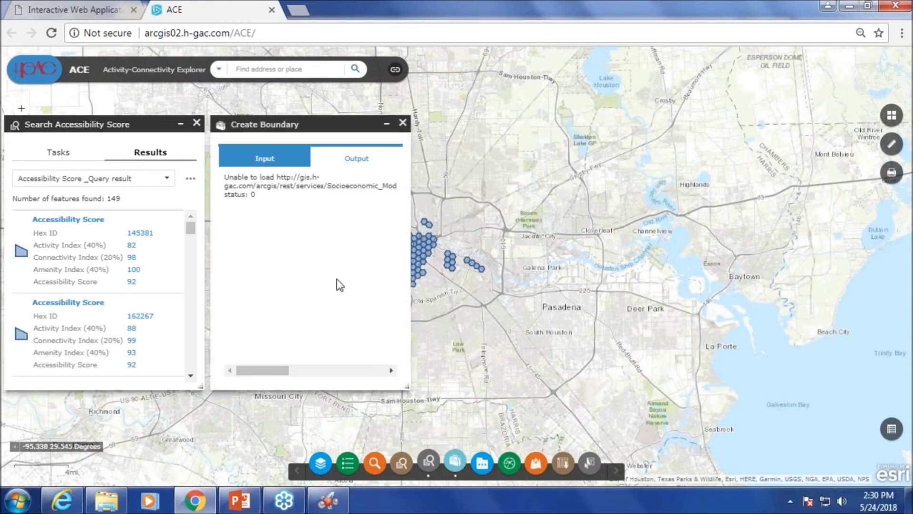
left_click(403, 125)
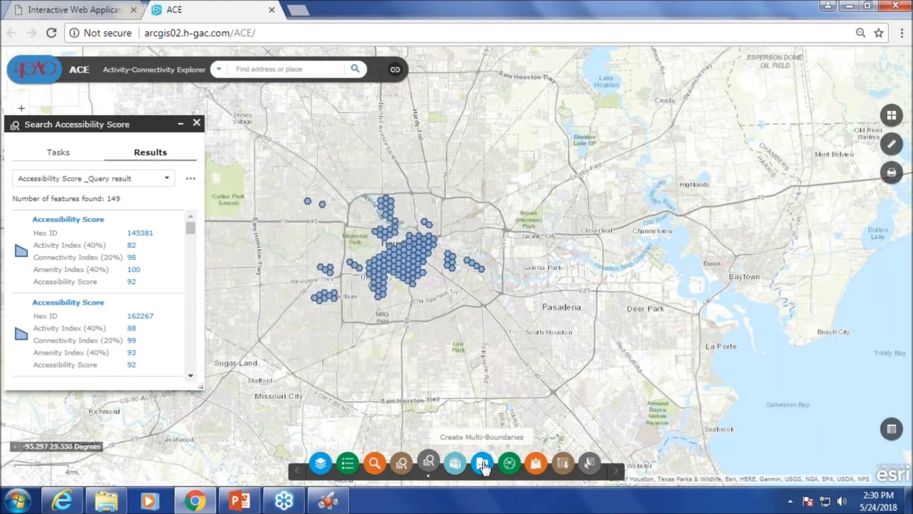
Try to create a boundary from the Accessibility Score query result with the Create Boundary 2 tool, and close the multi-boundary tools.
left_click(483, 465)
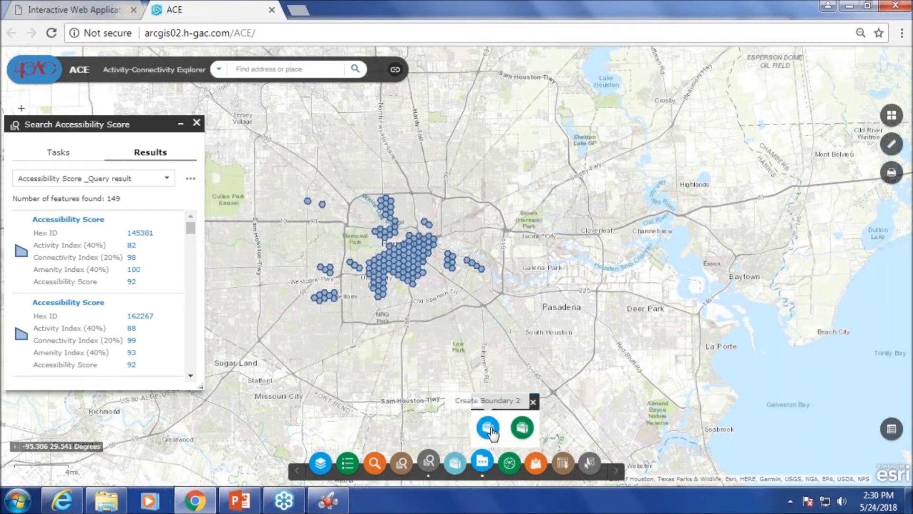
left_click(489, 428)
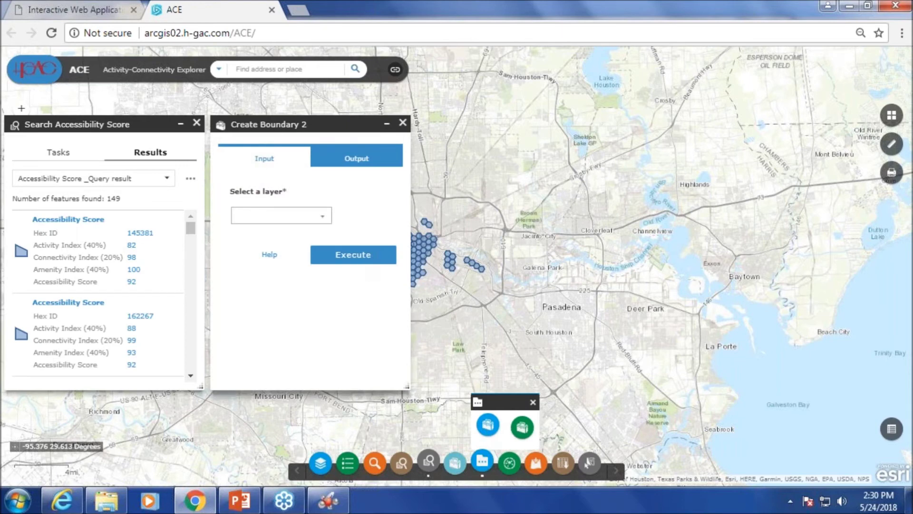
left_click(314, 216)
left_click(283, 233)
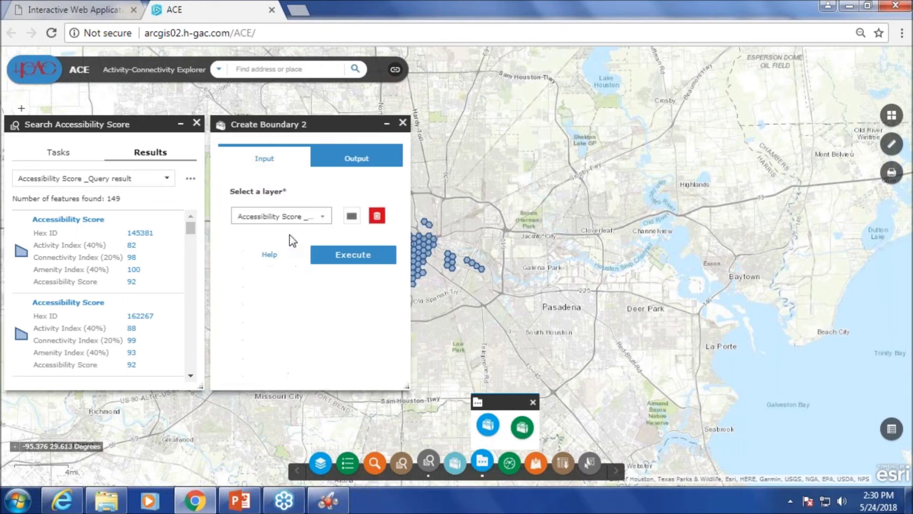
left_click(345, 259)
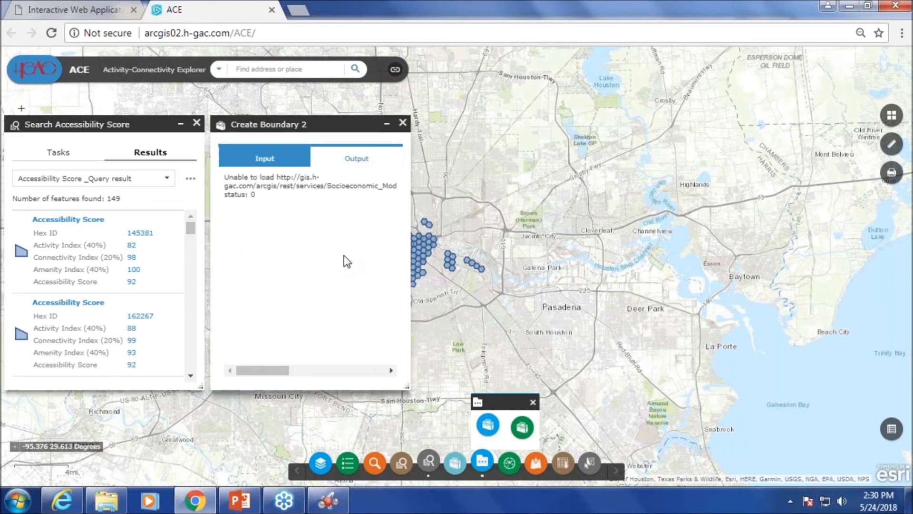
left_click(403, 124)
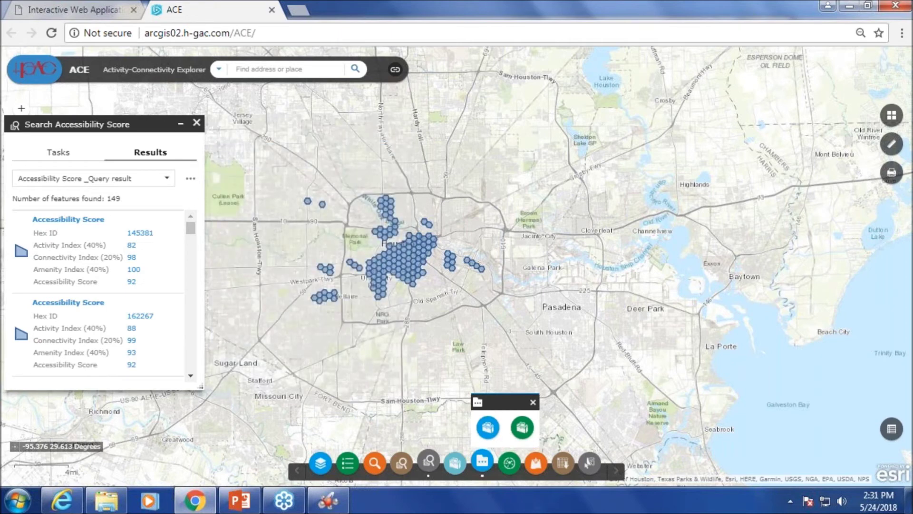
left_click(533, 403)
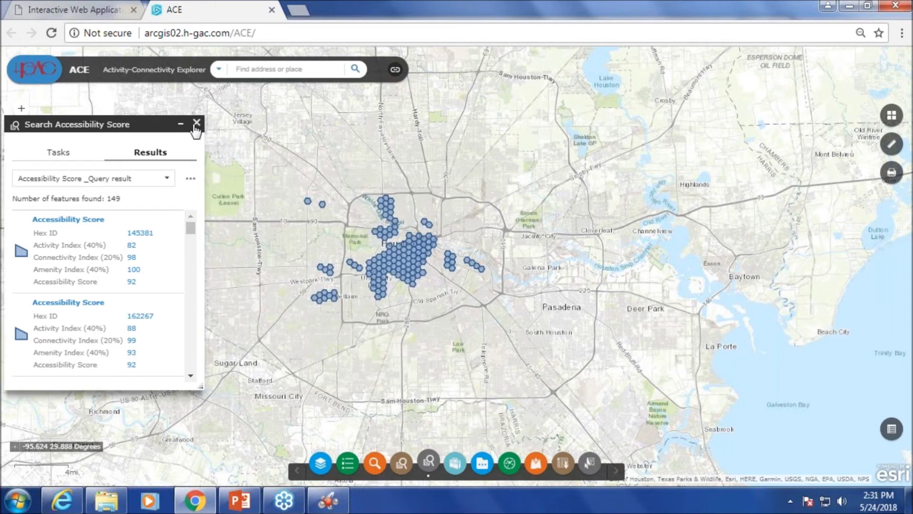
Remove the Accessibility Score query result and close the Accessibility Score search.
left_click(190, 178)
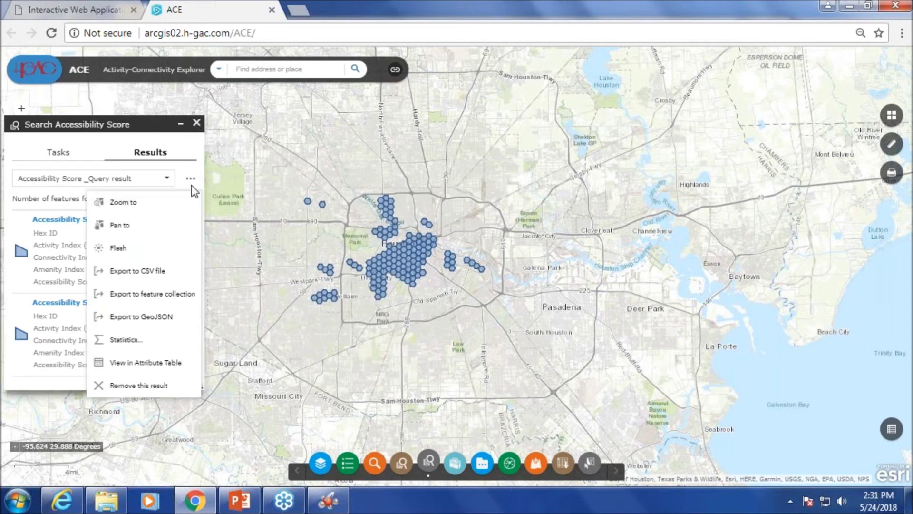
left_click(143, 388)
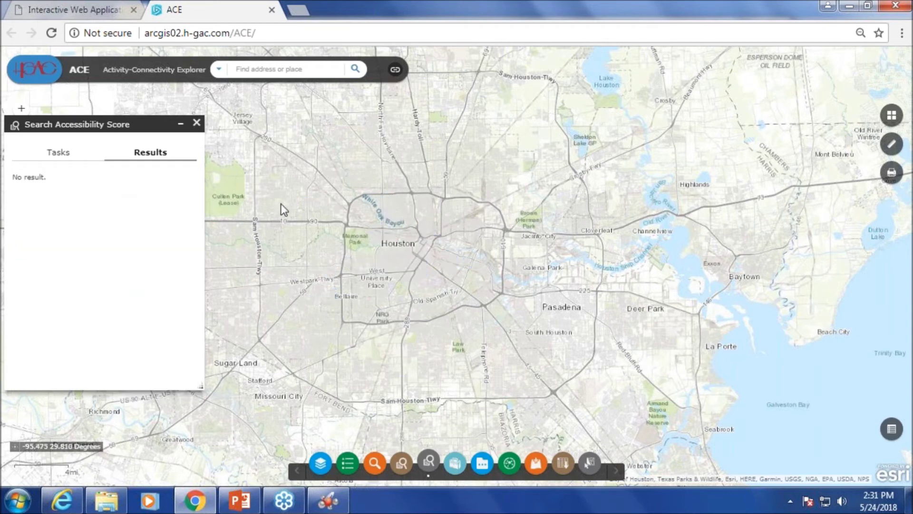
left_click(196, 124)
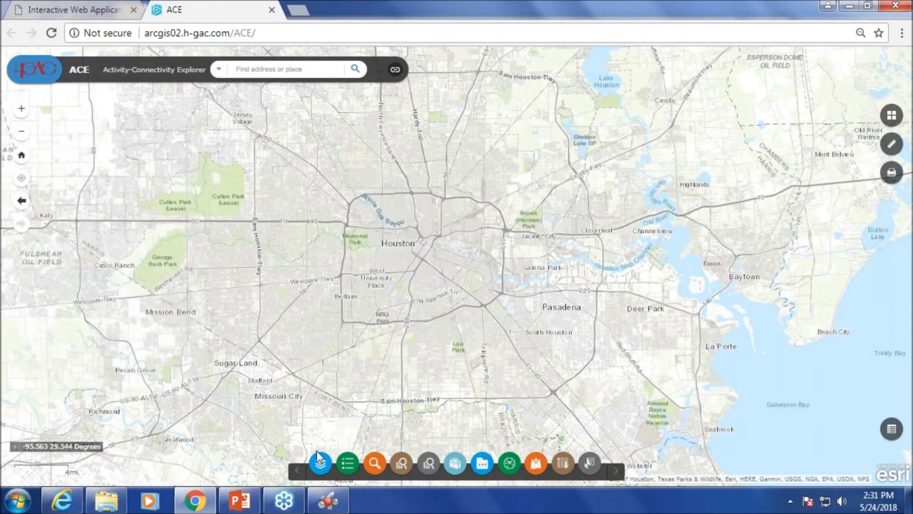
Search the summary boundaries for an Activity Population Density of 11,000 + (80% cumulative density).
left_click(385, 466)
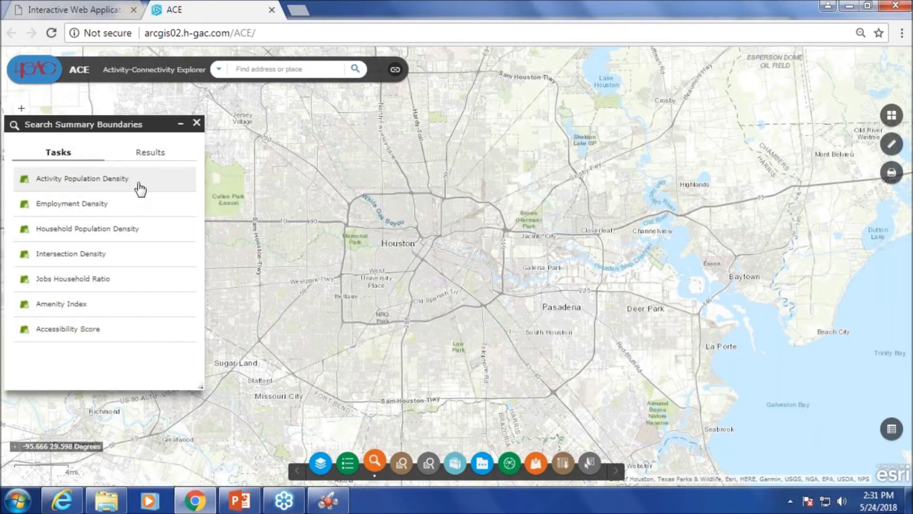
left_click(141, 182)
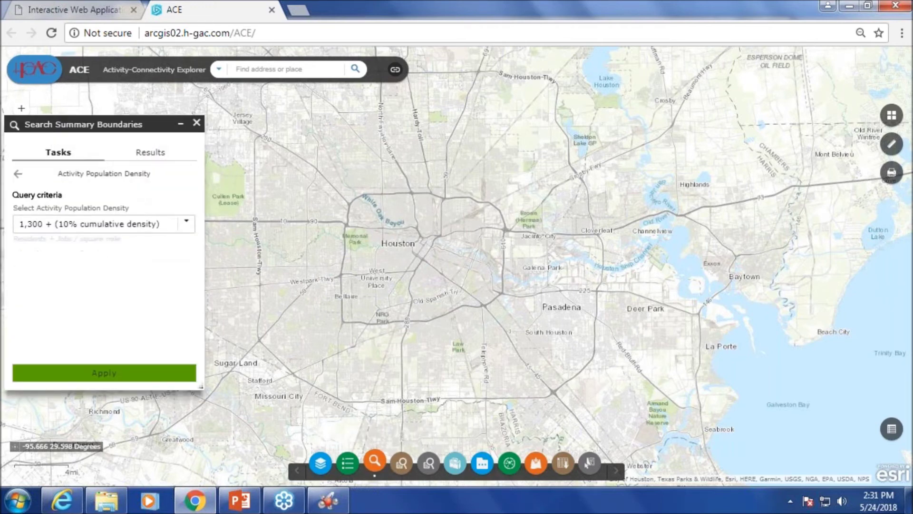
left_click(188, 230)
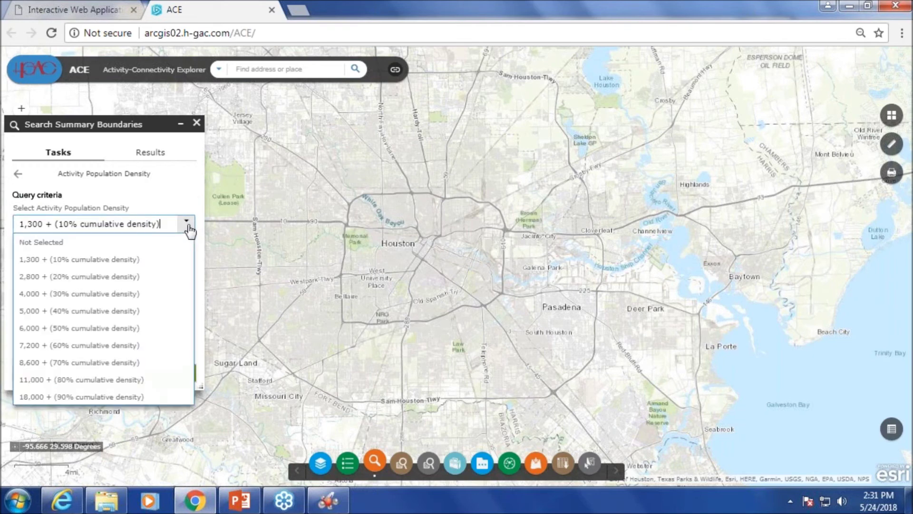
left_click(109, 381)
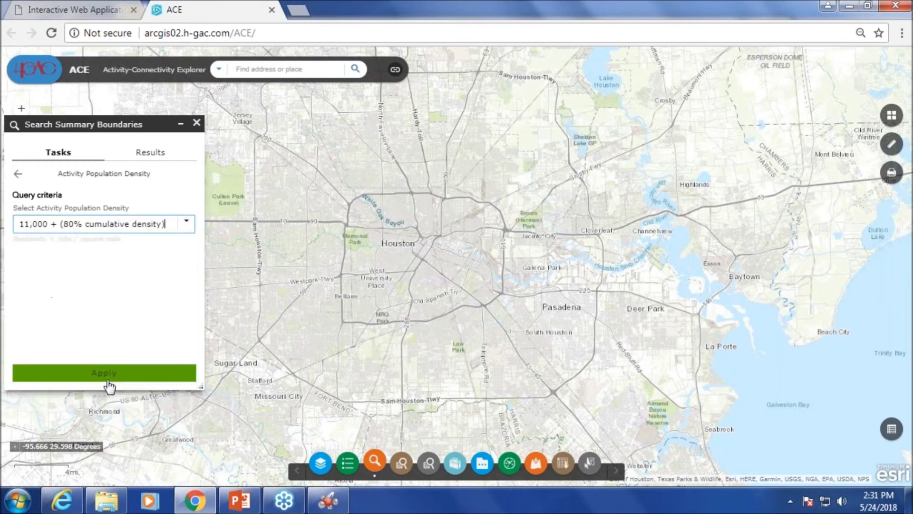
left_click(104, 373)
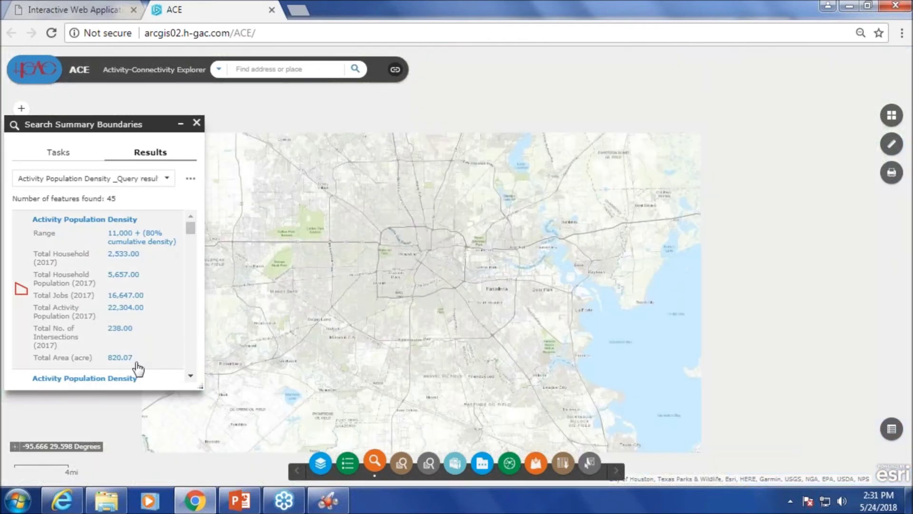
Examine the household, jobs and area details of the large boundary west of Houston and the one near Bunker Hill Village.
left_click_drag(527, 323, 572, 293)
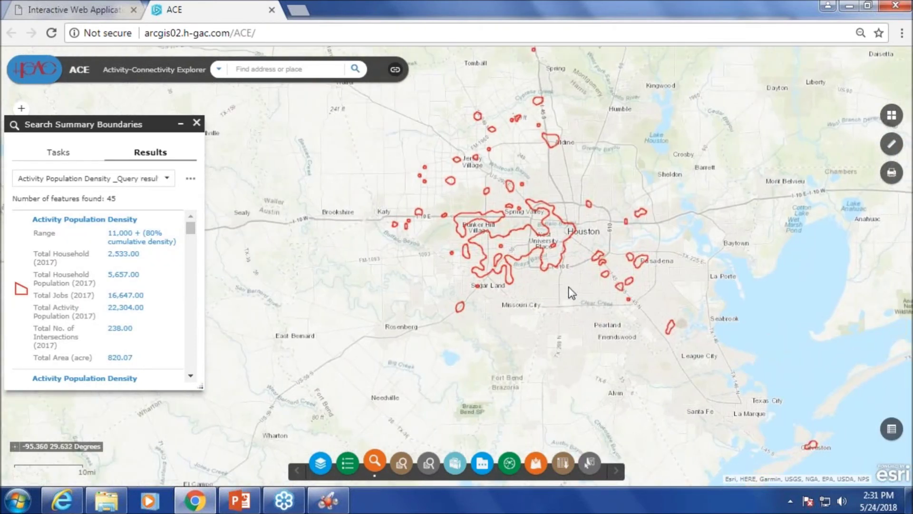
left_click(523, 241)
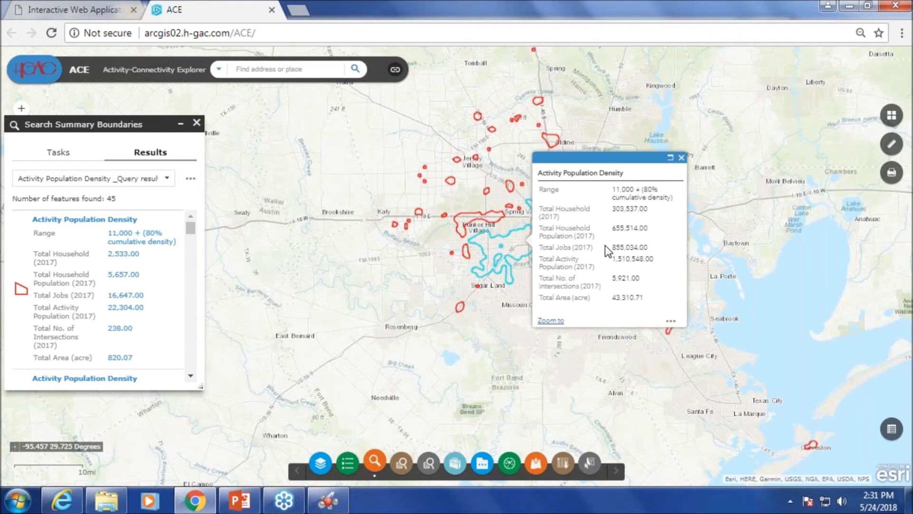
left_click(467, 218)
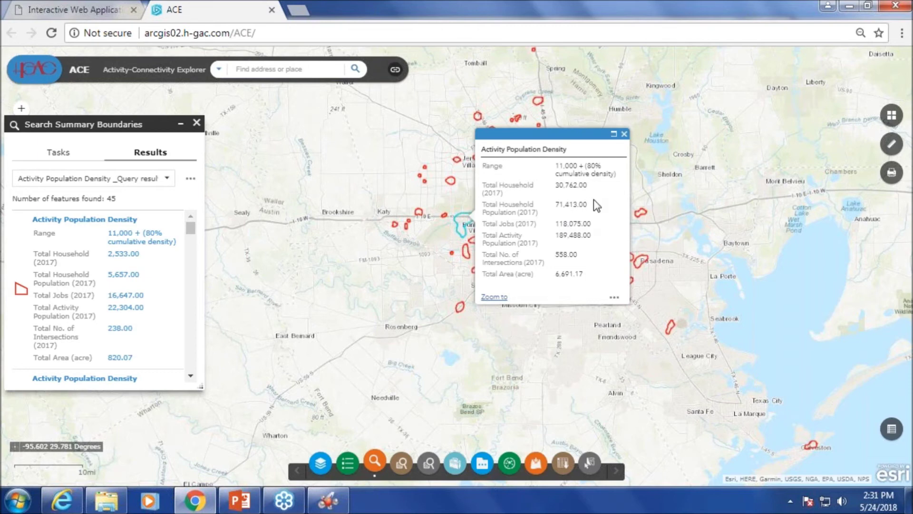
left_click(625, 135)
left_click_drag(618, 165, 536, 201)
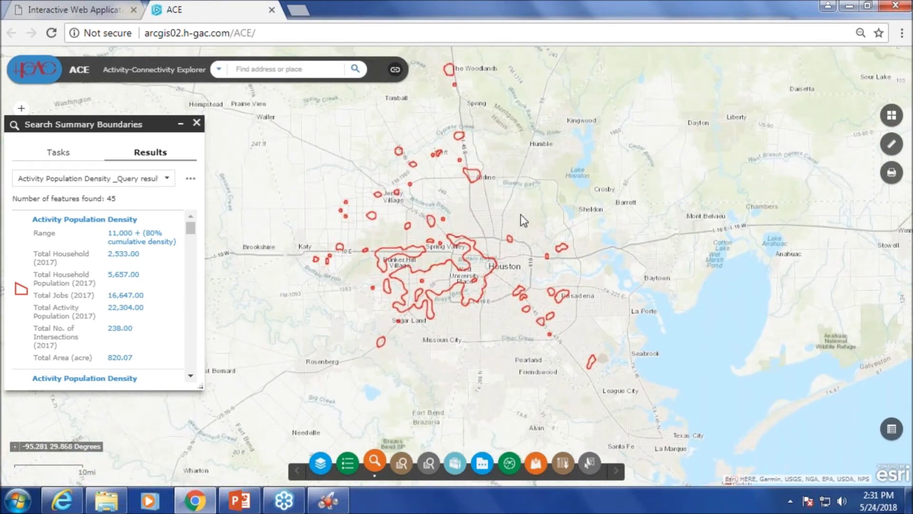
Review the range choices of the Employment Density summary boundary query and return to the list of queries.
left_click(62, 155)
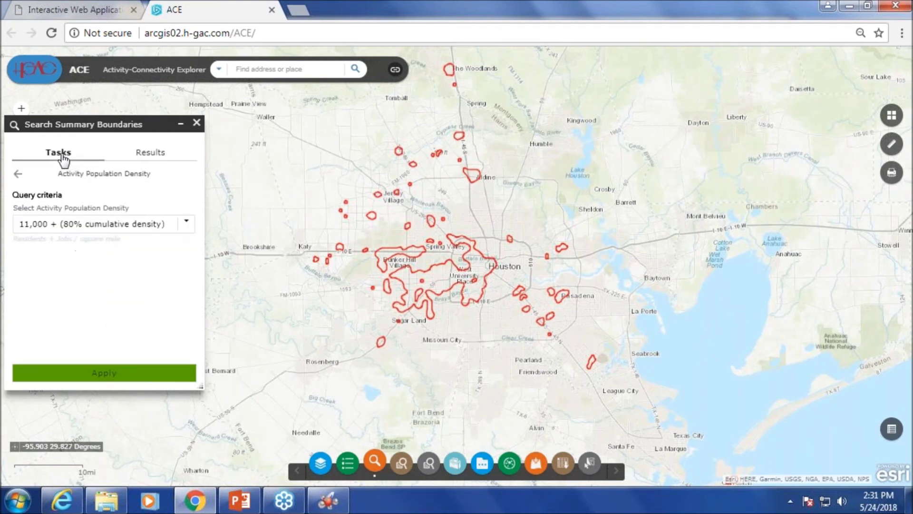
left_click(19, 175)
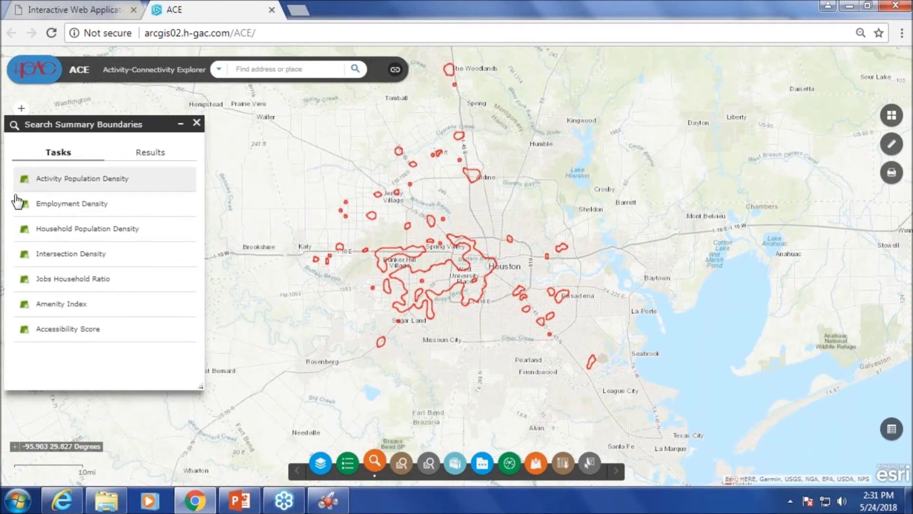
left_click(82, 207)
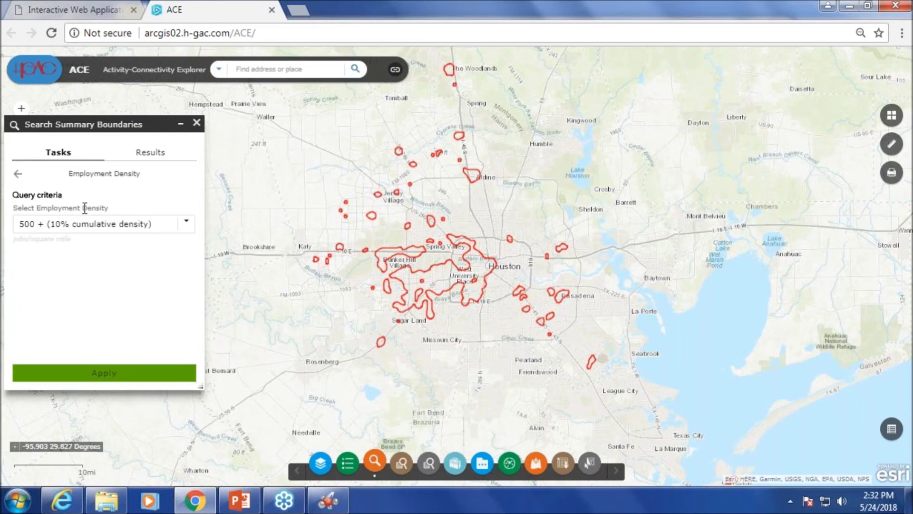
left_click(186, 226)
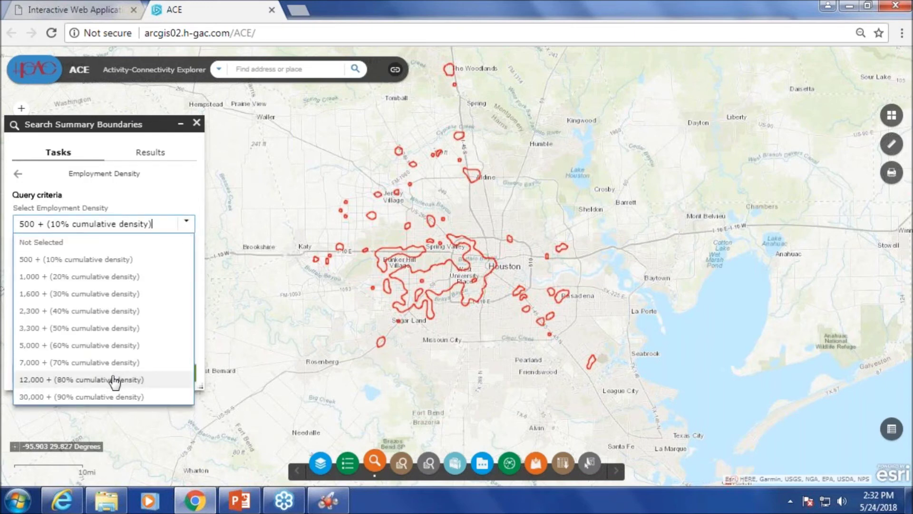
left_click(18, 174)
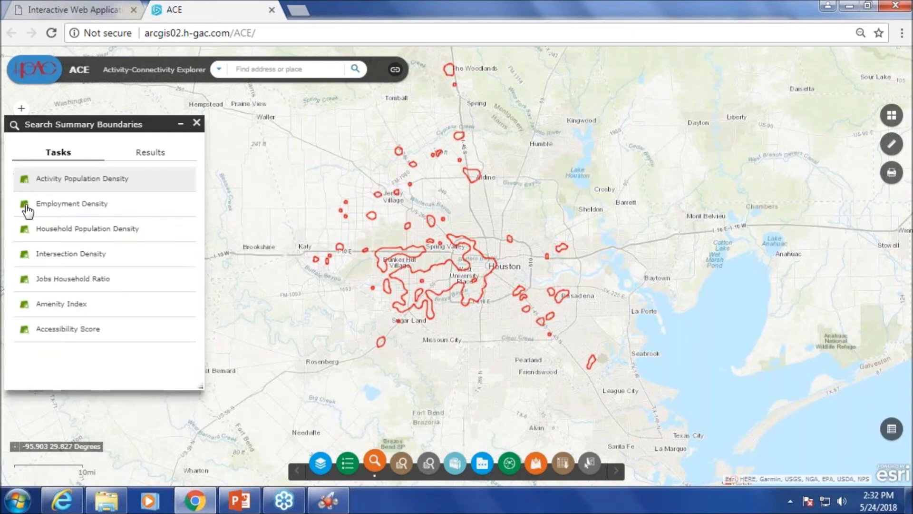
Search the summary boundaries for an Intersection Density of 97 + (80% cumulative density).
left_click(88, 256)
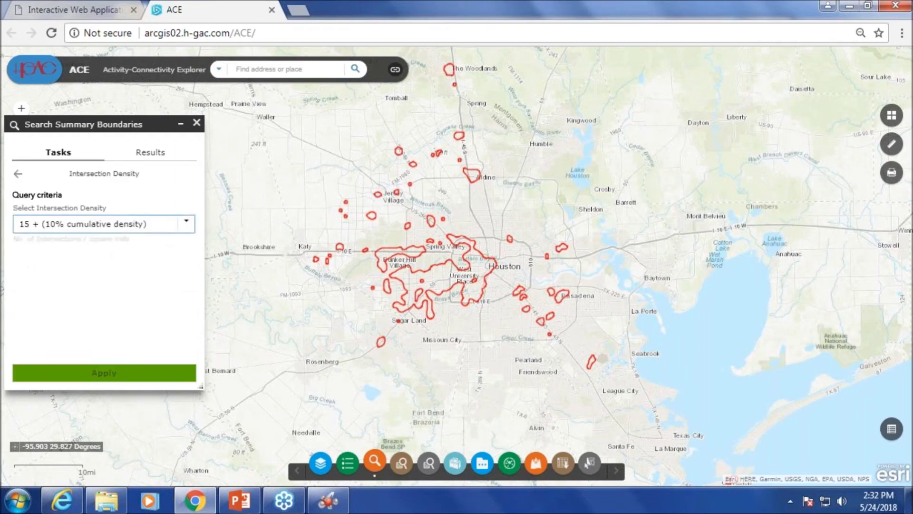
left_click(189, 224)
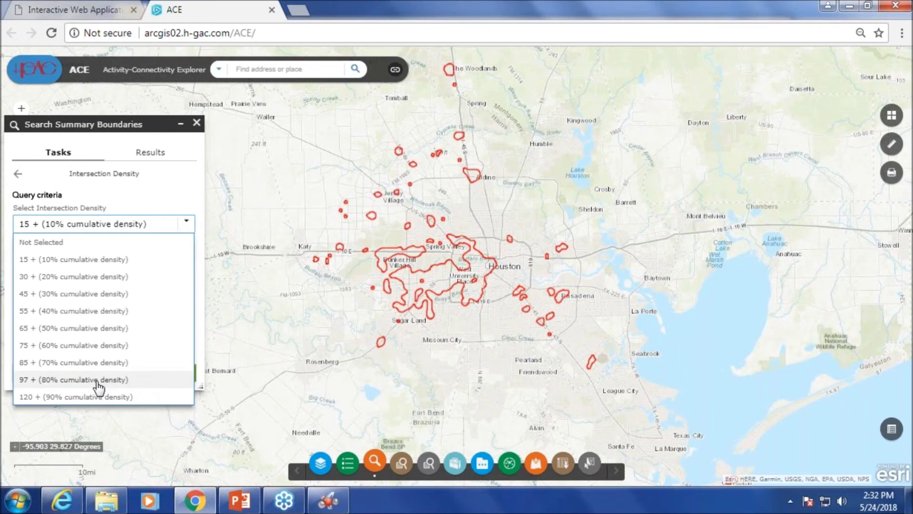
left_click(99, 381)
left_click(114, 374)
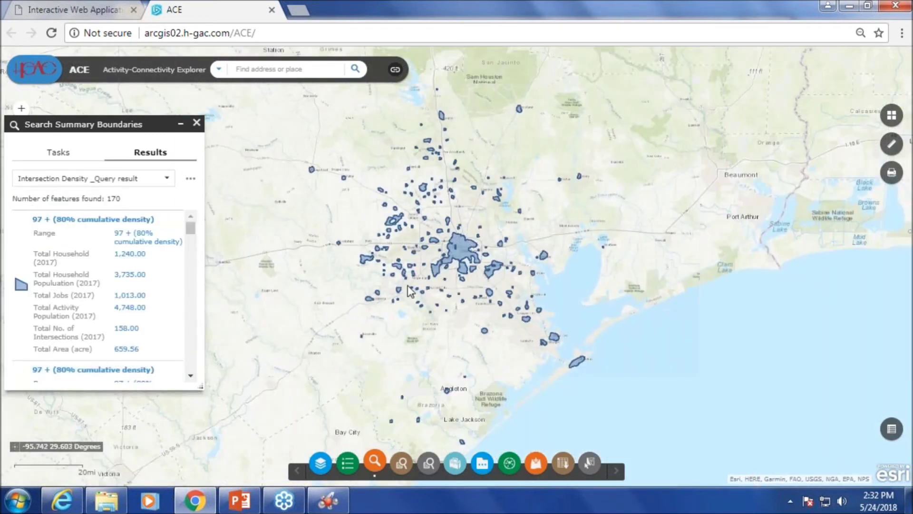
scroll(501, 270, "up", 1)
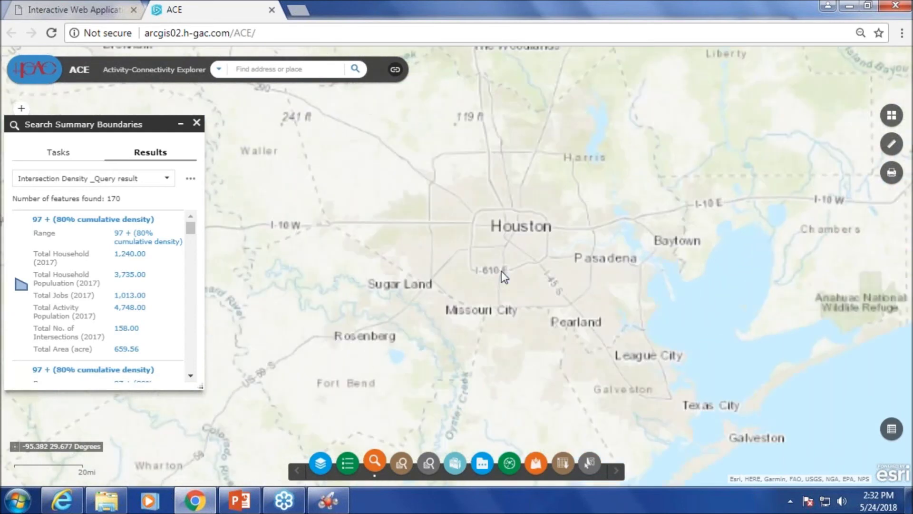
Show the Activity Population Density query result layer together with the Intersection Density result on the map, and close the layer list.
left_click(320, 464)
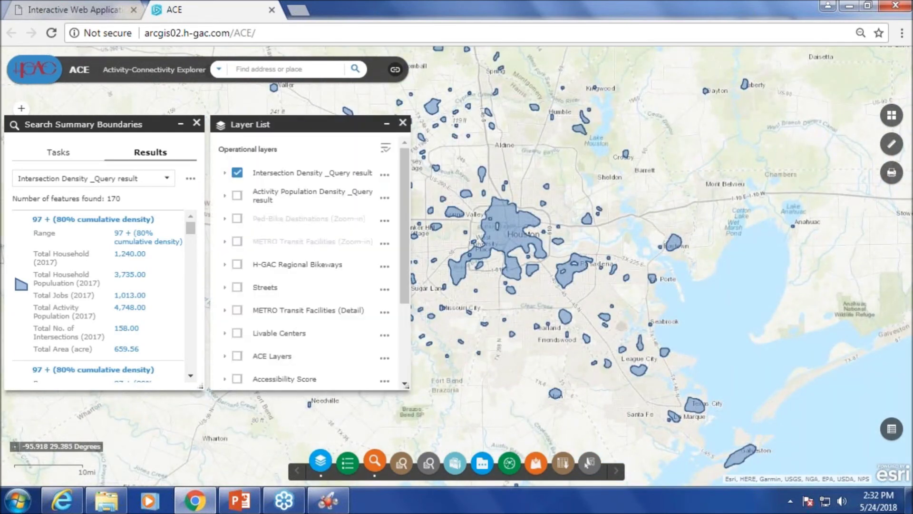
left_click(237, 195)
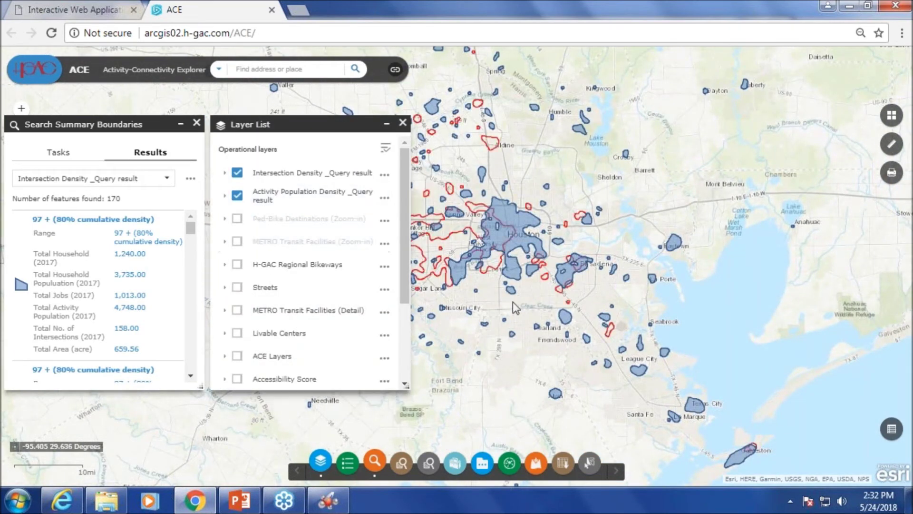
left_click_drag(564, 307, 636, 302)
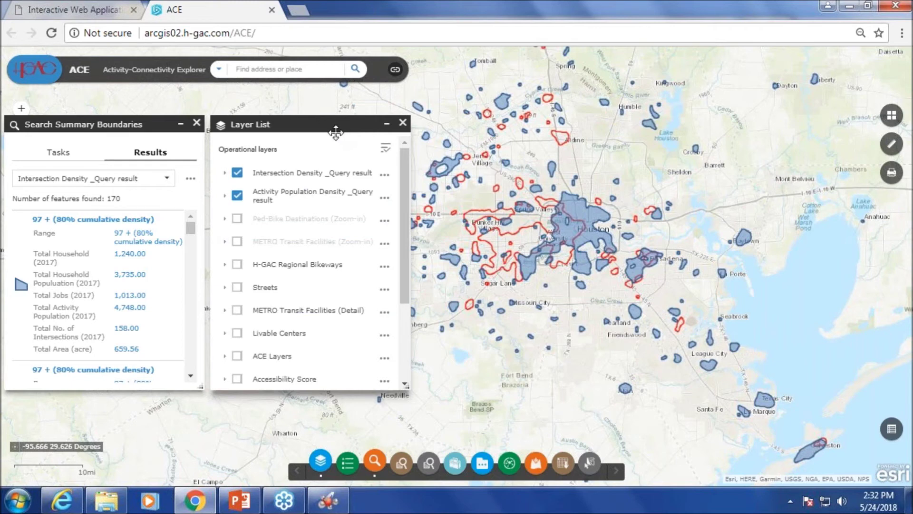
left_click(402, 123)
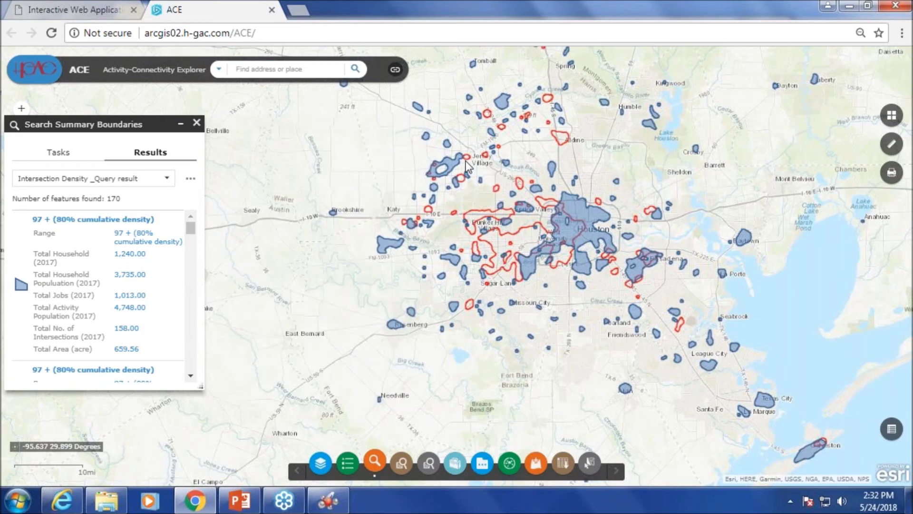
scroll(461, 152, "down", 1)
scroll(352, 188, "down", 1)
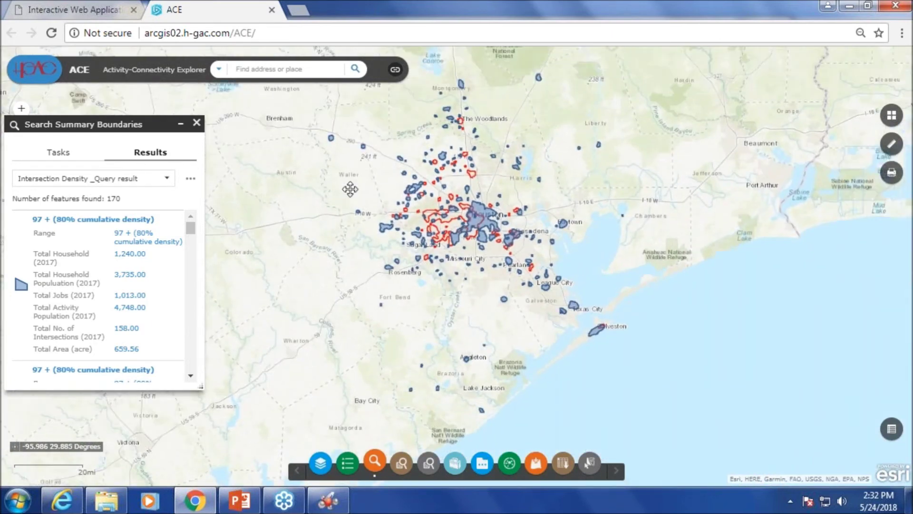
Select the Intersection Density and Activity Population Density query result features across the Houston region with a circle selection.
left_click(590, 463)
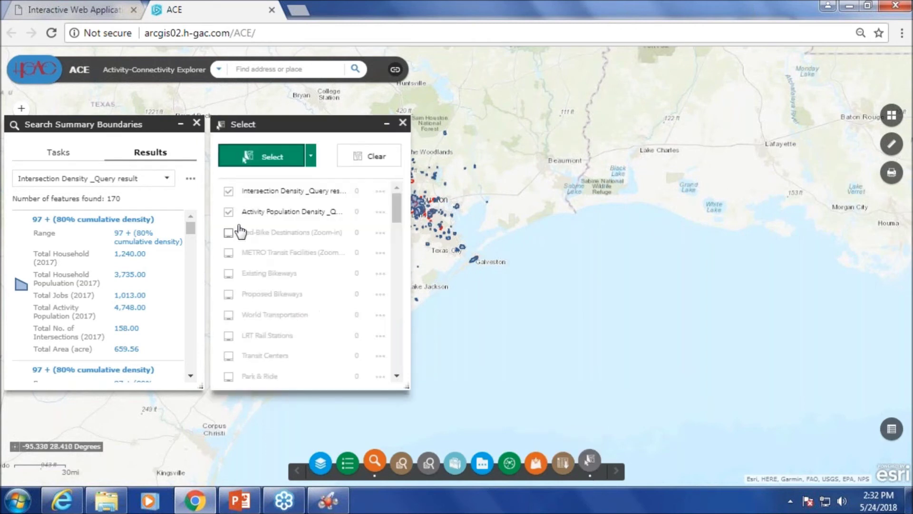
left_click(320, 462)
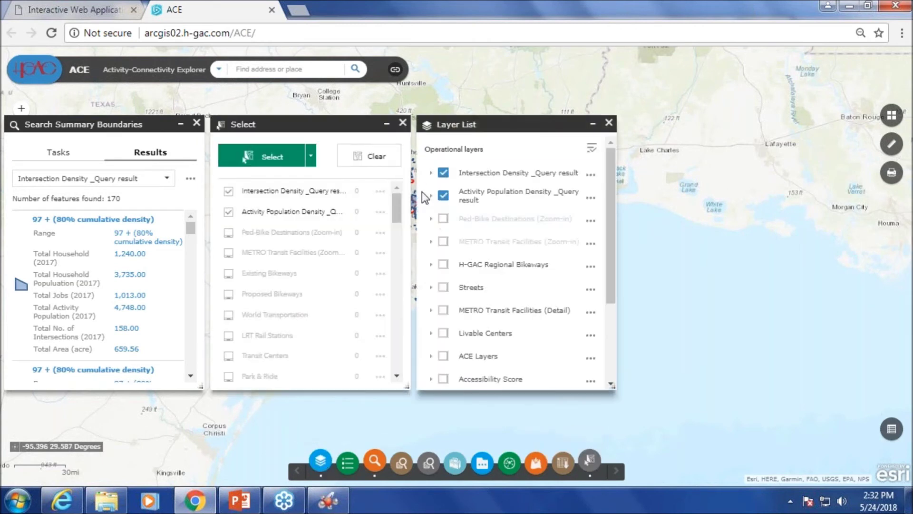
left_click(593, 124)
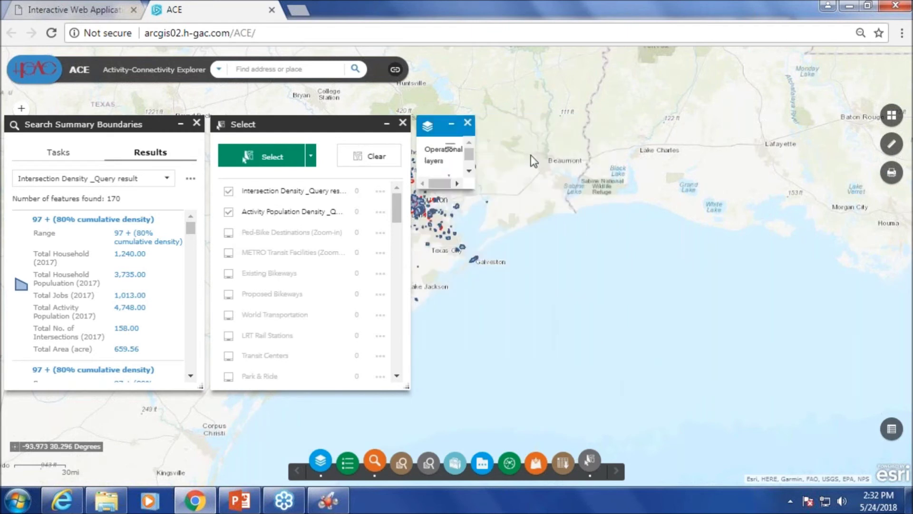
left_click_drag(554, 225, 805, 230)
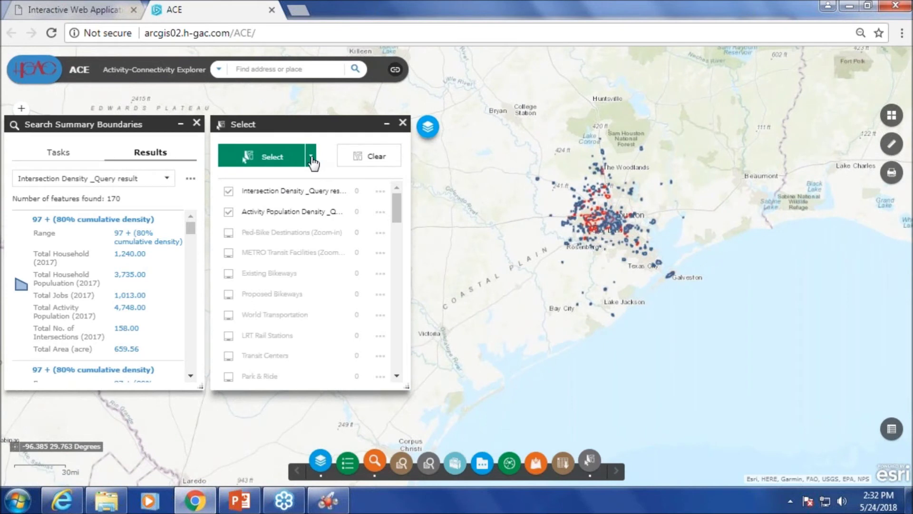
left_click(310, 156)
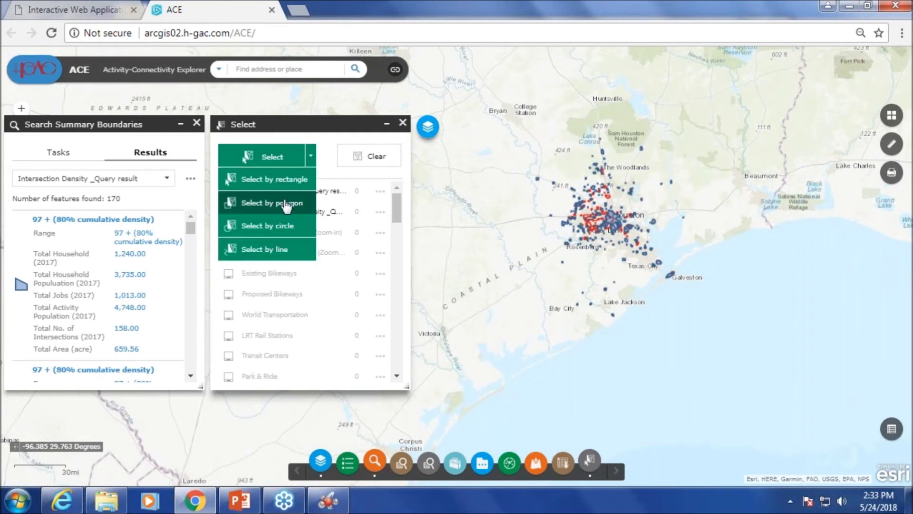
left_click(280, 228)
left_click_drag(521, 124, 690, 327)
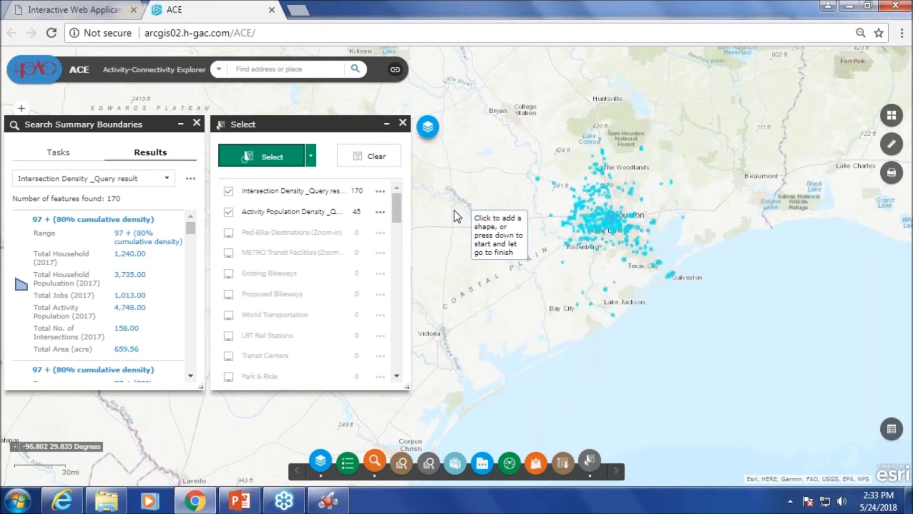
Export the selected Intersection Density and Activity Population Density features to separate GeoJSON files.
left_click(380, 193)
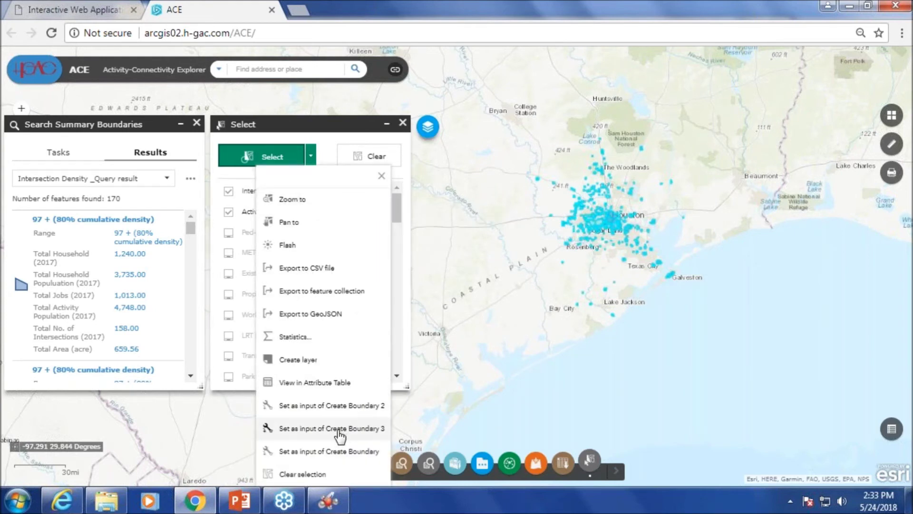
left_click(314, 316)
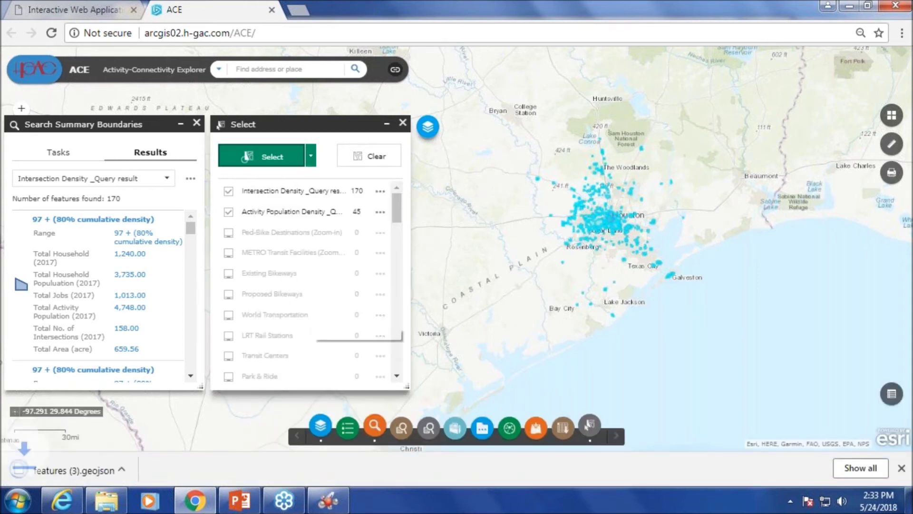
scroll(385, 210, "down", 3)
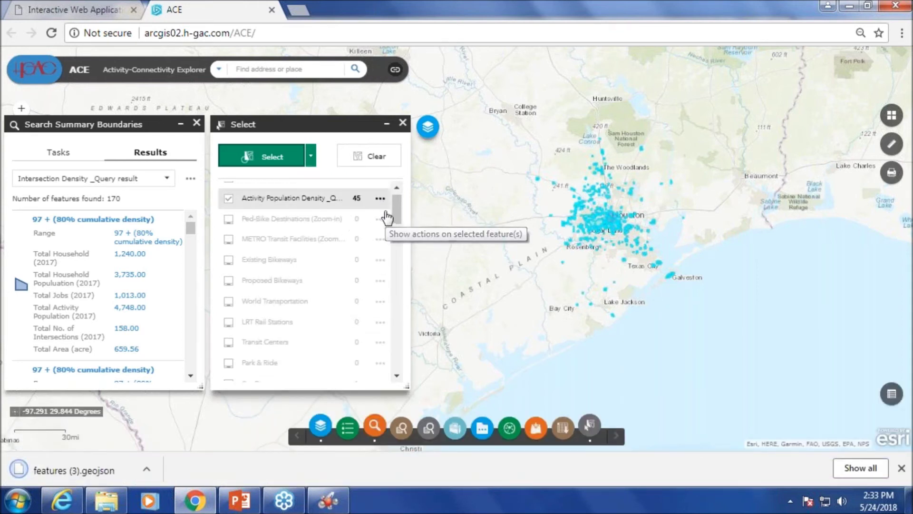
scroll(394, 214, "up", 3)
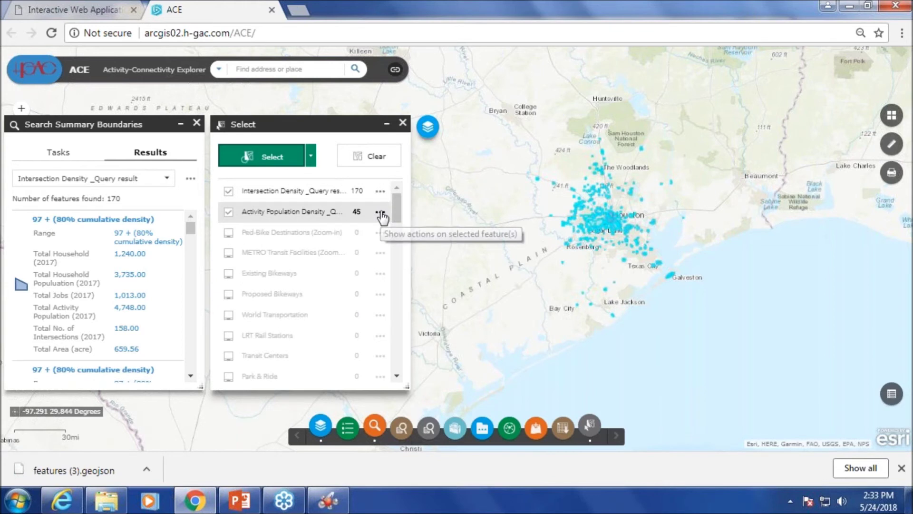
left_click(380, 212)
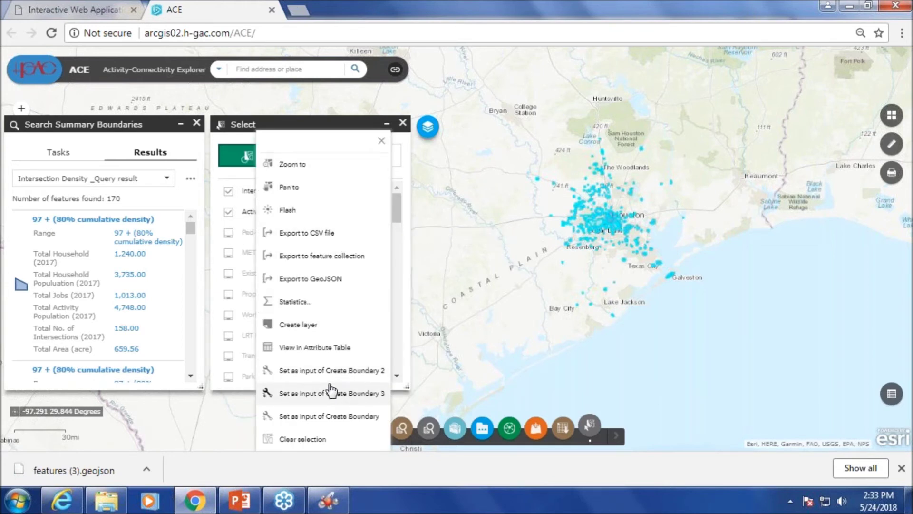
left_click(318, 278)
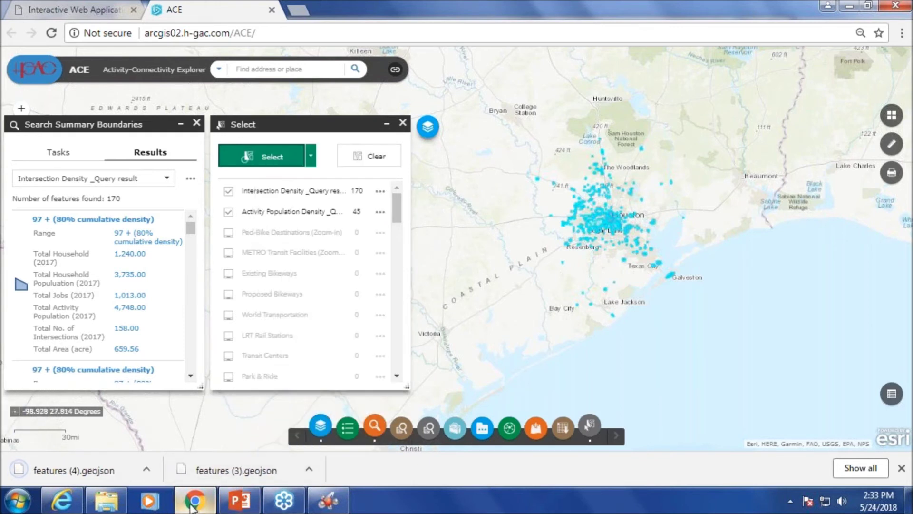
Open mapshaper.org in a new browser tab.
left_click(296, 12)
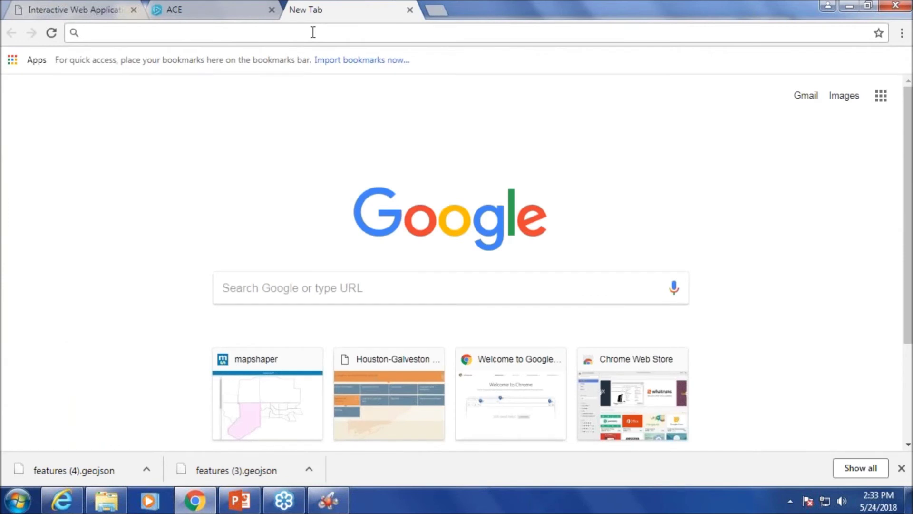
type("mapsha")
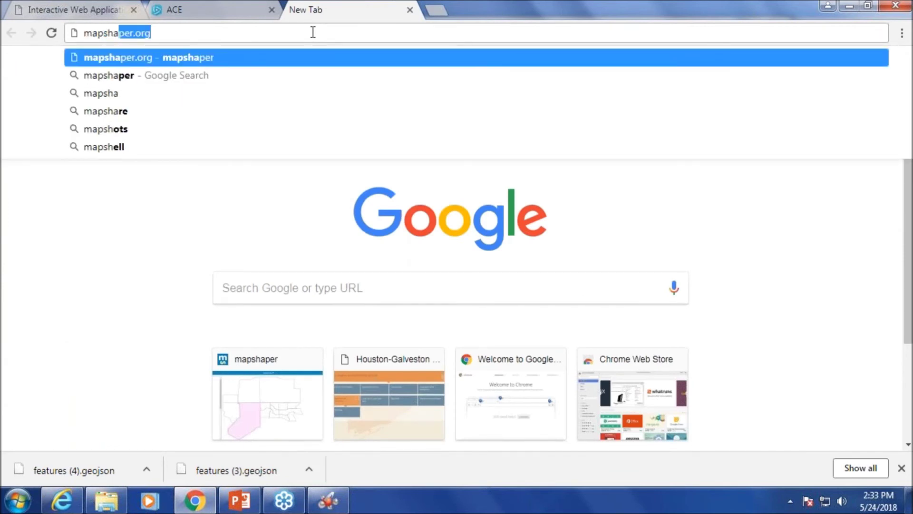
type("per.org")
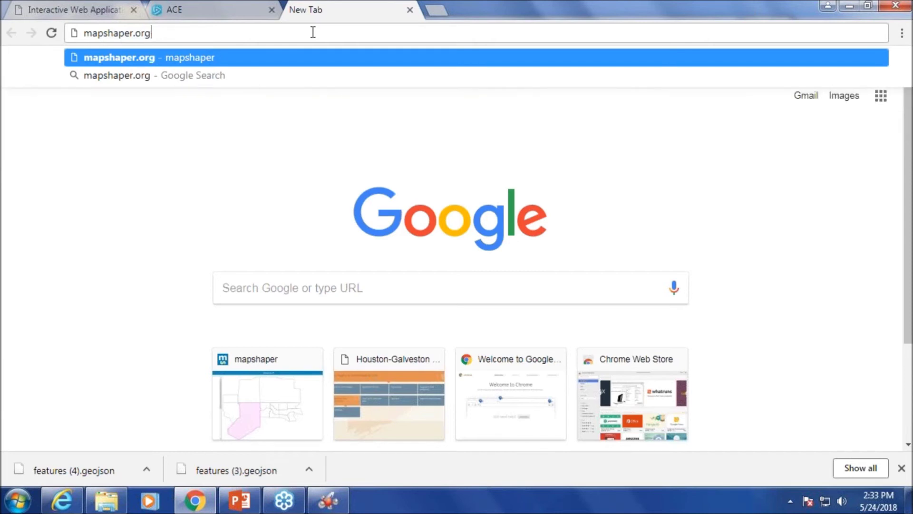
key("Return")
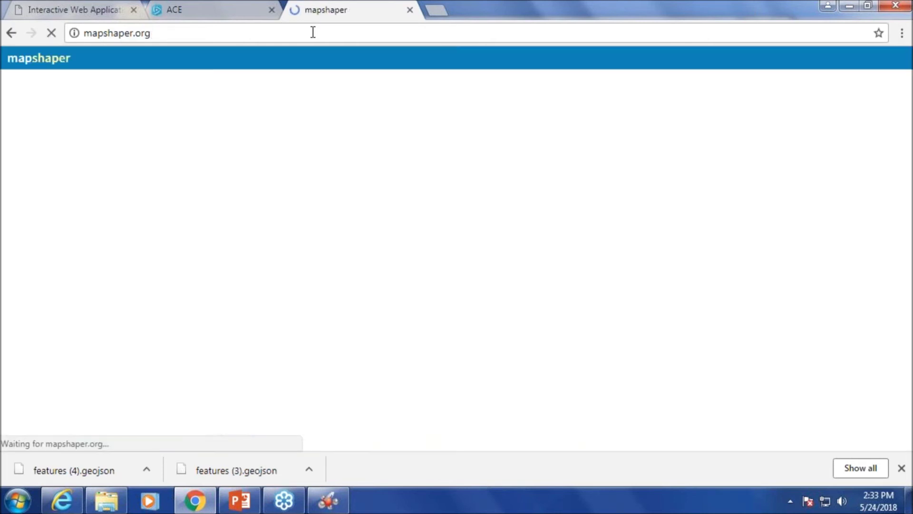
Import features (3).geojson from the Downloads folder into mapshaper with line intersection detection on.
left_click(117, 503)
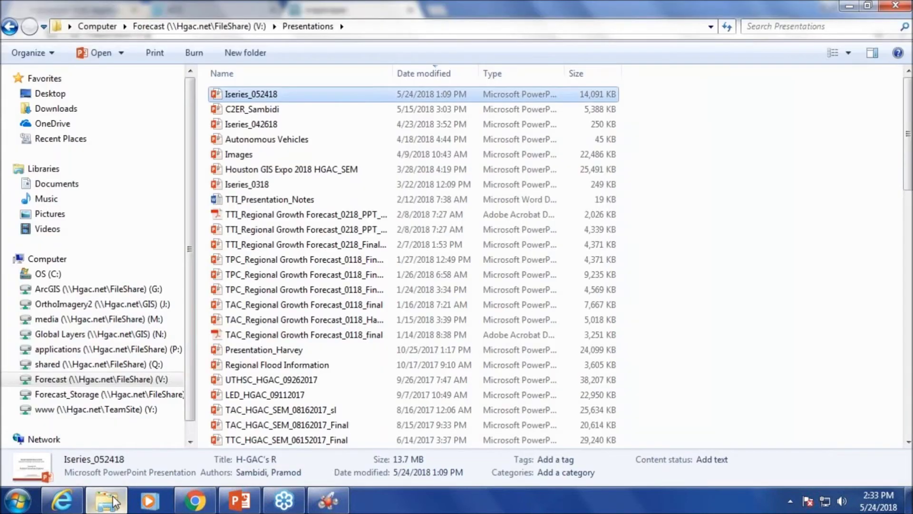
left_click(56, 108)
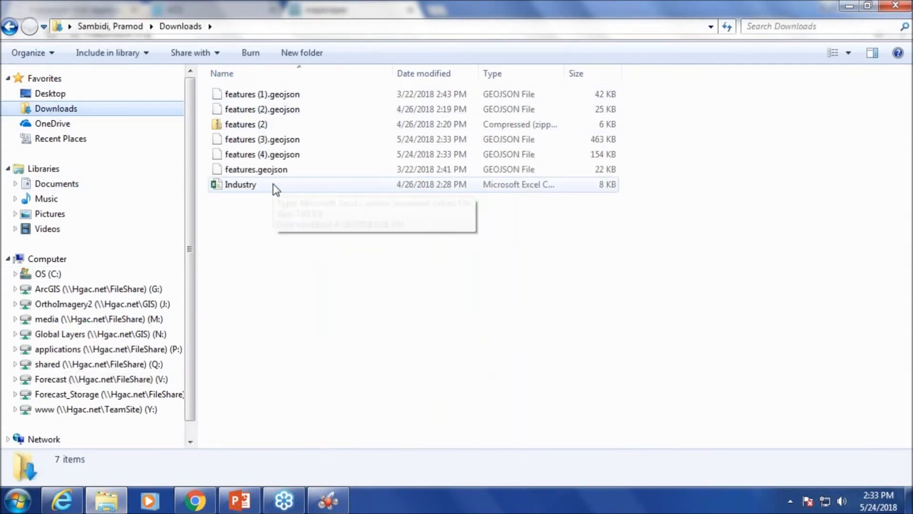
left_click(868, 6)
left_click_drag(577, 206, 260, 204)
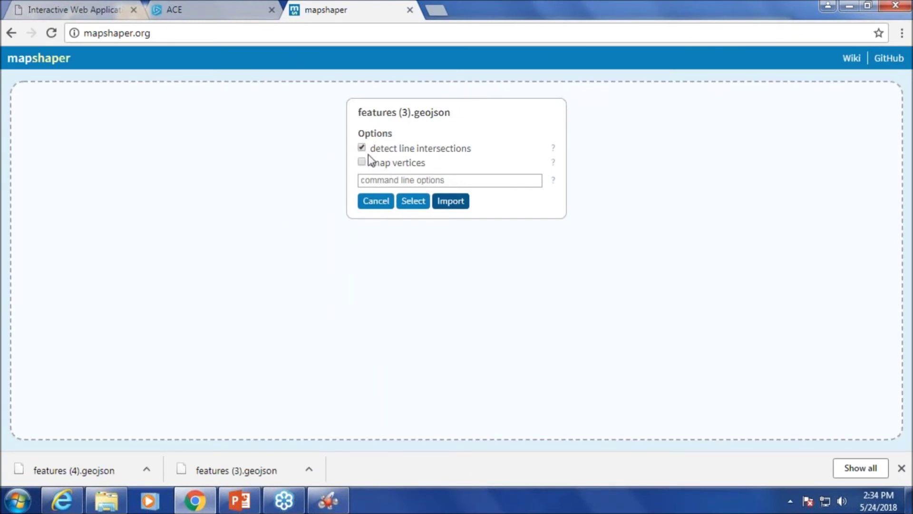
left_click(459, 206)
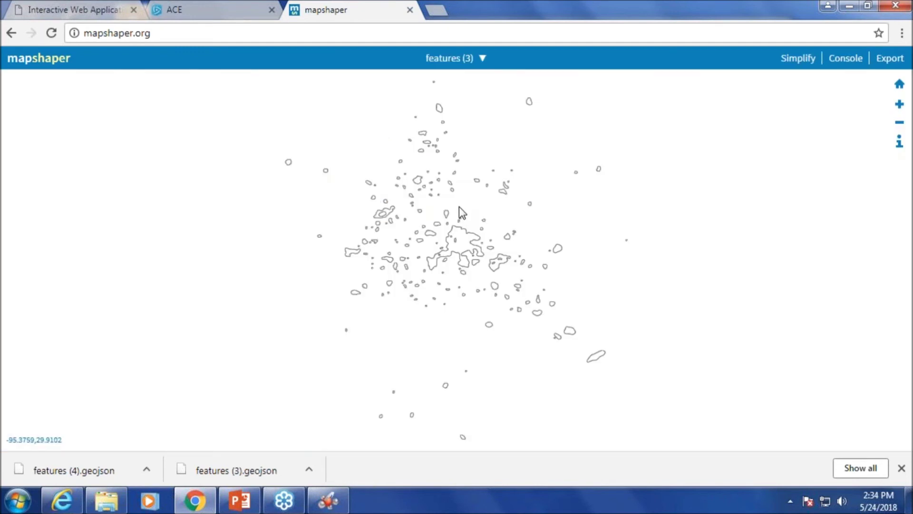
Inspect the attributes of the large central boundary and of two small boundaries northwest of it in mapshaper.
left_click_drag(802, 173, 783, 180)
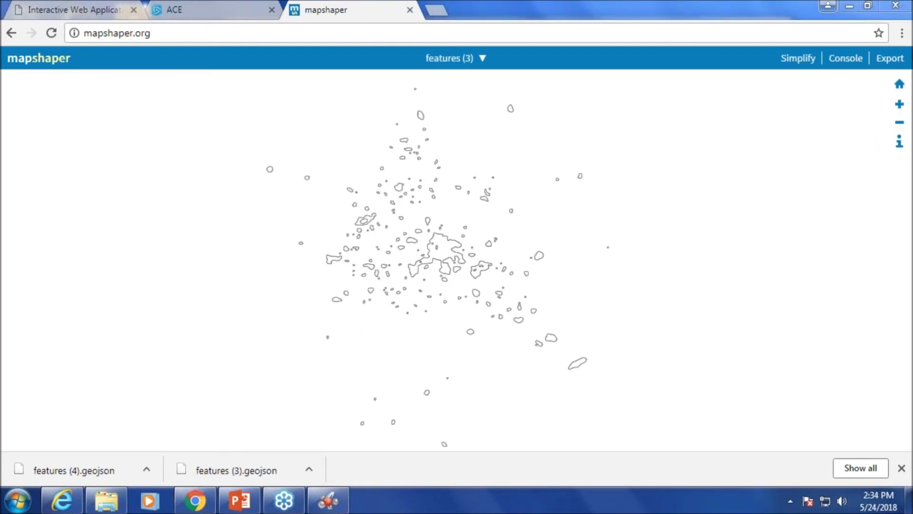
left_click(900, 142)
left_click(447, 257)
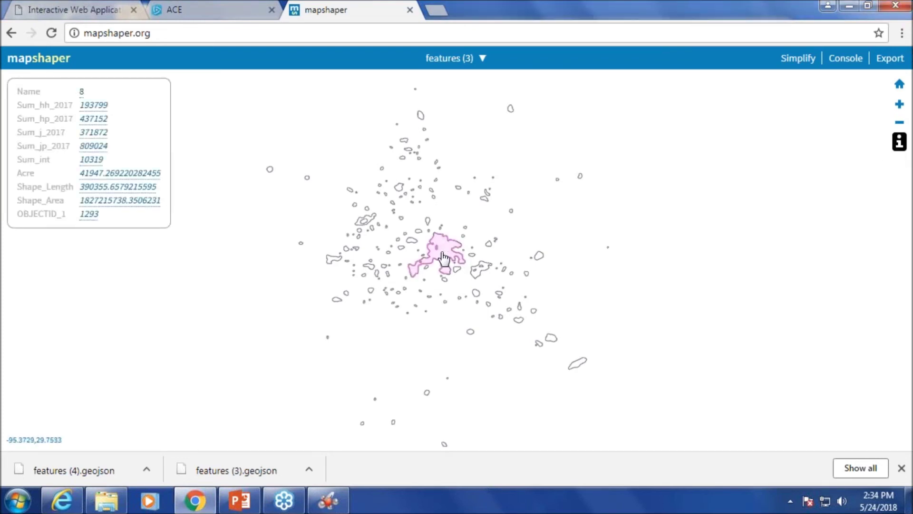
left_click(413, 242)
left_click(418, 232)
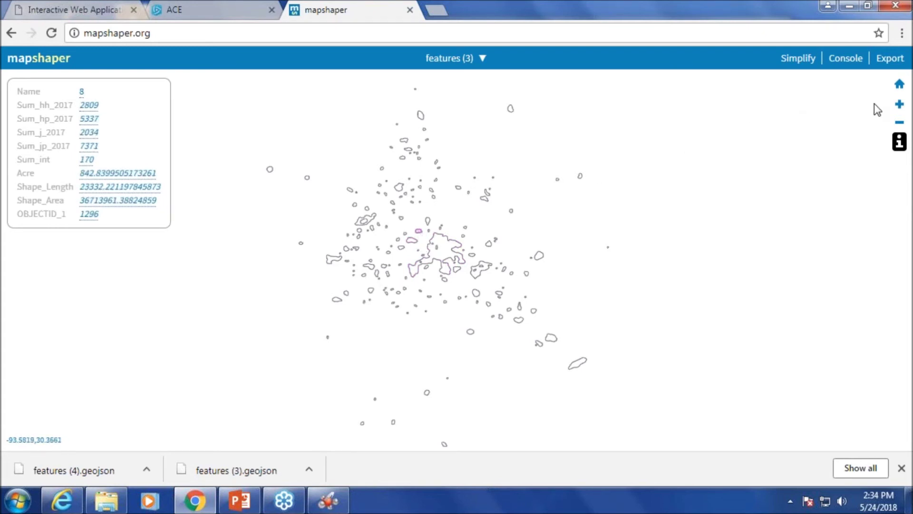
Review mapshaper's export formats, choosing Shapefile, and close the mapshaper page.
left_click(894, 59)
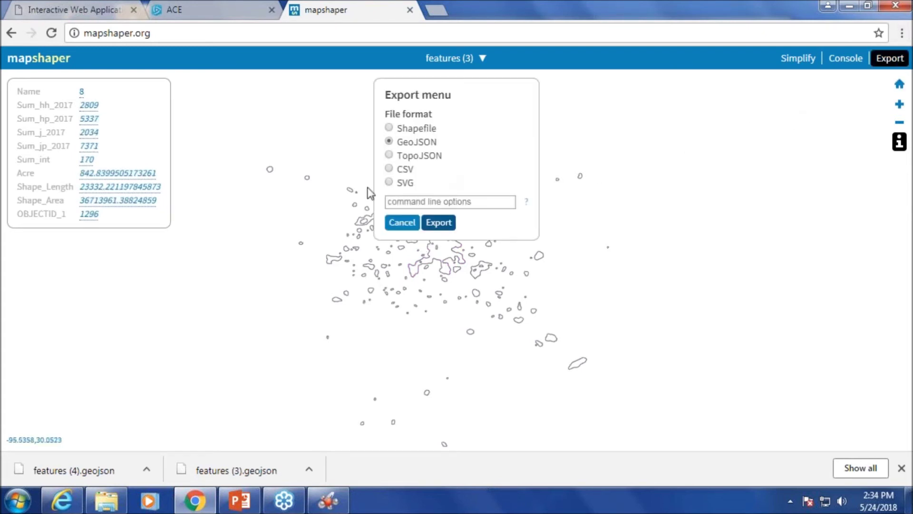
left_click(389, 127)
left_click(410, 10)
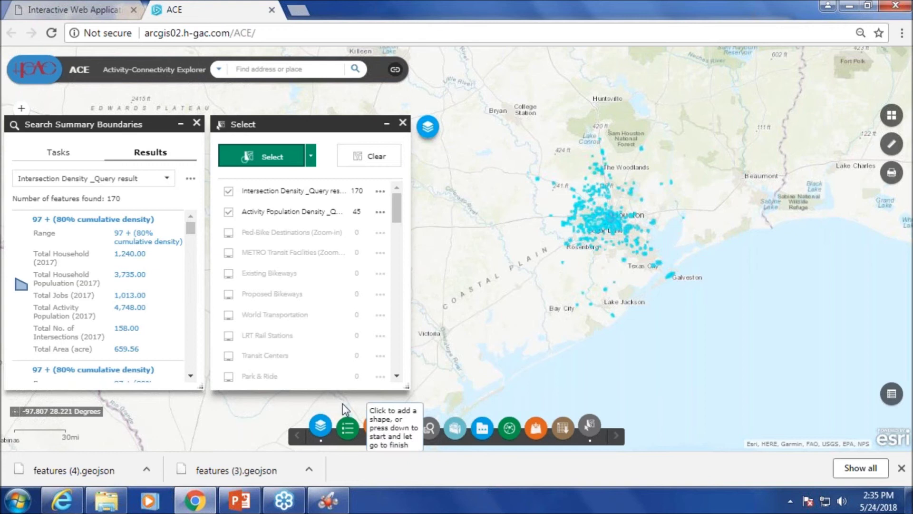
Replace the Select tool with the layer list, and show the H-GAC Regional Bikeways layer before hiding it again.
left_click(317, 431)
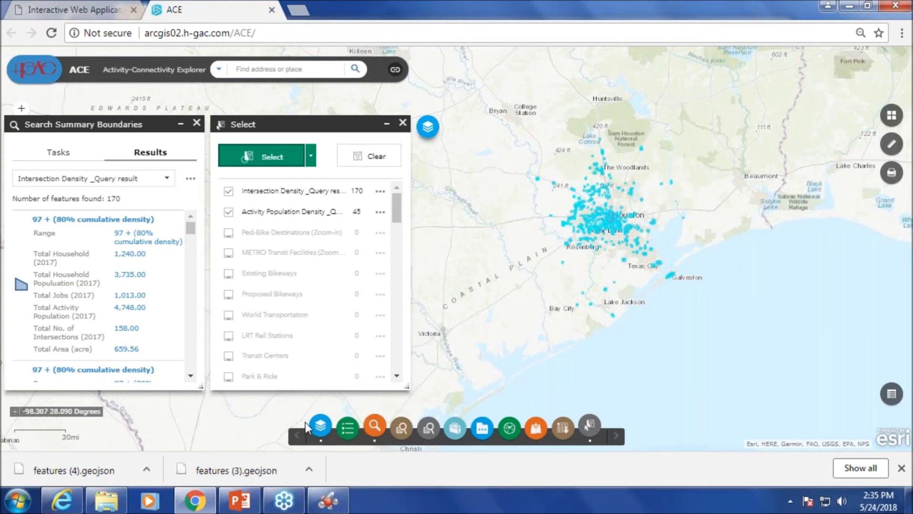
left_click(403, 125)
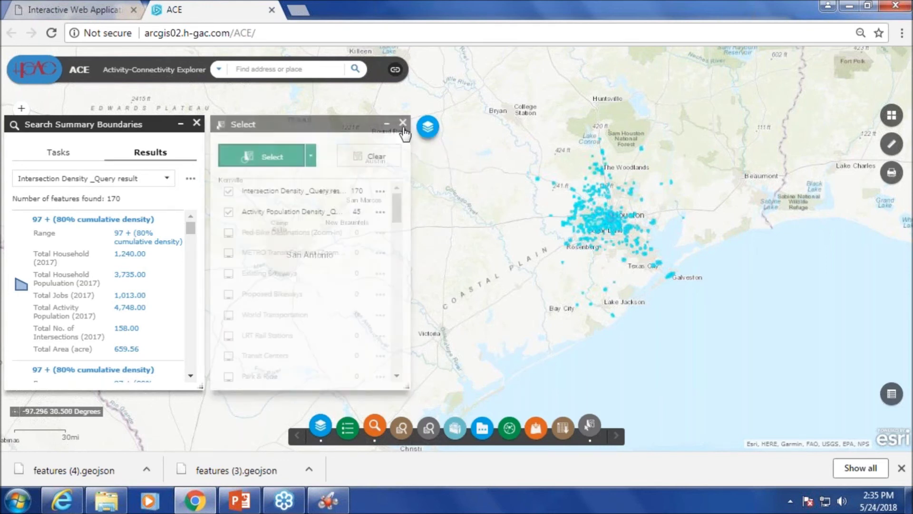
left_click(320, 428)
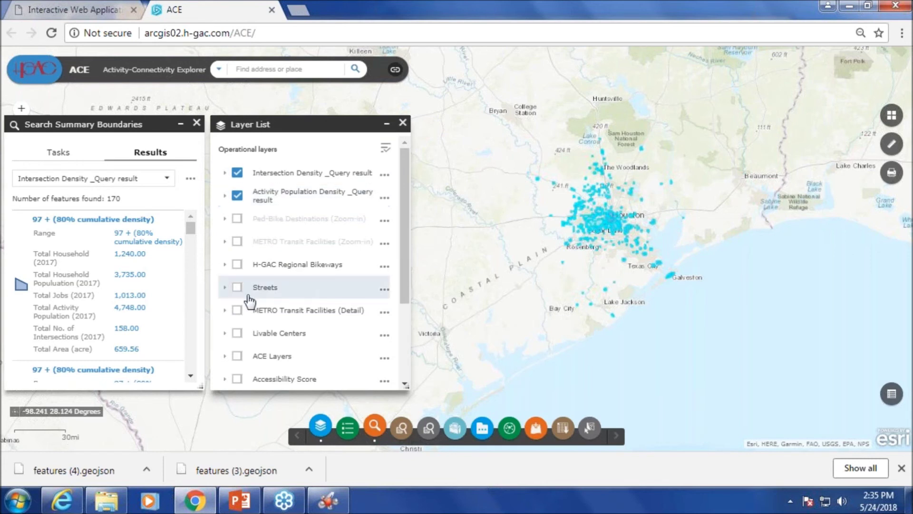
left_click(237, 265)
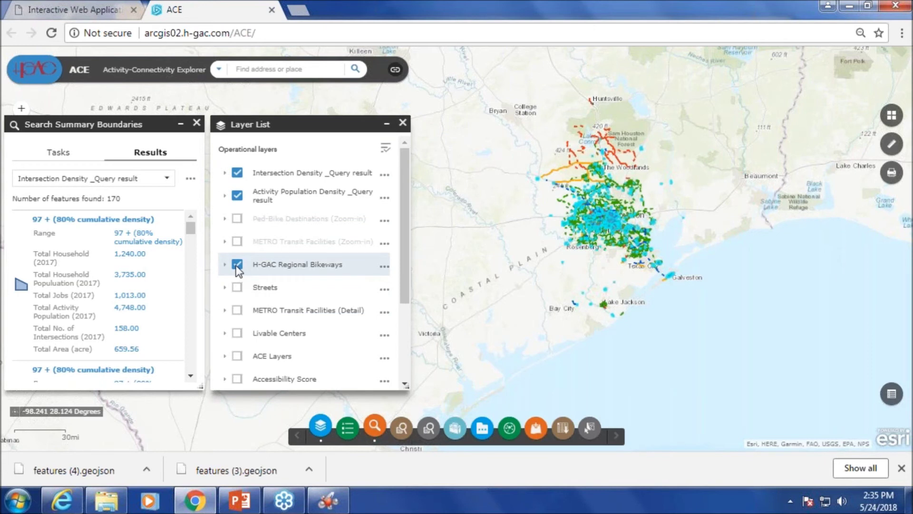
left_click(237, 265)
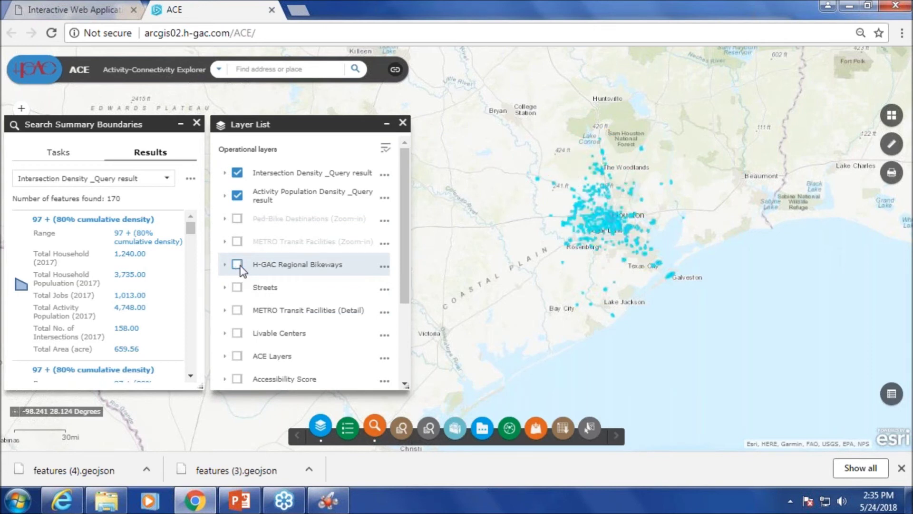
Return to the Select tool and review its selectable query result layers and selection shape options.
left_click(593, 430)
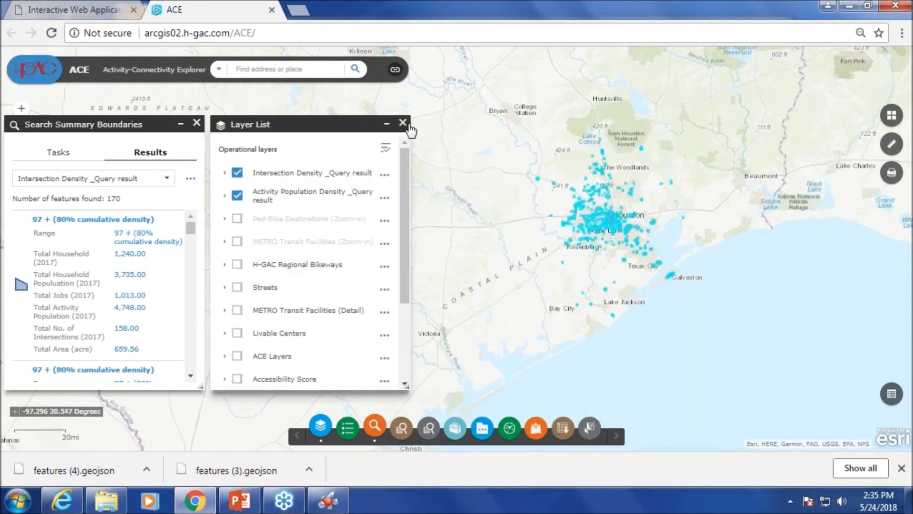
left_click(403, 122)
left_click(592, 431)
left_click(228, 192)
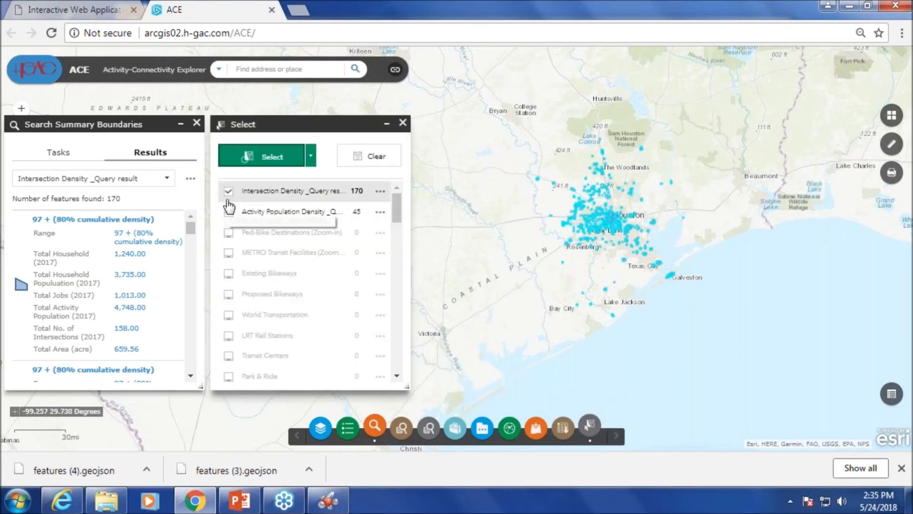
left_click(229, 211)
left_click(229, 192)
left_click(228, 192)
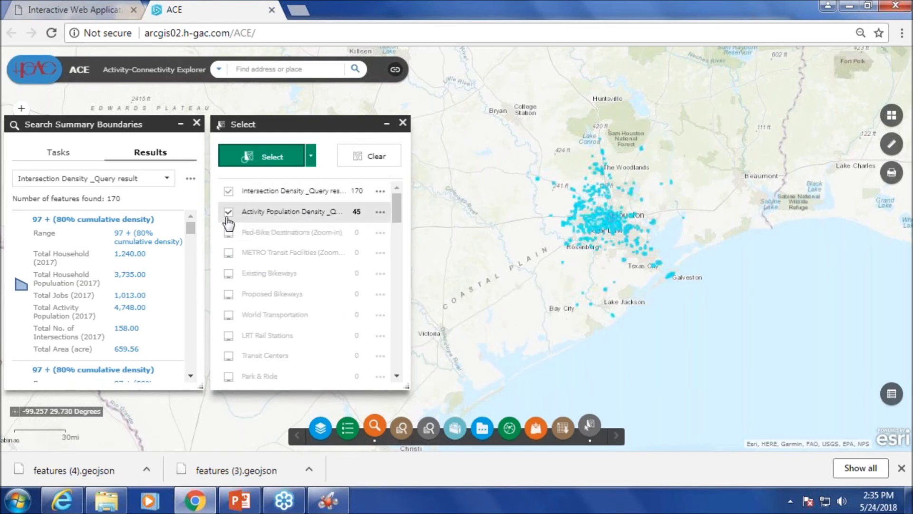
left_click(311, 159)
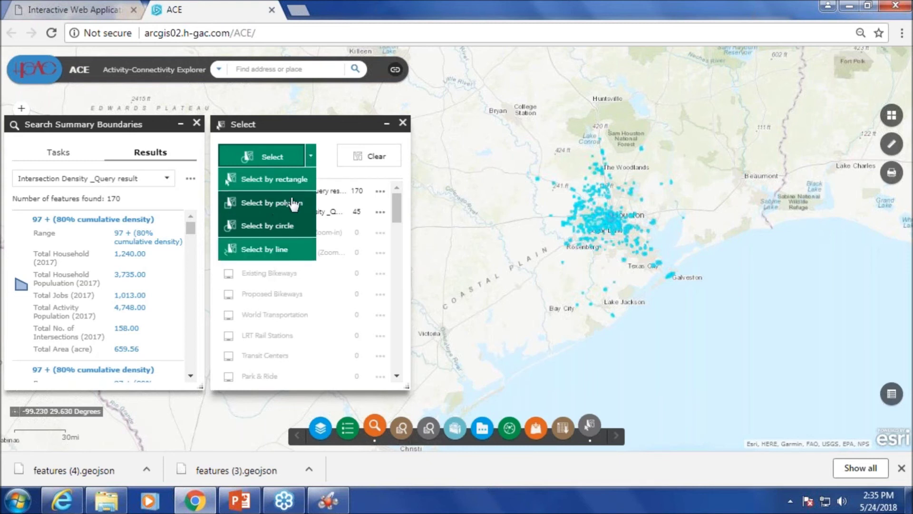
left_click(309, 159)
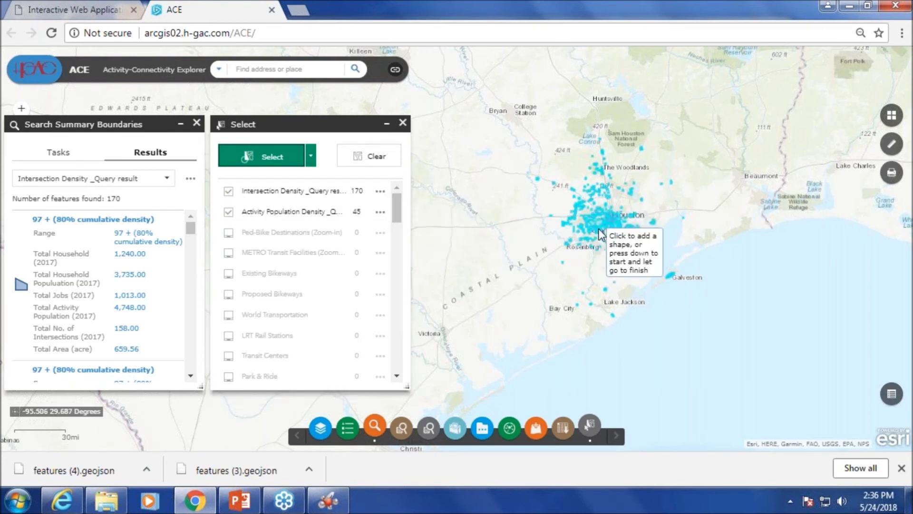
Review the available selection actions for the Intersection Density query result in the Select tool.
scroll(603, 241, "up", 2)
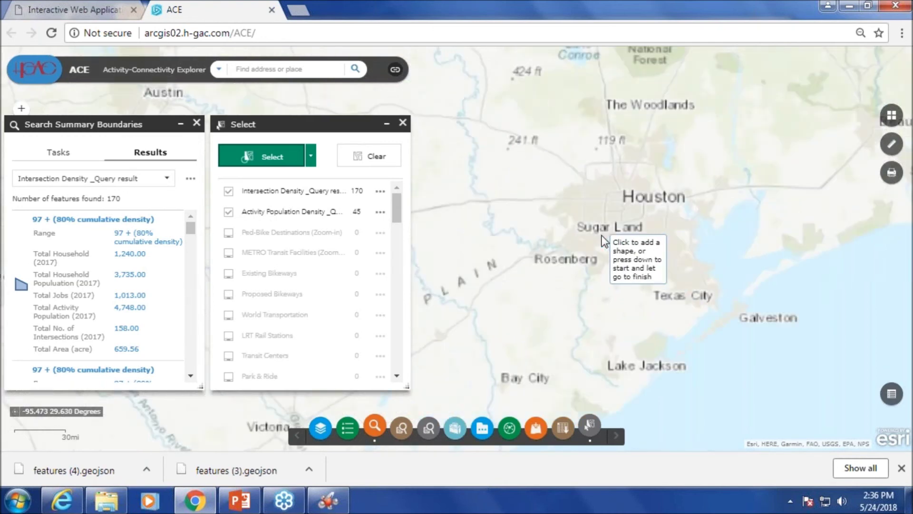
left_click(384, 193)
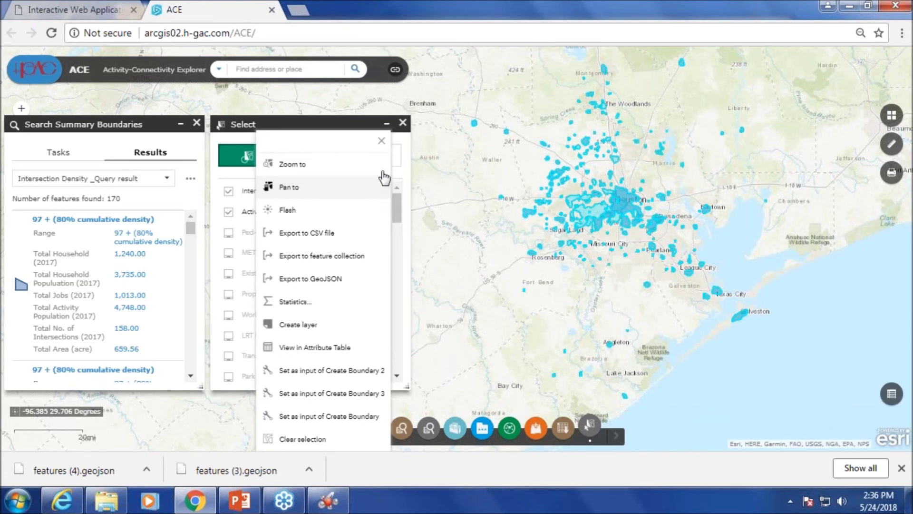
left_click(381, 141)
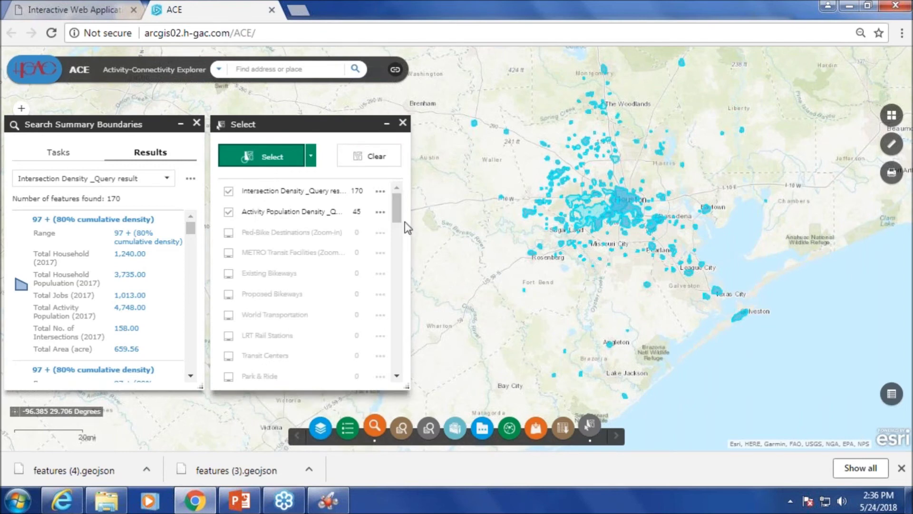
Exclude the Intersection Density and Activity Population Density query results from selection and close the Select tool.
left_click(229, 213)
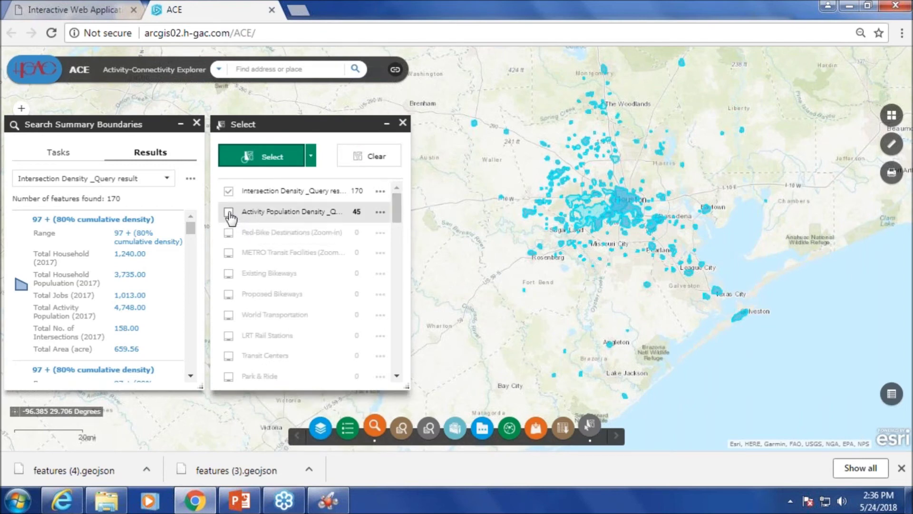
left_click(229, 191)
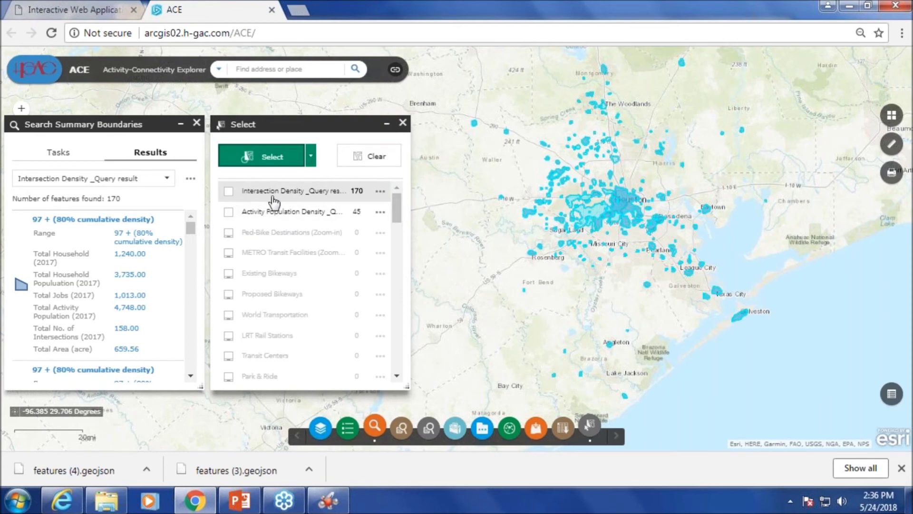
left_click(403, 125)
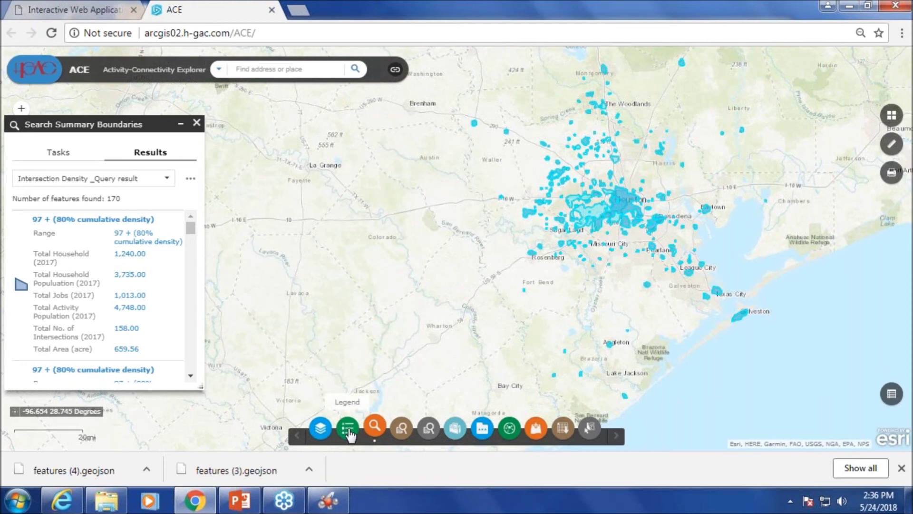
Open the Intersection Density query result's attribute table from the layer list and review its table options, including CSV export.
left_click(321, 431)
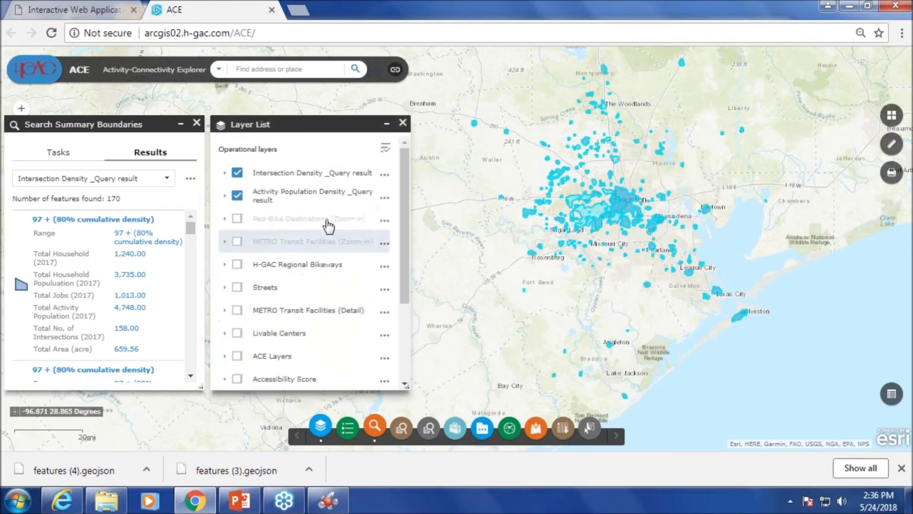
left_click(384, 176)
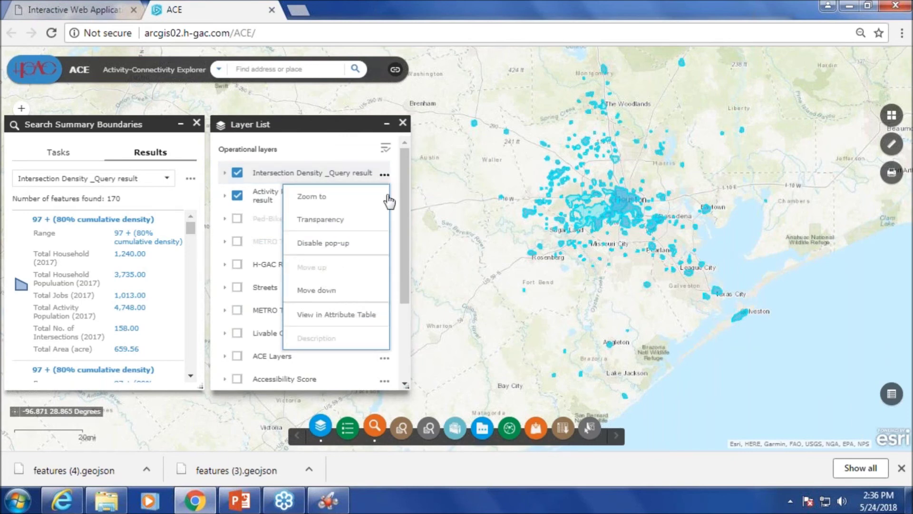
left_click(328, 319)
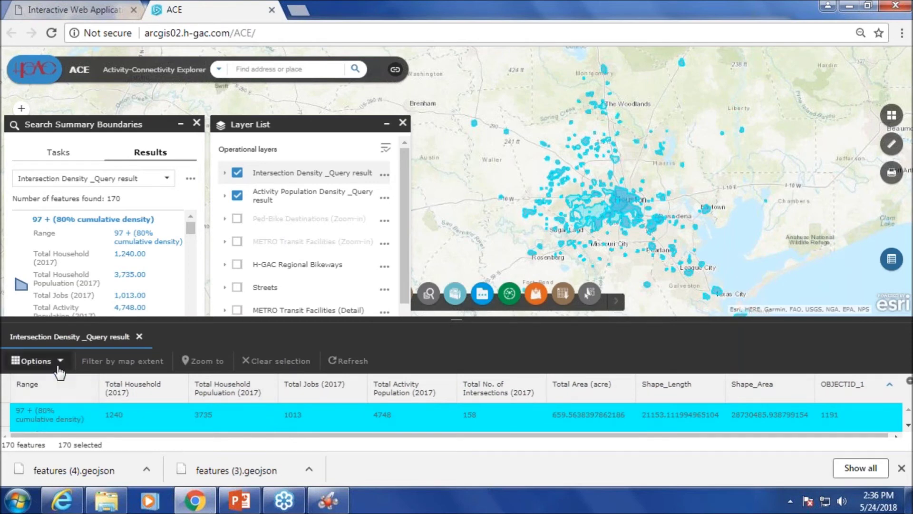
left_click(60, 364)
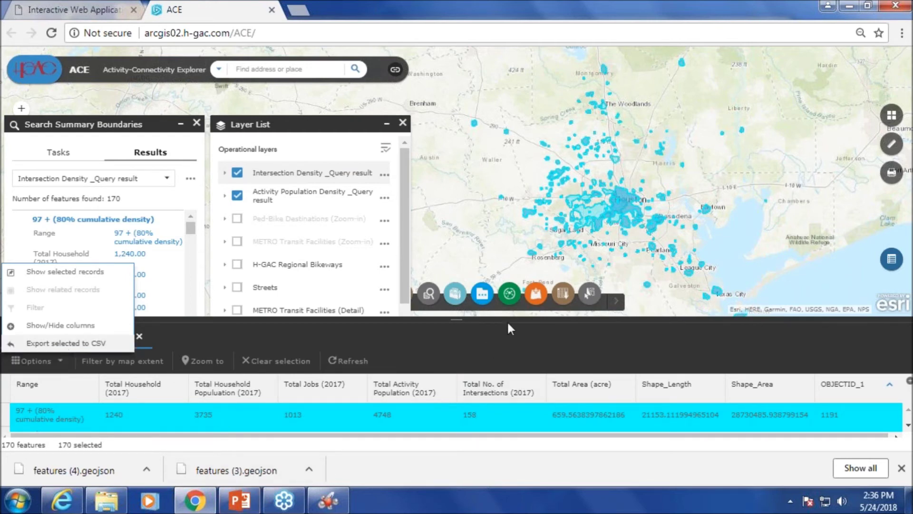
left_click(588, 228)
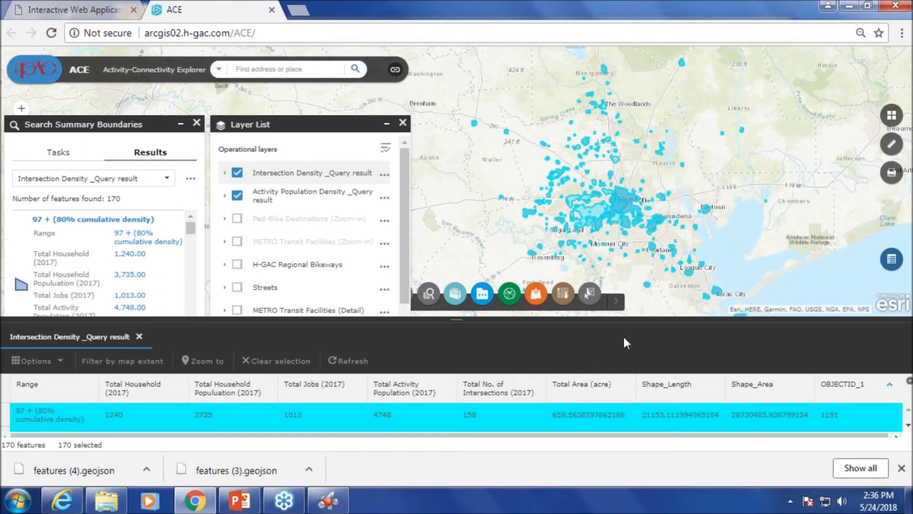
Collapse the attribute table, reopen it, and collapse it again.
left_click(457, 319)
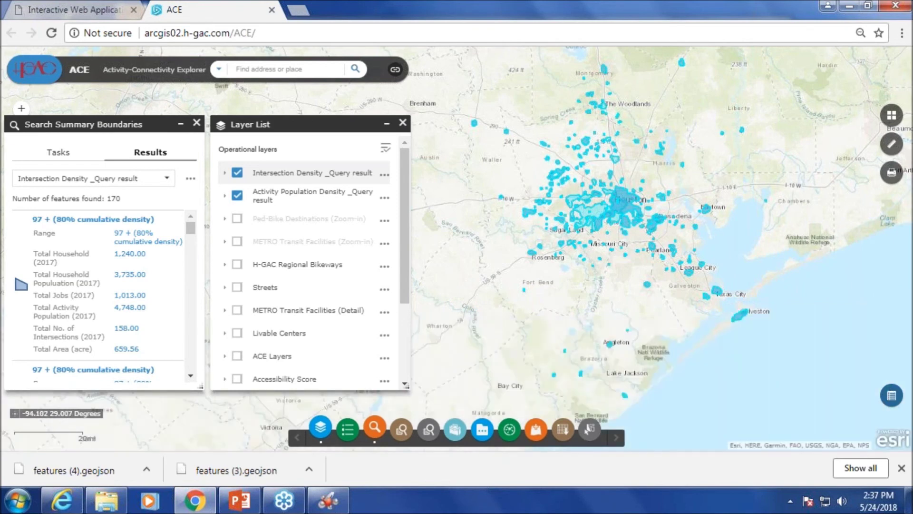
left_click(888, 396)
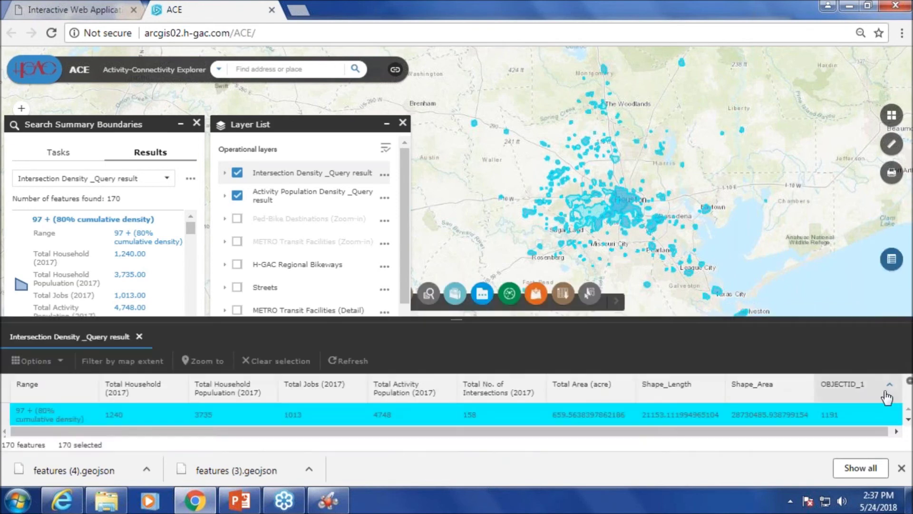
left_click(886, 281)
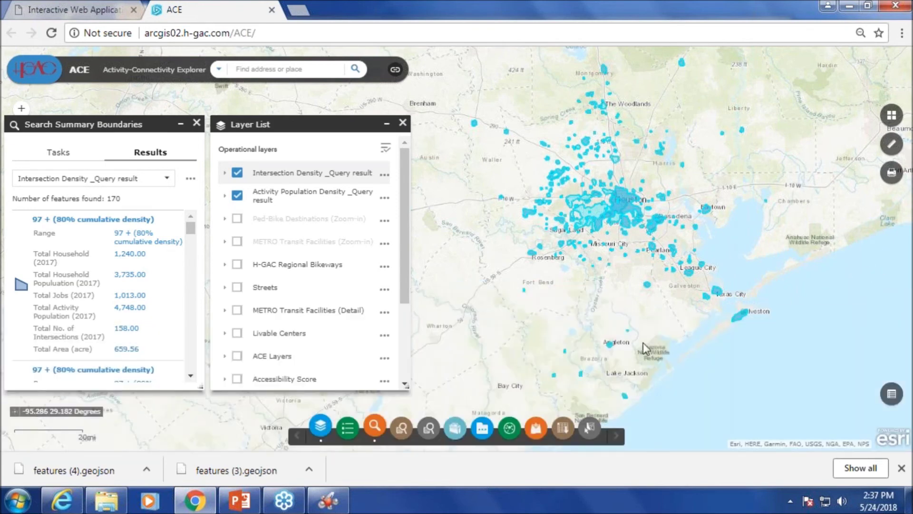
Hide the Intersection Density and Activity Population Density query results, and close the layer list and the summary boundary search.
scroll(559, 232, "up", 1)
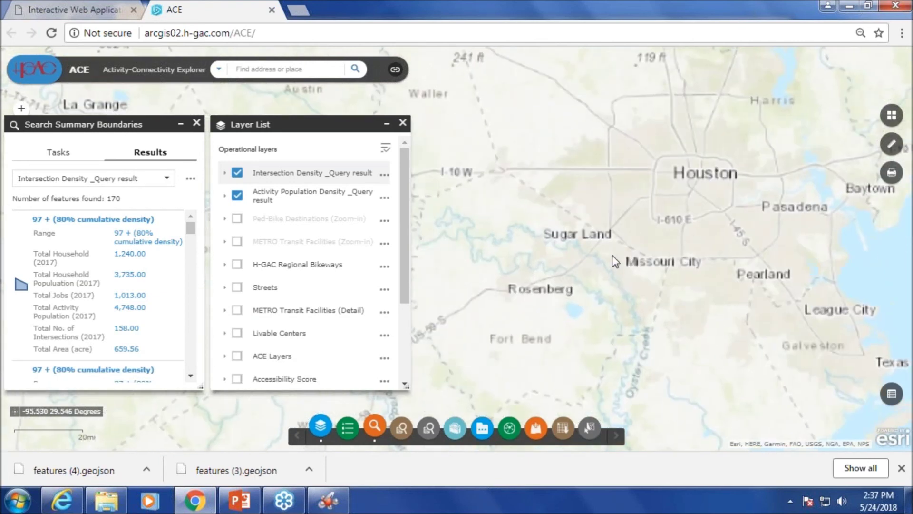
left_click(237, 174)
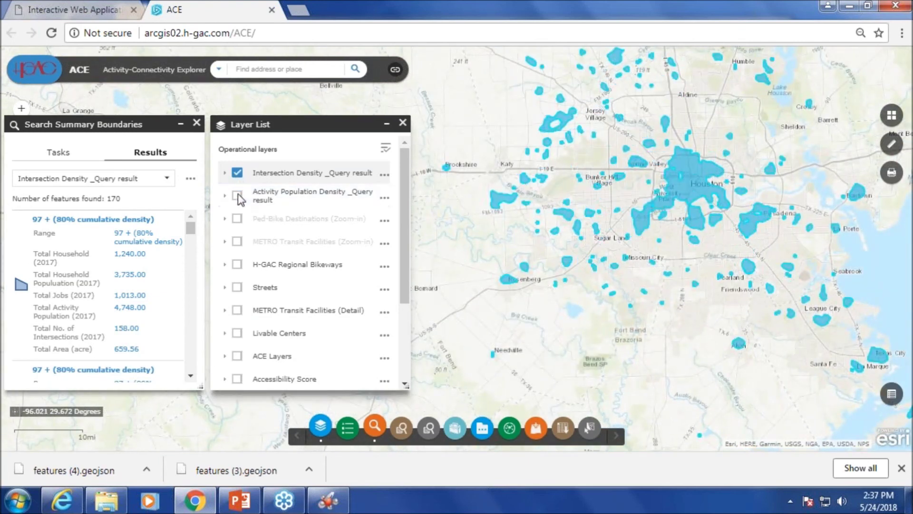
left_click(237, 195)
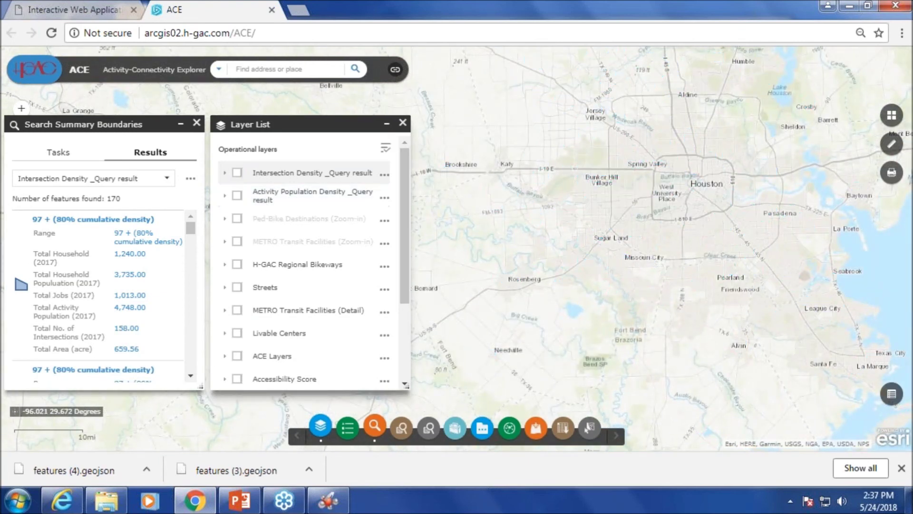
left_click(403, 122)
left_click_drag(592, 255, 416, 383)
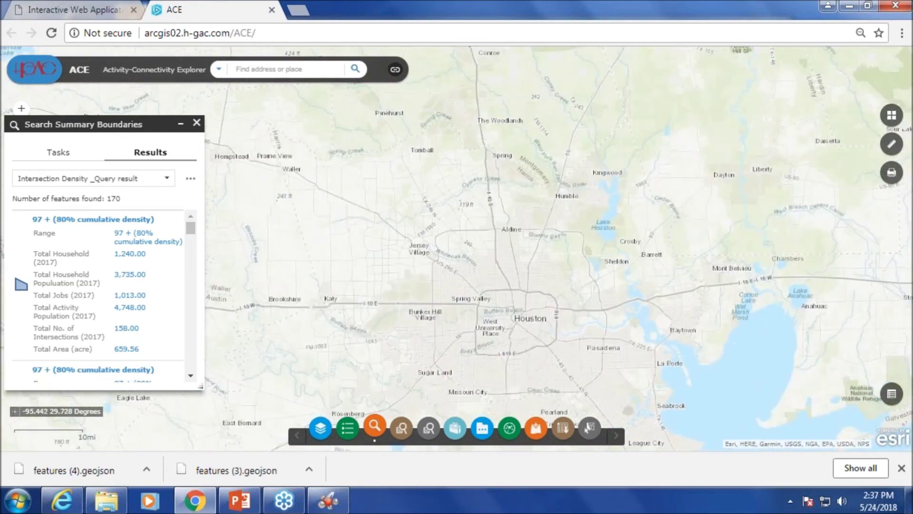
scroll(508, 312, "up", 3)
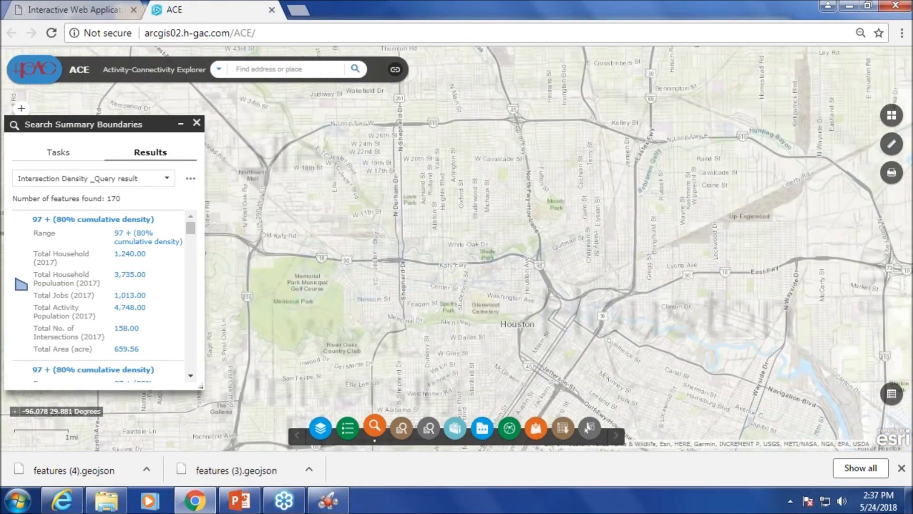
left_click(197, 122)
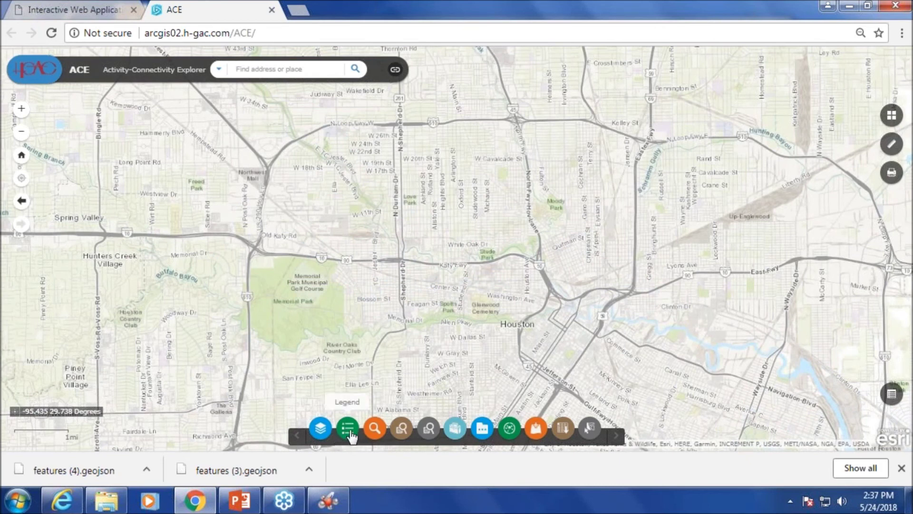
Try to show the Management Districts layer of the Boundary group over downtown Houston.
left_click(316, 433)
scroll(117, 305, "down", 5)
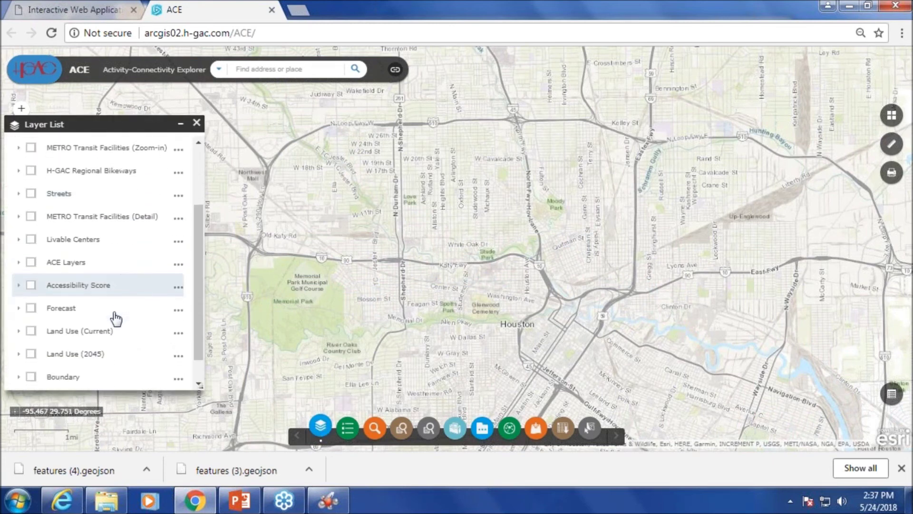
left_click(31, 349)
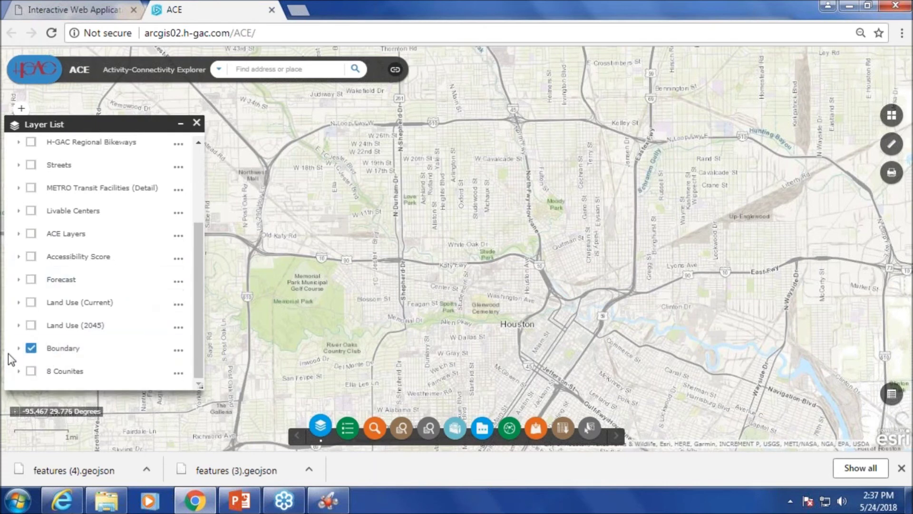
left_click(20, 351)
left_click_drag(198, 229, 204, 367)
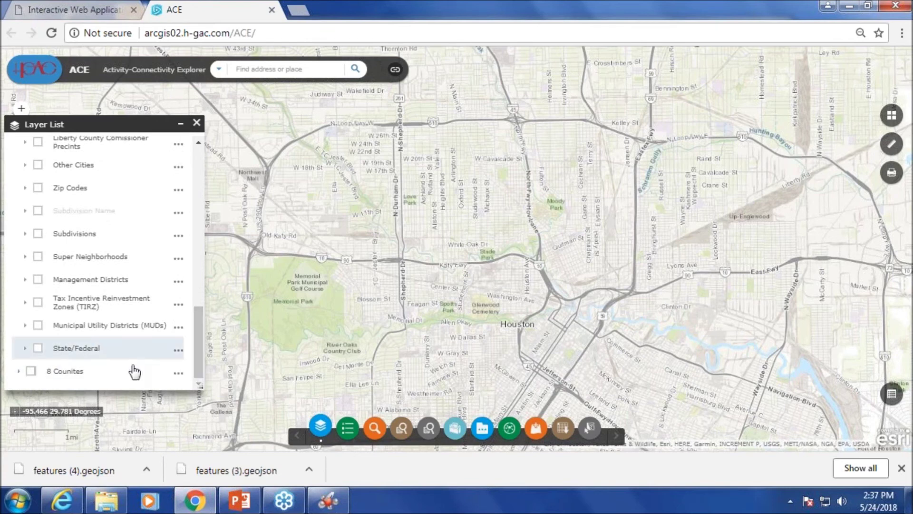
left_click(38, 279)
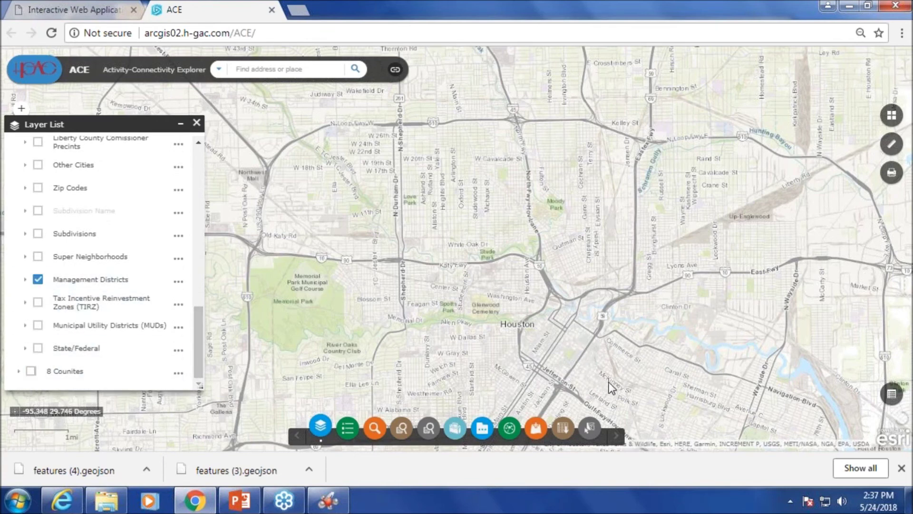
scroll(529, 264, "up", 1)
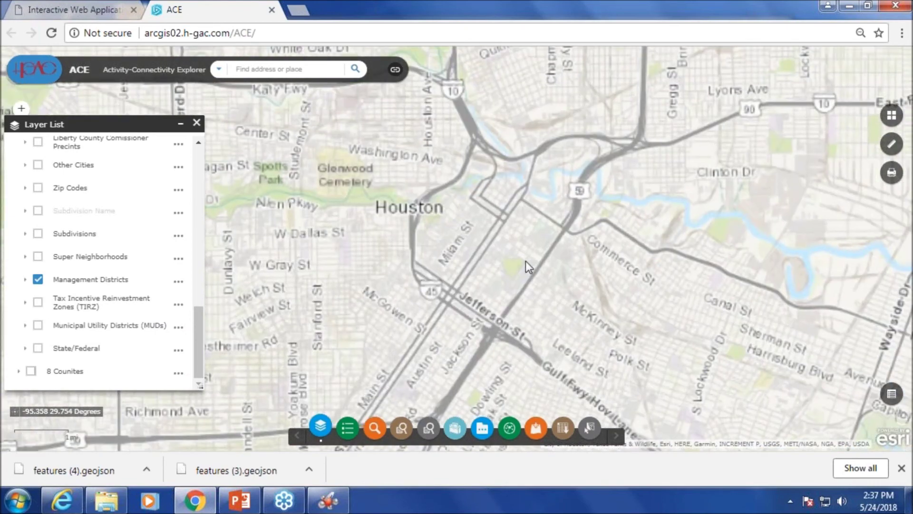
left_click_drag(198, 309, 207, 219)
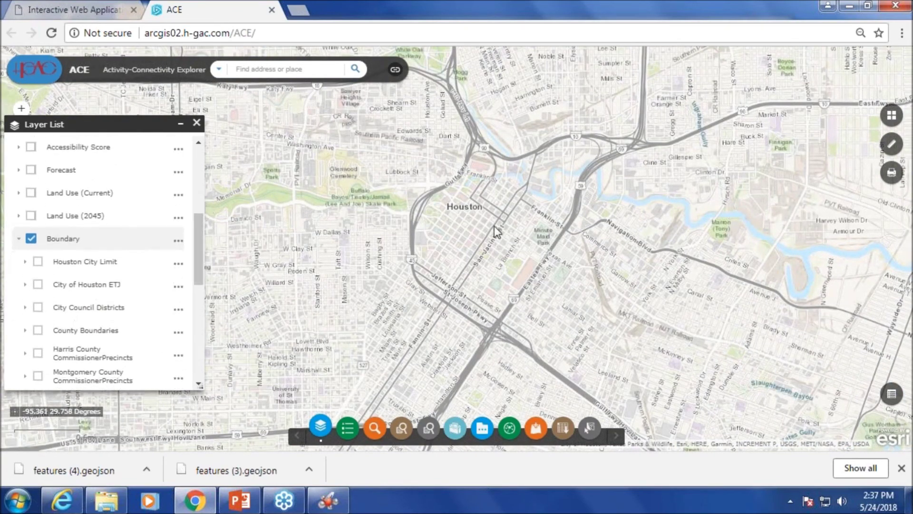
scroll(492, 225, "up", 1)
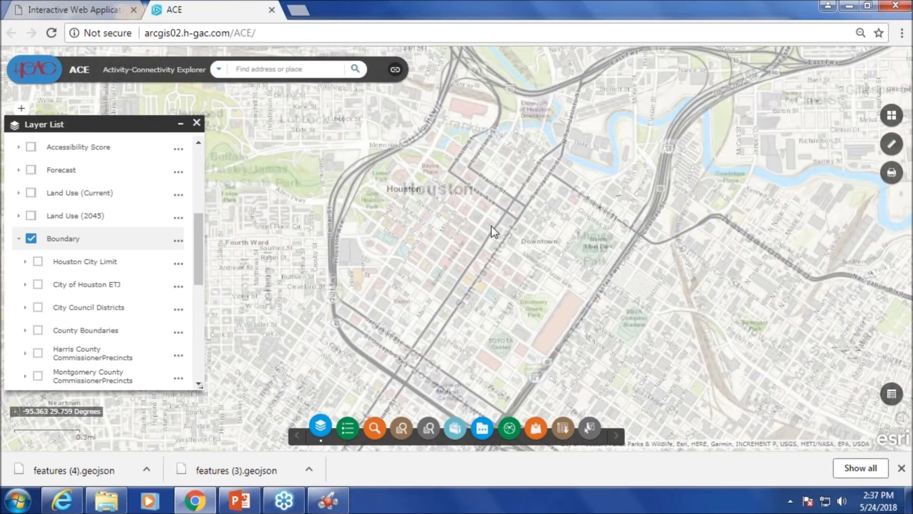
Reload the Activity-Connectivity Explorer page and accept its disclaimer.
left_click(289, 35)
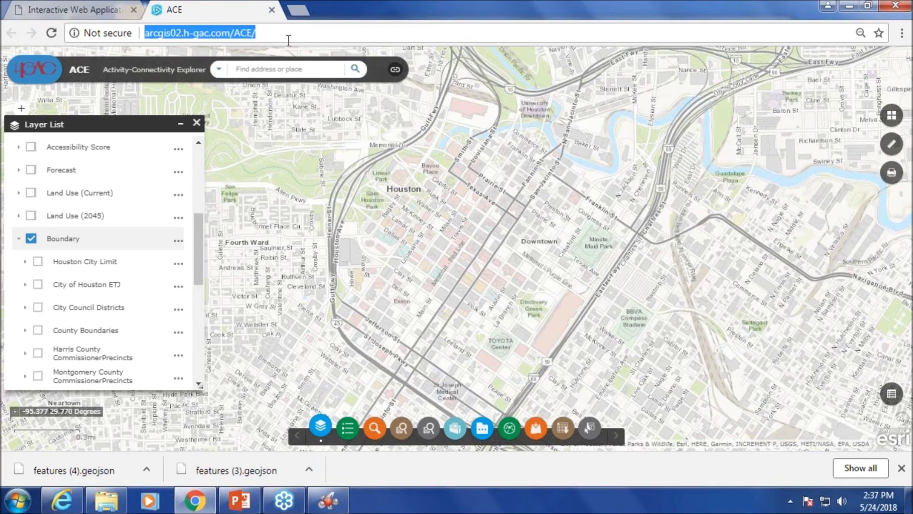
key("Return")
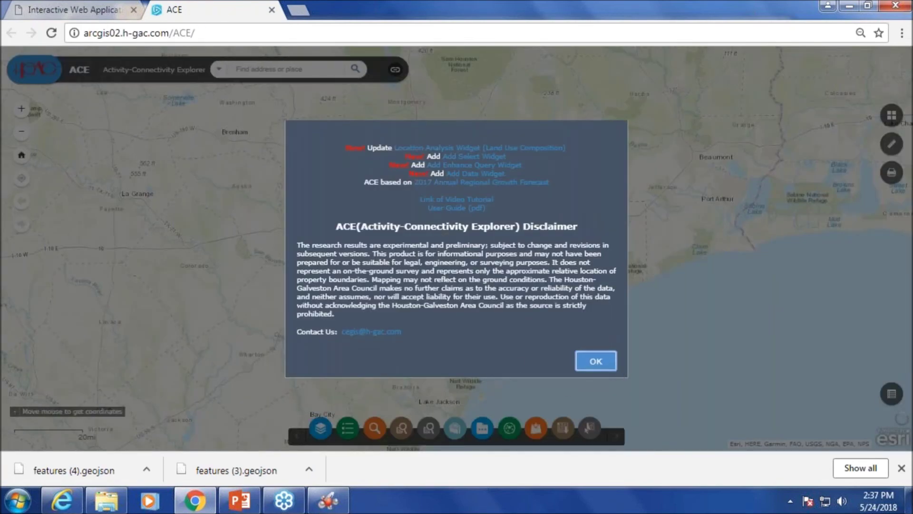
key("Return")
Hide the ACE Layers group on the map of central Houston.
scroll(423, 230, "up", 4)
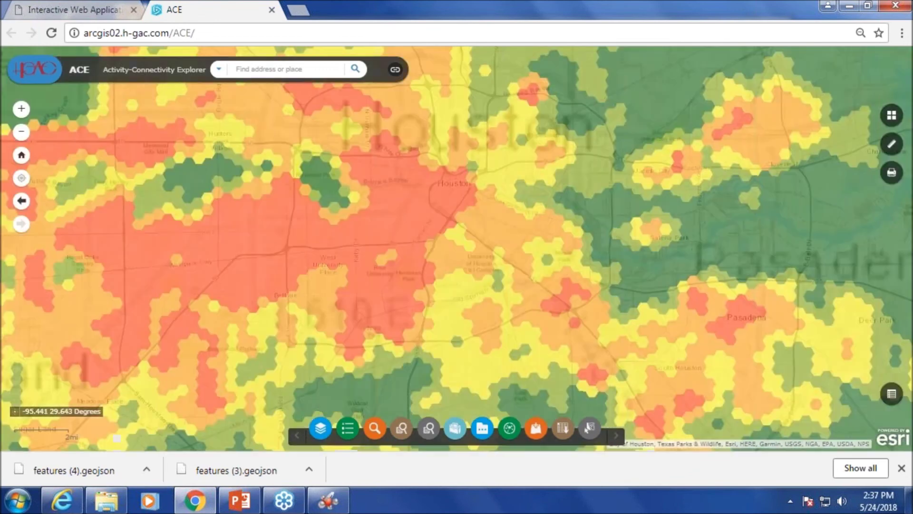
left_click(320, 427)
left_click(31, 309)
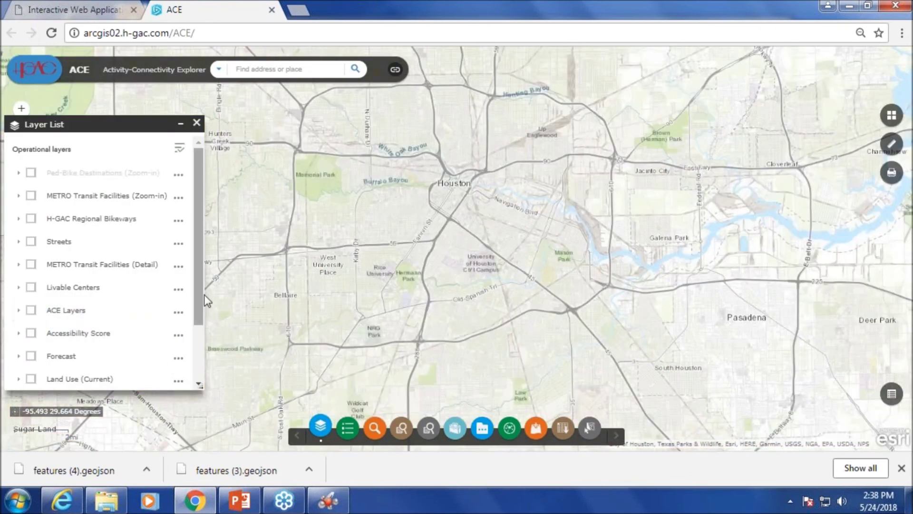
Turn on the Boundary group and its Management Districts layer.
scroll(199, 295, "down", 3)
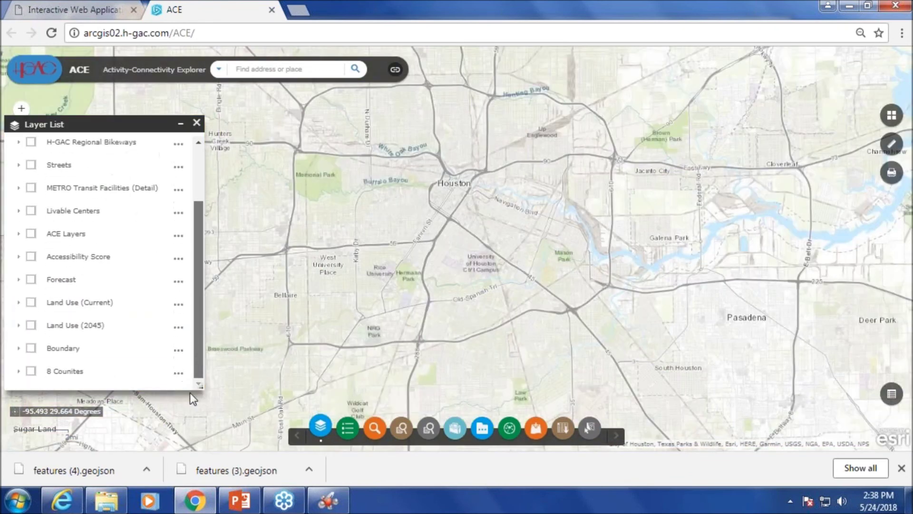
left_click(31, 349)
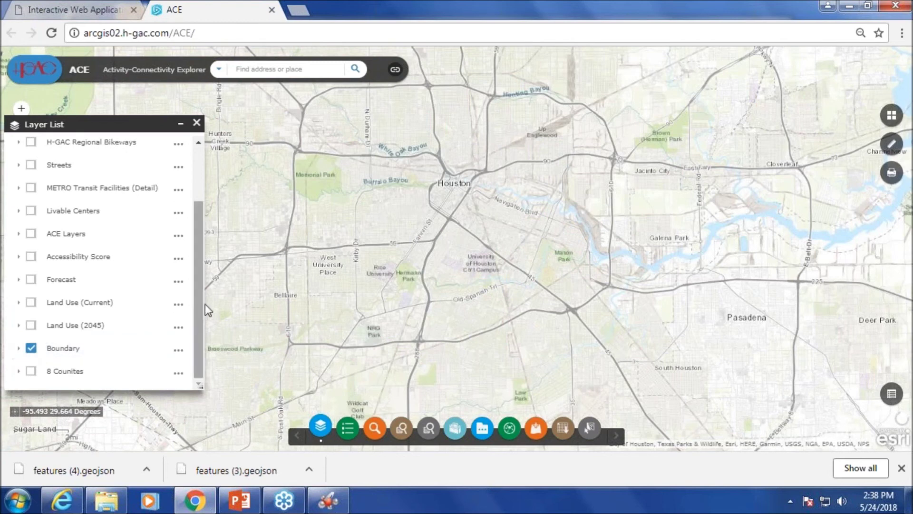
left_click(19, 349)
scroll(194, 343, "down", 2)
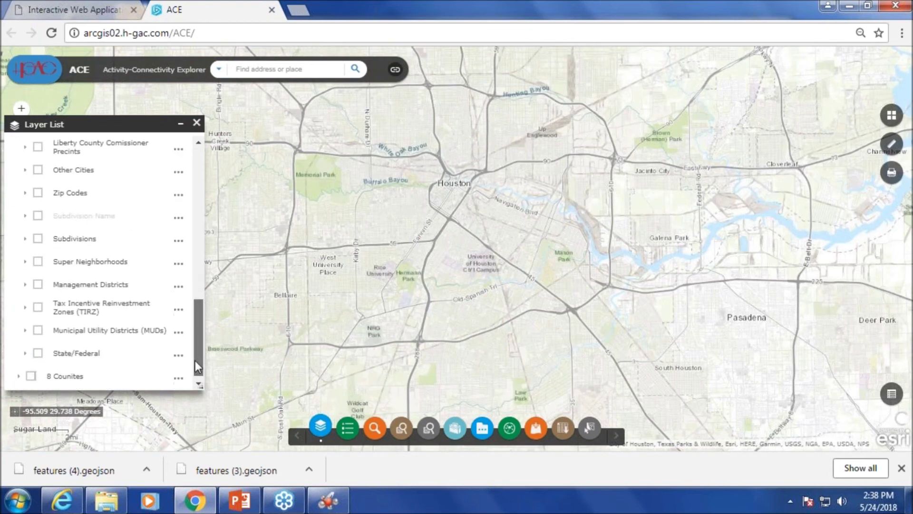
left_click(38, 282)
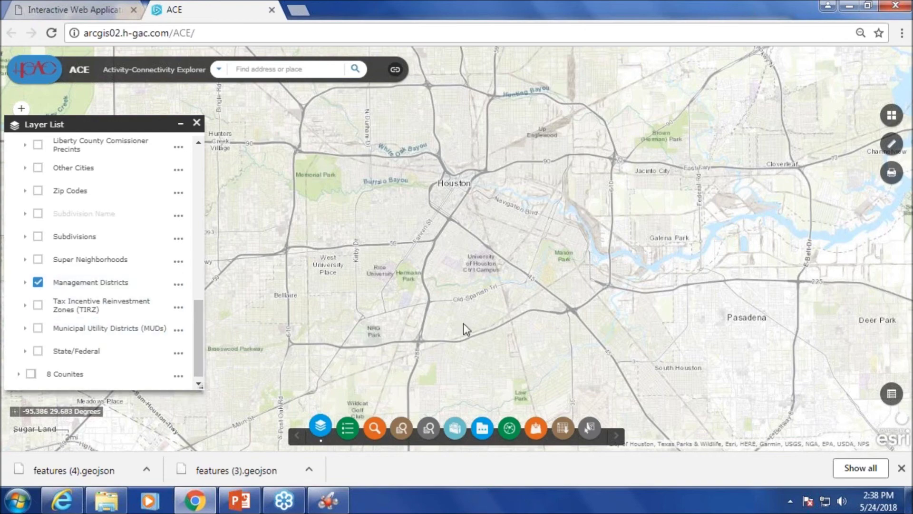
Turn off the Boundary group in the layer list and collapse its sublayers.
scroll(439, 204, "up", 1)
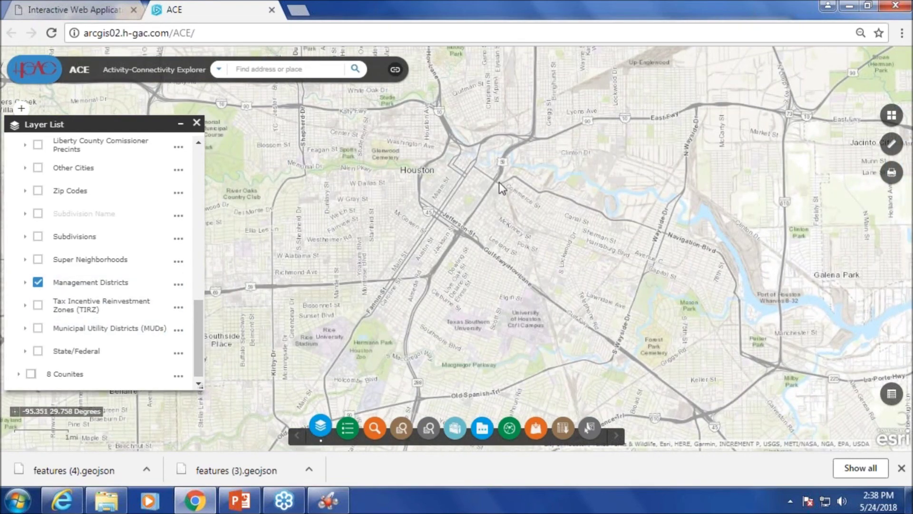
left_click_drag(468, 182, 458, 234)
scroll(458, 233, "up", 1)
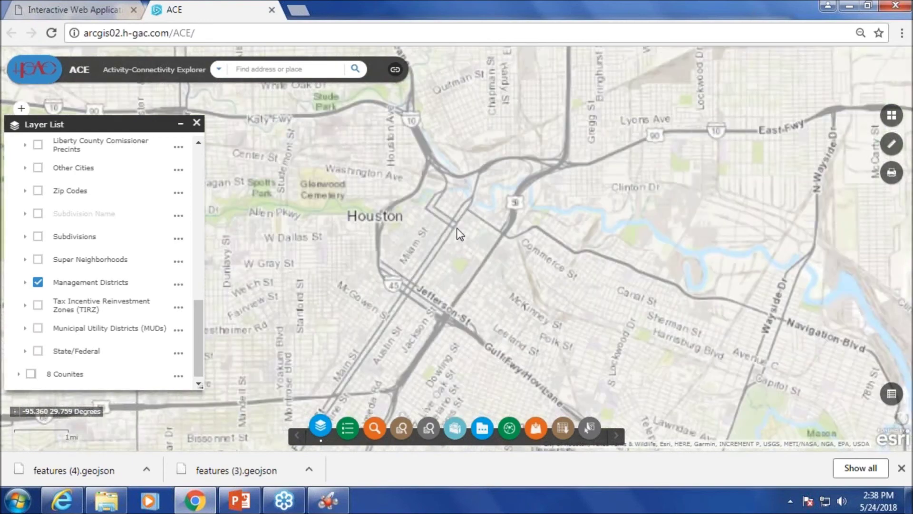
scroll(190, 266, "up", 3)
scroll(195, 221, "up", 3)
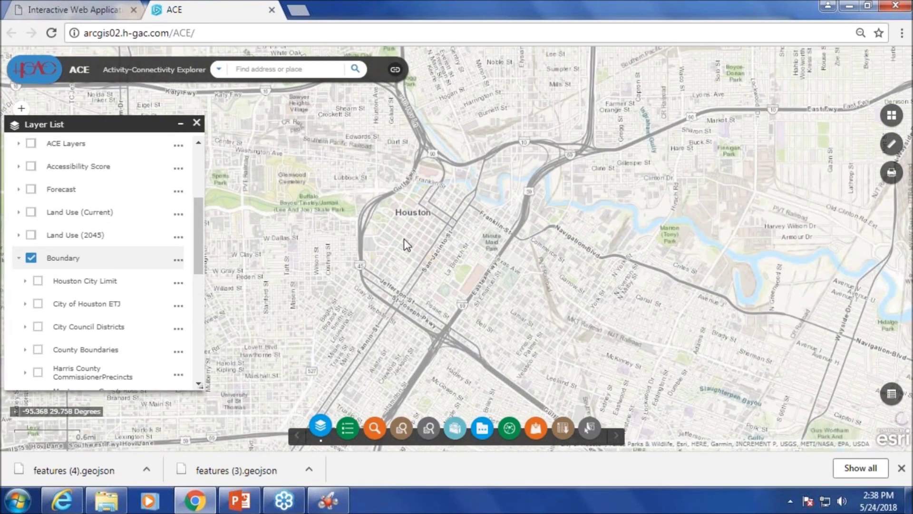
scroll(415, 242, "up", 1)
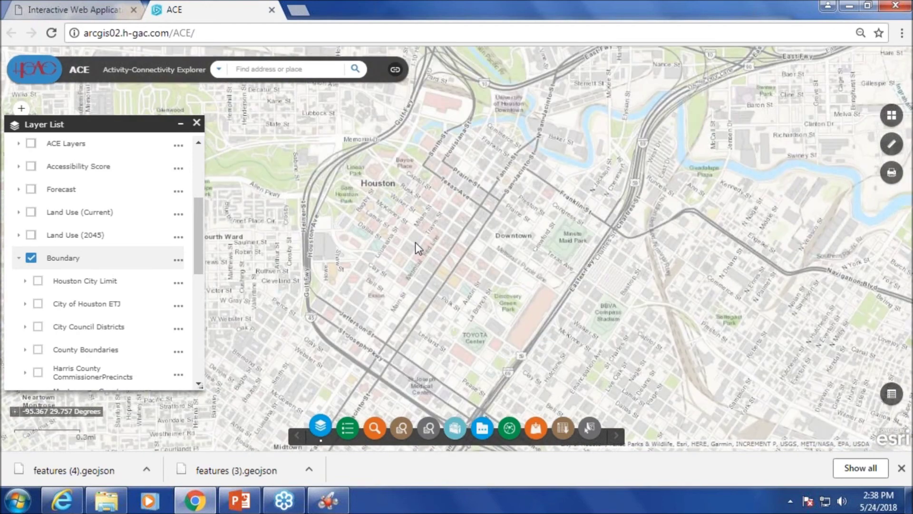
scroll(416, 242, "down", 1)
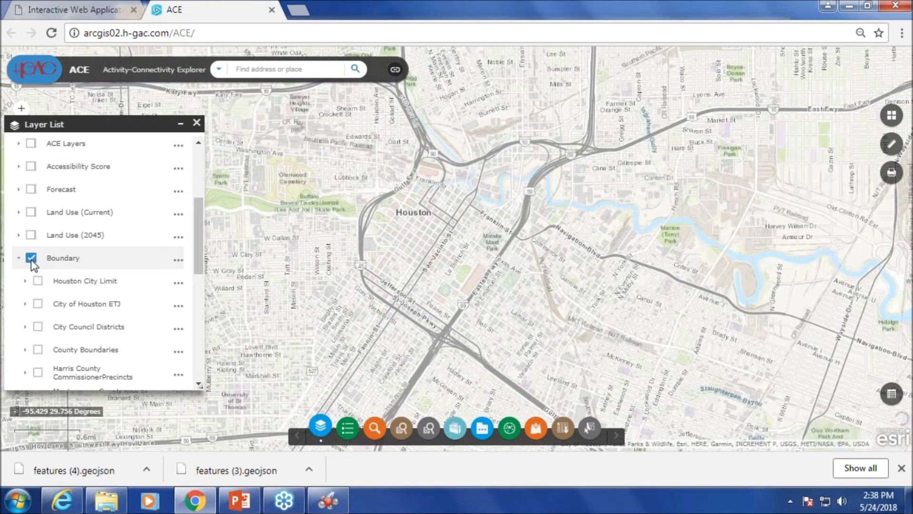
left_click(31, 258)
left_click(19, 258)
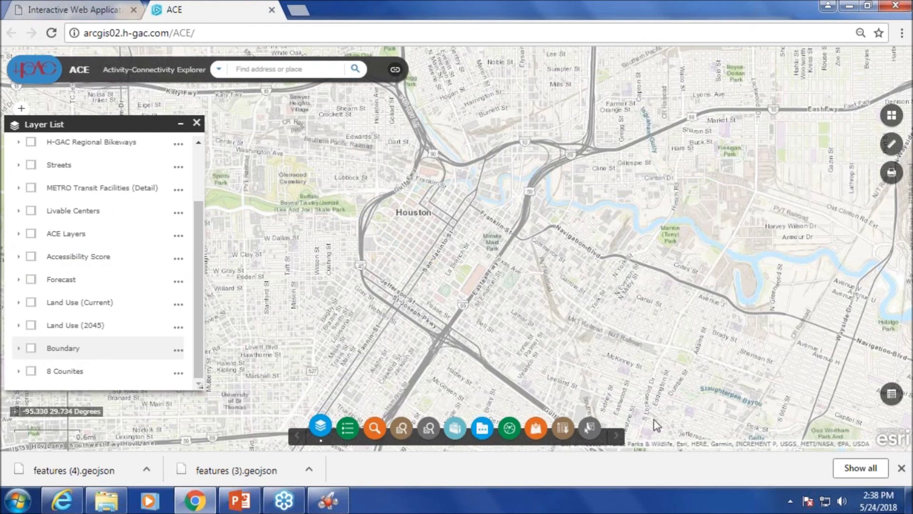
Place an incident point in downtown Houston and set its buffer distance to 1 mile.
left_click(510, 427)
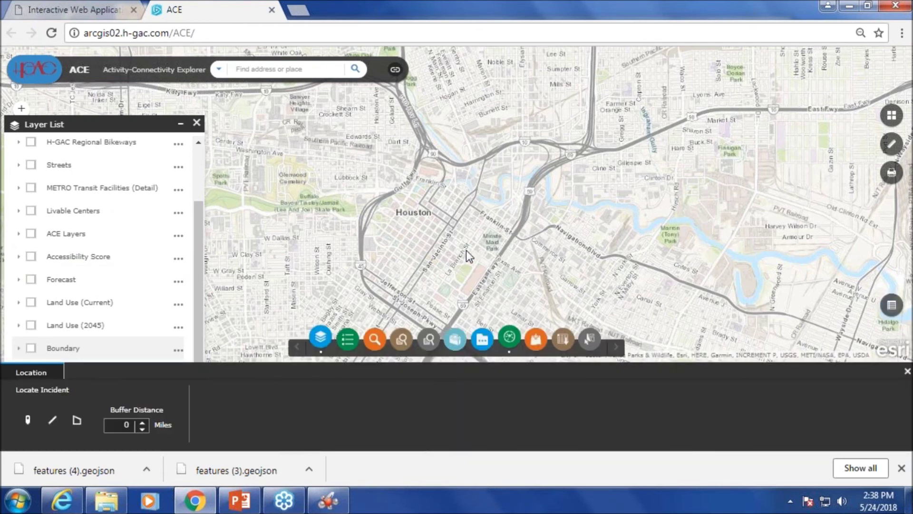
left_click(27, 420)
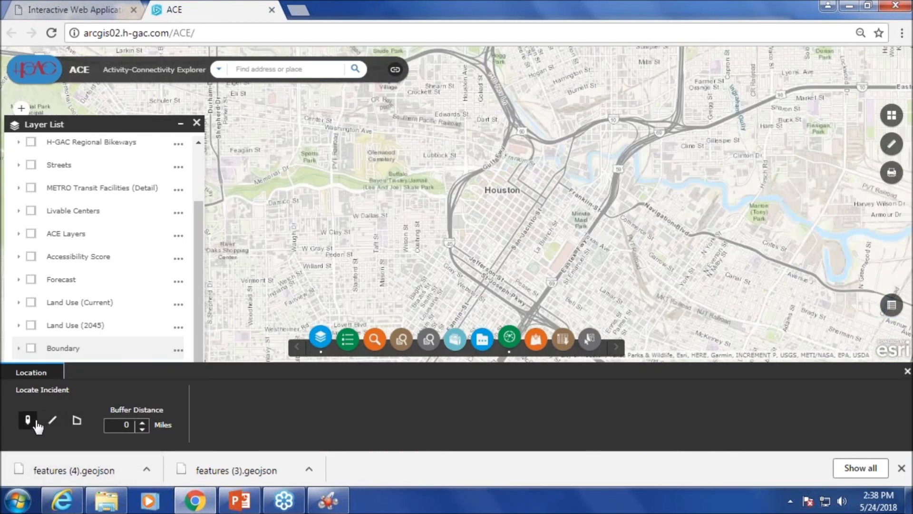
left_click(525, 224)
left_click(142, 422)
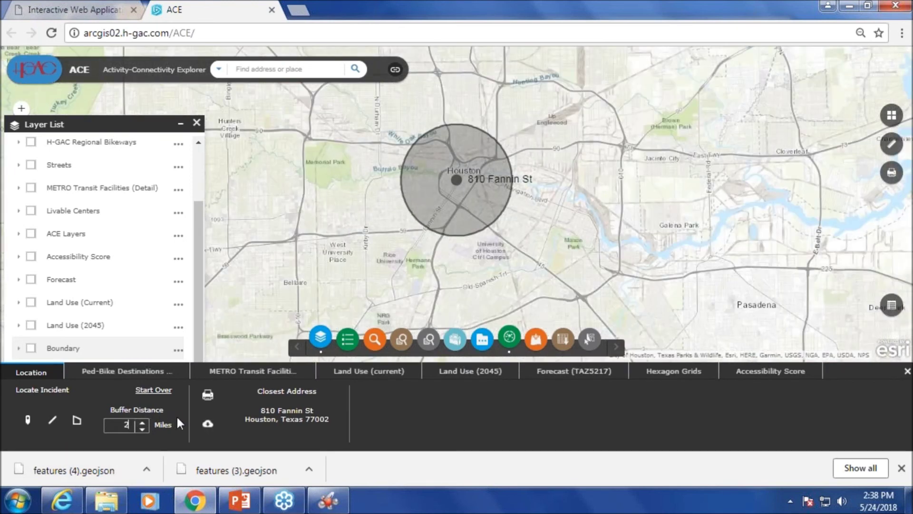
double_click(126, 425)
type("1")
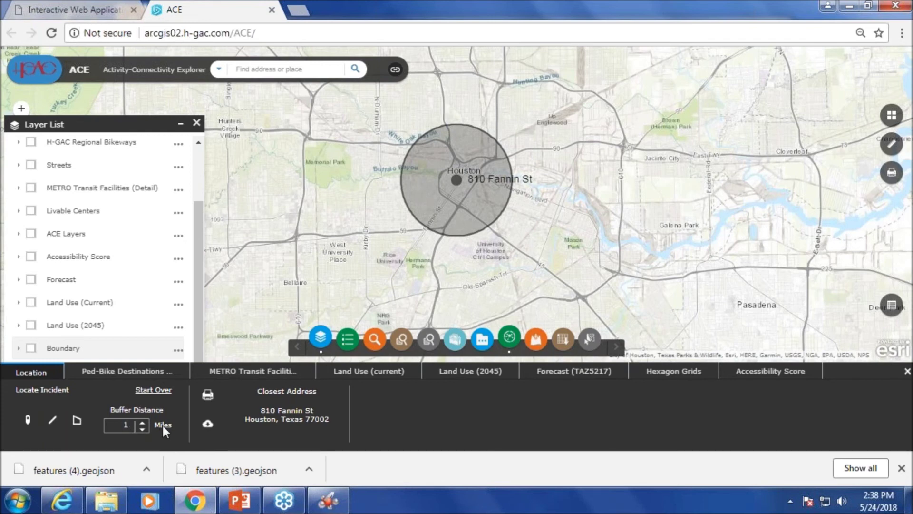
left_click(162, 425)
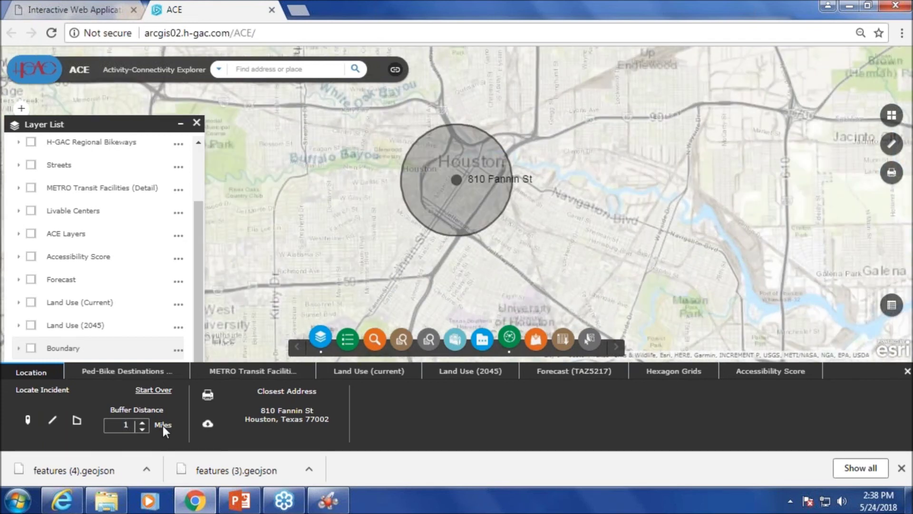
Download the Ped-Bike Destinations and Hexagon Grids results within the buffer as CSV files.
left_click(137, 376)
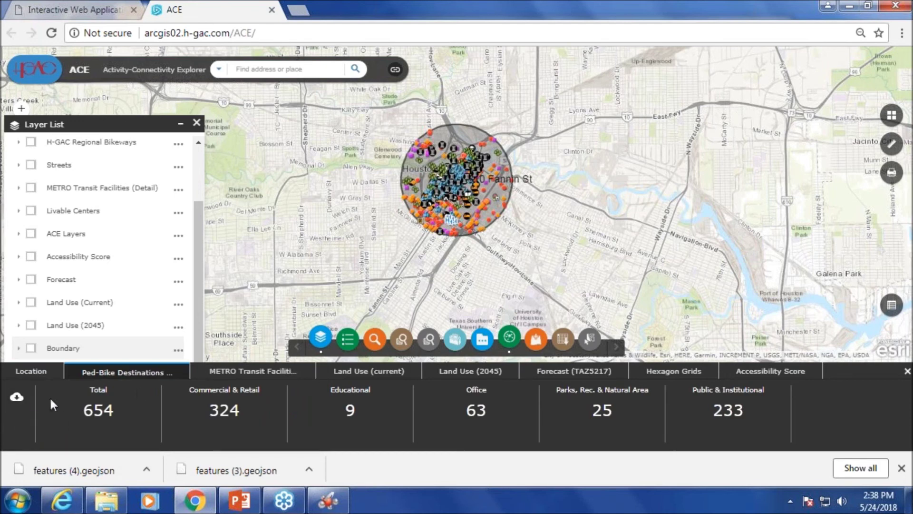
left_click(17, 397)
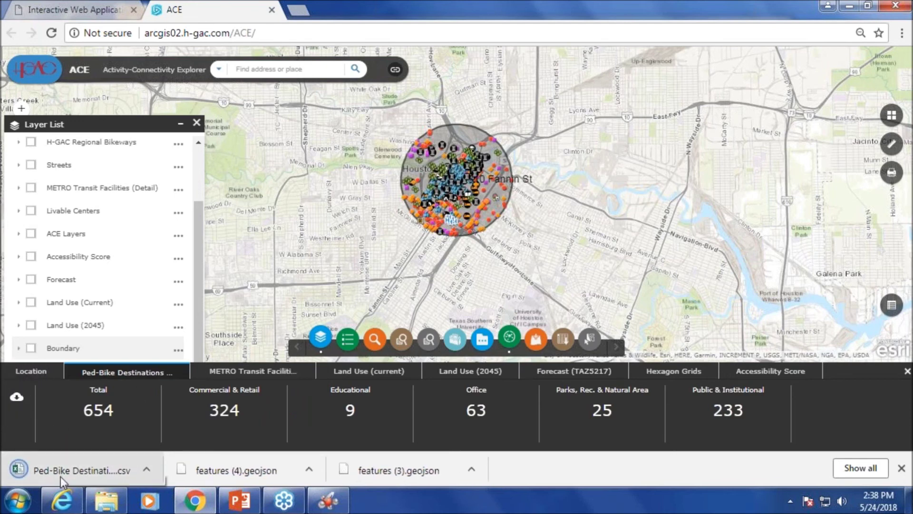
left_click(686, 376)
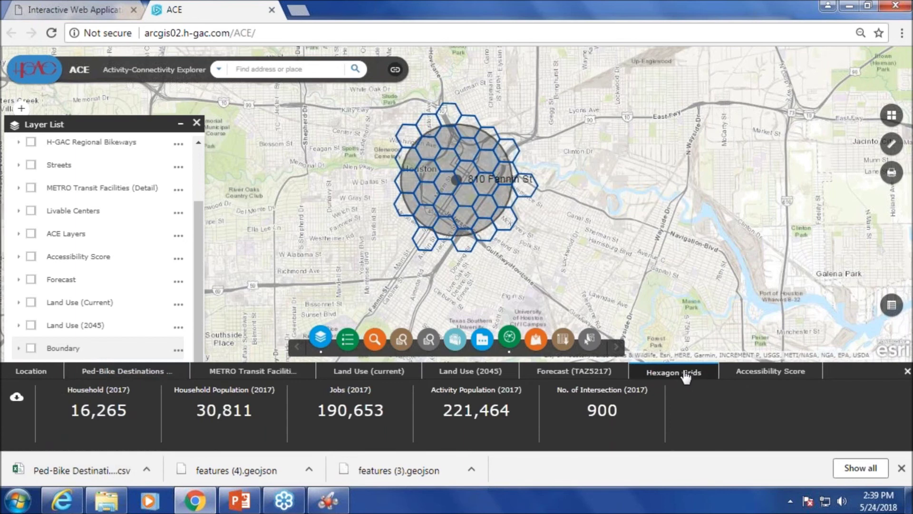
left_click(17, 401)
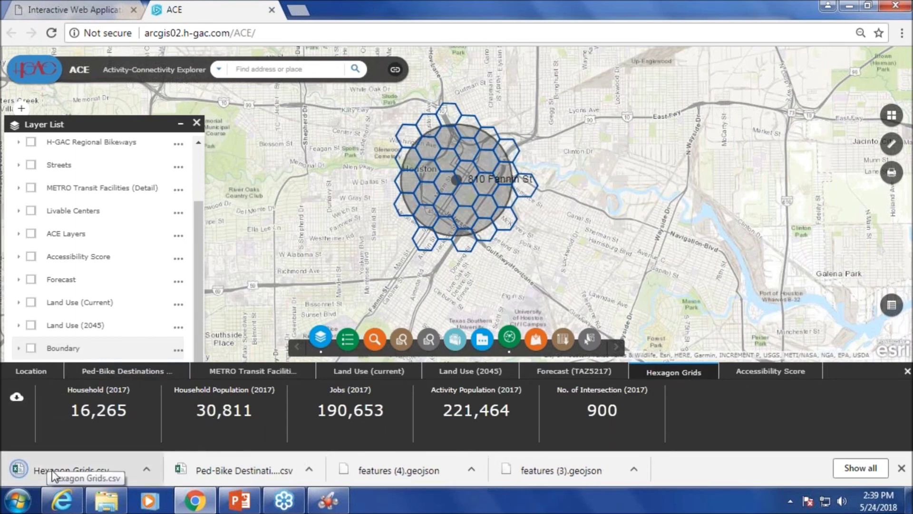
Open Hexagon Grids.csv in Excel, examine its household, jobs, density index and accessibility columns, and close the file.
left_click(64, 472)
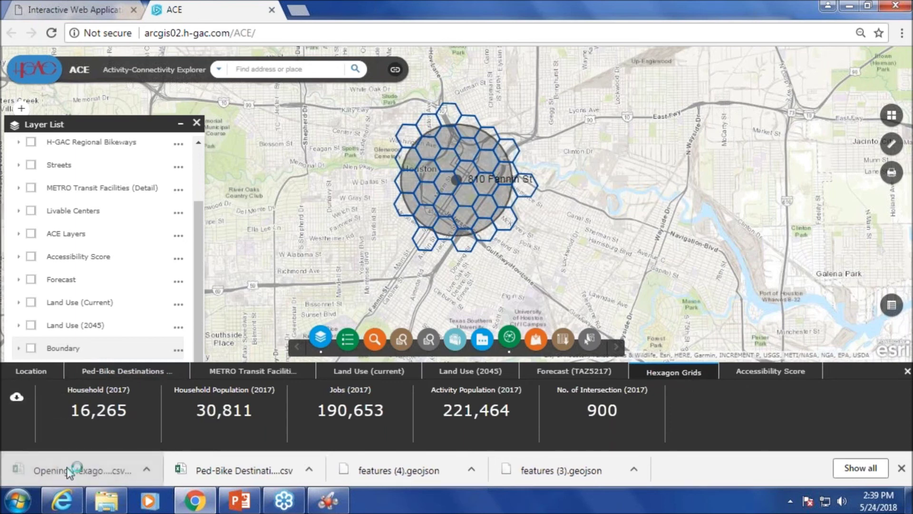
scroll(98, 259, "down", 2)
scroll(102, 240, "up", 2)
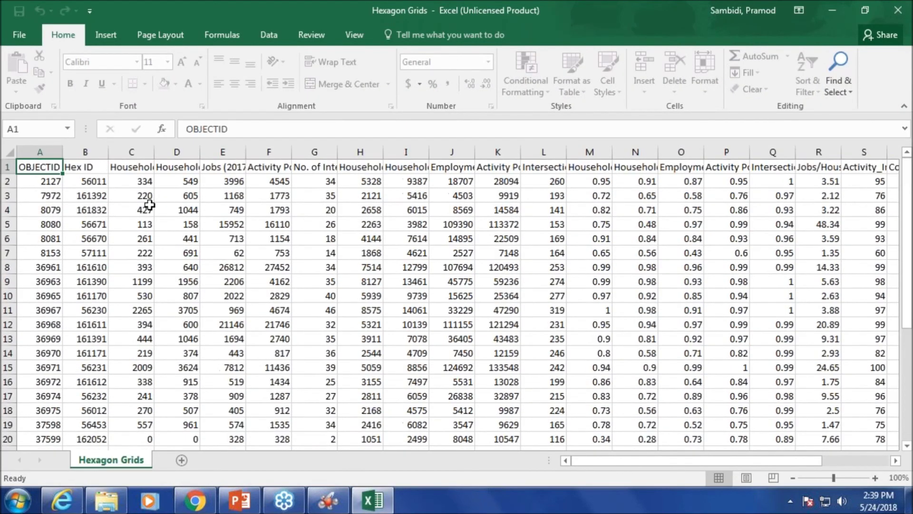
left_click(140, 166)
key("Right")
key("Right")
key("Right")
key("Right")
key("Right")
key("Right")
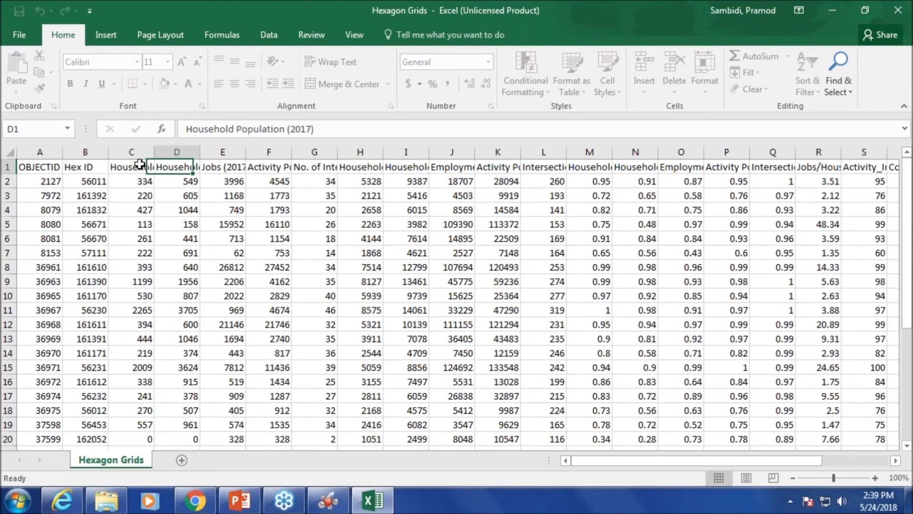
key("Right")
key("Right")
key("Right")
key("Right")
key("Right")
key("Right")
key("Right")
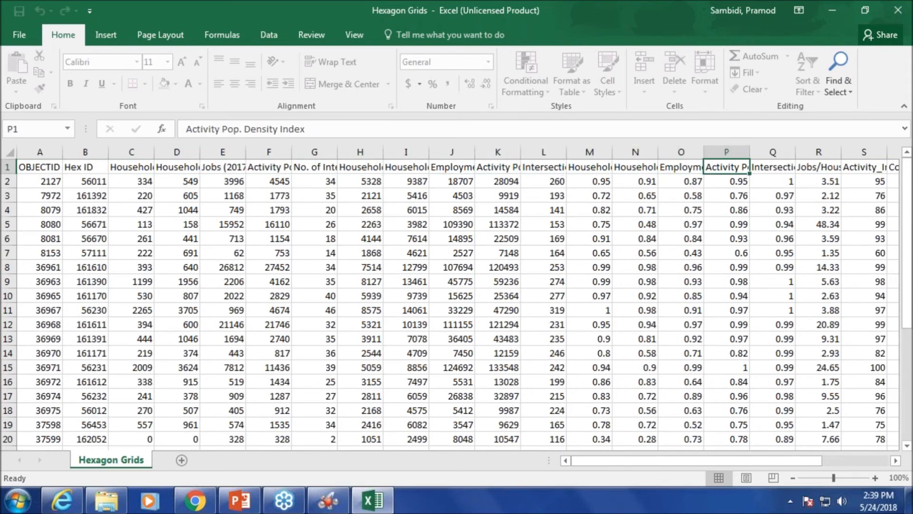
left_click_drag(614, 460, 696, 455)
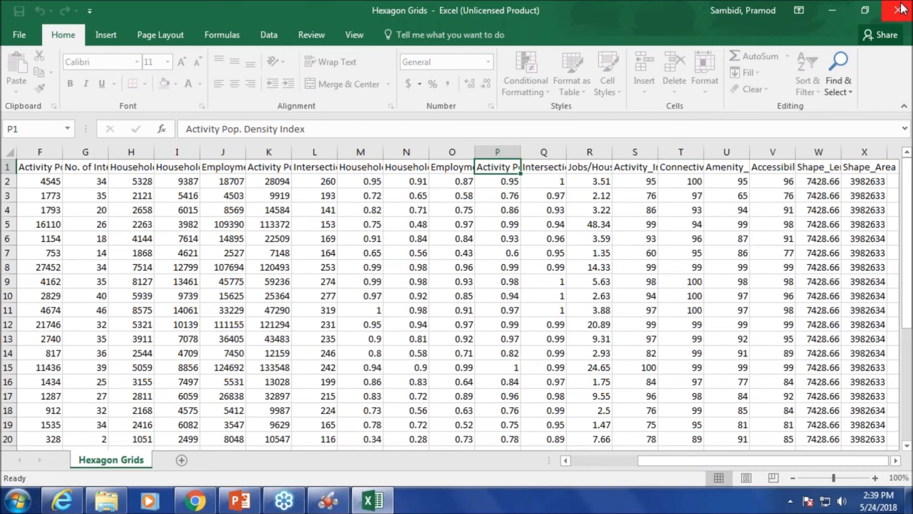
left_click_drag(661, 464, 623, 468)
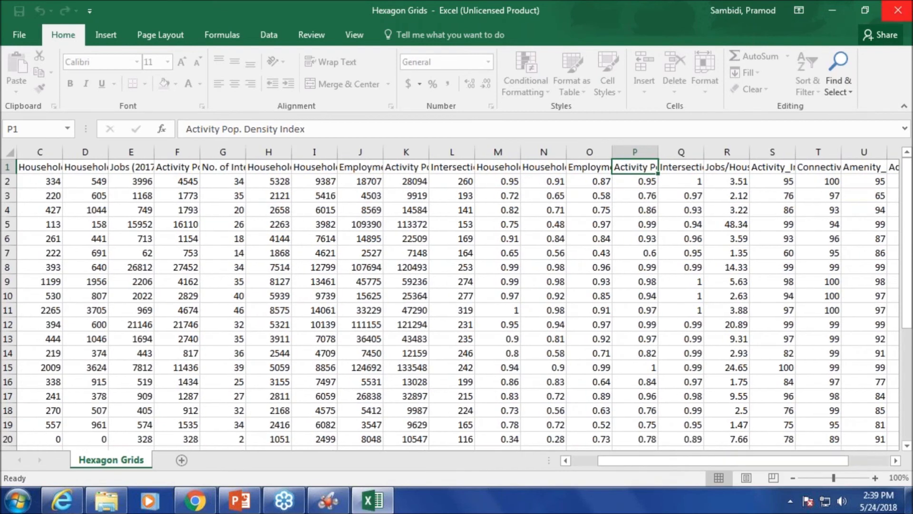
left_click(909, 12)
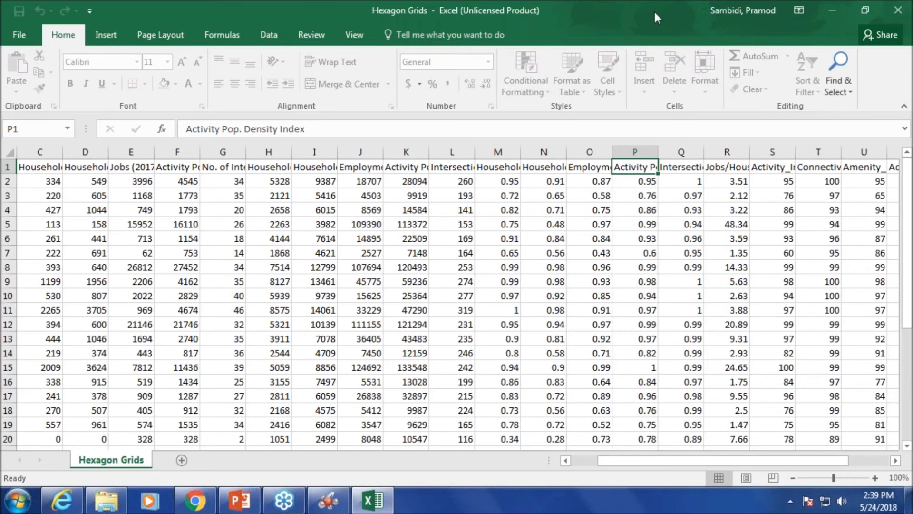
left_click_drag(641, 461, 587, 471)
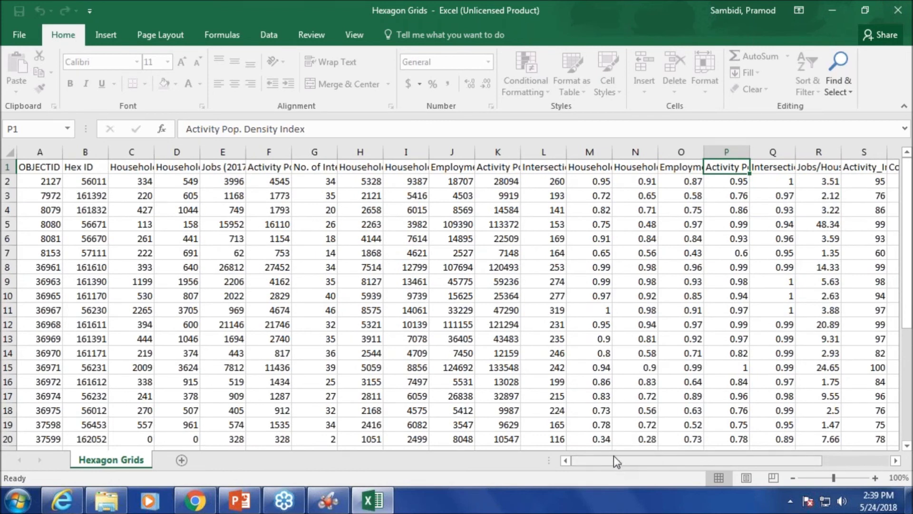
left_click(899, 13)
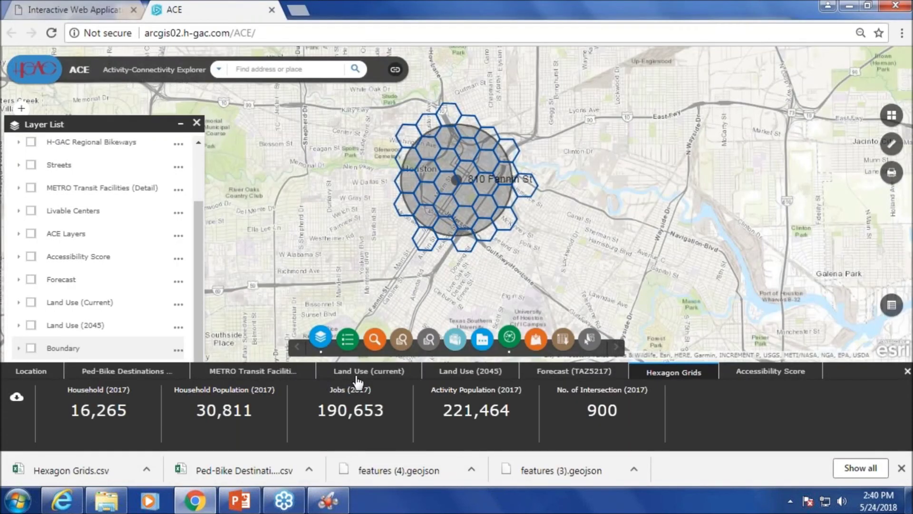
Download the Land Use (current) results for the buffer area as a CSV file and open it in Excel.
left_click(357, 379)
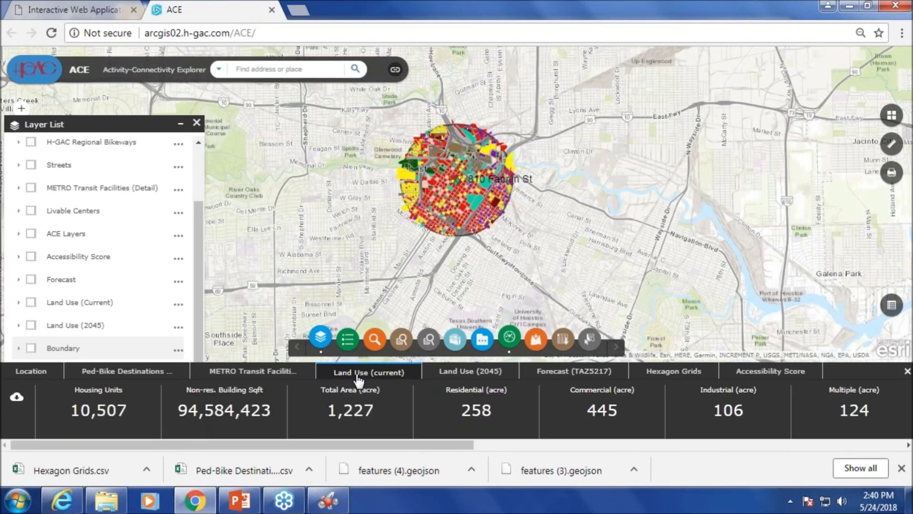
left_click(16, 399)
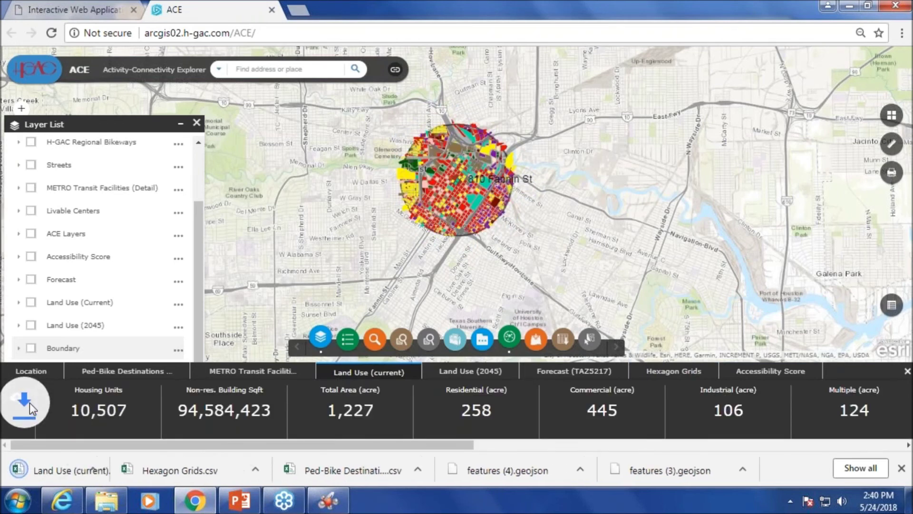
left_click(79, 476)
left_click(79, 475)
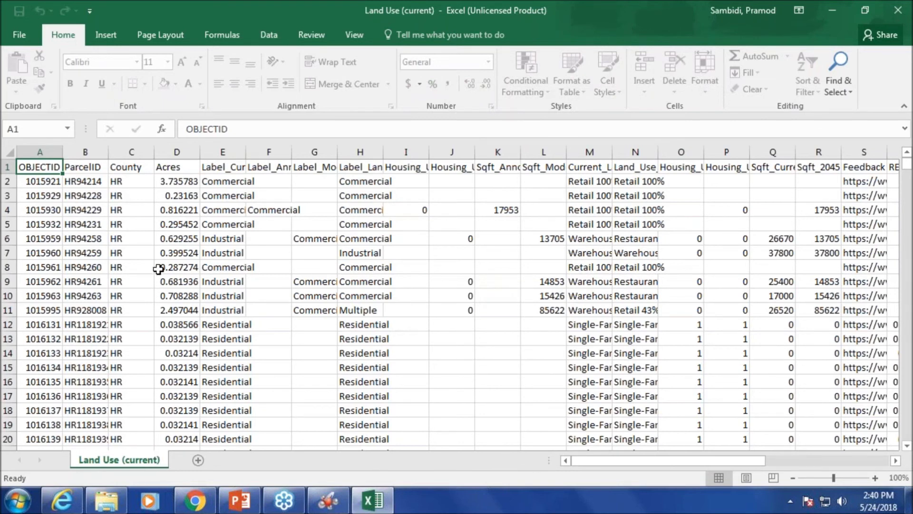
Examine the ParcelID column of the current land use table and close the file.
left_click(78, 183)
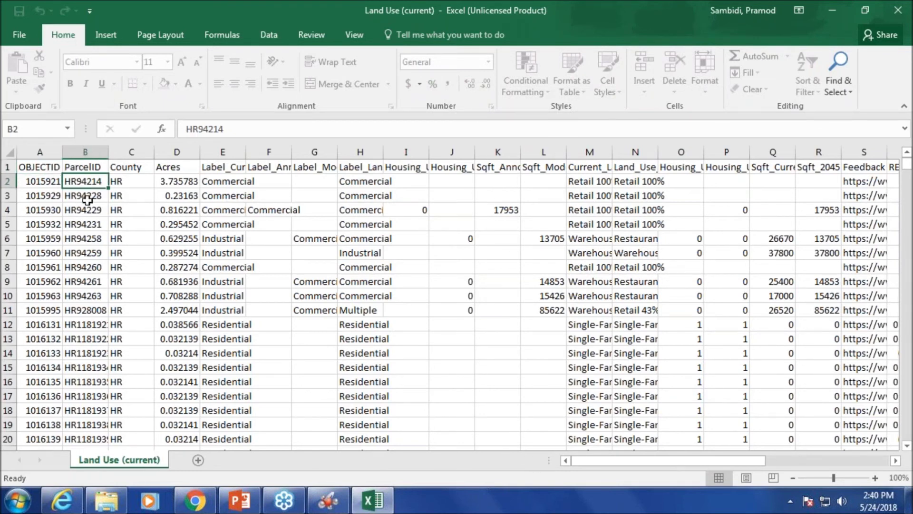
left_click(86, 220)
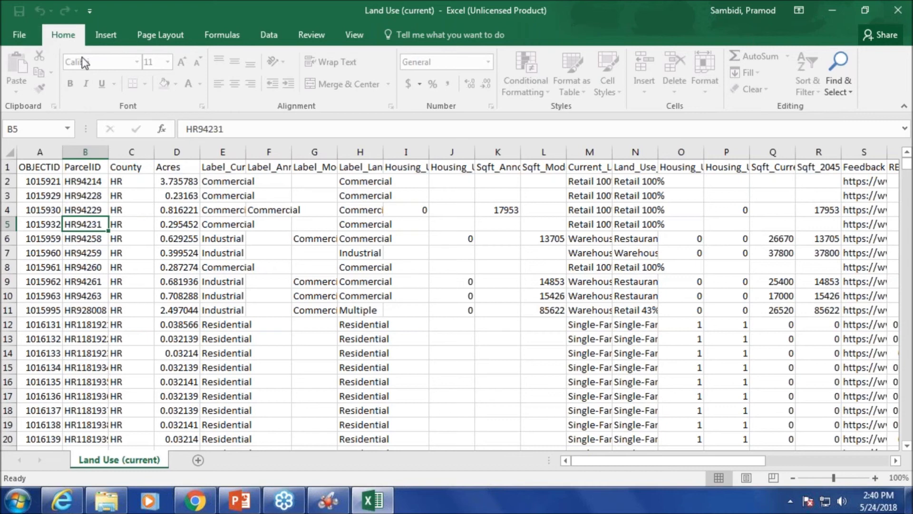
left_click(898, 12)
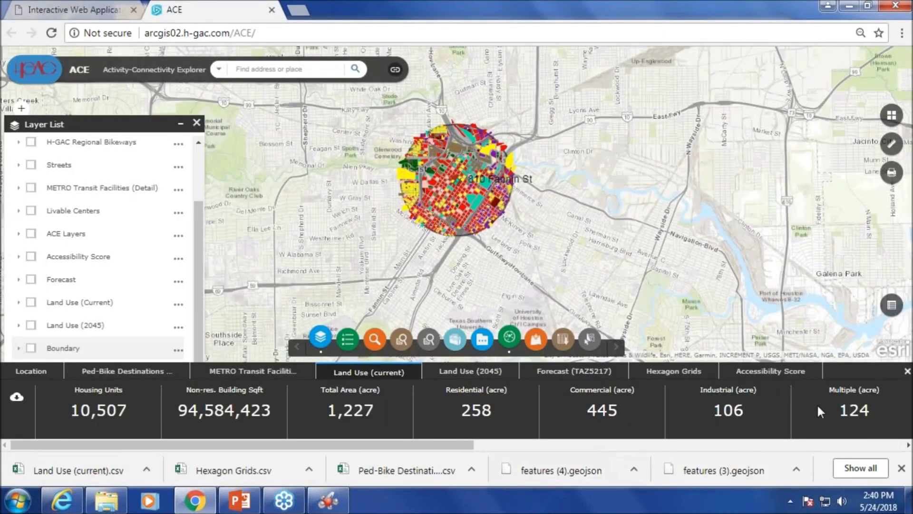
Clear the incident location with its buffer and close the incident analysis tool.
left_click(30, 376)
left_click(153, 388)
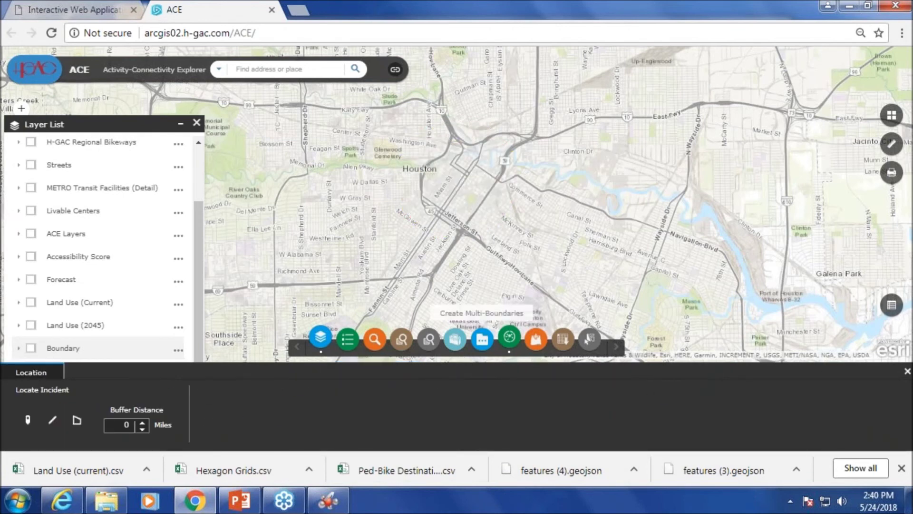
left_click(509, 339)
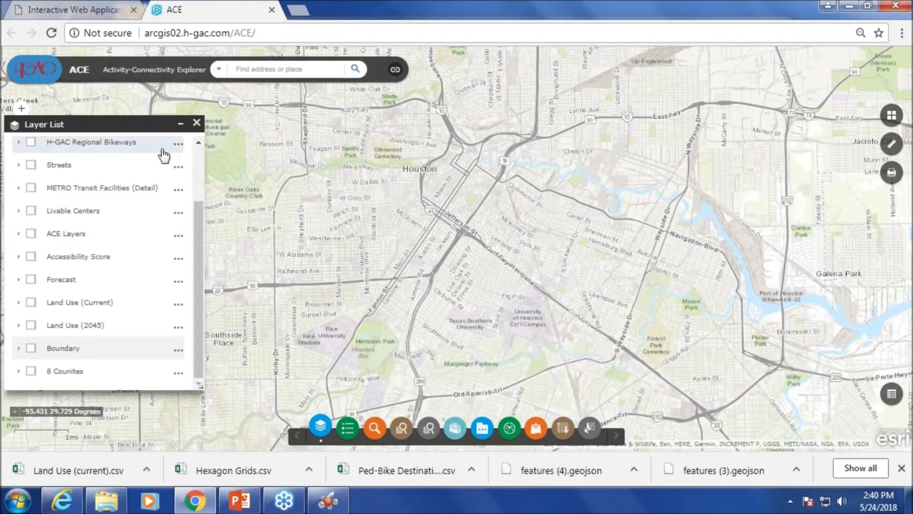
Close the layer list and open the Enhanced Query tool.
left_click_drag(195, 225, 198, 166)
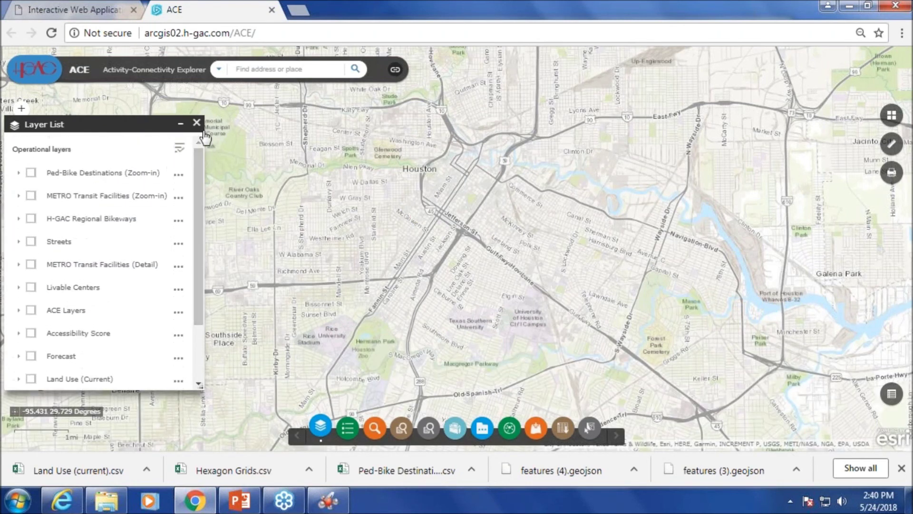
left_click(564, 429)
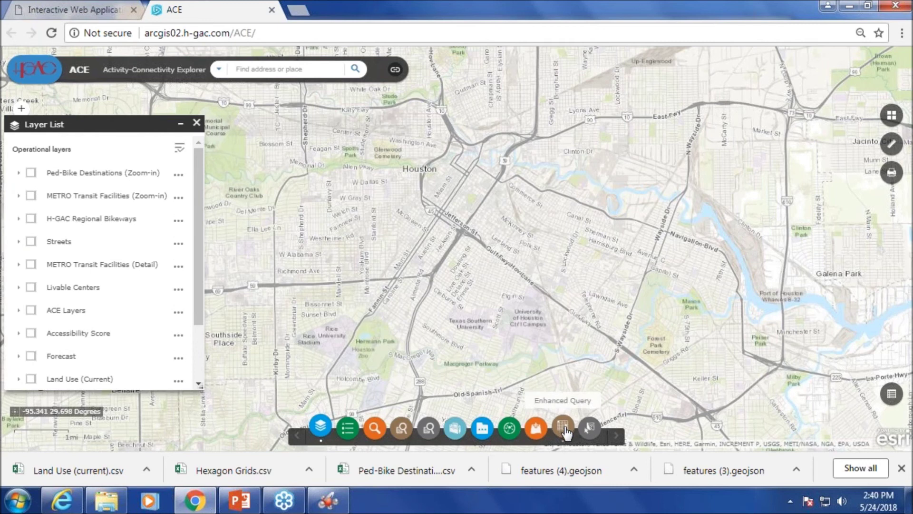
left_click(196, 125)
left_click(415, 123)
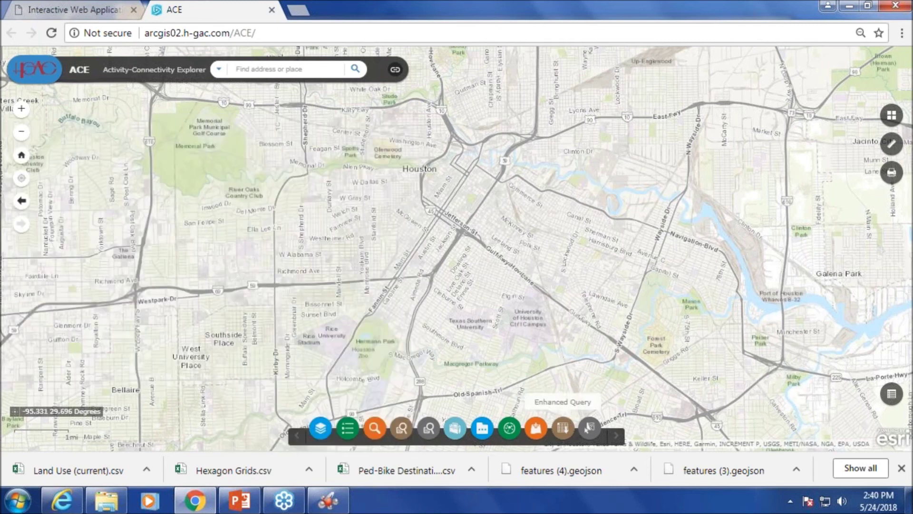
left_click(562, 434)
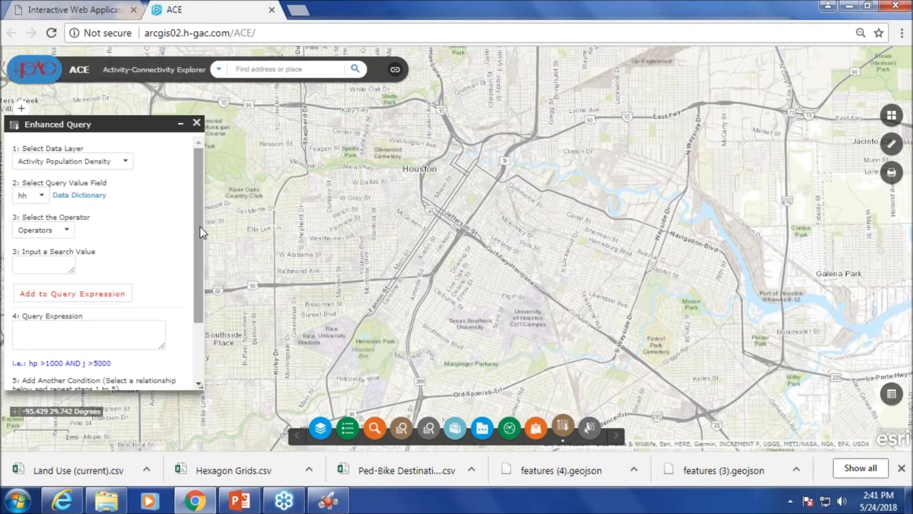
Set the query's data layer to HEX and its value field to Activity_Index.
left_click(128, 162)
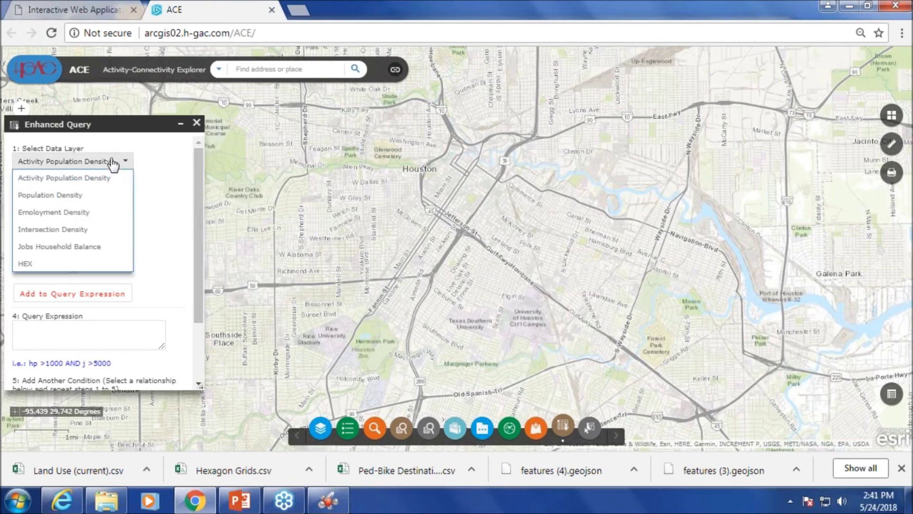
left_click(35, 264)
left_click(42, 196)
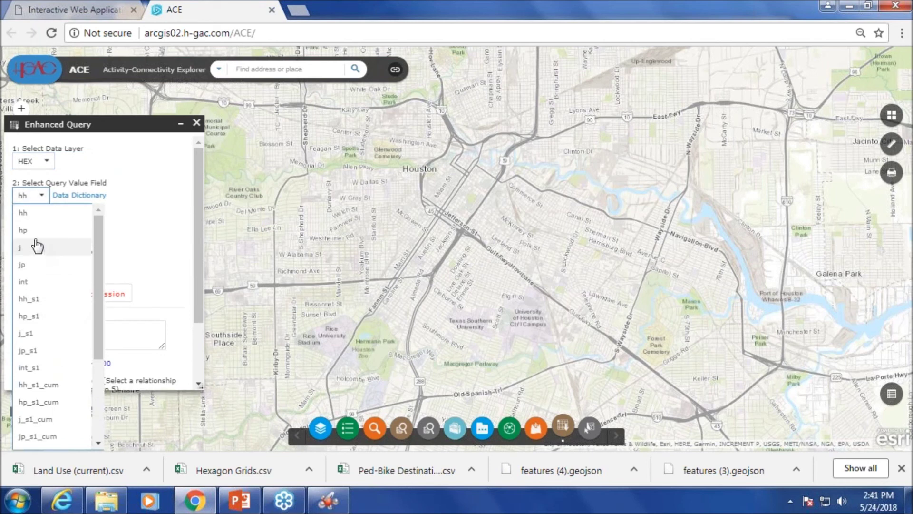
left_click_drag(97, 309, 95, 390)
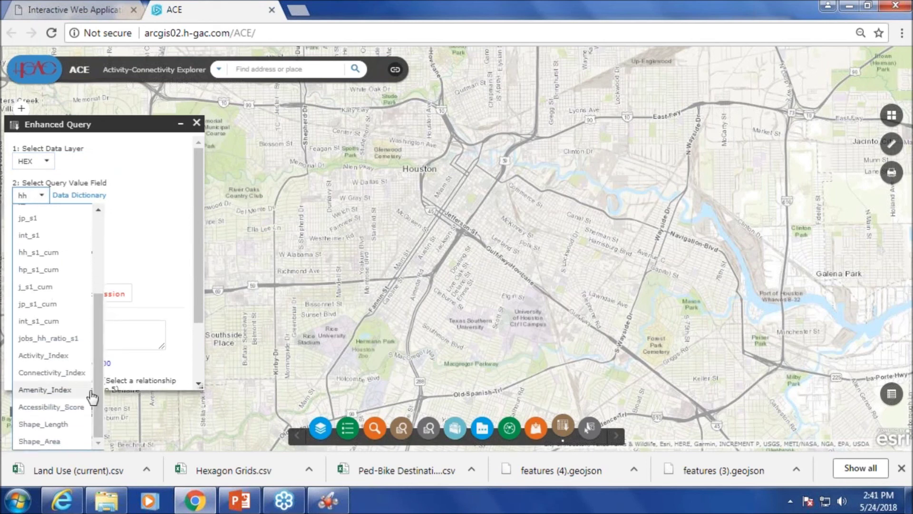
left_click(65, 356)
Set the operator to > and the search value to 80, and add this condition to the query expression.
left_click(57, 231)
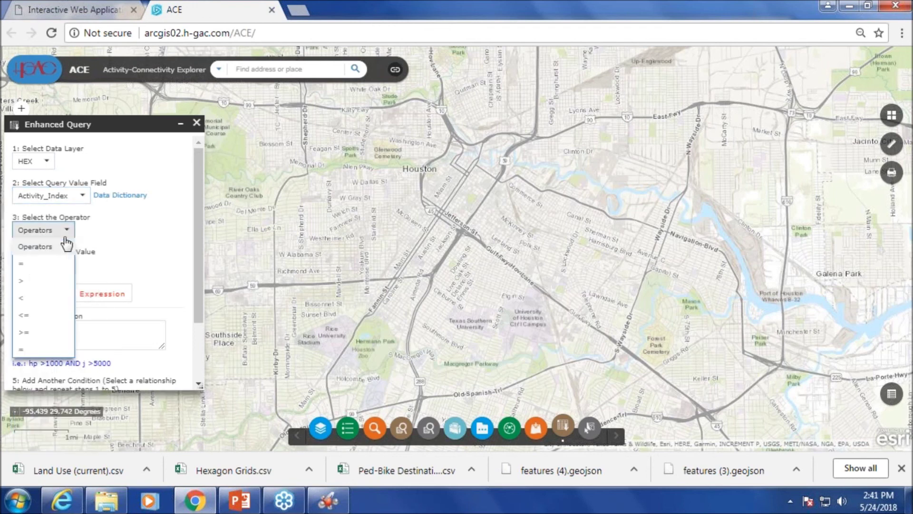
left_click(42, 281)
left_click(66, 266)
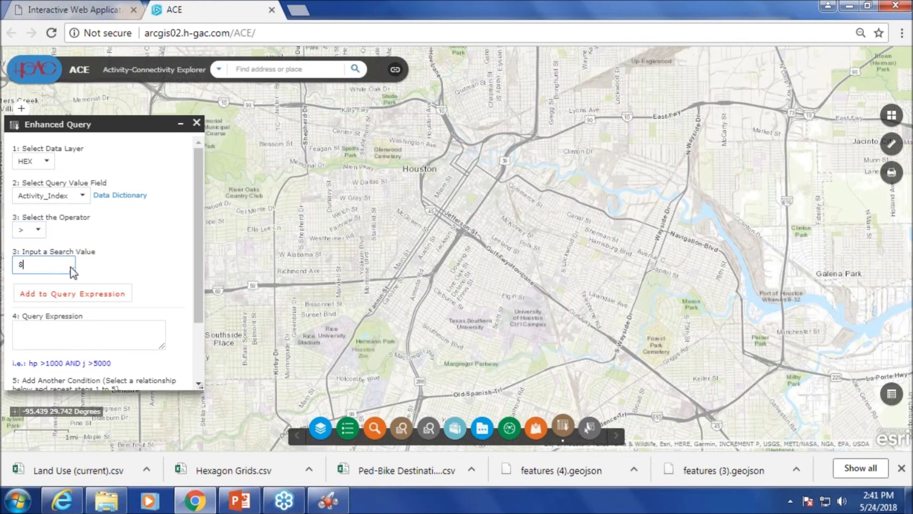
type("80")
left_click(45, 298)
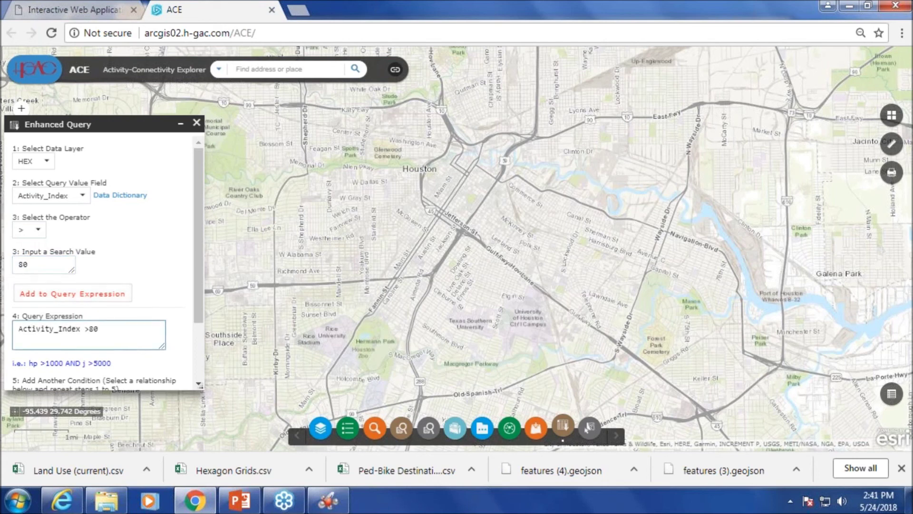
Run the Activity_Index >80 query and view the matching hexagons around Houston.
left_click_drag(199, 308, 193, 363)
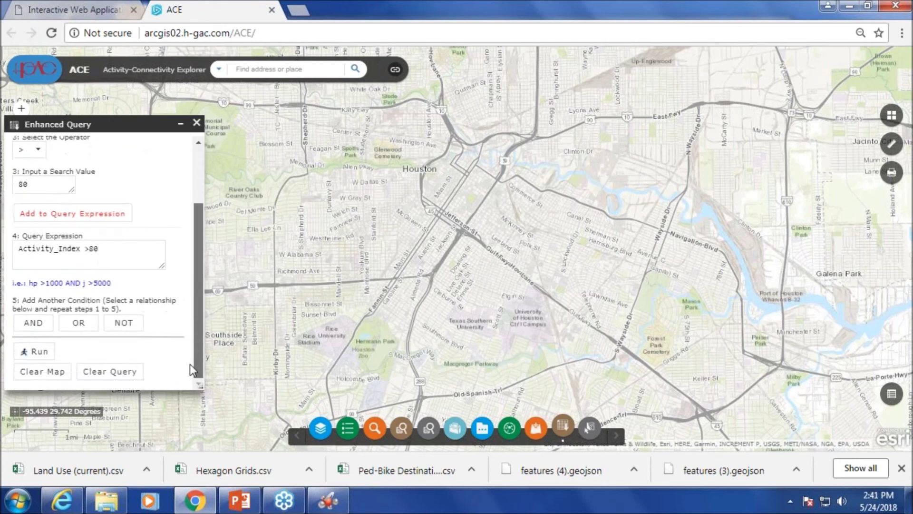
left_click(40, 352)
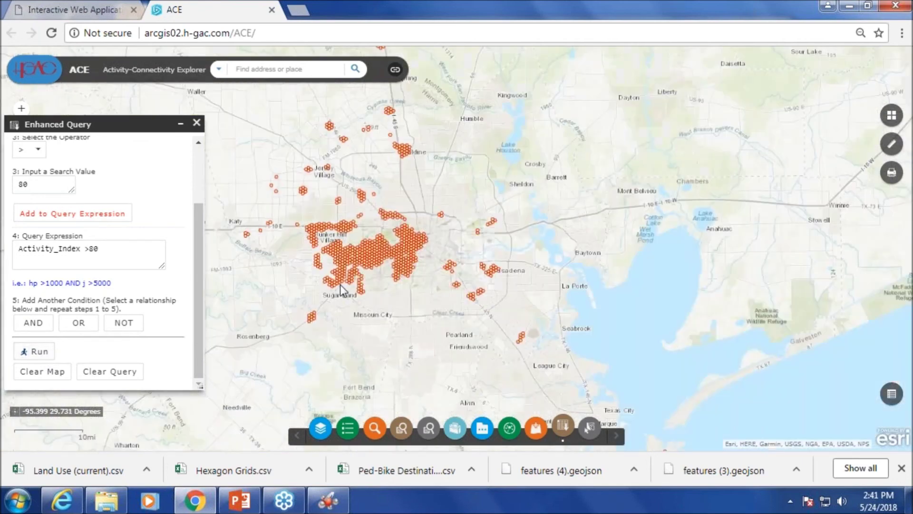
left_click_drag(426, 306, 447, 309)
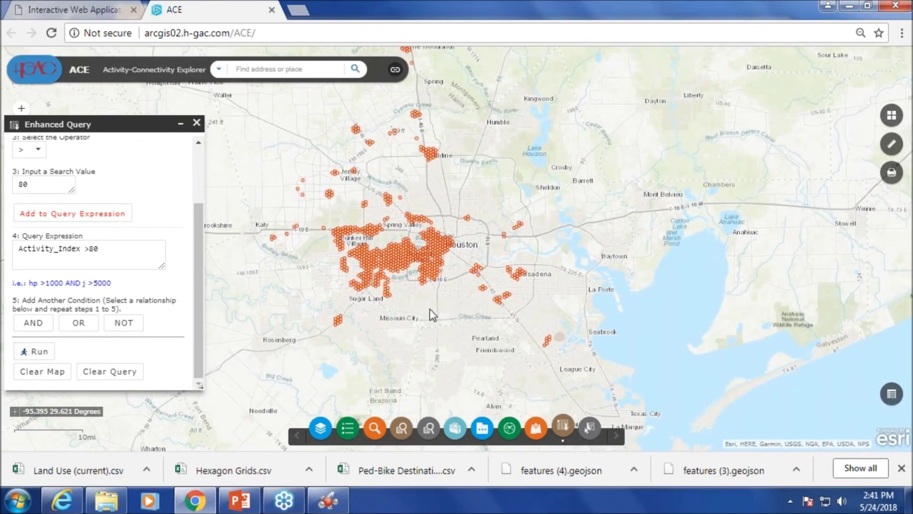
Extend the query expression with "and" plus a second condition, Amenity_Index >80.
left_click(107, 249)
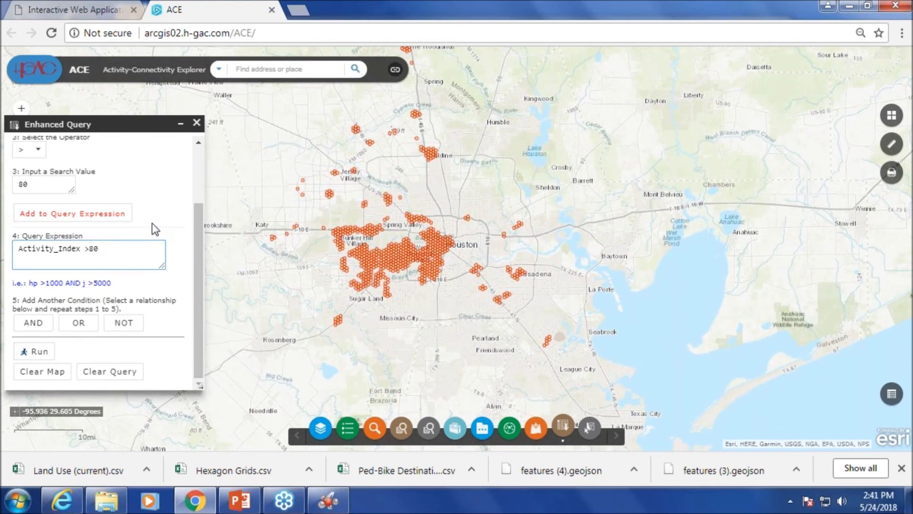
type("and")
scroll(79, 198, "up", 3)
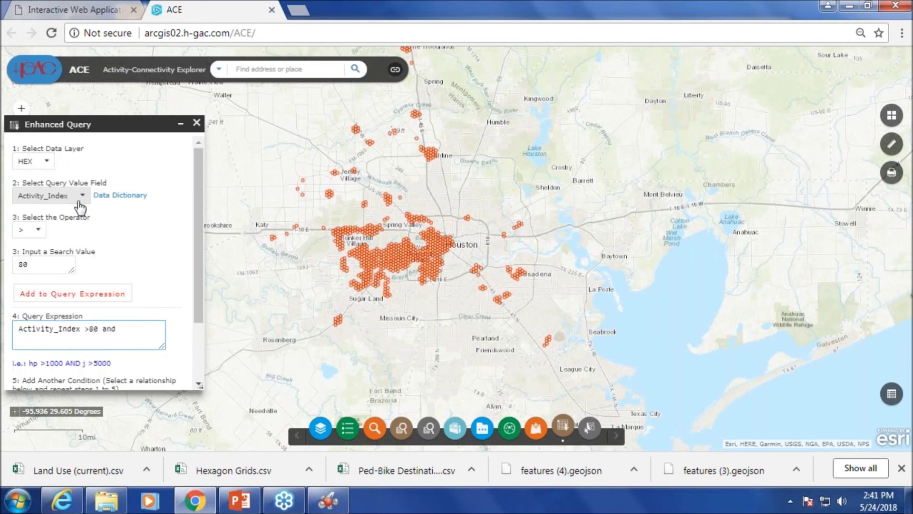
left_click(81, 199)
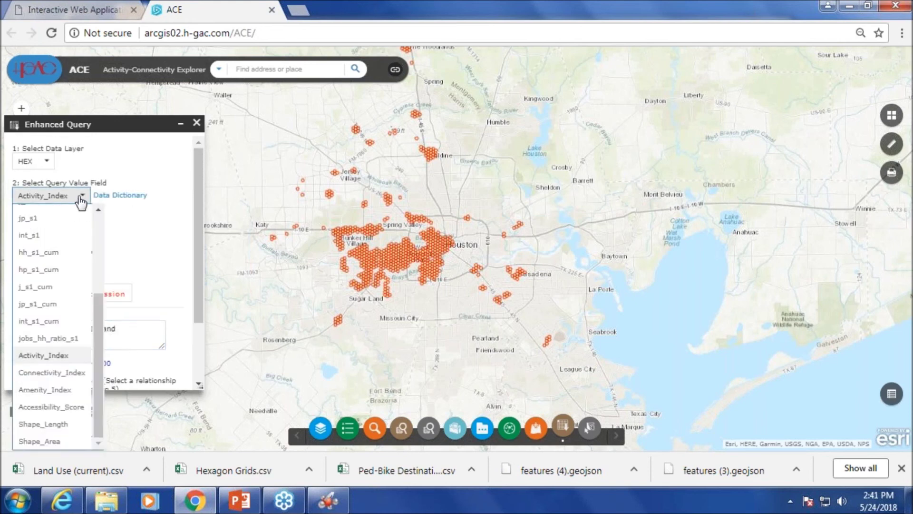
left_click(54, 394)
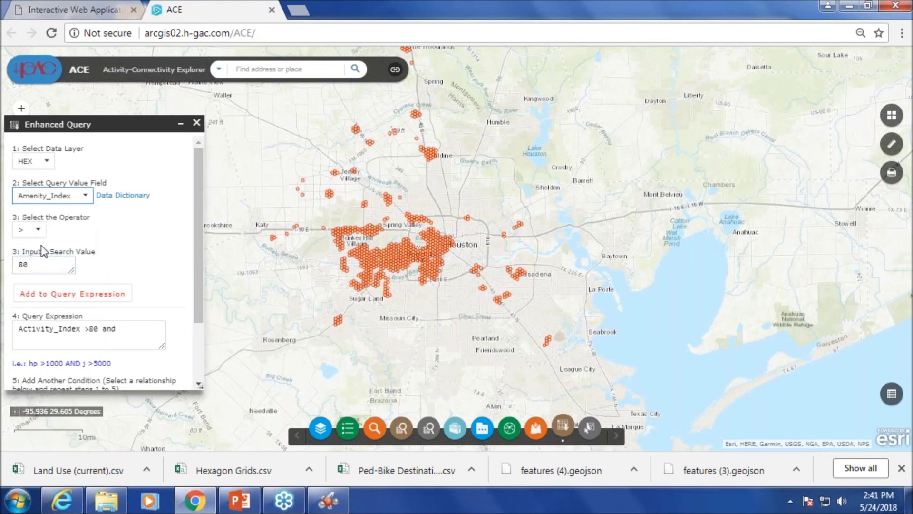
left_click(71, 295)
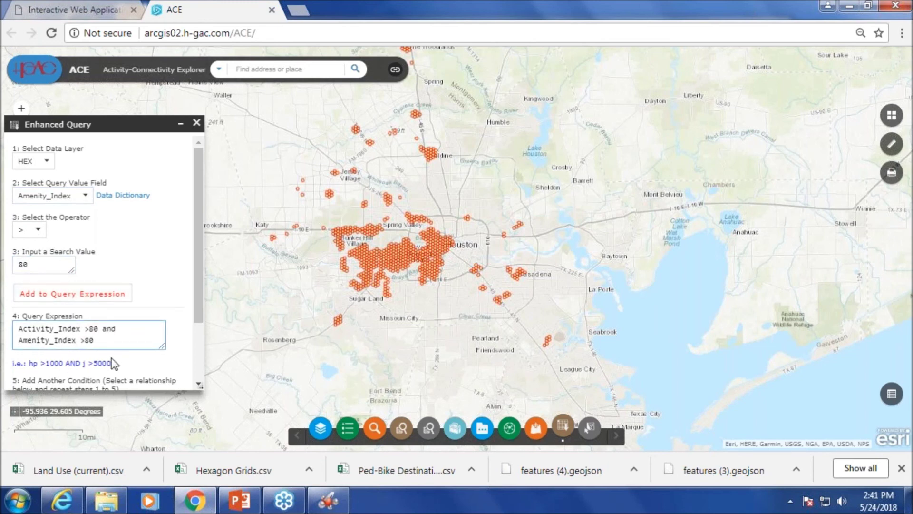
Clear the previous results from the map and run the combined Activity_Index and Amenity_Index query.
left_click_drag(198, 310, 194, 352)
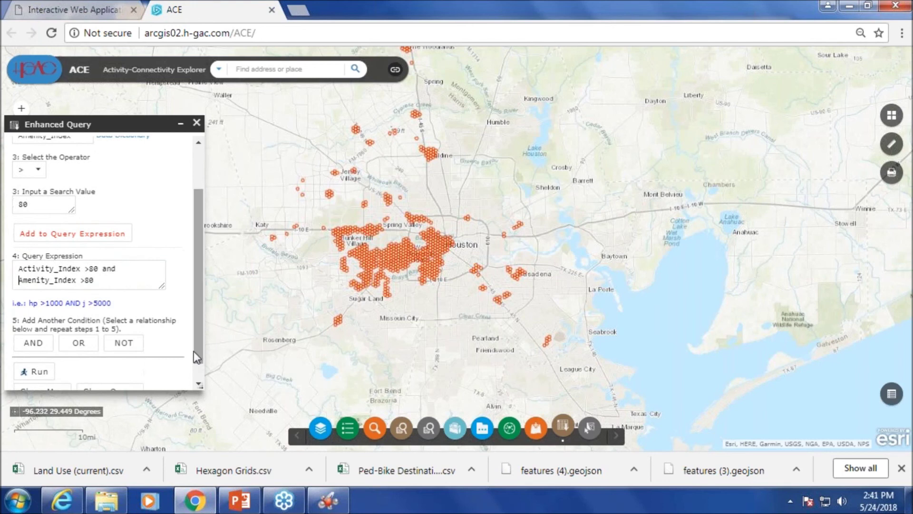
scroll(198, 333, "down", 2)
left_click(59, 374)
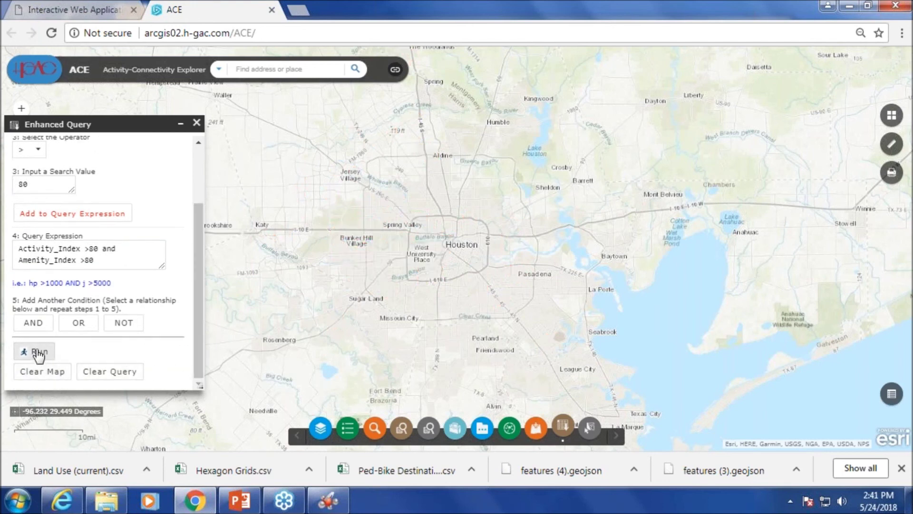
left_click(38, 352)
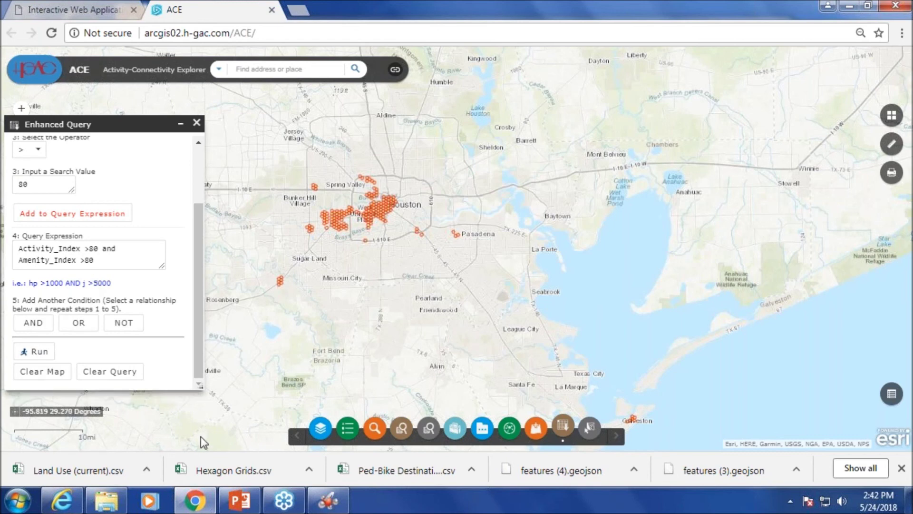
Clear the combined query results from the map and close the Enhanced Query tool.
left_click_drag(200, 357, 197, 298)
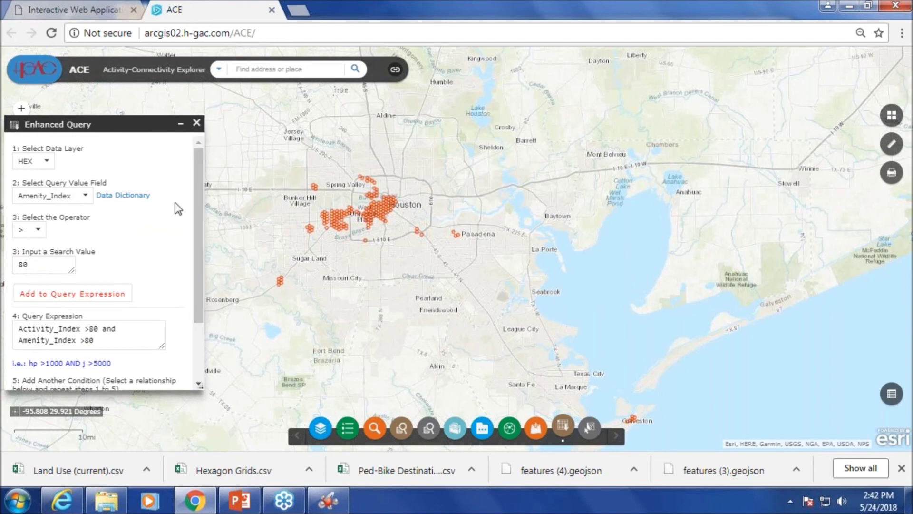
scroll(201, 227, "down", 2)
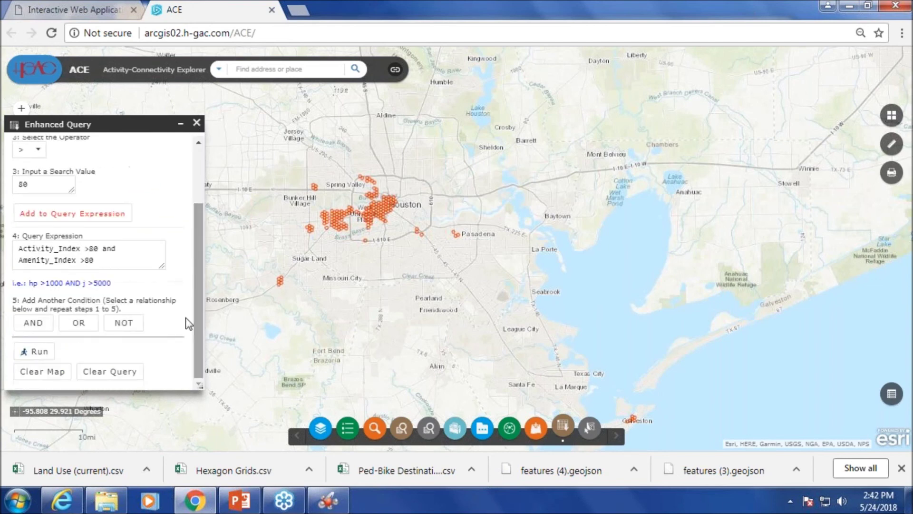
left_click(55, 376)
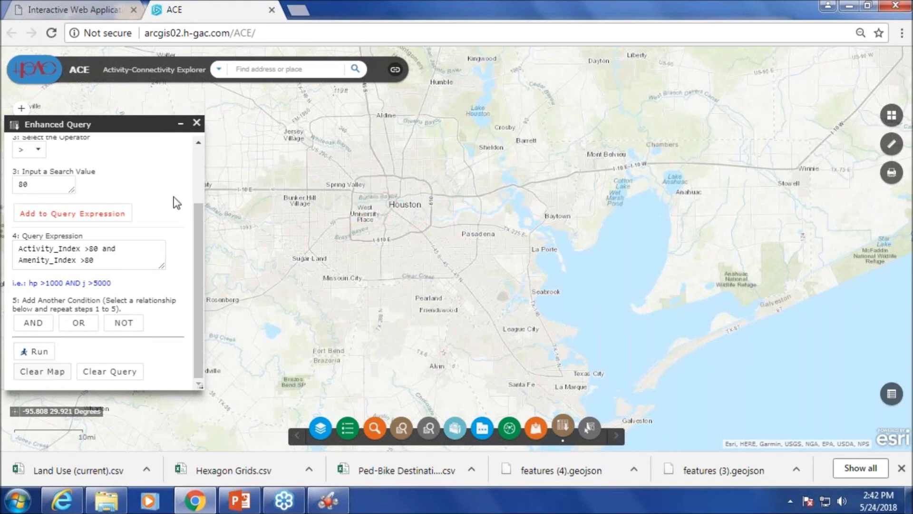
left_click(196, 123)
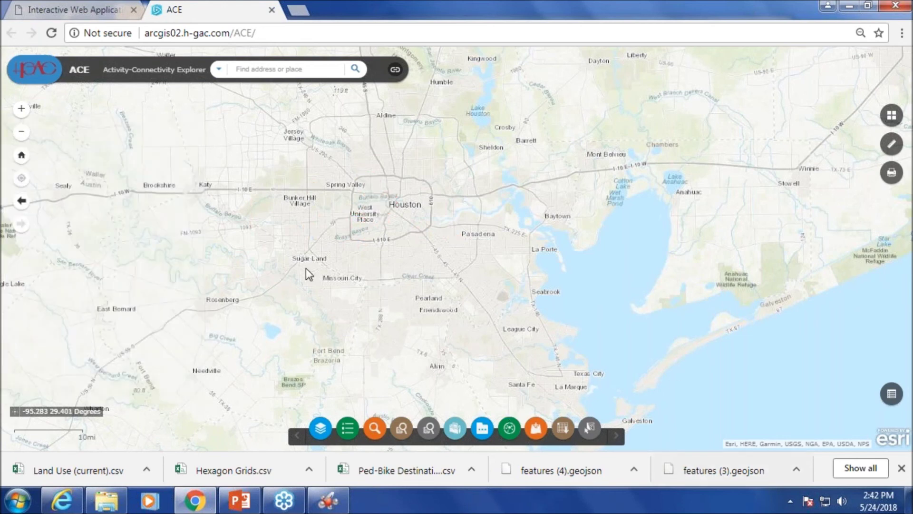
Check the ACE reference links, close the Advanced Viewer, and launch the ACE Summary Viewer from the web applications page.
left_click(396, 71)
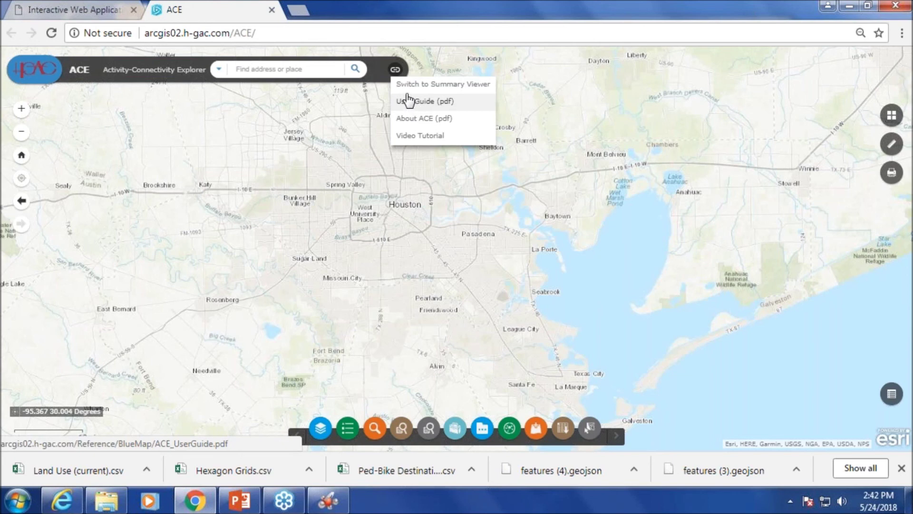
left_click(272, 10)
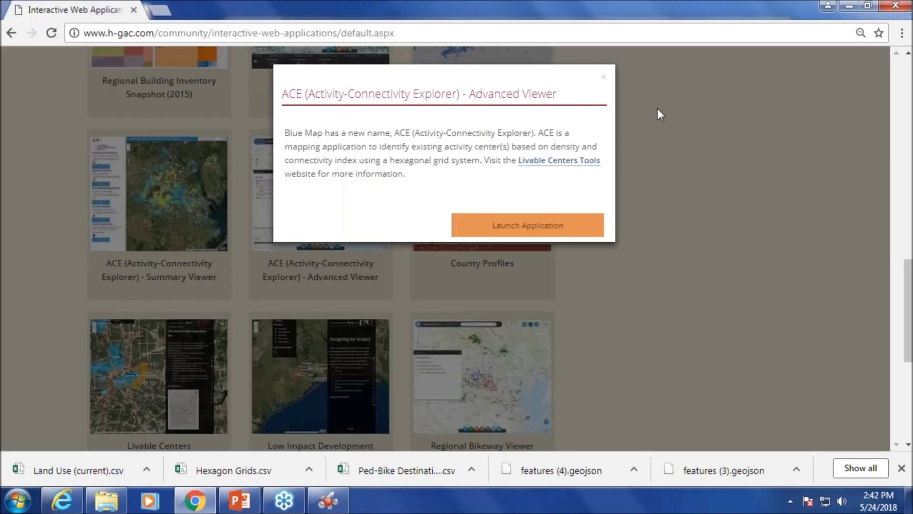
left_click(604, 77)
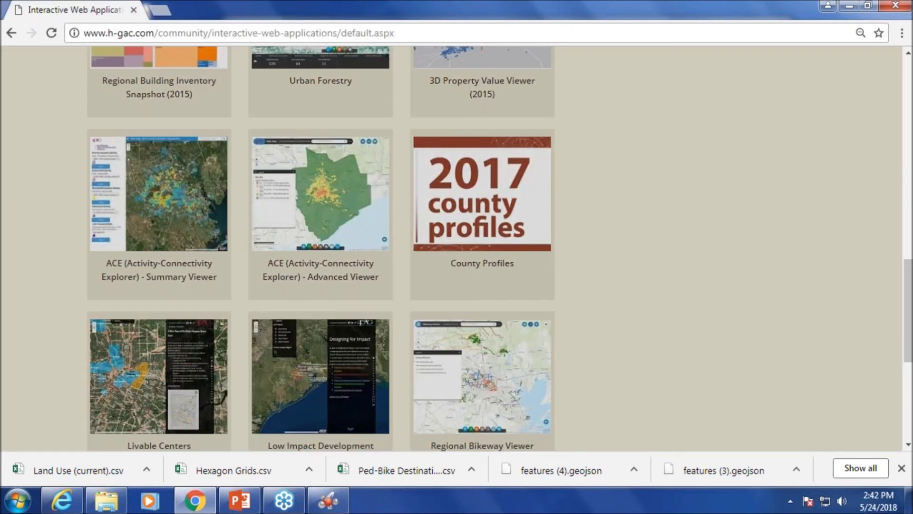
left_click(159, 193)
left_click(517, 228)
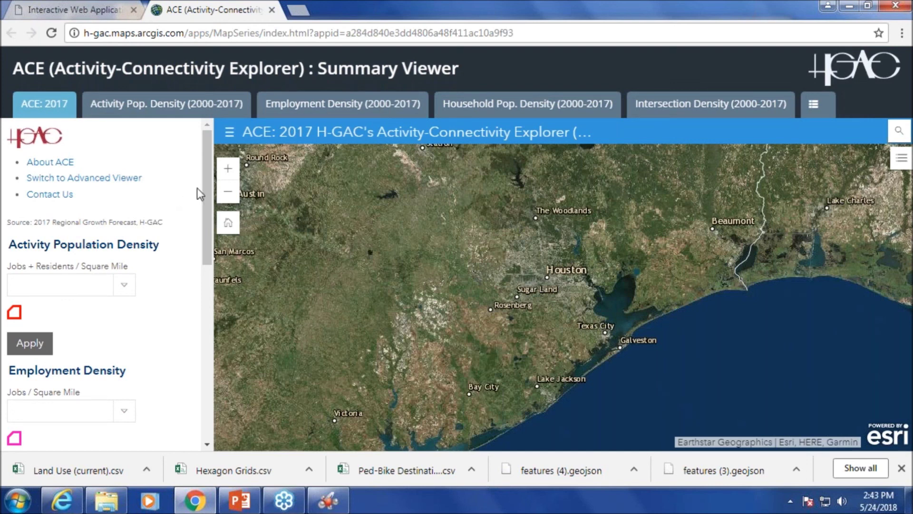
Look over the Activity Population Density filter for jobs and residents per square mile in ACE: 2017.
mouse_move(204, 182)
left_mouse_down()
mouse_move(201, 230)
mouse_move(201, 199)
left_mouse_up()
left_click(122, 247)
left_click(123, 246)
left_click(122, 246)
mouse_move(202, 255)
left_mouse_down()
mouse_move(204, 280)
mouse_move(187, 253)
left_mouse_up()
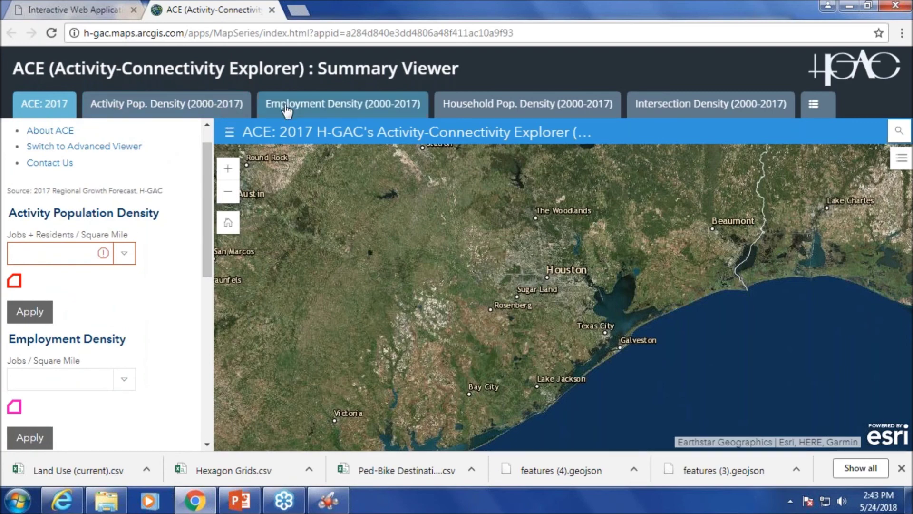
Open the Employment Density (2000-2017) comparison and filter the 2002 layer to 15,000 + jobs per square mile.
left_click(328, 110)
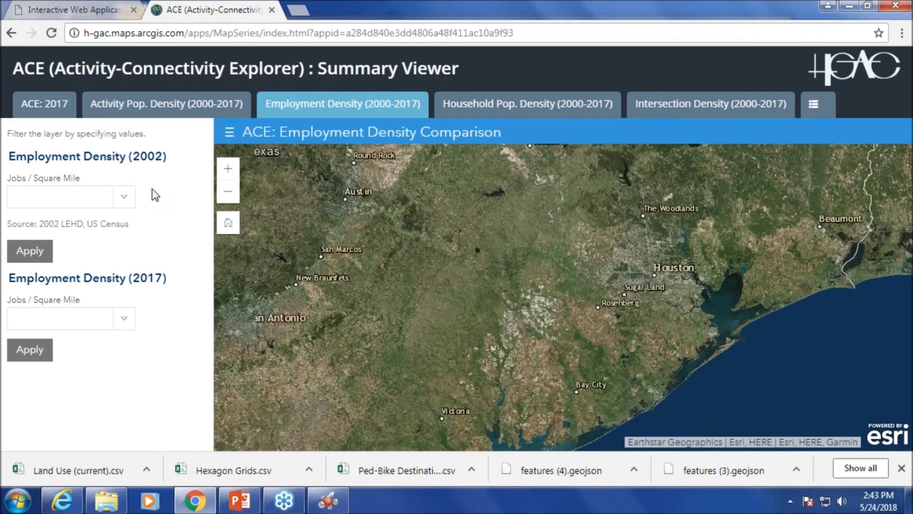
left_click(124, 198)
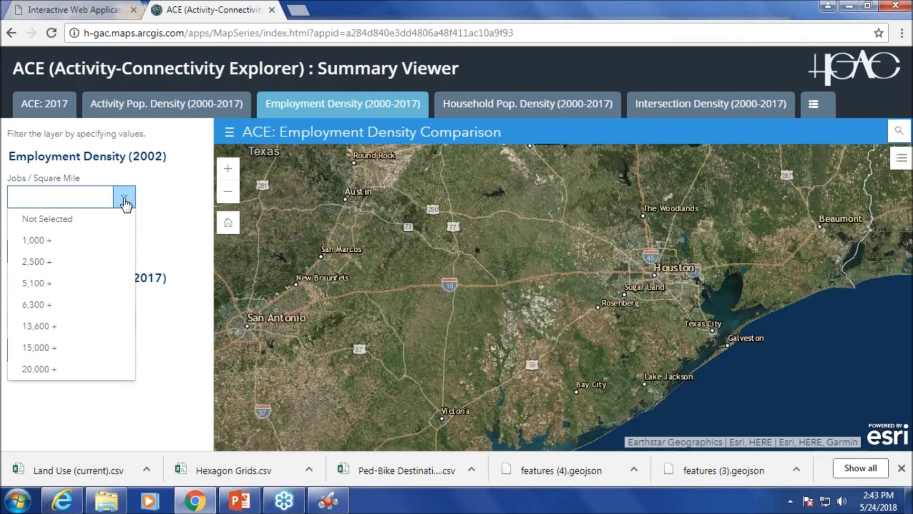
left_click(48, 352)
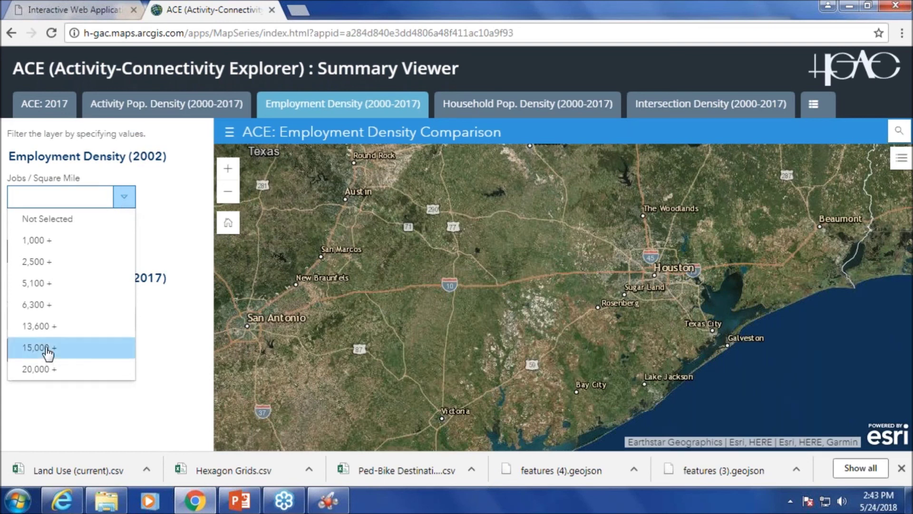
left_click(42, 255)
left_click(42, 254)
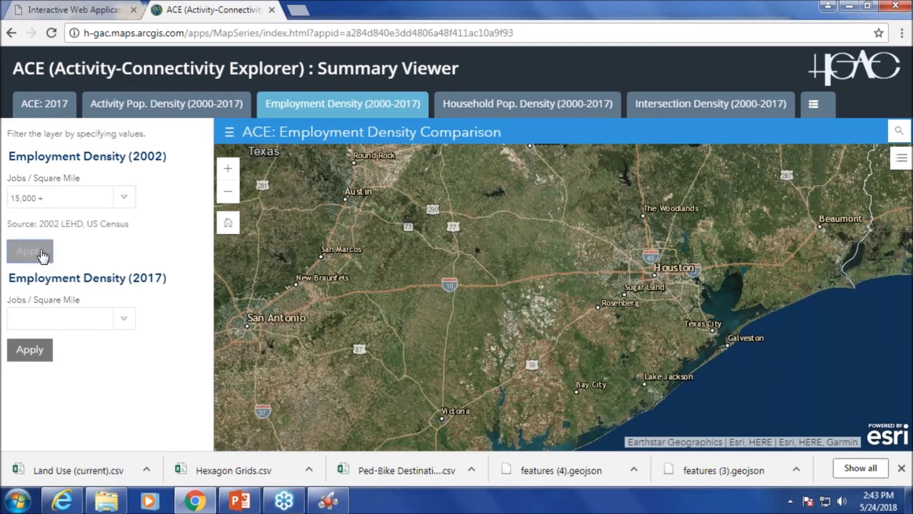
scroll(664, 287, "up", 3)
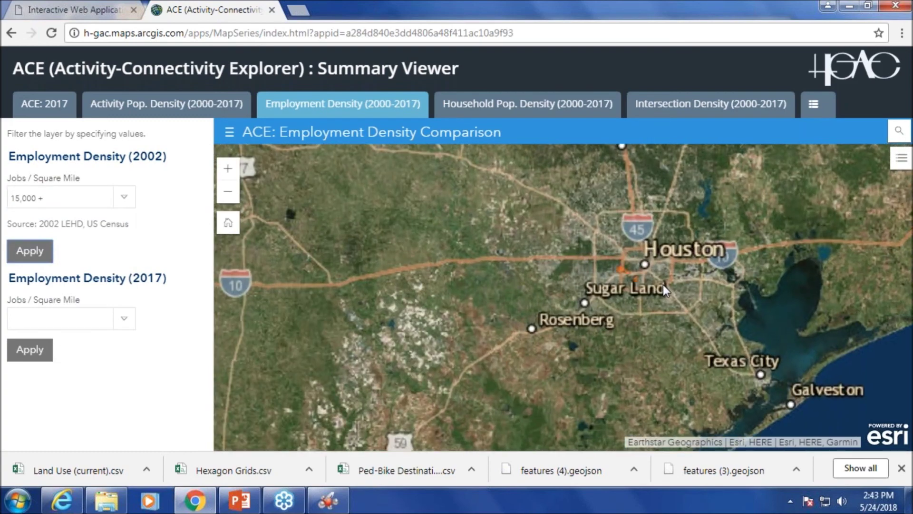
Examine the 2002 areas with 15,000 + jobs per square mile around central and north Houston on the map.
scroll(655, 276, "down", 2)
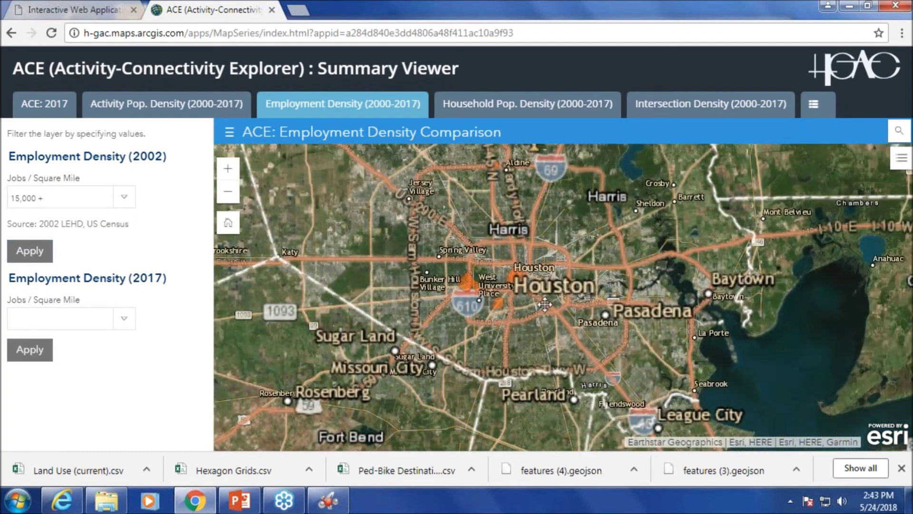
scroll(547, 261, "down", 1)
scroll(460, 337, "up", 1)
scroll(447, 359, "up", 1)
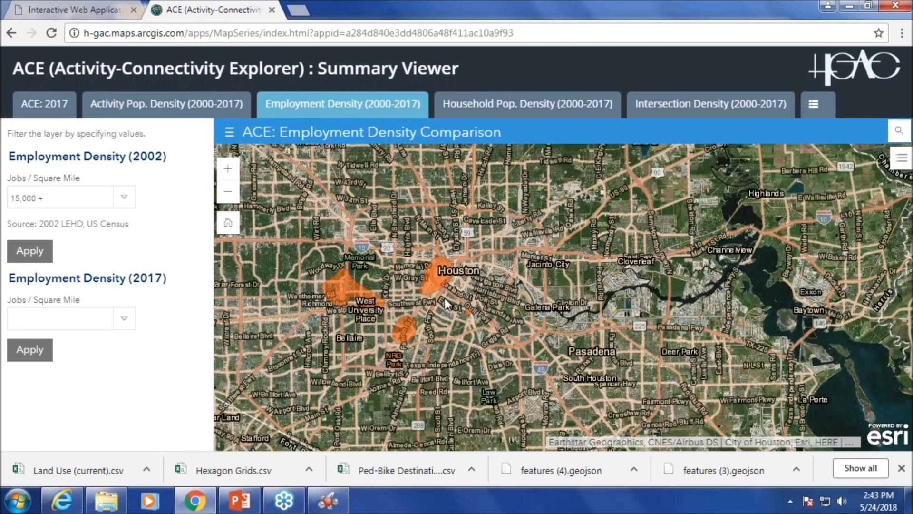
left_click_drag(453, 308, 519, 295)
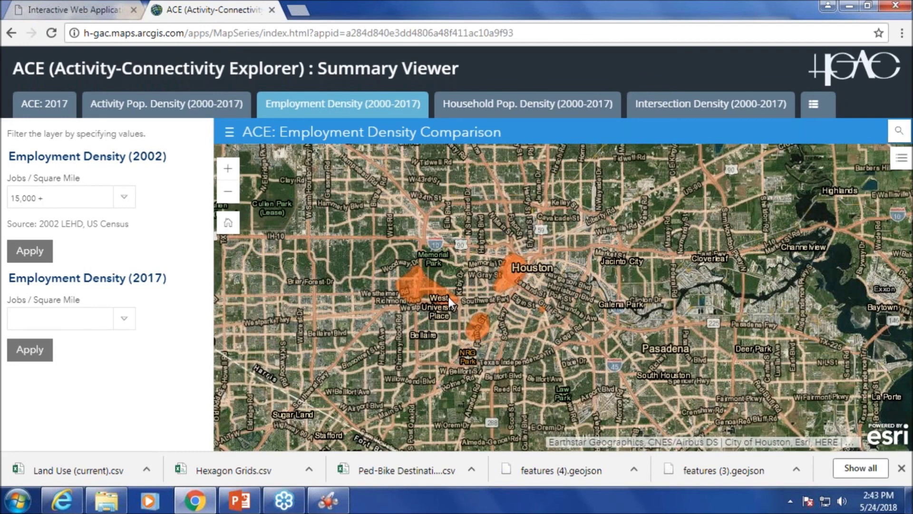
scroll(452, 289, "down", 1)
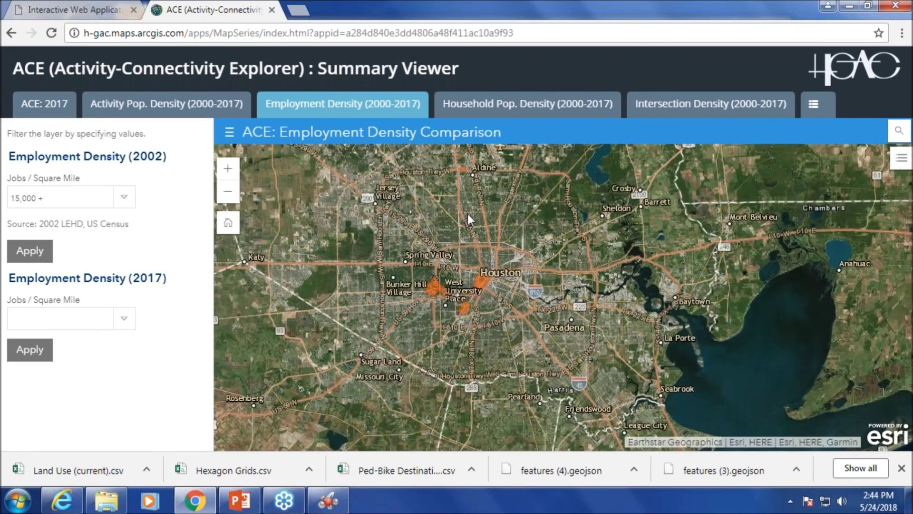
scroll(467, 213, "up", 3)
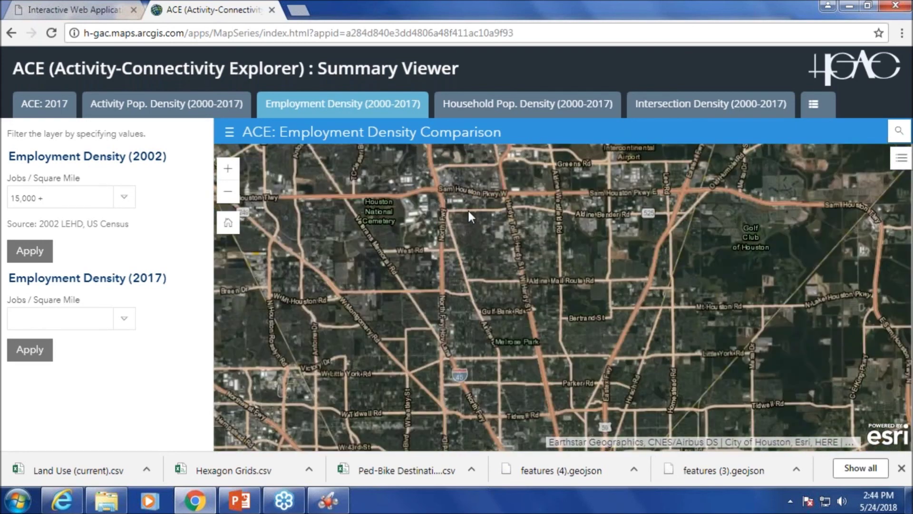
scroll(468, 223, "down", 1)
left_click_drag(502, 292, 518, 200)
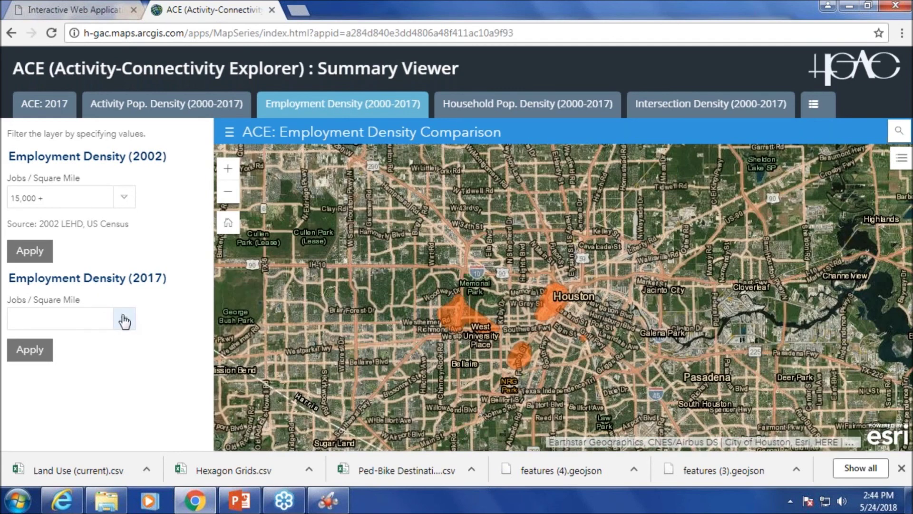
Filter the Employment Density (2017) layer to 15,000 + jobs per square mile.
left_click(125, 321)
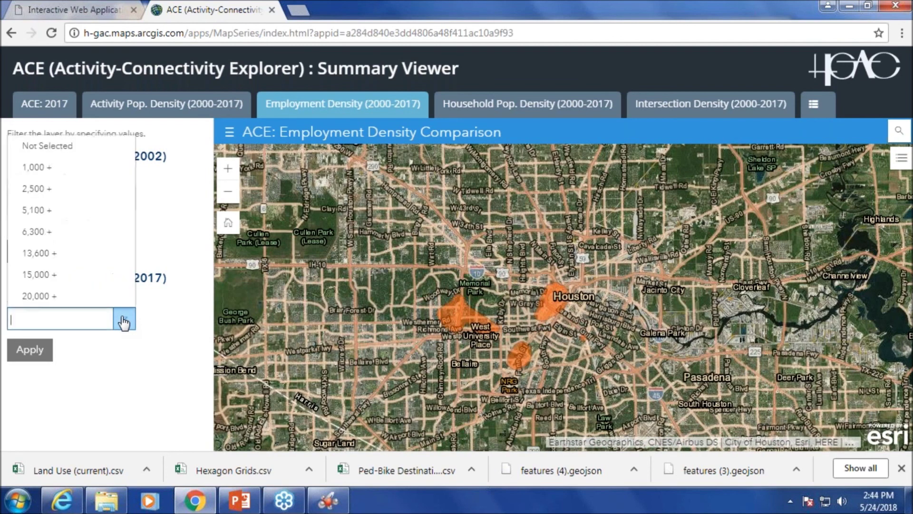
left_click(51, 276)
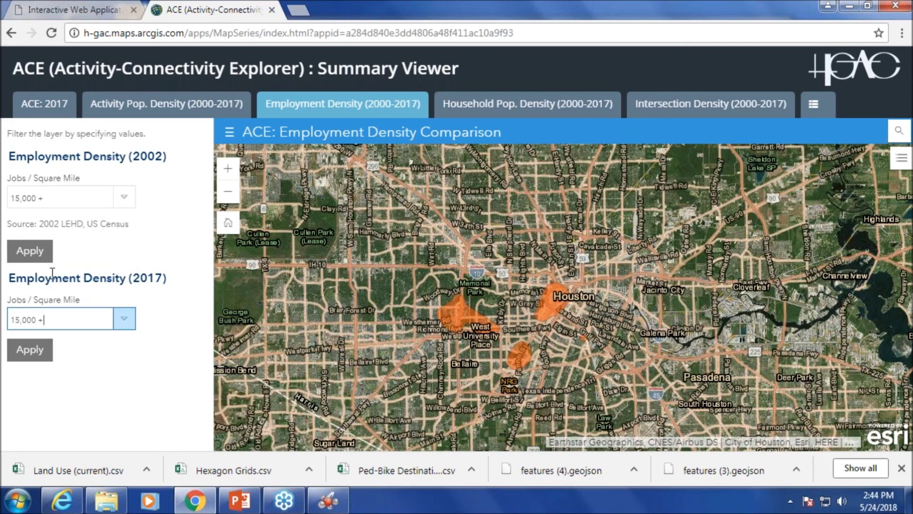
left_click(30, 352)
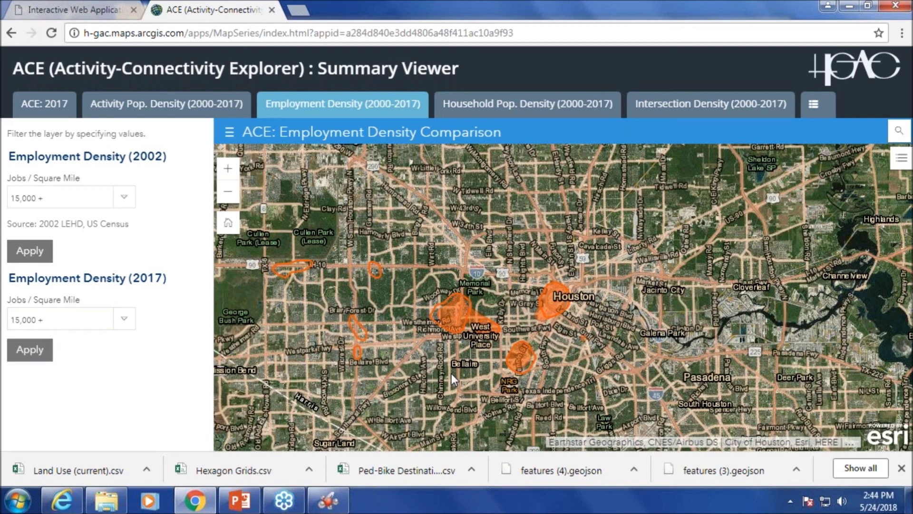
Compare the 2002 and 2017 employment density areas across central and west Houston, including around Memorial City Mall.
left_click_drag(451, 373, 501, 340)
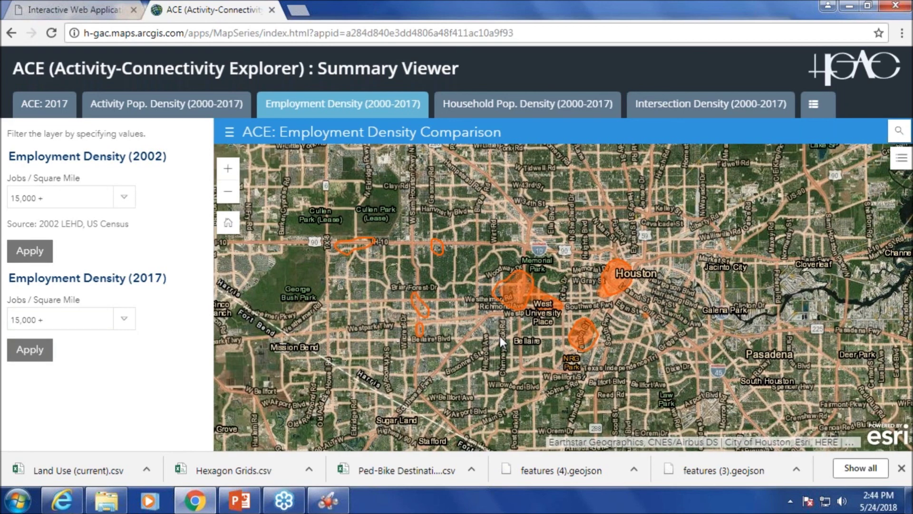
scroll(501, 336, "up", 1)
left_click_drag(504, 338, 518, 348)
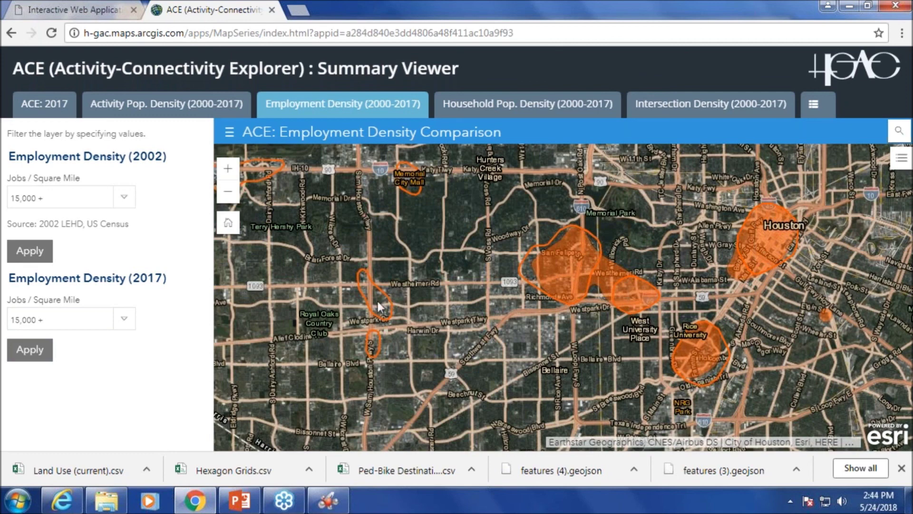
left_click_drag(251, 176, 293, 244)
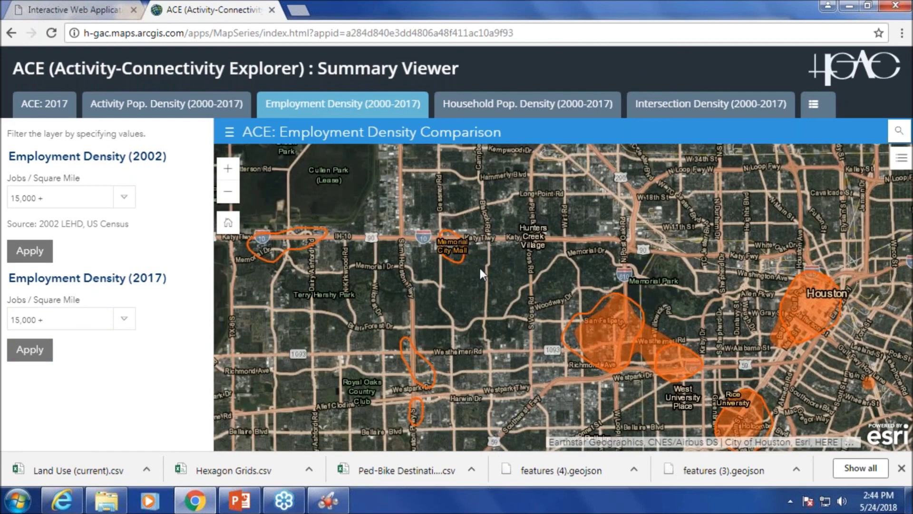
left_click_drag(535, 287, 377, 294)
left_click_drag(468, 322, 429, 315)
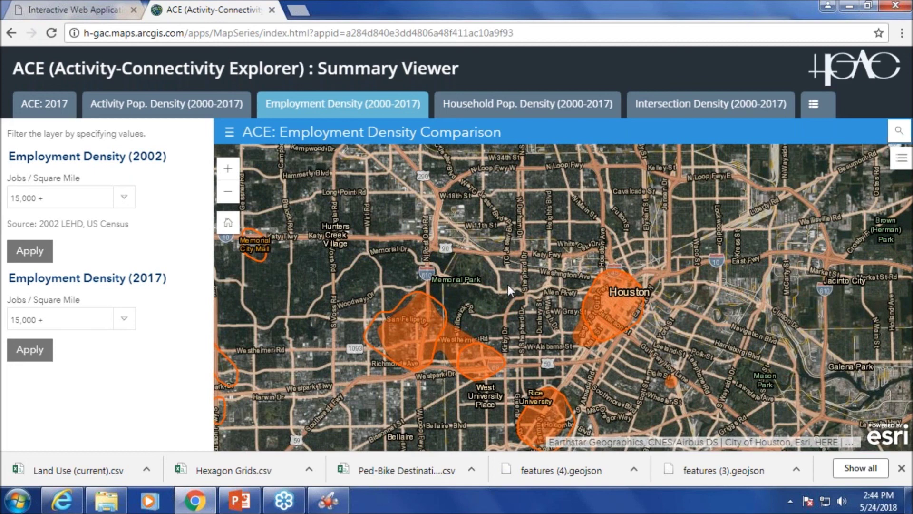
scroll(507, 284, "down", 1)
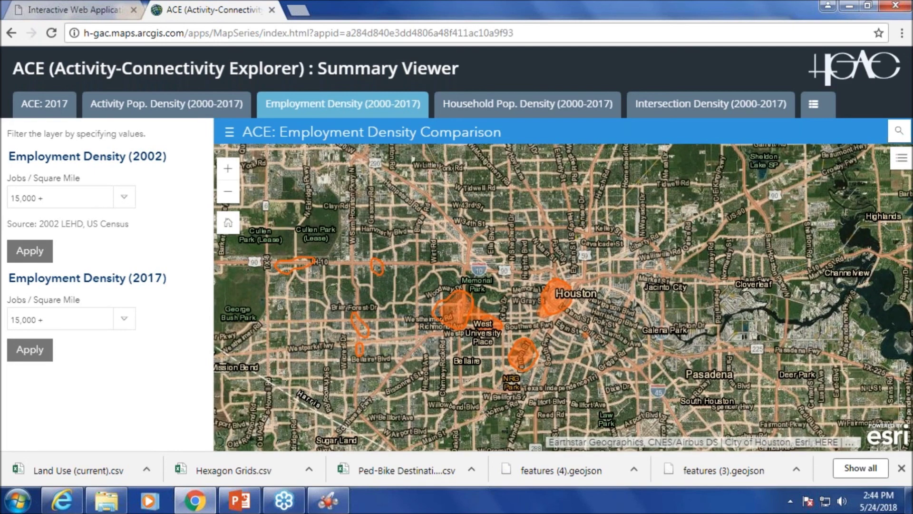
Inspect the 2017 employment density areas north of Houston and around Sugar Land, and return to the central Houston areas.
left_click_drag(507, 284, 489, 356)
left_click_drag(503, 152, 516, 445)
left_click_drag(442, 209, 461, 247)
scroll(461, 242, "up", 3)
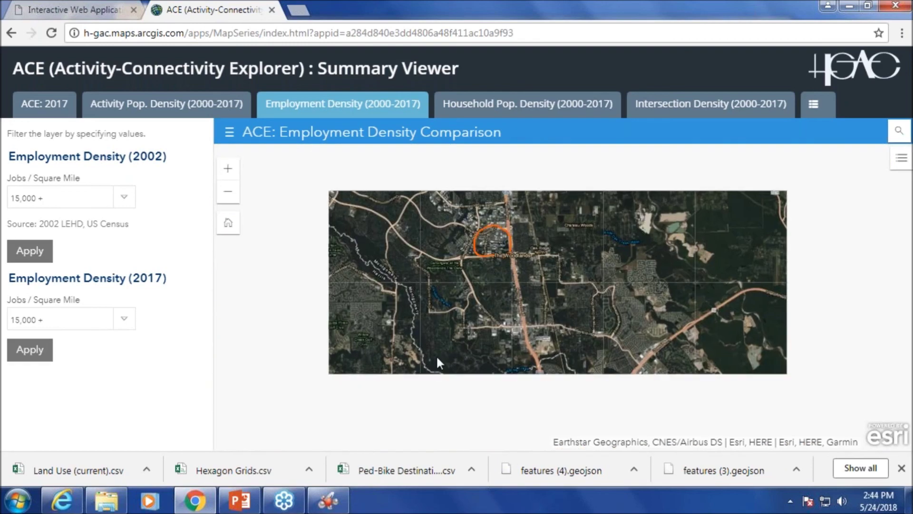
scroll(436, 362, "down", 3)
left_click_drag(413, 387, 459, 239)
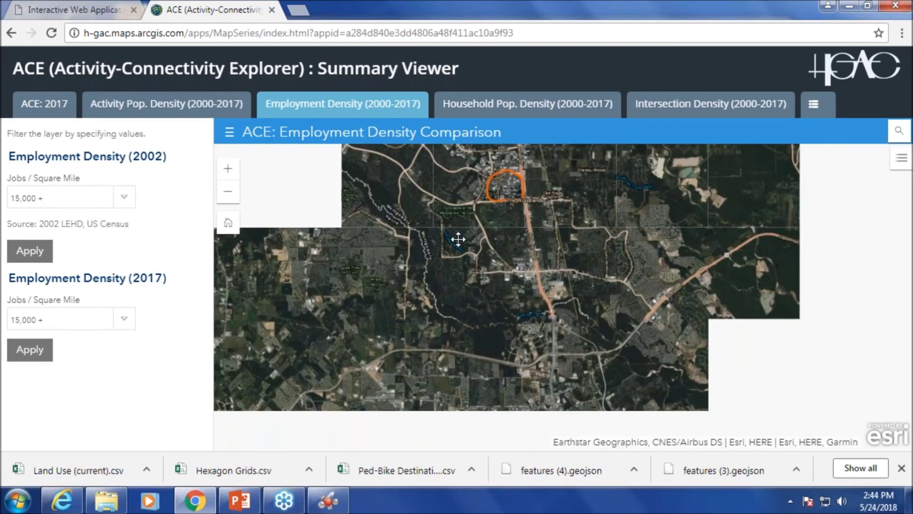
left_click_drag(417, 342, 440, 221)
scroll(442, 351, "down", 2)
left_click_drag(442, 350, 398, 311)
left_click_drag(390, 379, 383, 335)
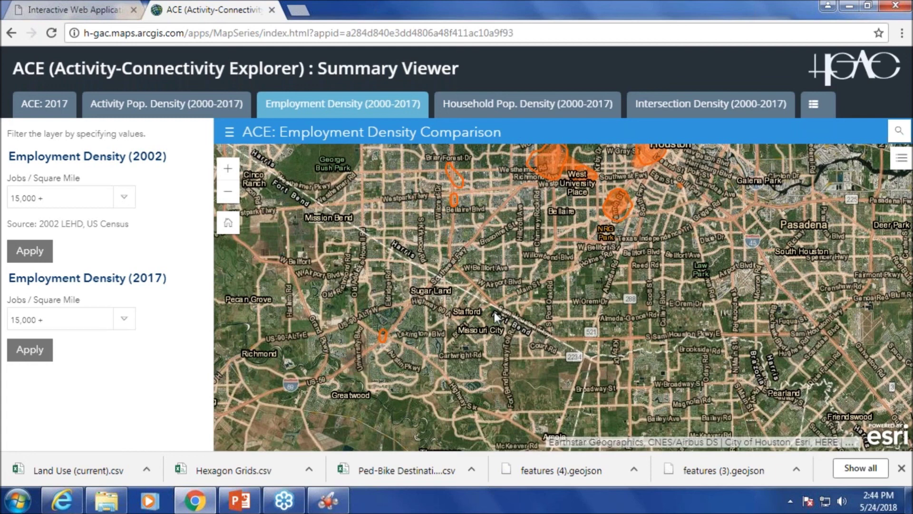
left_click_drag(581, 292, 542, 334)
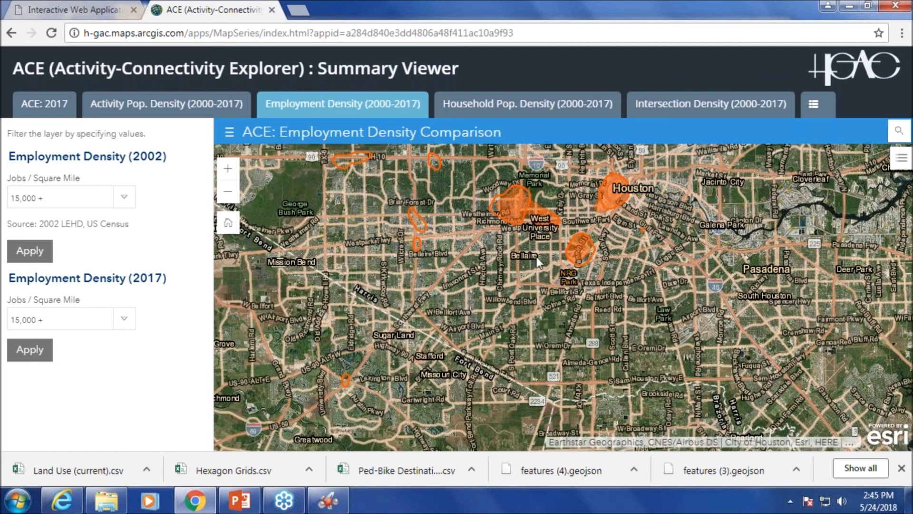
left_click_drag(536, 259, 479, 320)
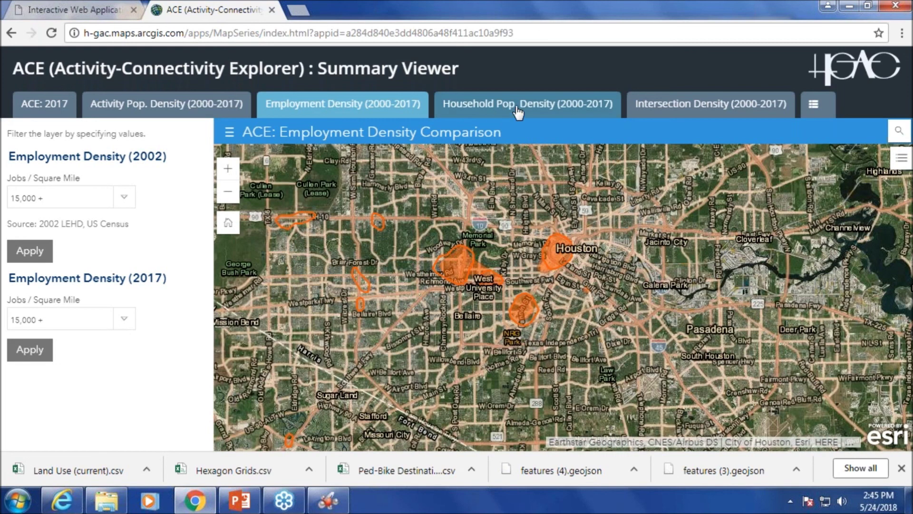
Glance at the Household Pop. Density comparison, open Intersection Density (2000-2017), and filter the 2000 layer to 120 + intersections per square mile.
left_click(525, 102)
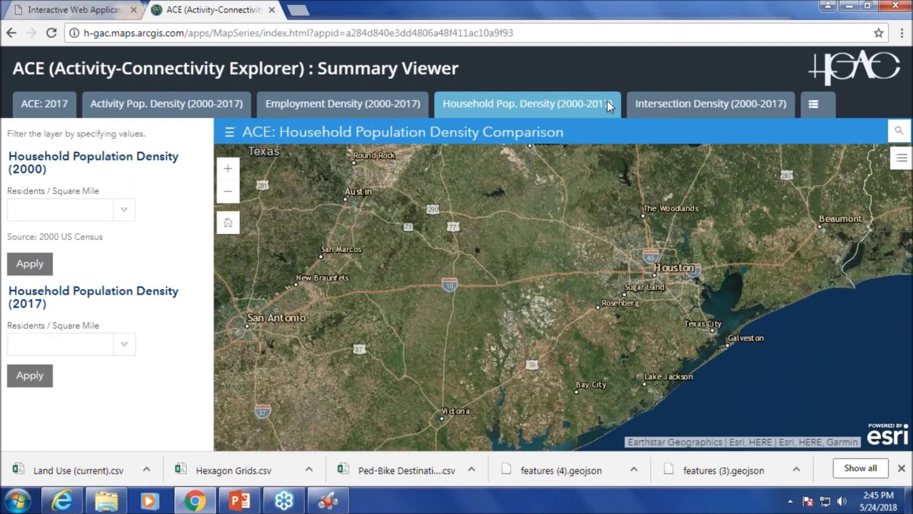
left_click(653, 105)
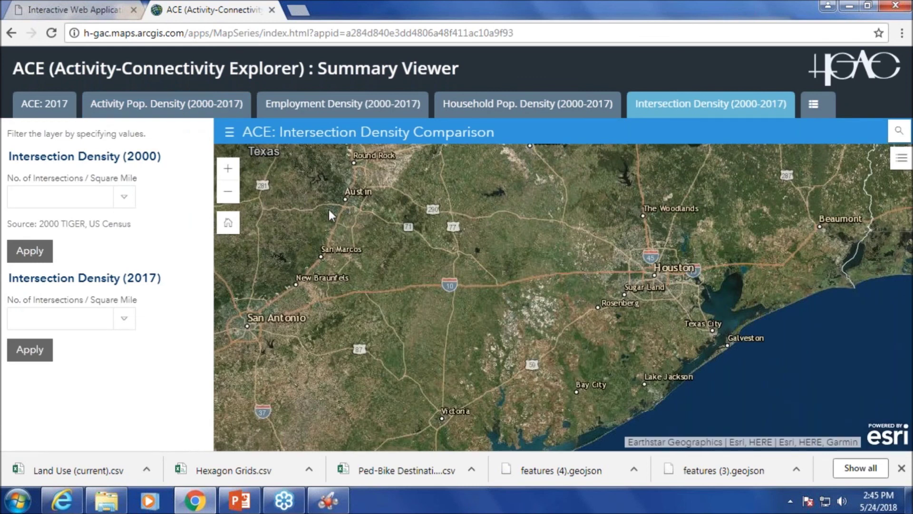
left_click(124, 196)
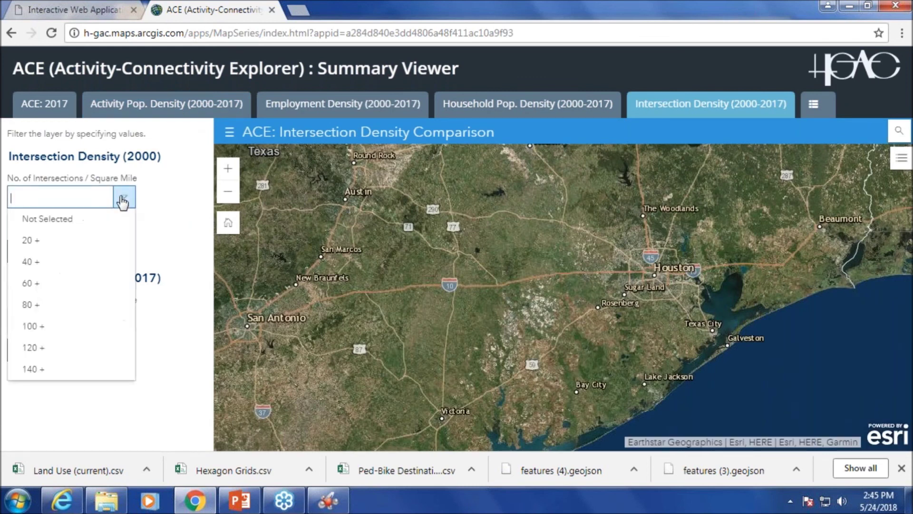
left_click(51, 348)
left_click(34, 249)
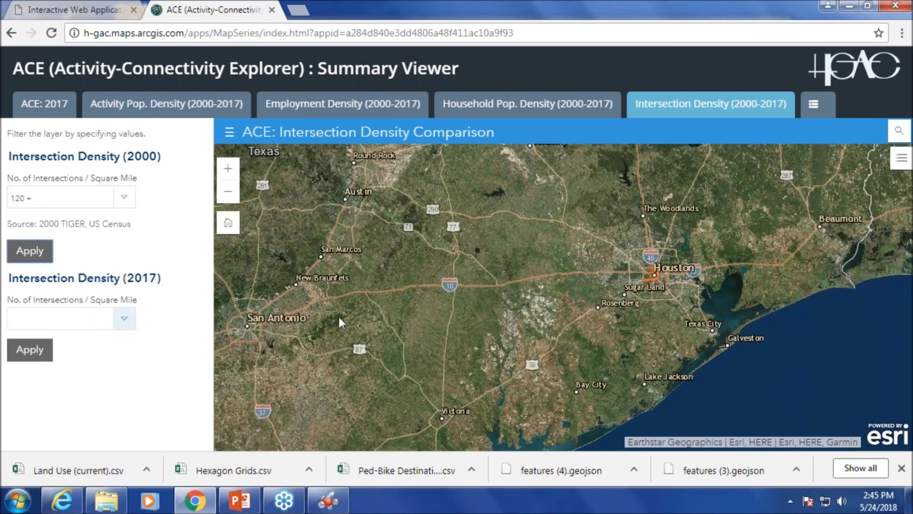
Filter the Intersection Density (2017) layer to 120 + intersections per square mile and compare it with 2000 around Houston.
scroll(646, 277, "up", 2)
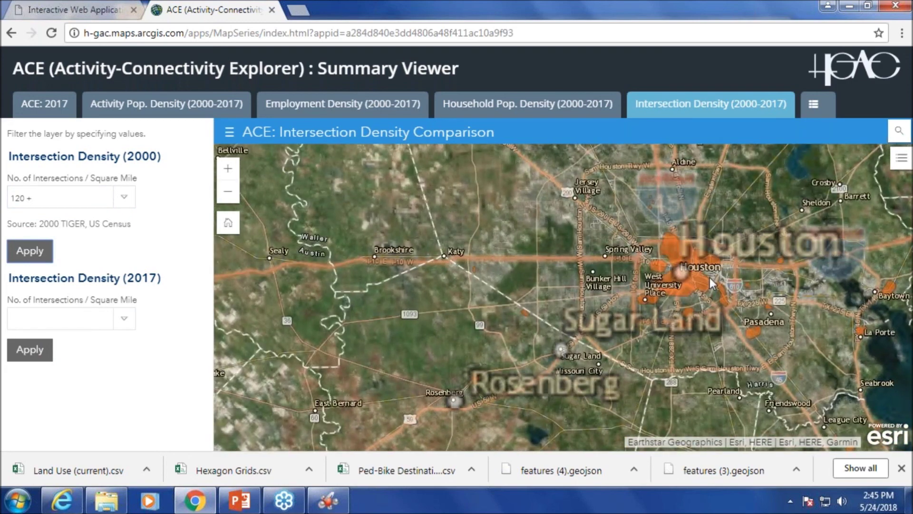
left_click_drag(709, 278, 578, 302)
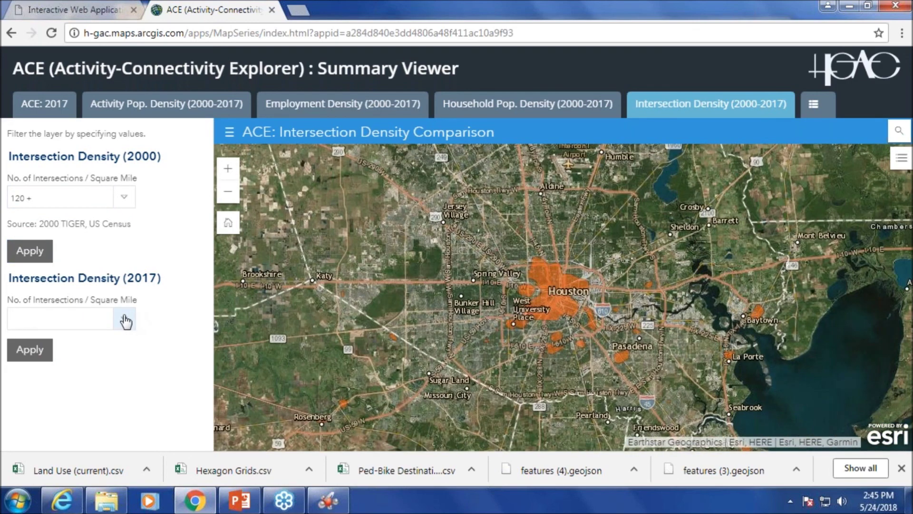
left_click(125, 321)
left_click(47, 275)
left_click(32, 353)
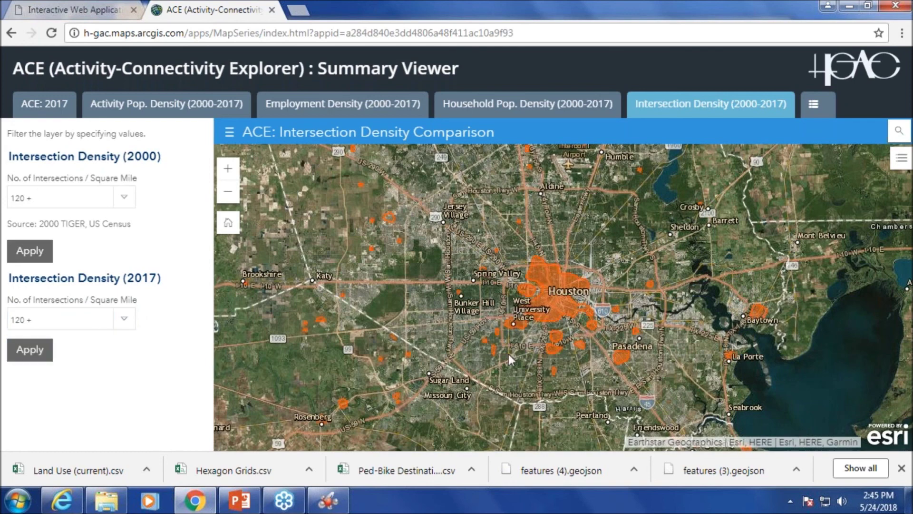
left_click_drag(509, 354, 511, 449)
left_click_drag(511, 216, 519, 251)
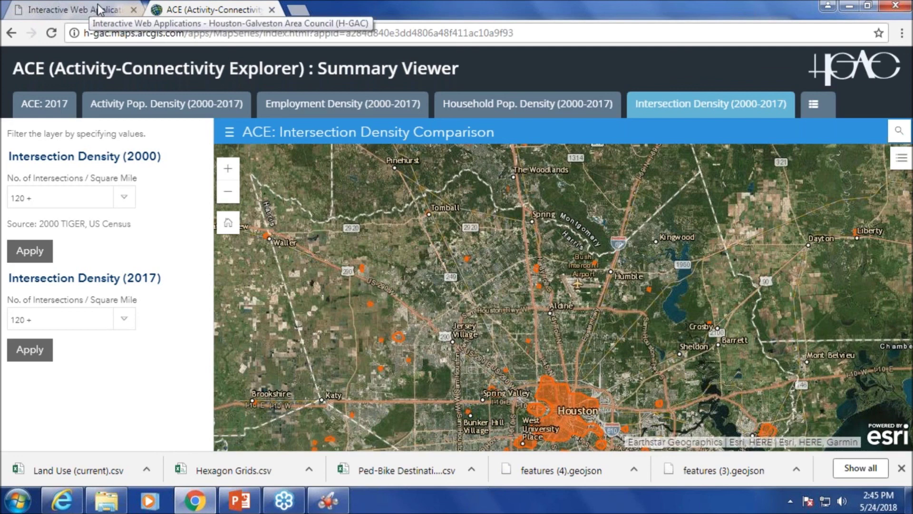
Return to the ACE: 2017 map, filter Jobs Household Ratio to 0.76 - 1.50, and inspect the matching areas around Houston.
left_click(63, 109)
scroll(183, 247, "down", 4)
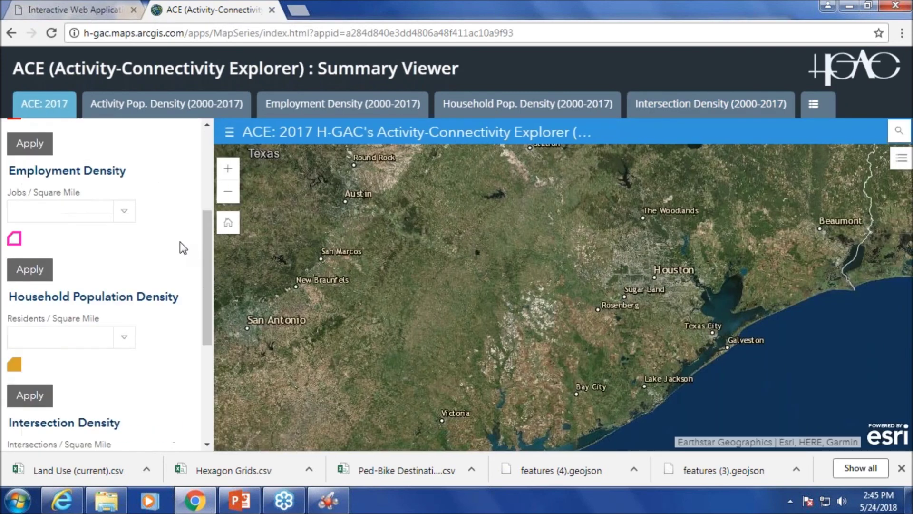
scroll(179, 242, "down", 5)
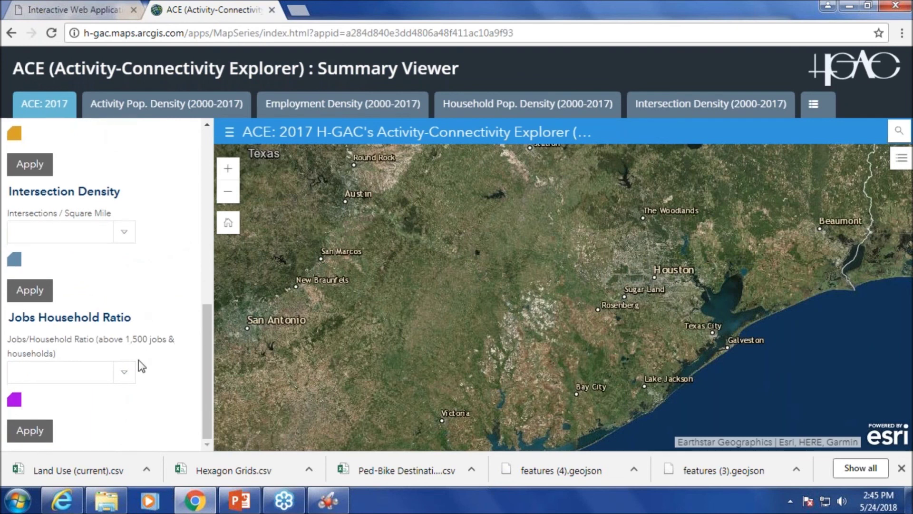
left_click(125, 374)
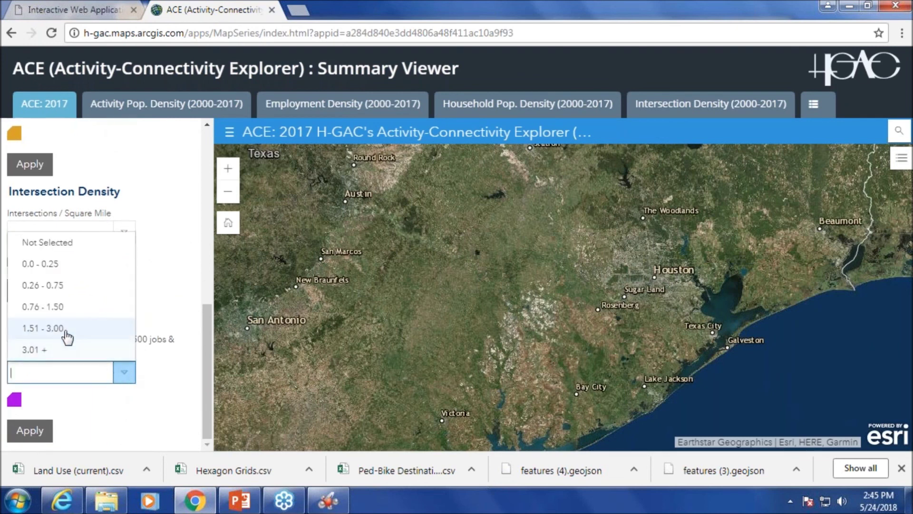
left_click(66, 308)
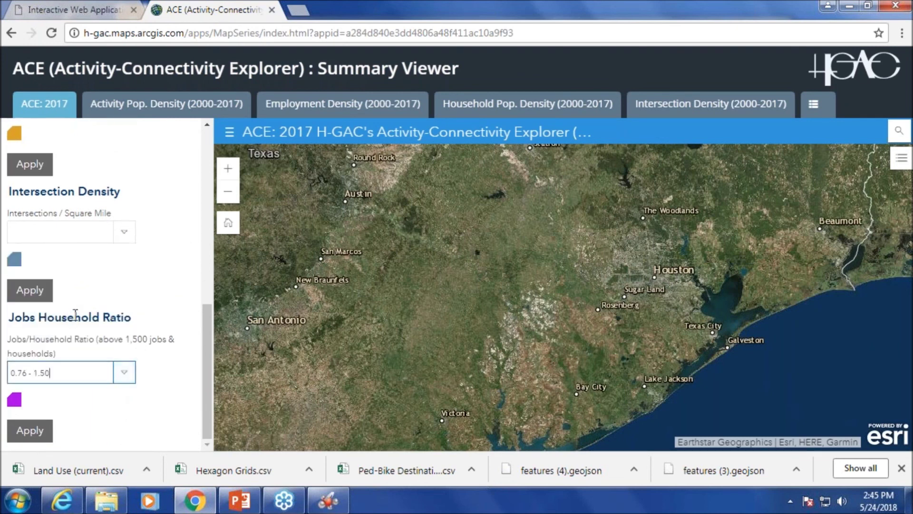
left_click(29, 434)
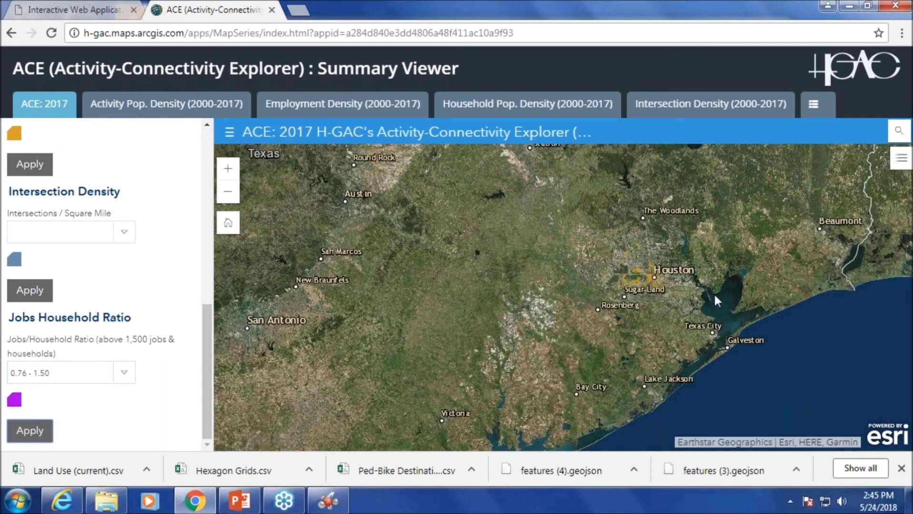
scroll(689, 294, "up", 2)
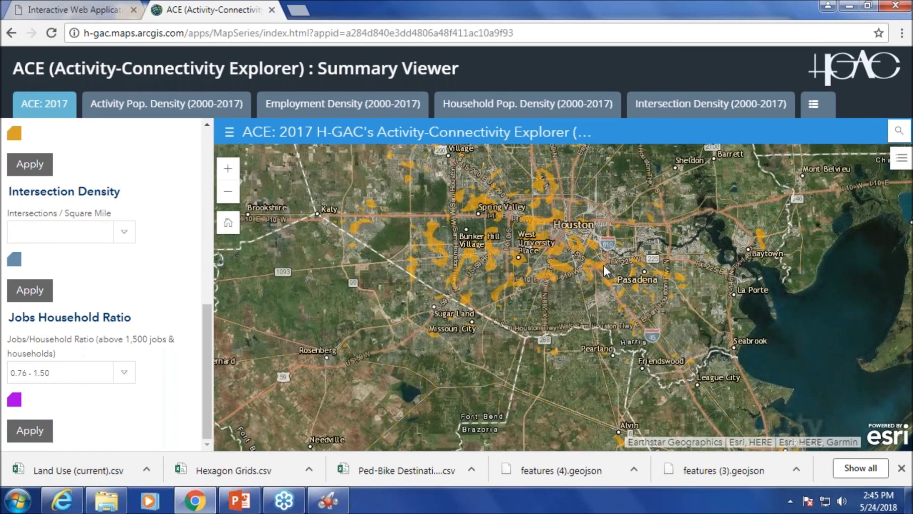
left_click_drag(604, 265, 561, 341)
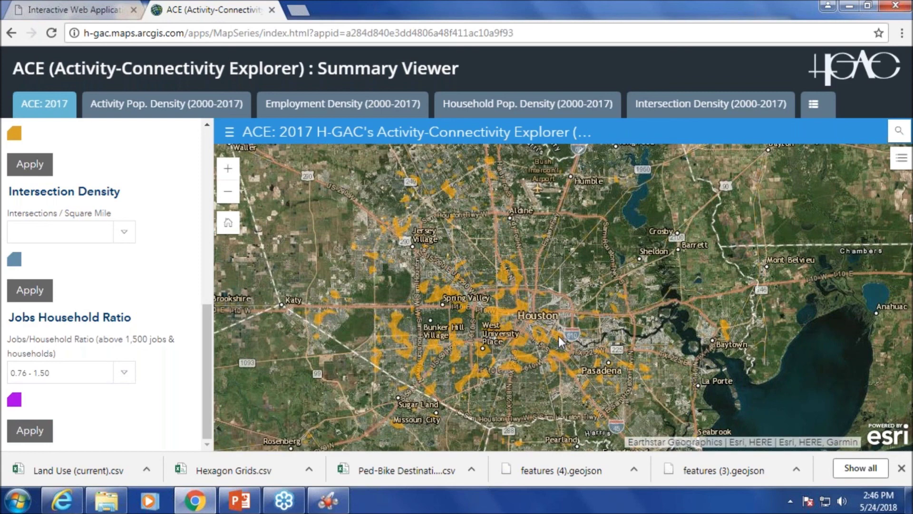
scroll(453, 356, "up", 1)
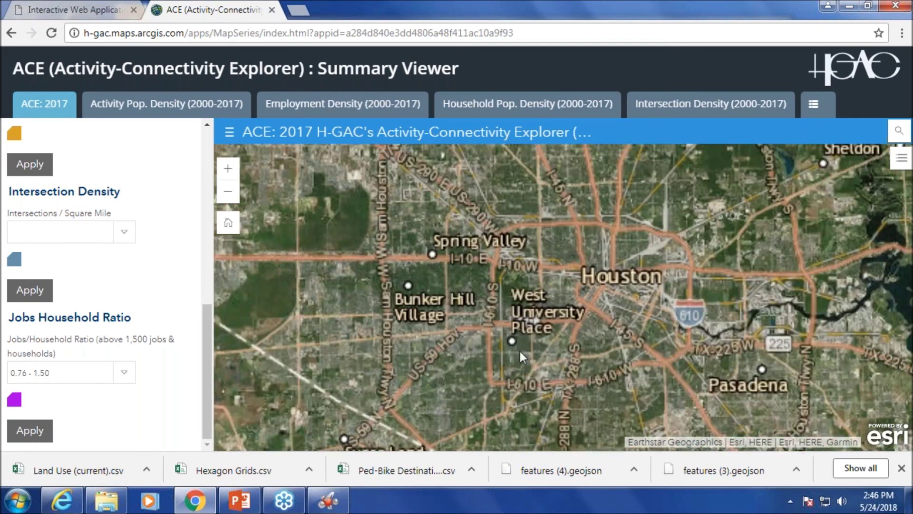
Examine the orange highlighted areas close up in central Houston and across the wider region up to Jersey Village and Aldine.
scroll(552, 335, "up", 1)
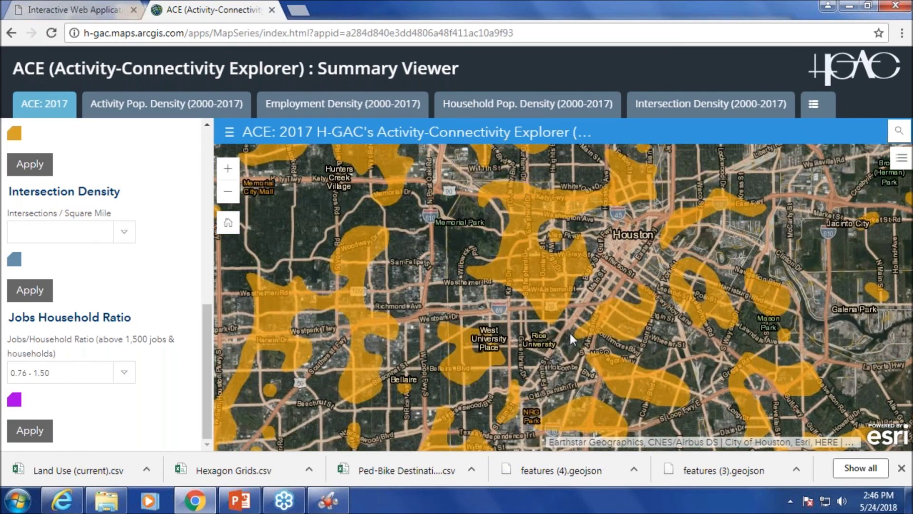
left_click_drag(577, 355, 570, 332)
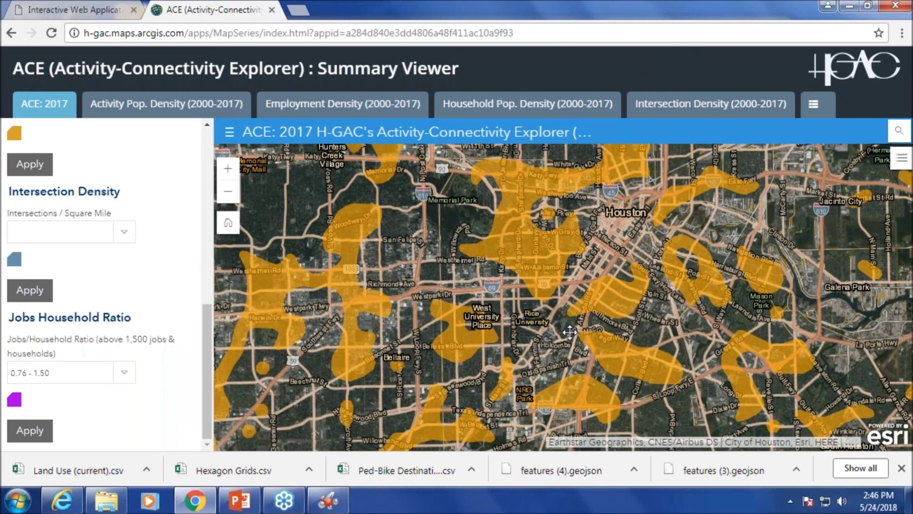
left_click_drag(621, 312, 649, 316)
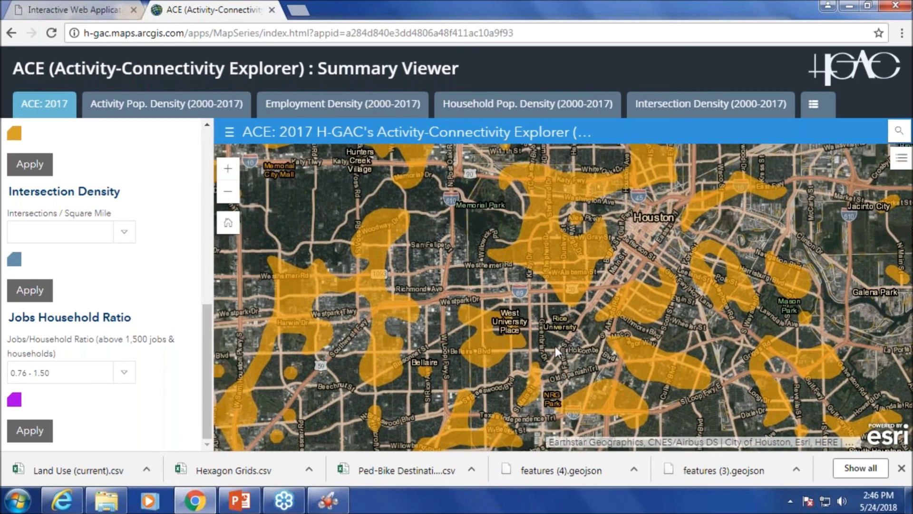
left_click_drag(555, 347, 566, 330)
scroll(555, 323, "down", 1)
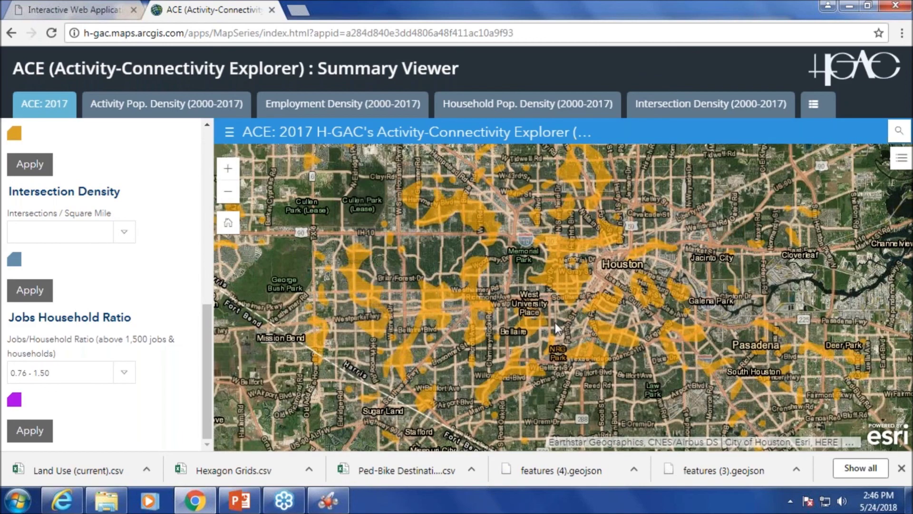
left_click_drag(521, 255, 541, 334)
left_click_drag(570, 264, 564, 335)
scroll(564, 335, "down", 1)
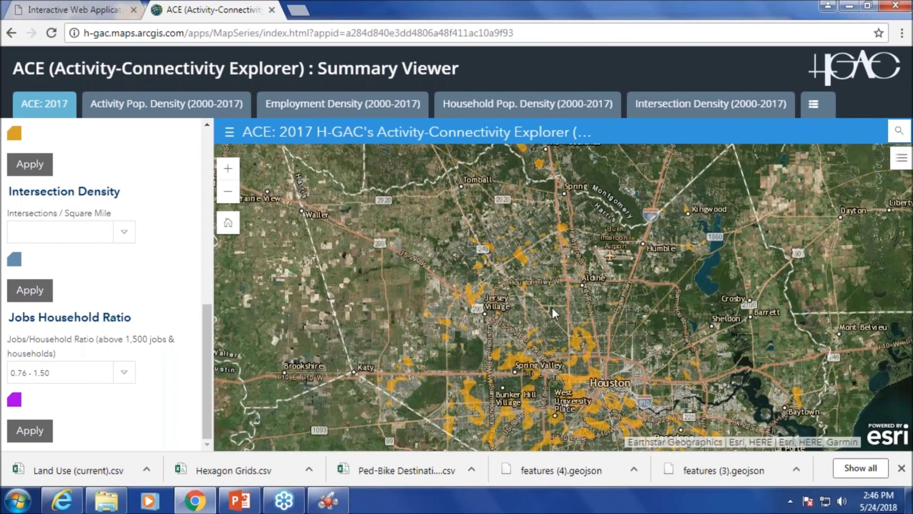
left_click_drag(540, 290, 503, 271)
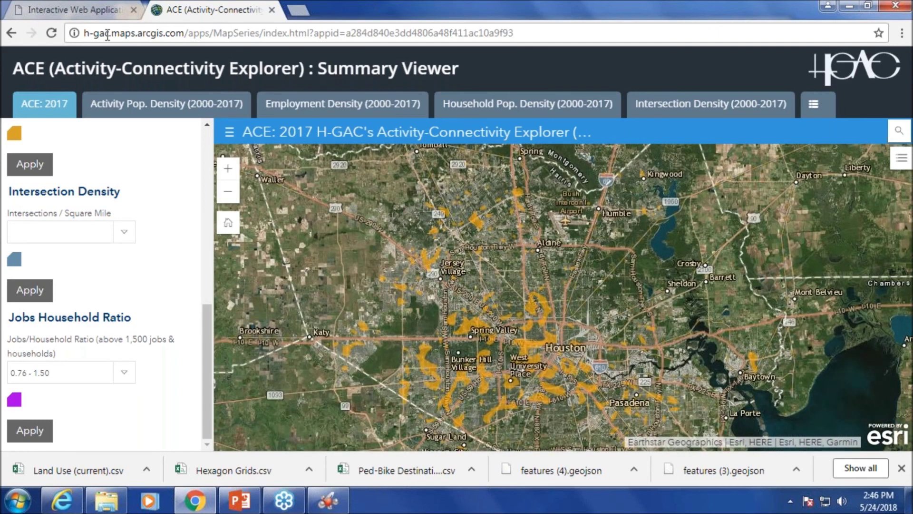
Return to the Interactive Web Applications page, close the ACE Summary Viewer description, and view the application gallery around the ACE viewers.
left_click(91, 10)
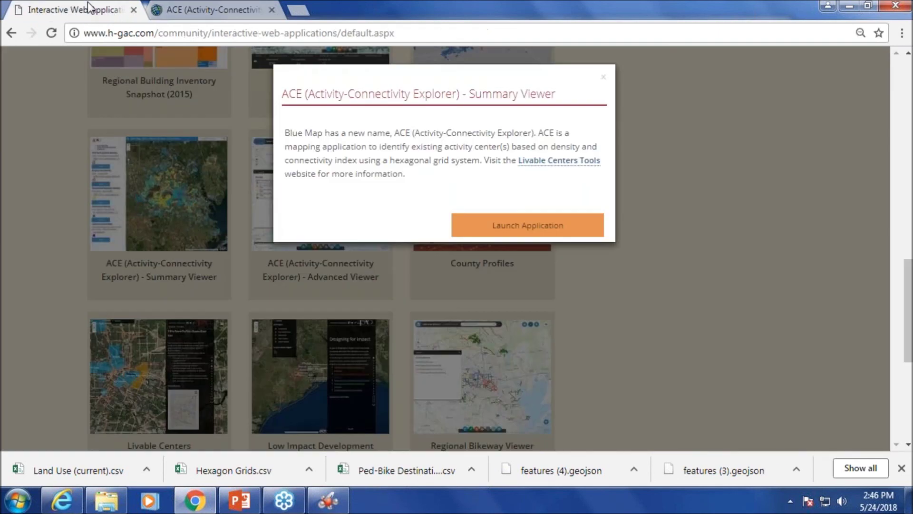
left_click(617, 75)
scroll(646, 179, "up", 2)
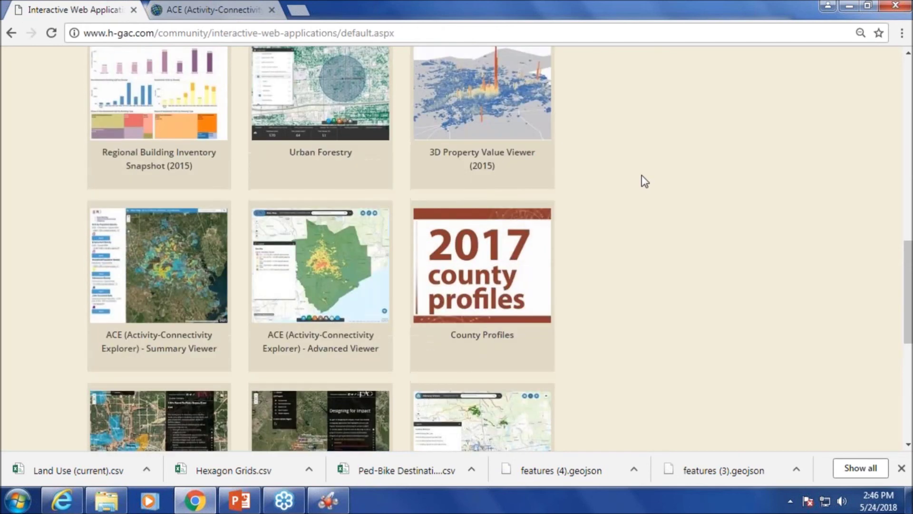